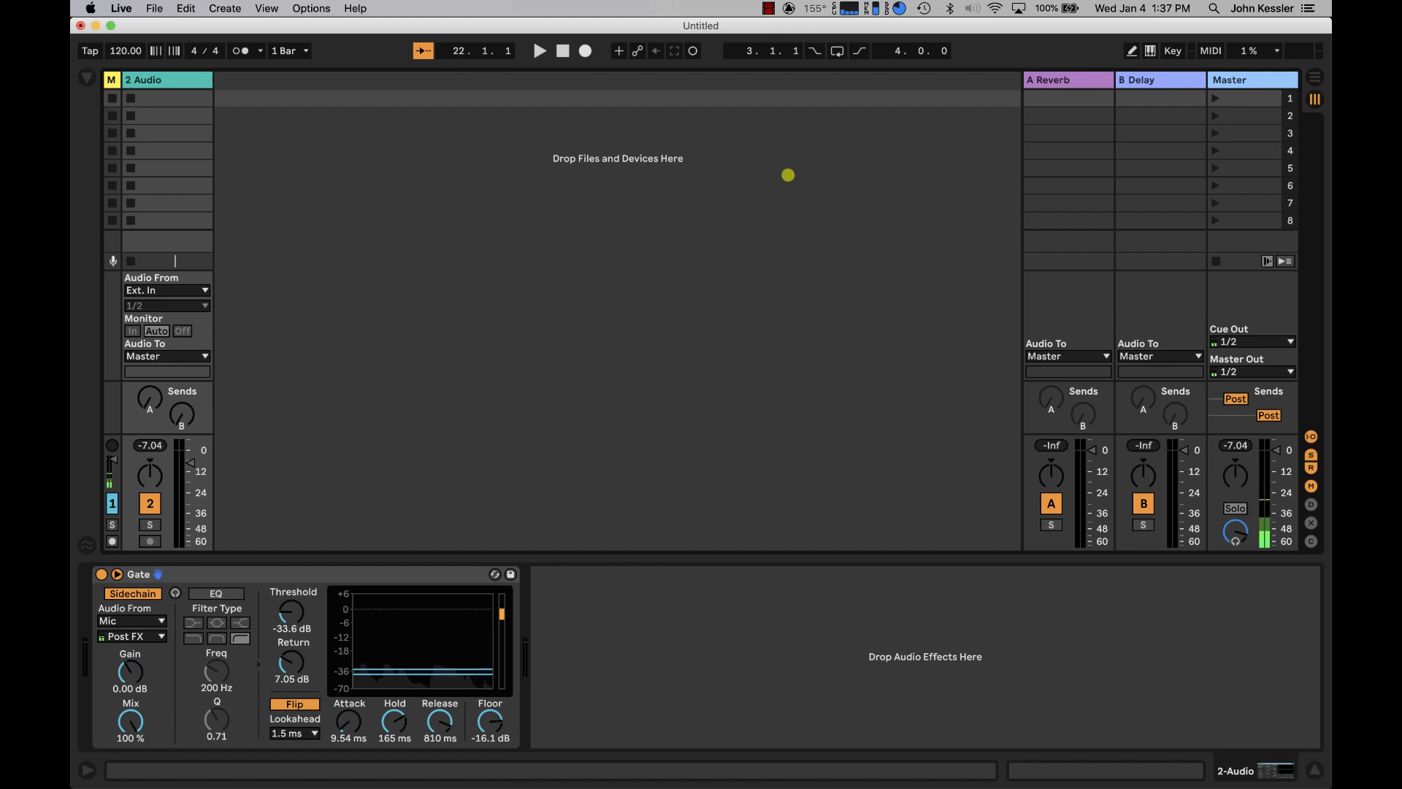
# Step: Inspect scene 2's tempo and follow action settings, then select the empty row 2 slot on 2 Audio
pyautogui.click(1243, 117)
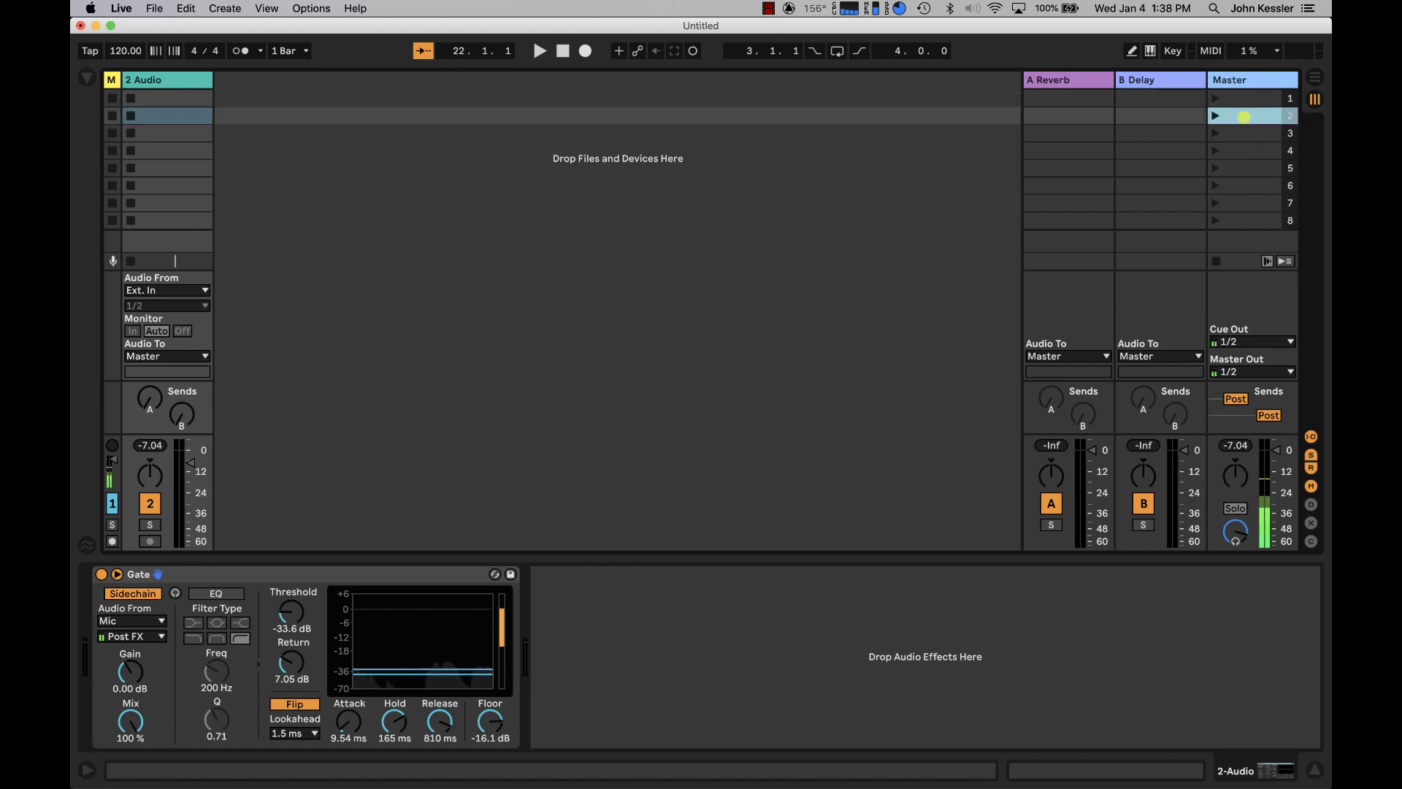
pyautogui.click(1282, 114)
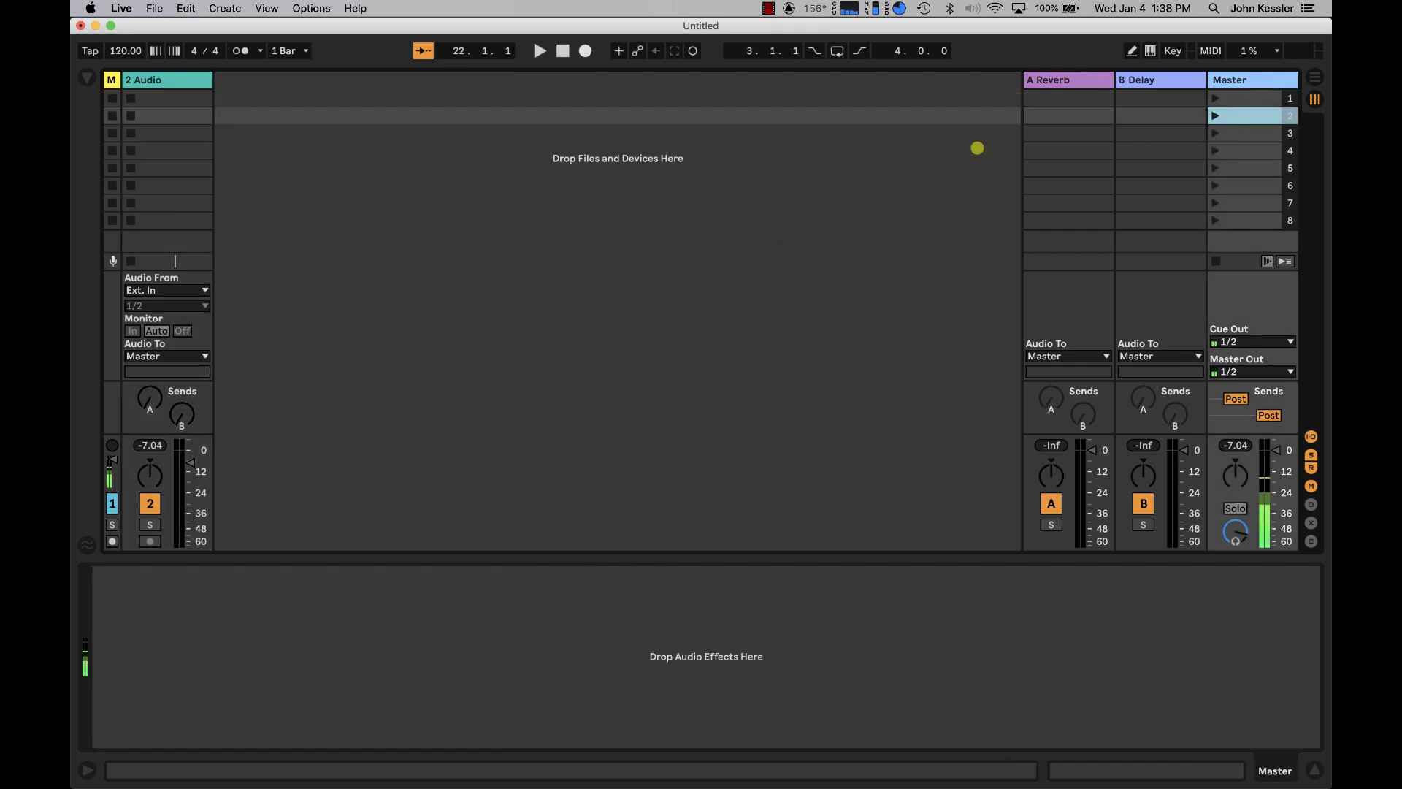
pyautogui.click(1291, 114)
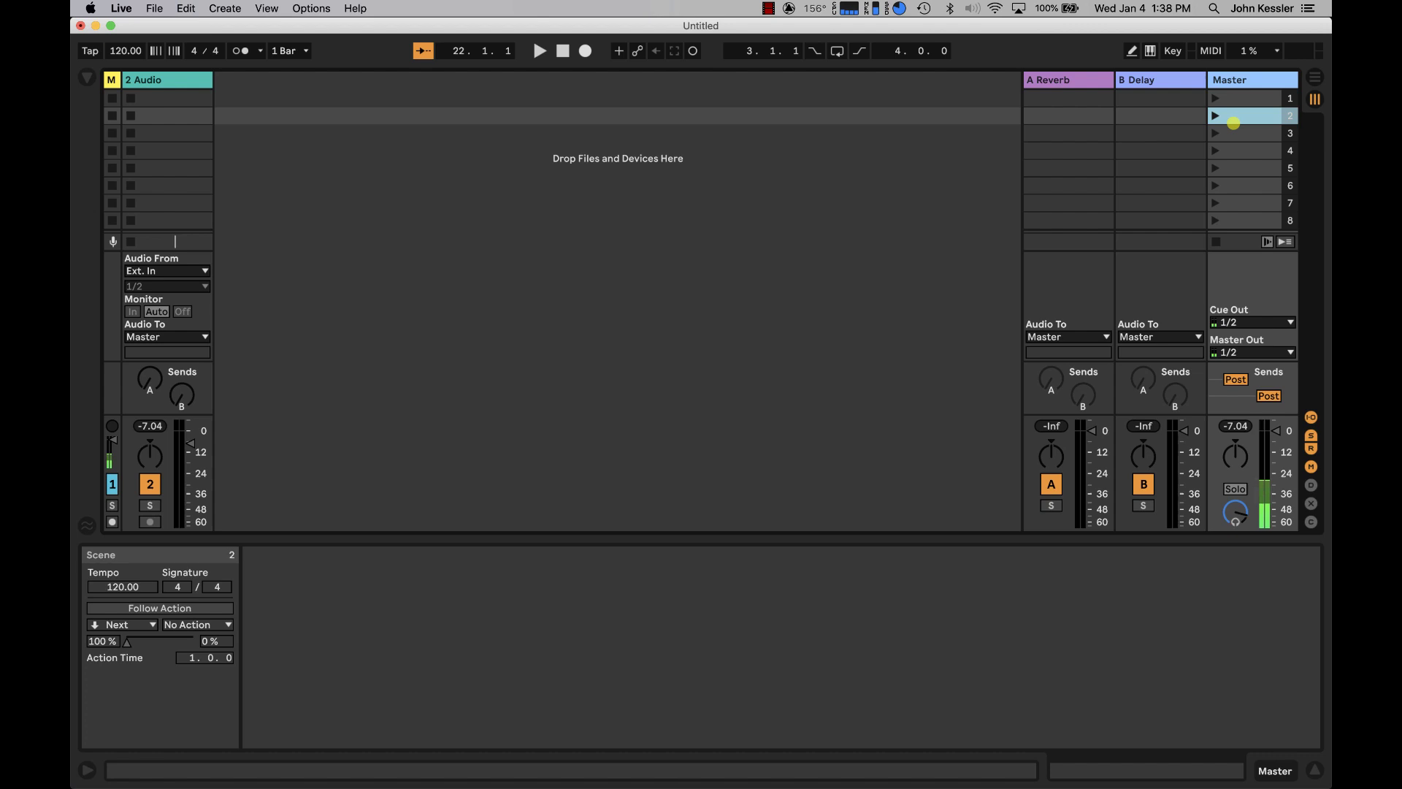
pyautogui.click(176, 120)
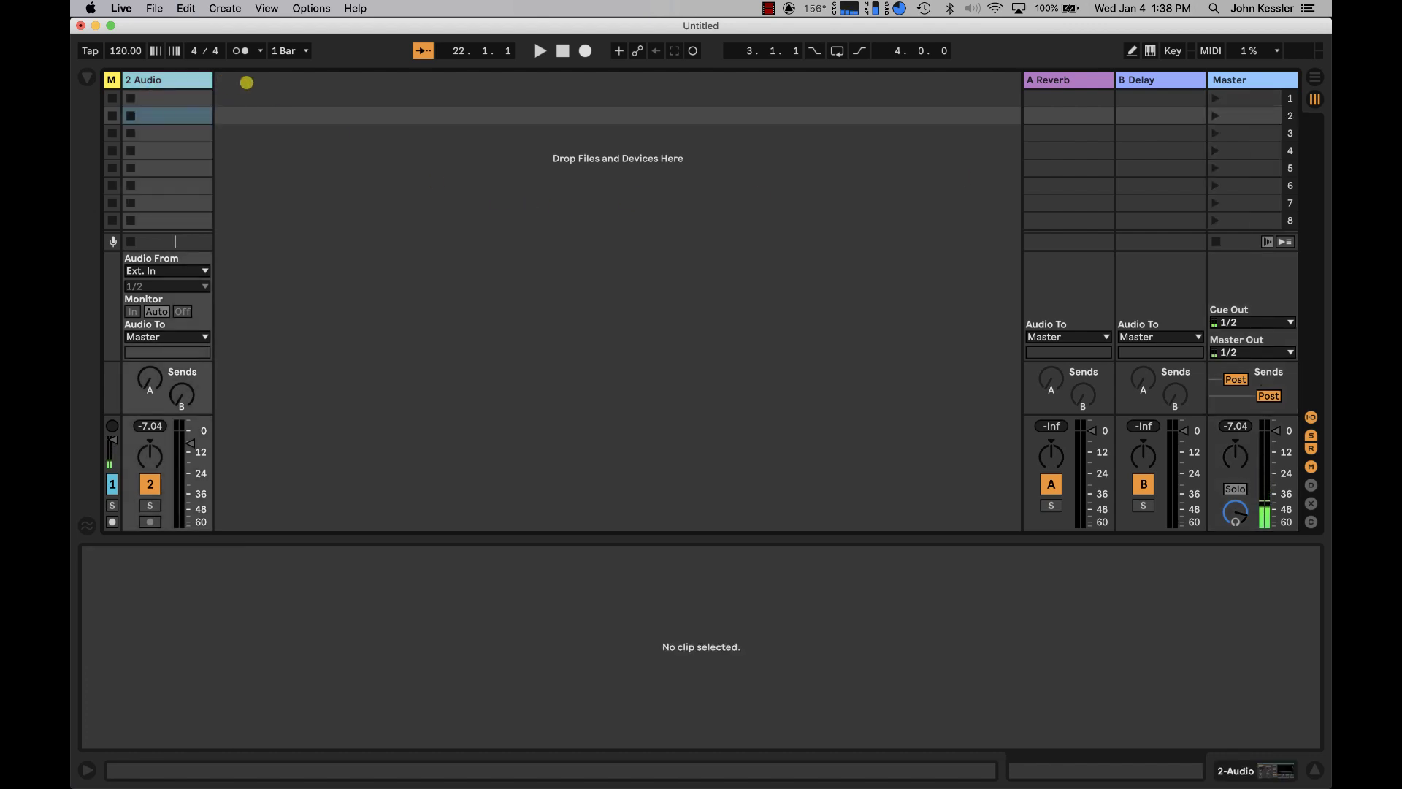
# Step: Insert a new MIDI track and rename the 2 Audio track to Song
pyautogui.click(226, 8)
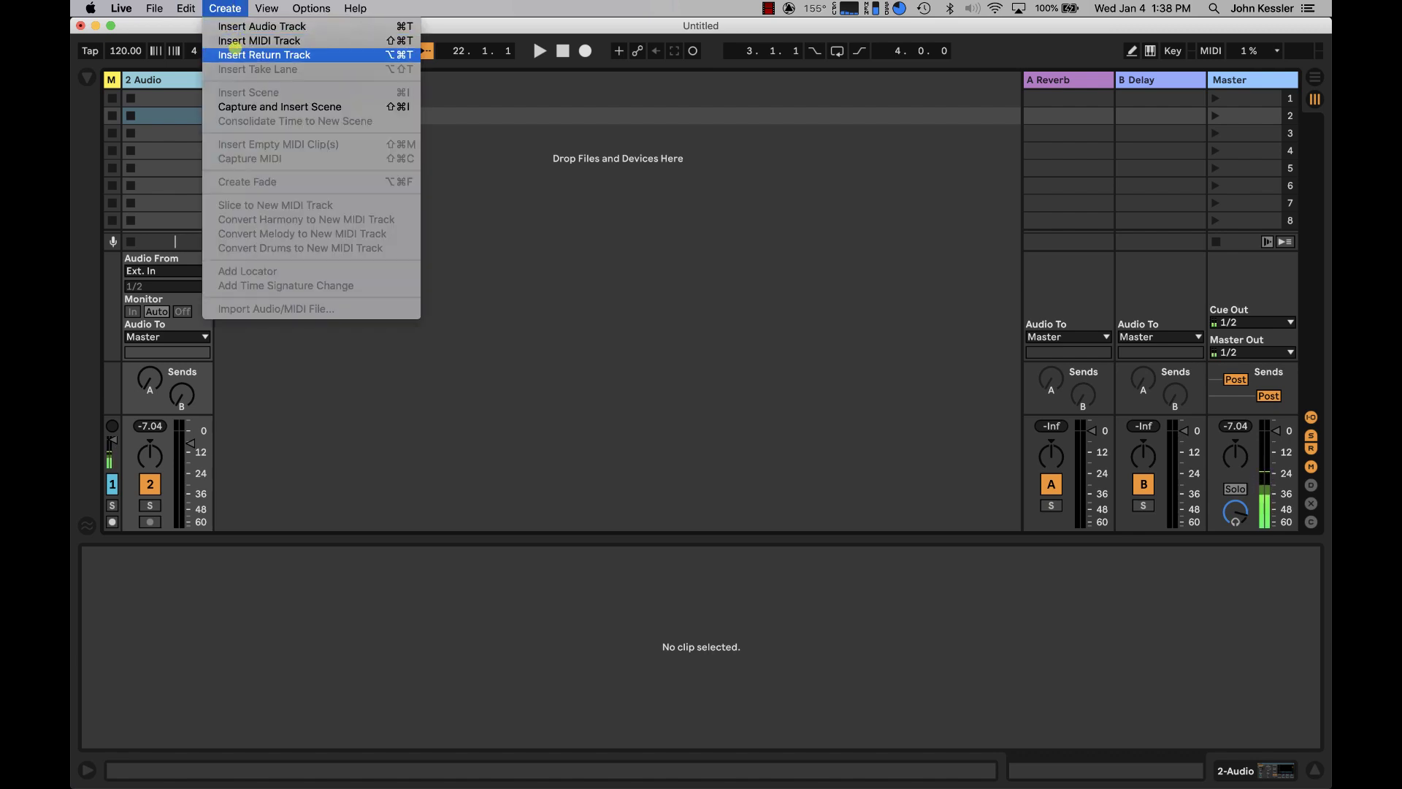
pyautogui.click(240, 40)
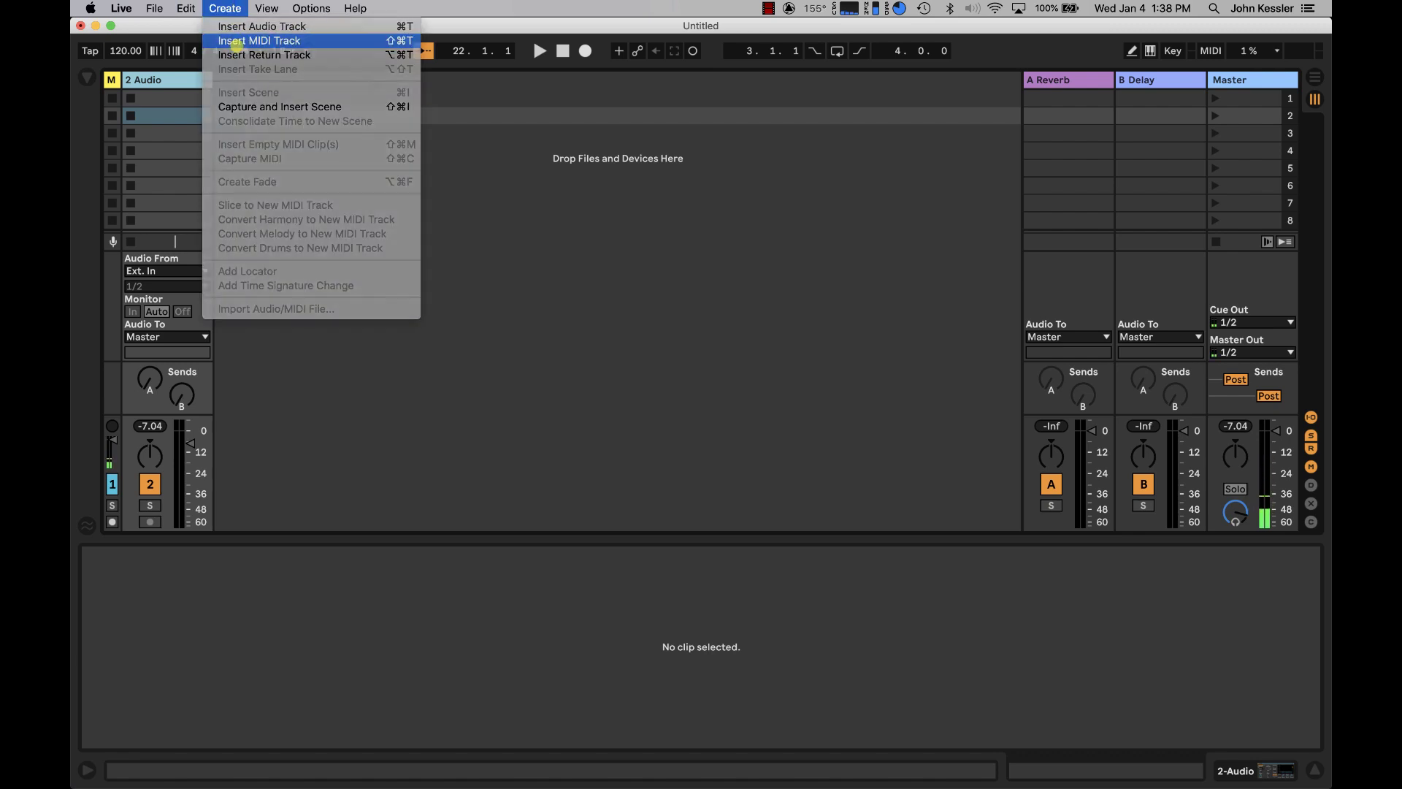
pyautogui.click(398, 151)
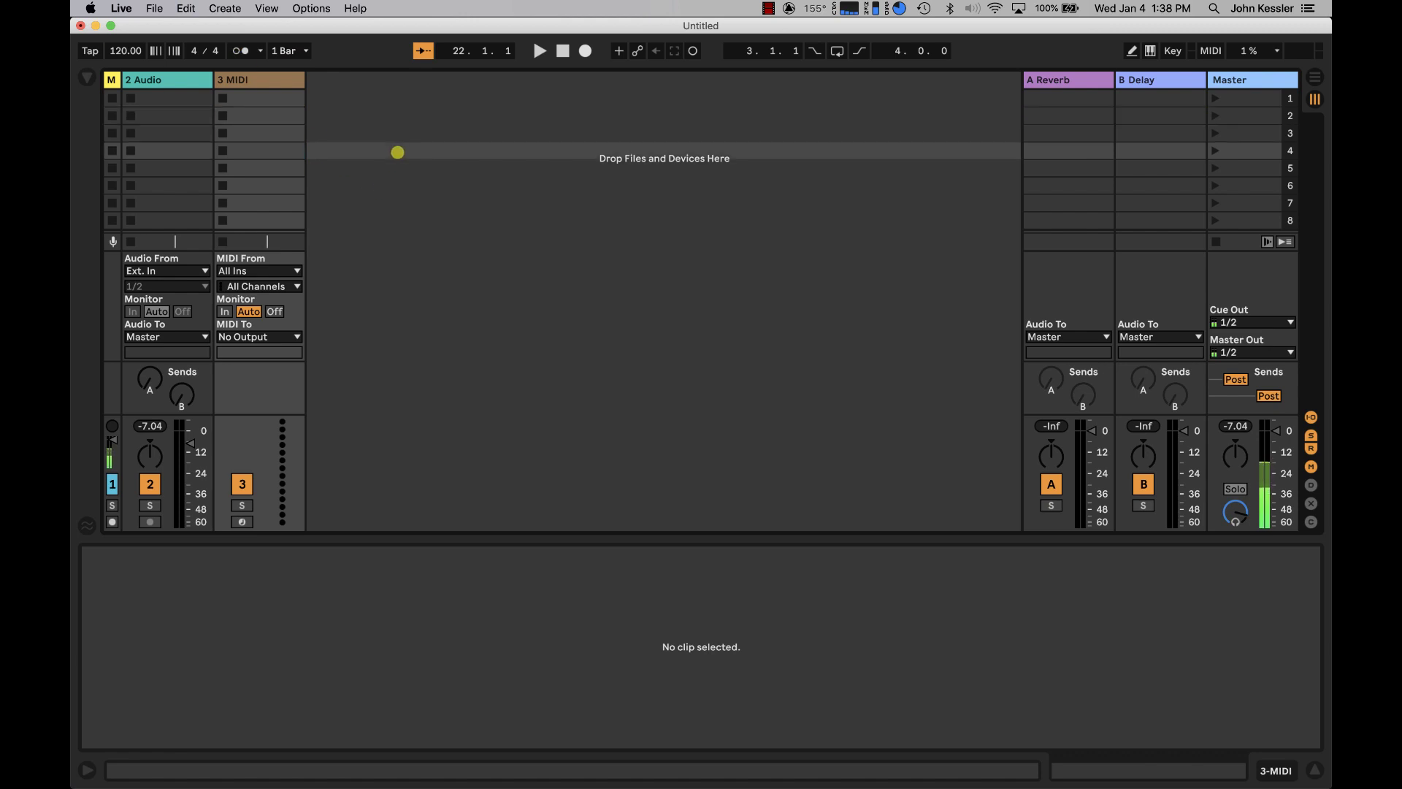
pyautogui.click(154, 77)
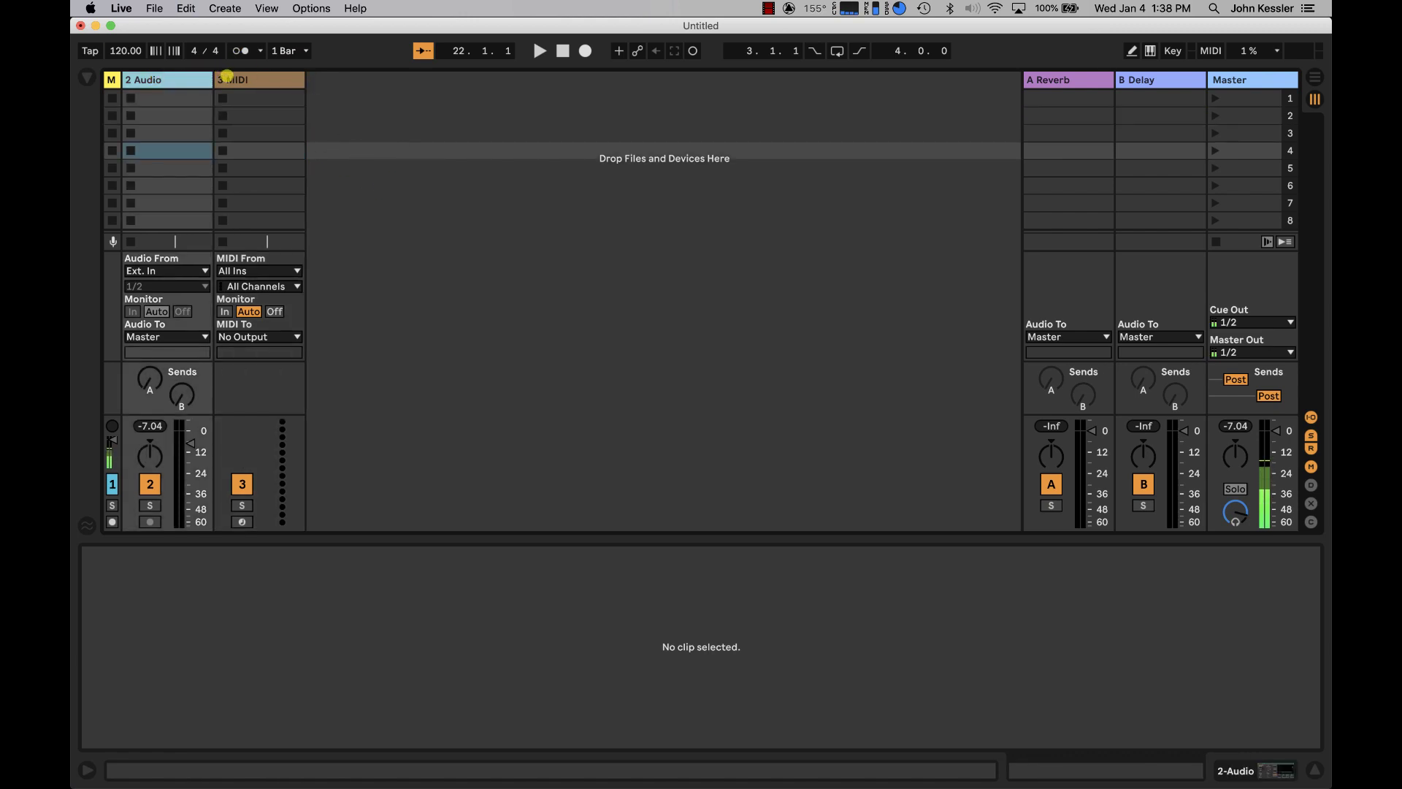
pyautogui.press('super+r')
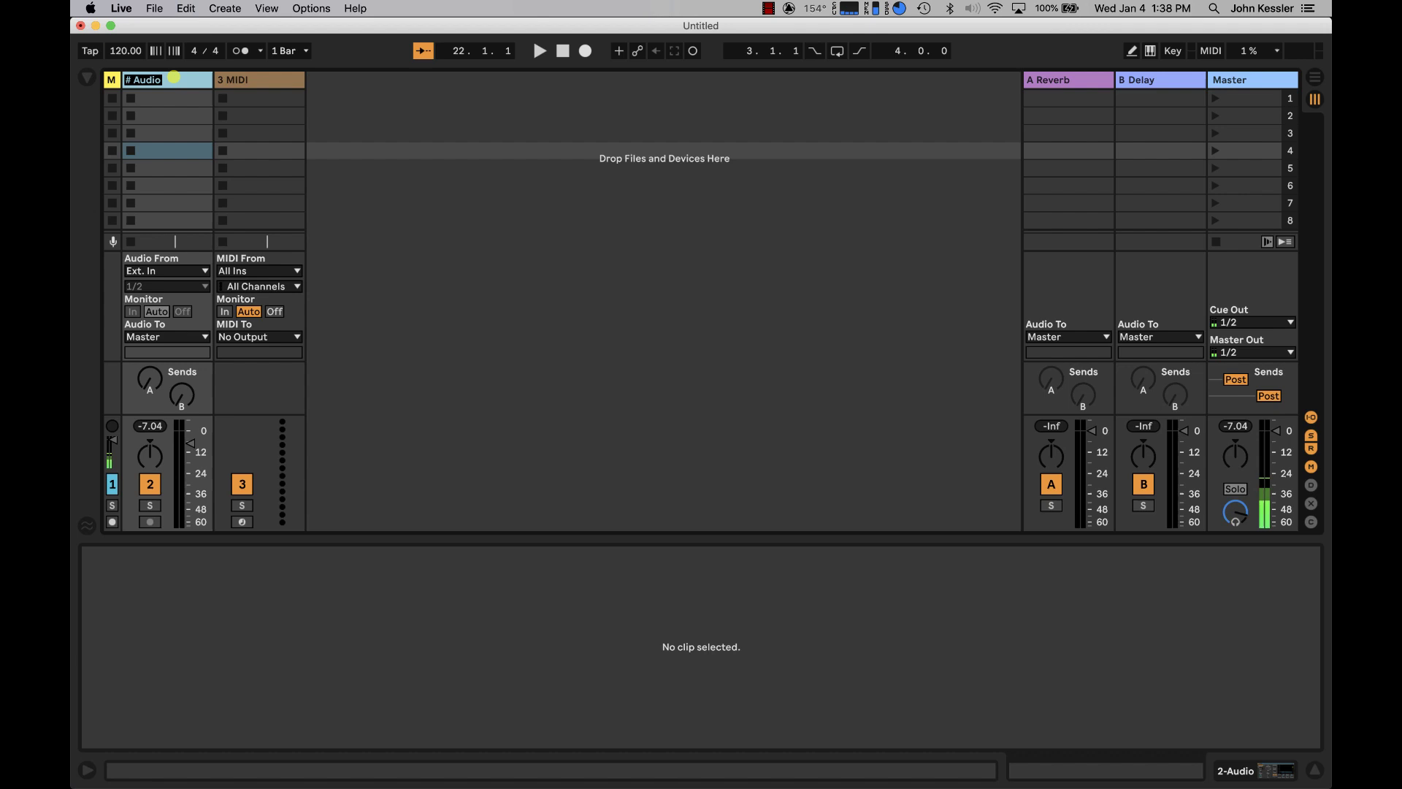
pyautogui.write('Song')
# Step: Rename the new 3 MIDI track to MIDI TRIGS
pyautogui.click(228, 76)
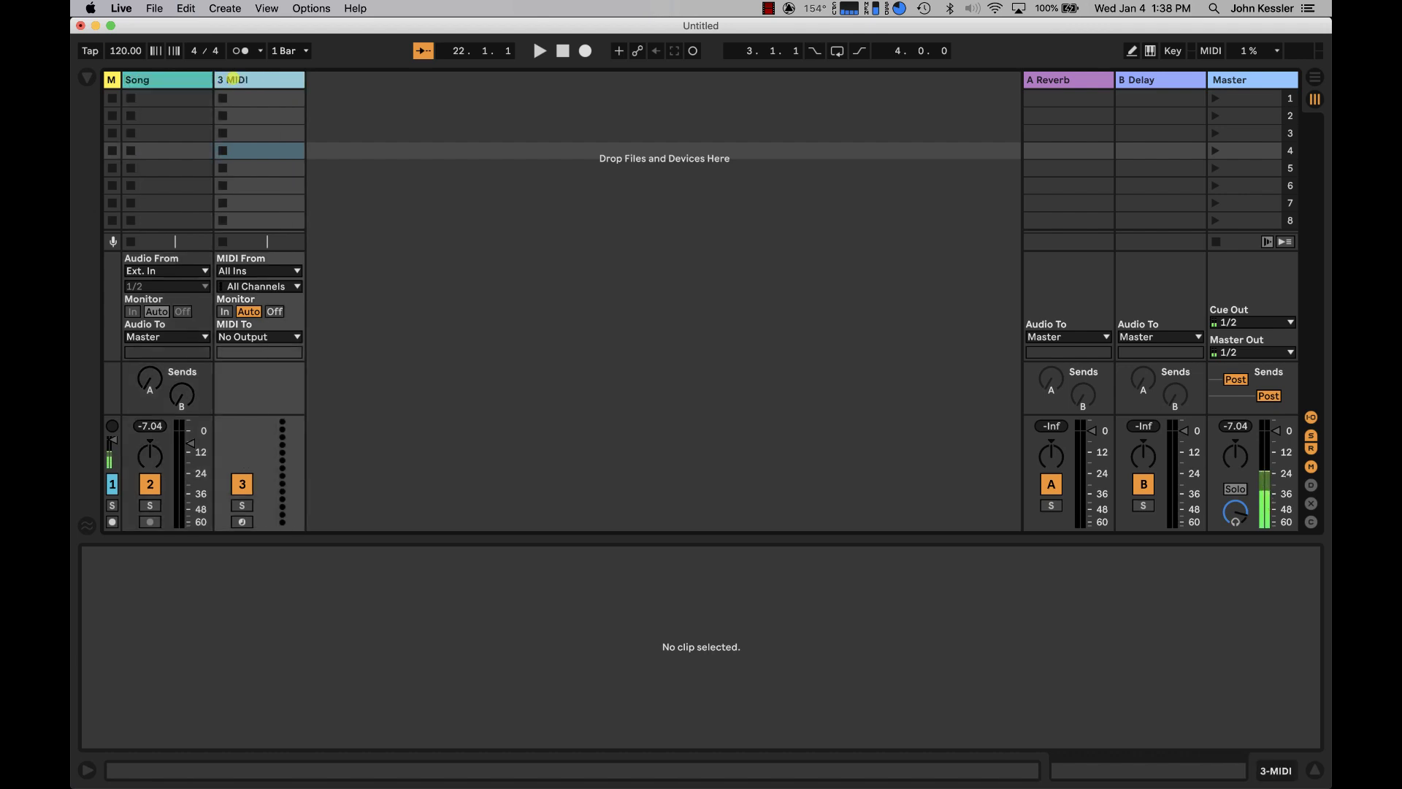
pyautogui.press('super+r')
pyautogui.write('M')
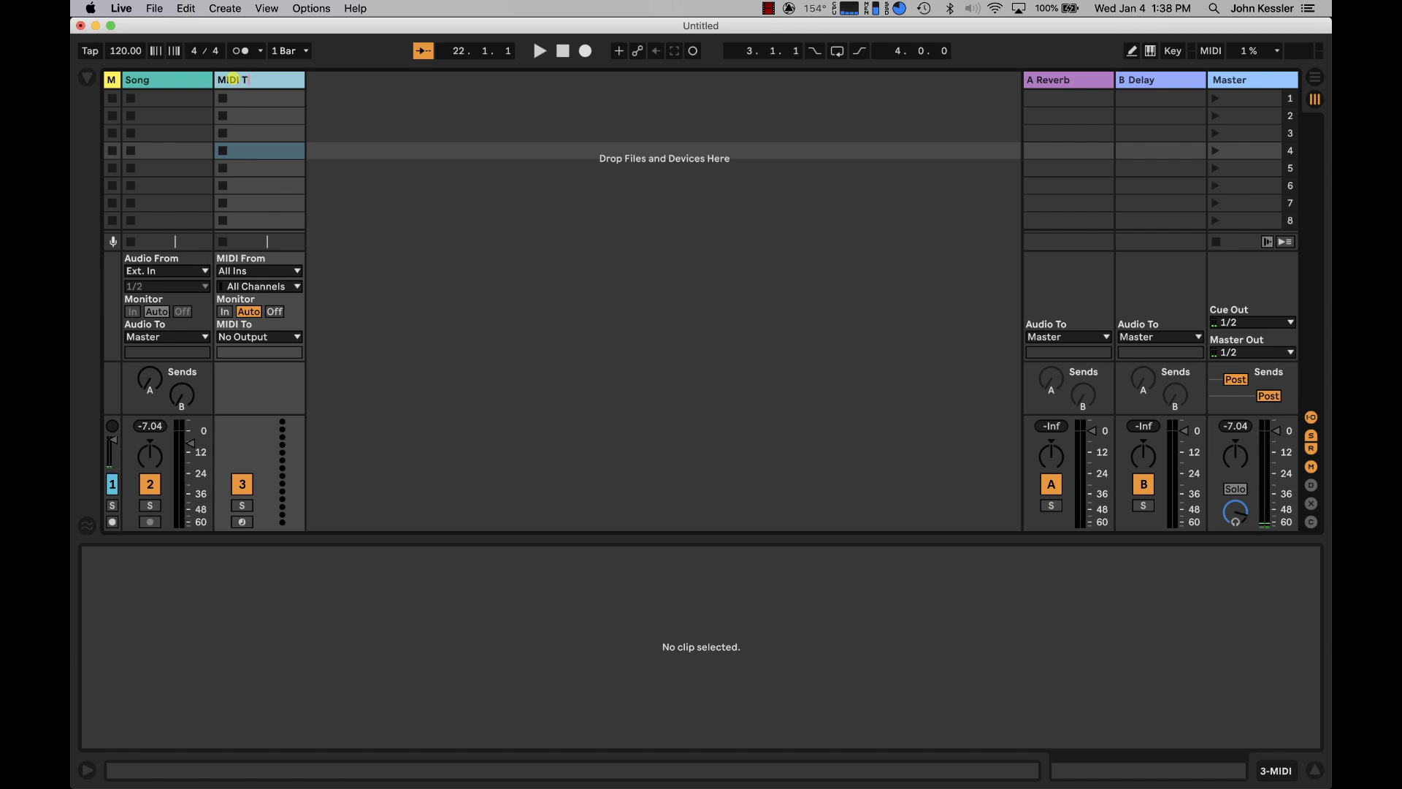
pyautogui.write('IDI TRIGS')
pyautogui.press('Return')
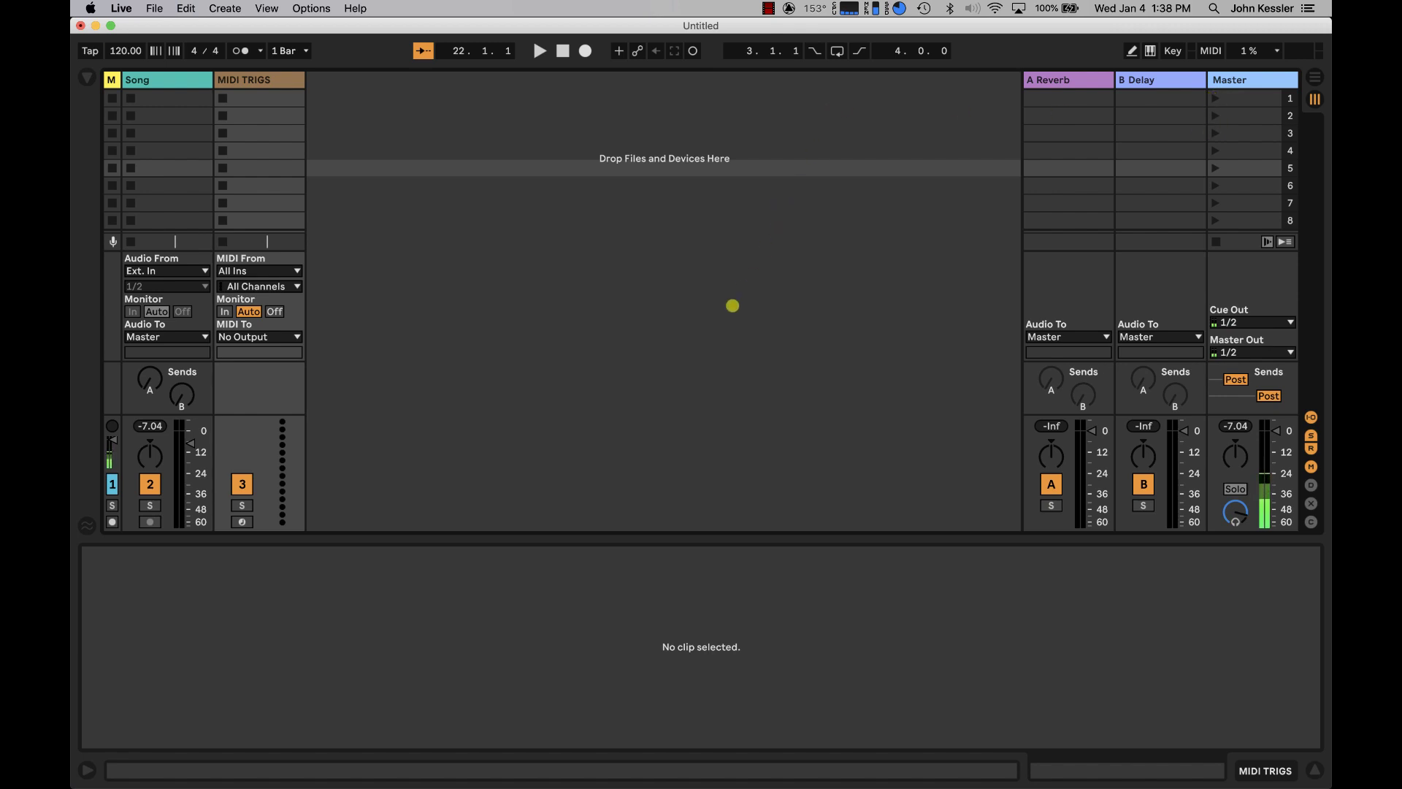
# Step: In Arrangement view, drag the bounced song MP3 from the Module 15 folder onto the Song track
pyautogui.press('Tab')
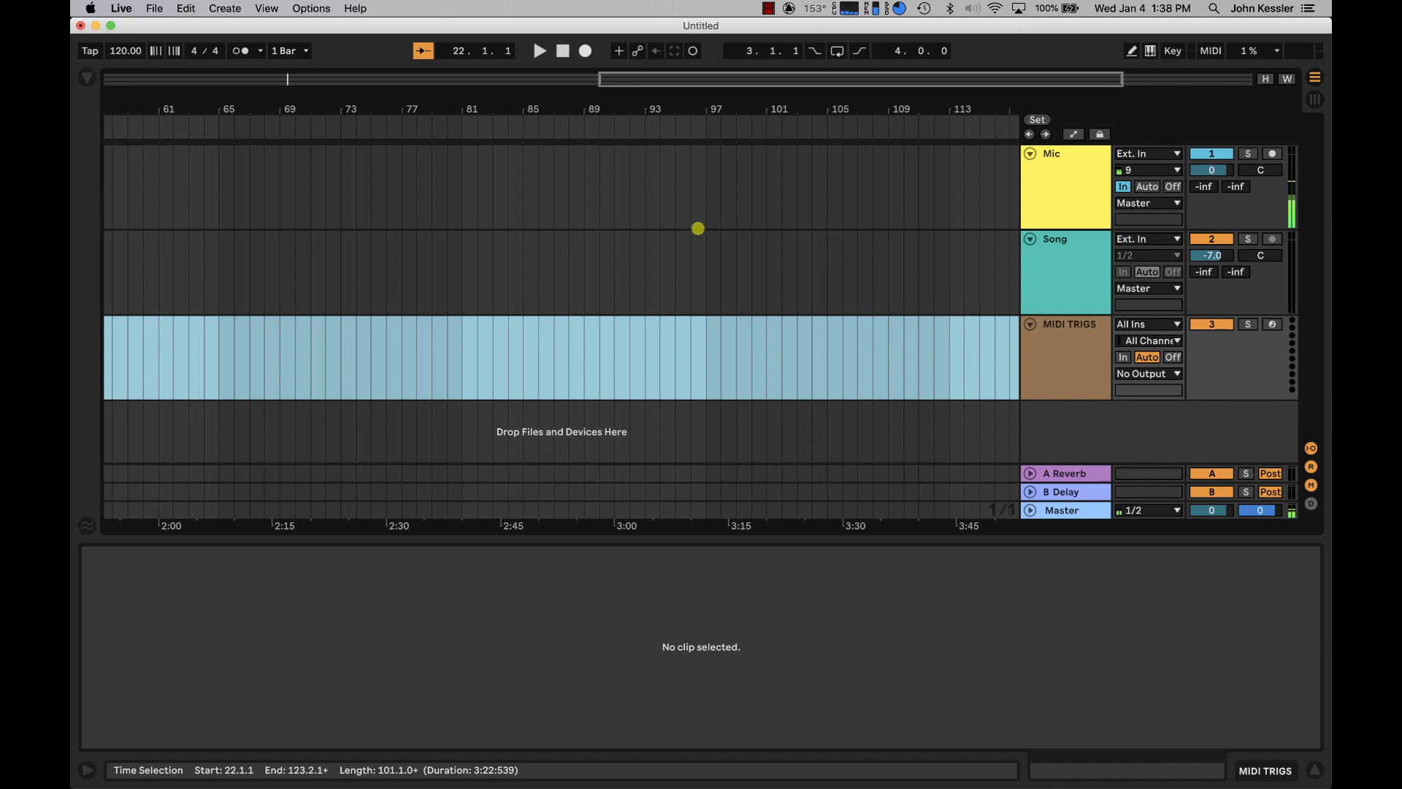
pyautogui.click(701, 235)
pyautogui.moveTo(683, 113); pyautogui.dragTo(886, 111)
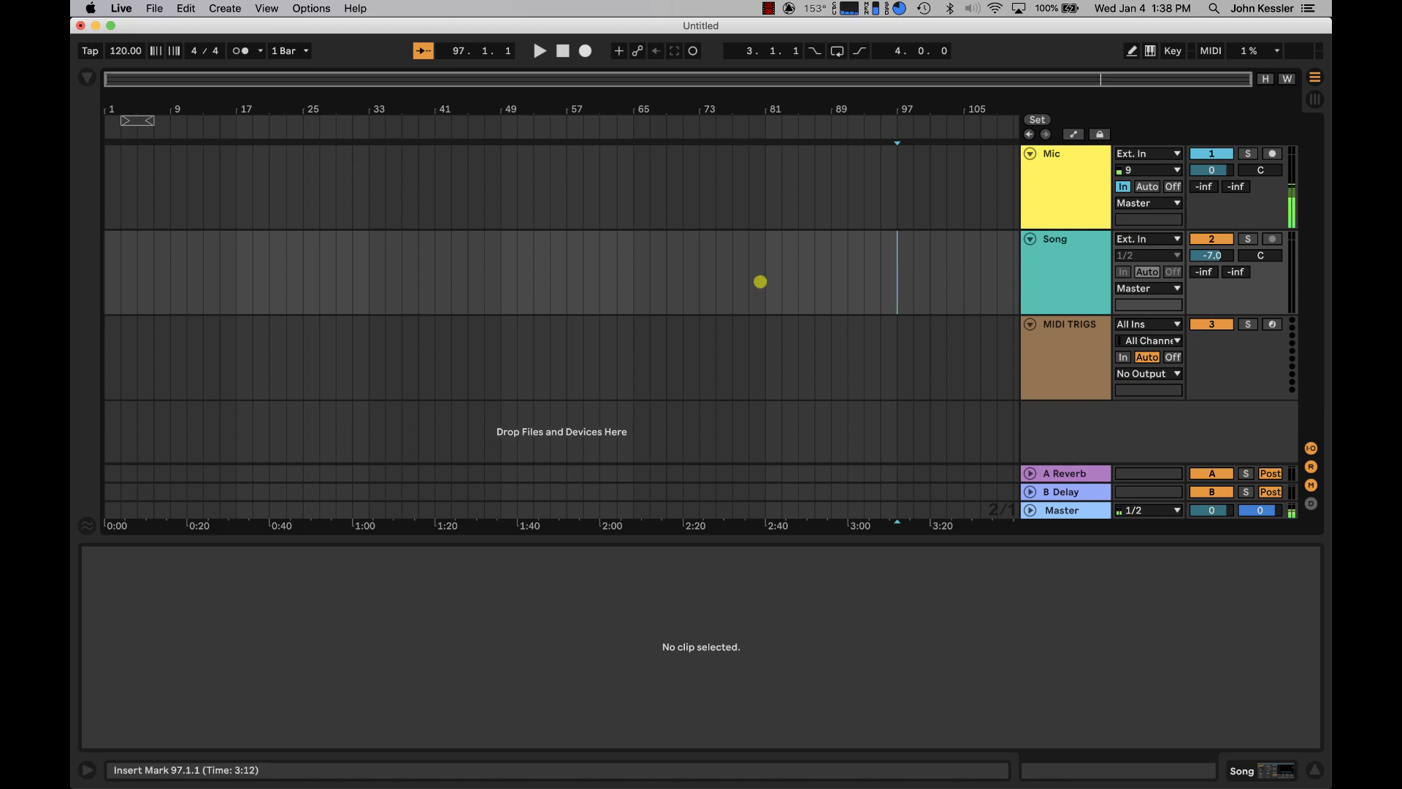
pyautogui.press('super+Tab')
pyautogui.press('super+Tab')
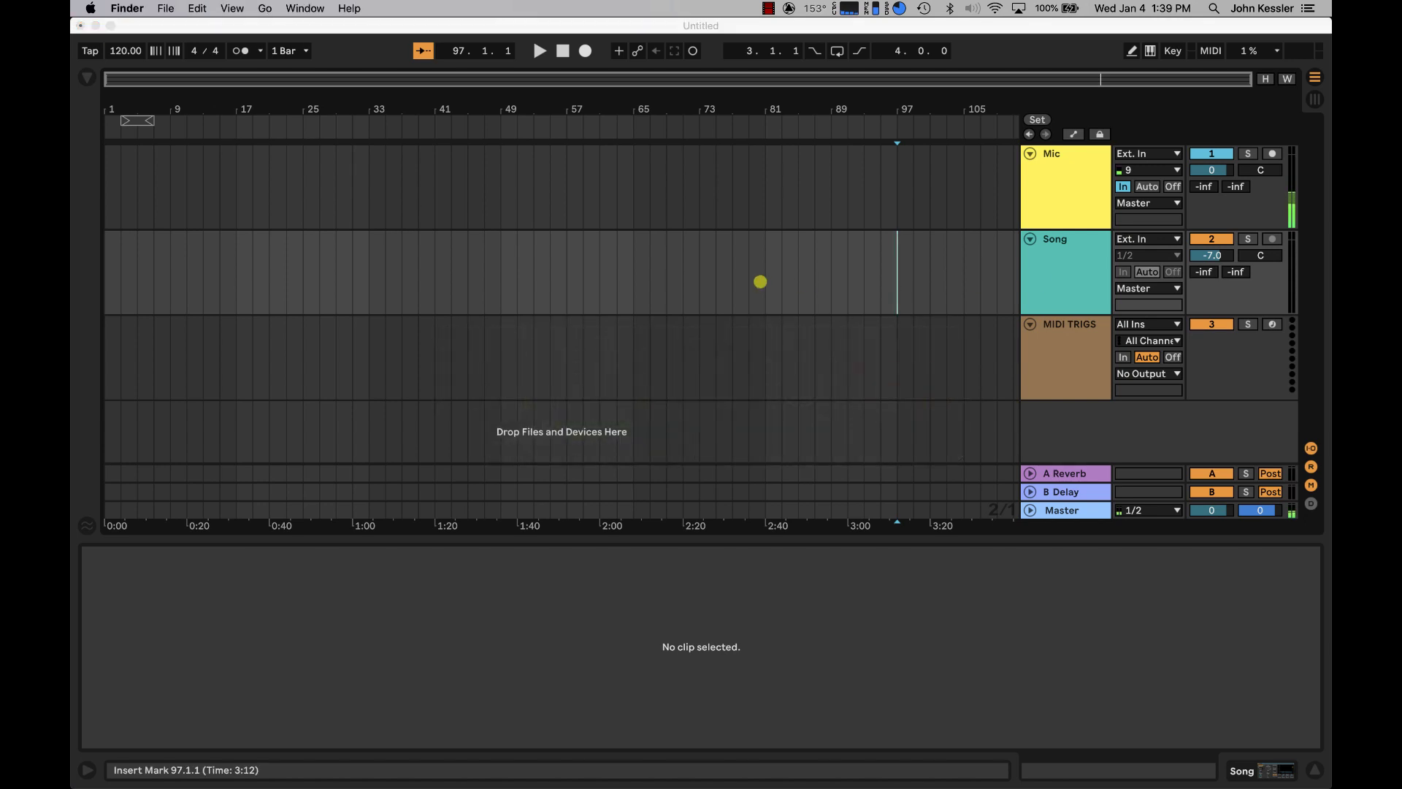
pyautogui.press('super+Tab')
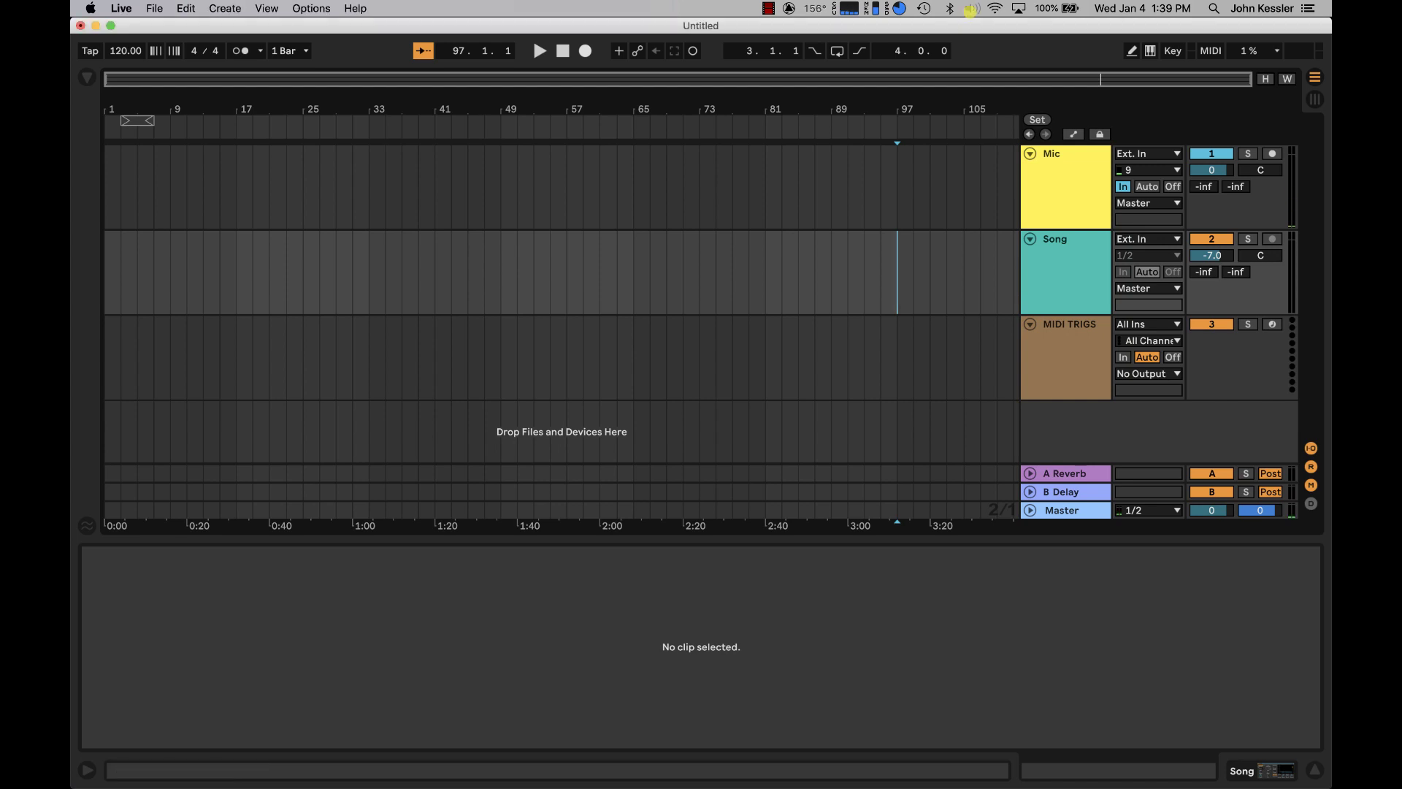
pyautogui.press('super+Tab')
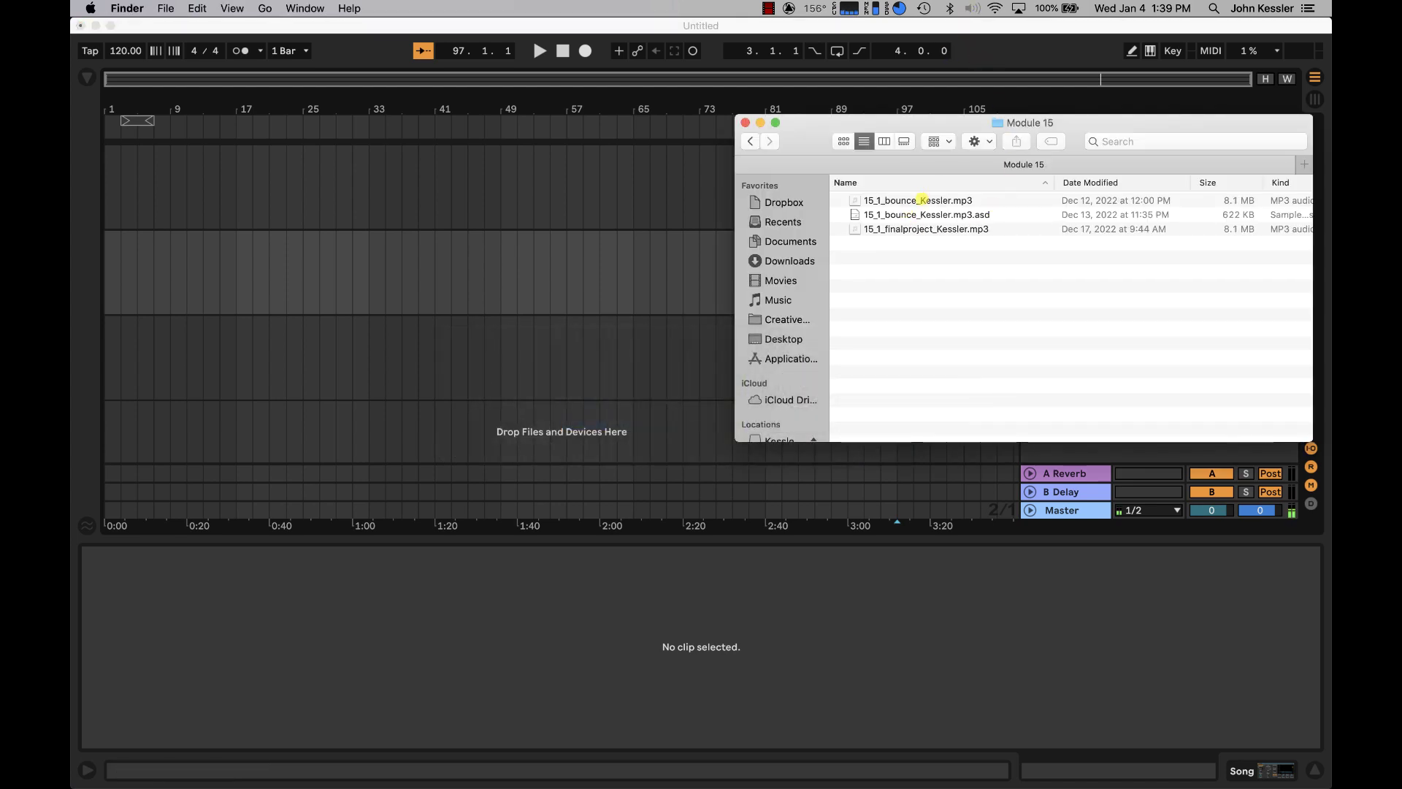
pyautogui.moveTo(922, 200); pyautogui.dragTo(338, 280)
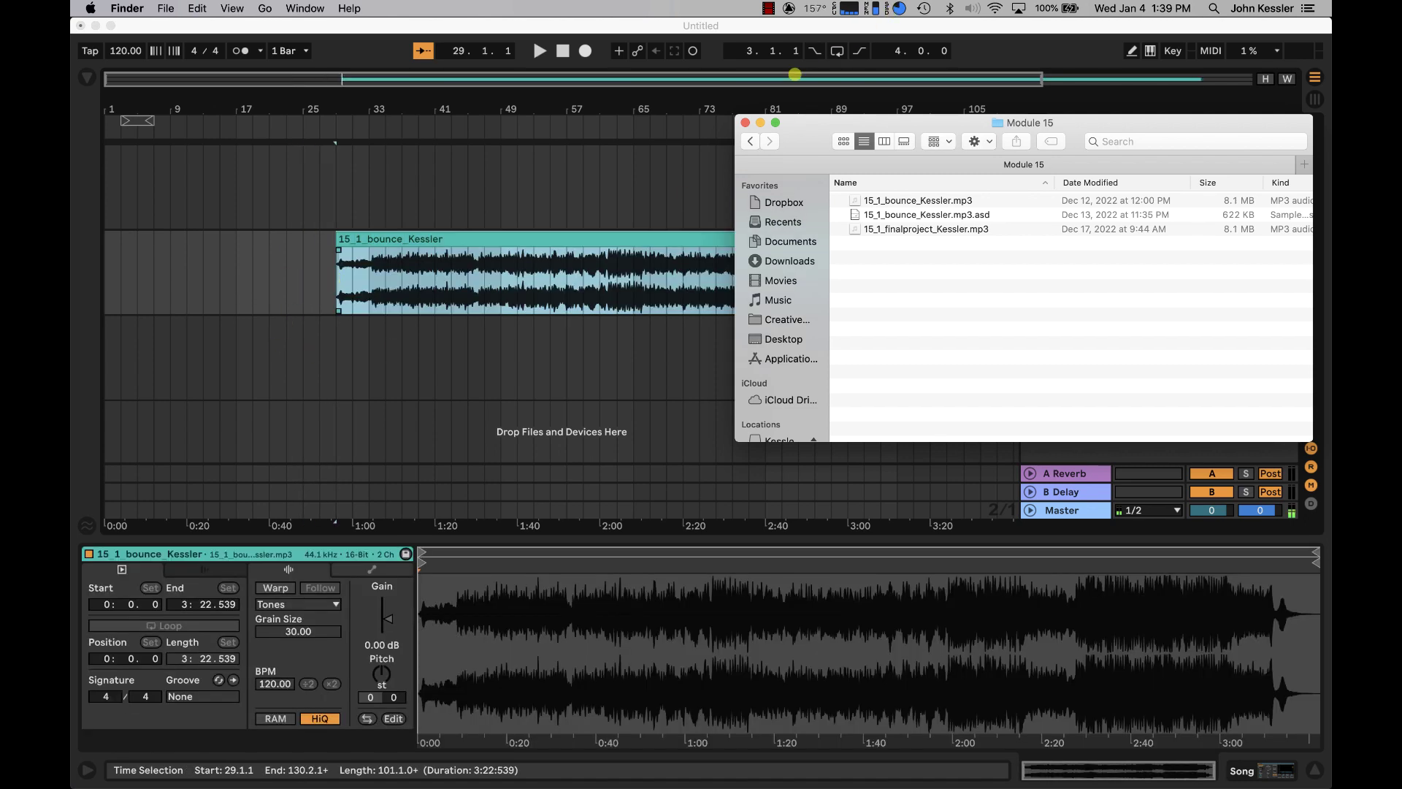
pyautogui.click(745, 123)
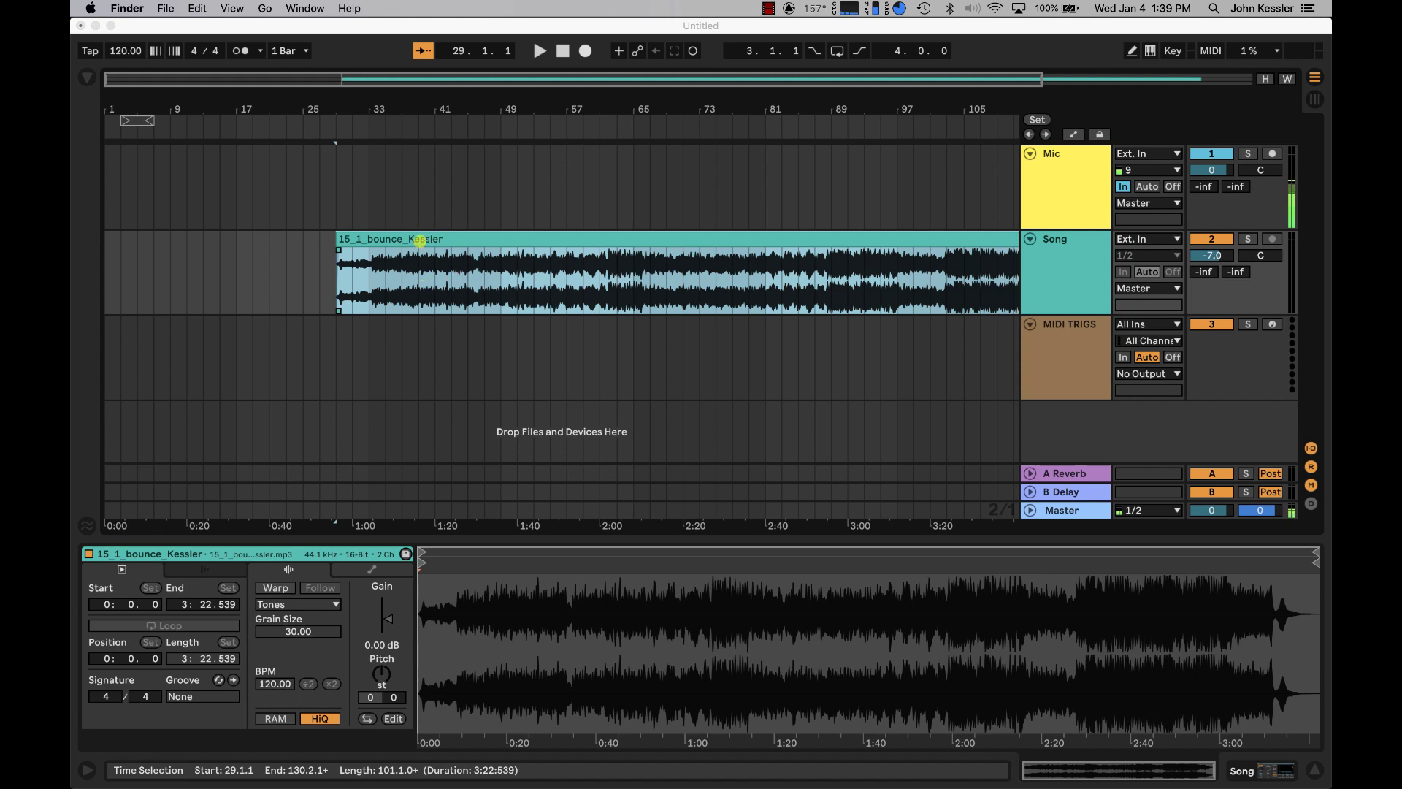
pyautogui.click(420, 241)
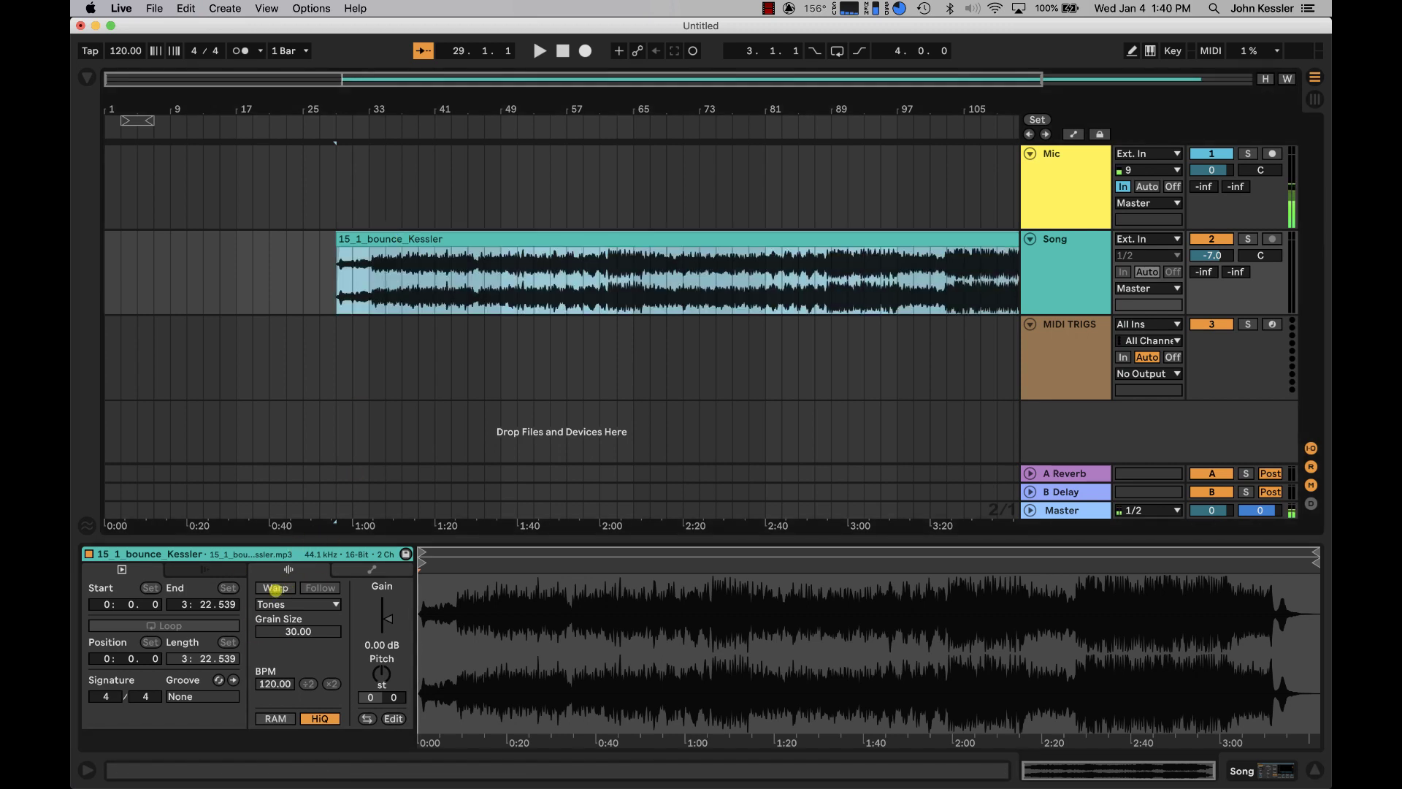
# Step: Toggle warping on and back off for the song clip, then reselect the clip
pyautogui.click(274, 589)
pyautogui.click(276, 589)
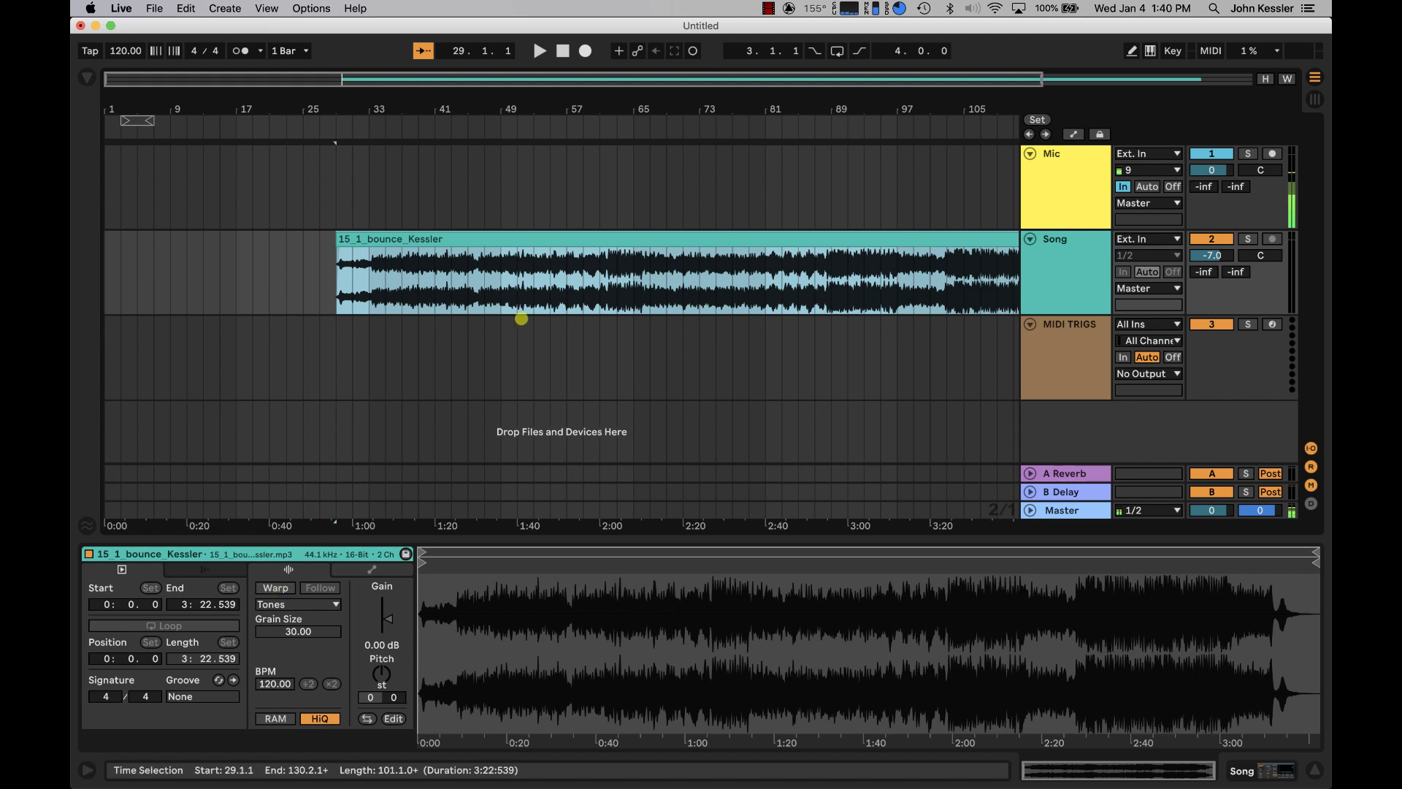
pyautogui.click(521, 317)
pyautogui.click(521, 235)
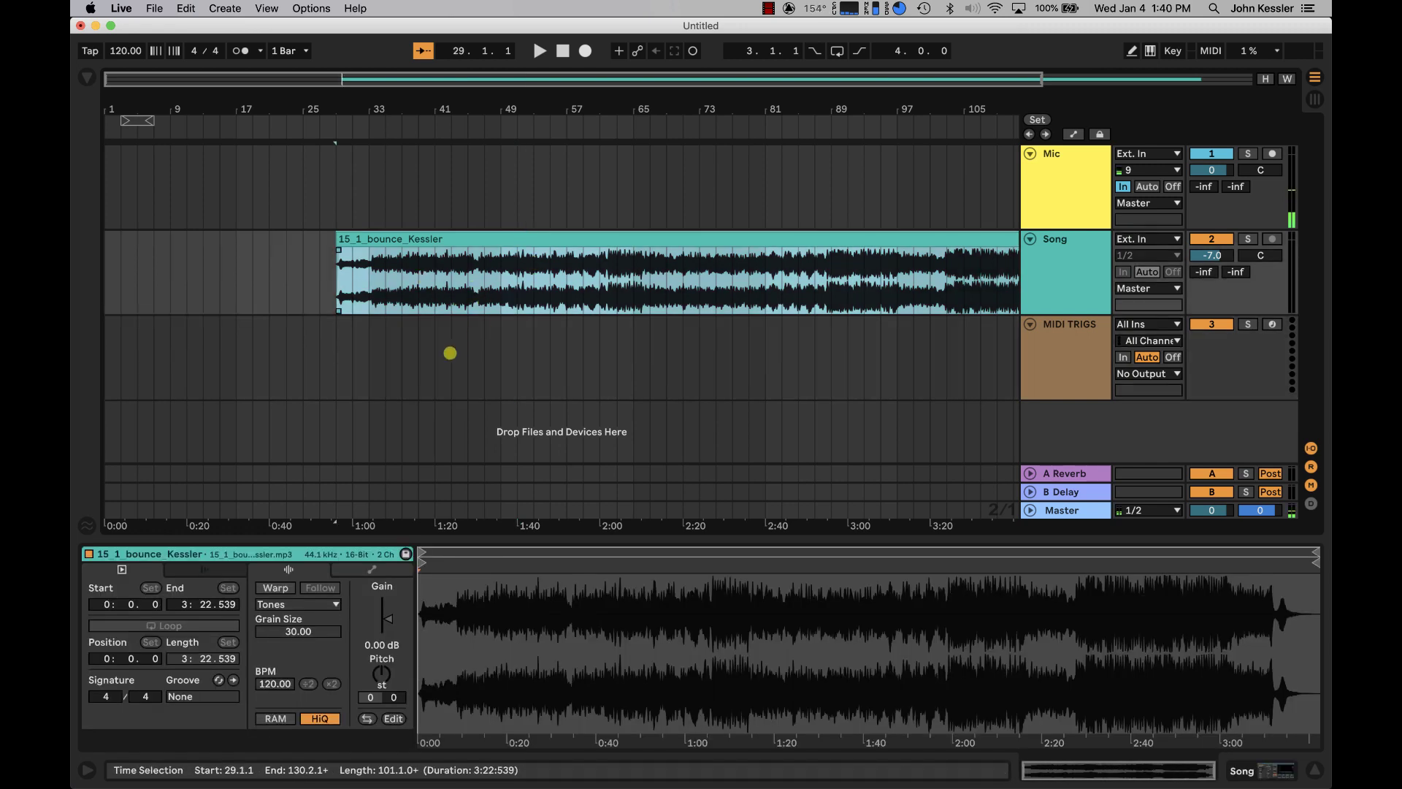
# Step: Audition the song around bar 33, then place the insert point at bar 33 on MIDI TRIGS
pyautogui.press('space')
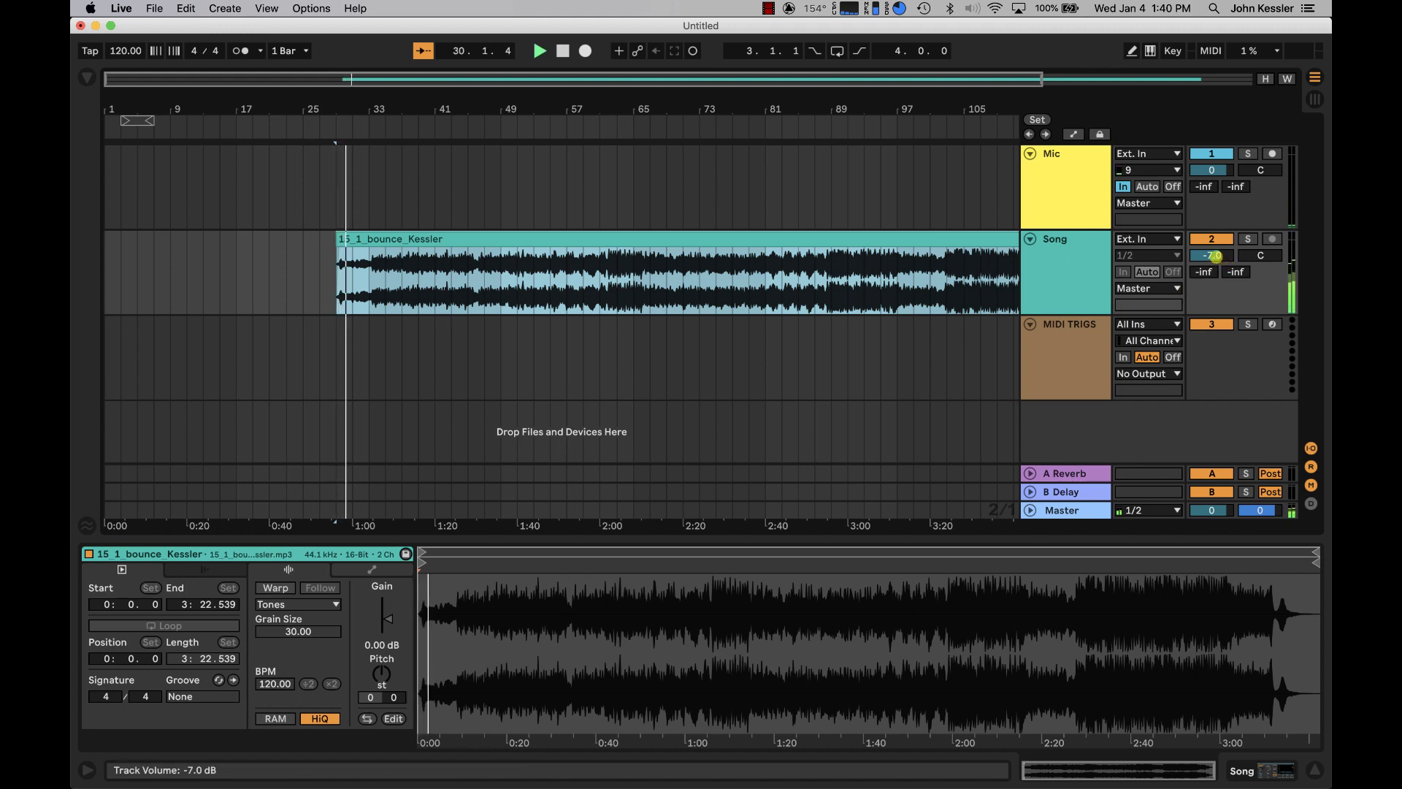
pyautogui.press('space')
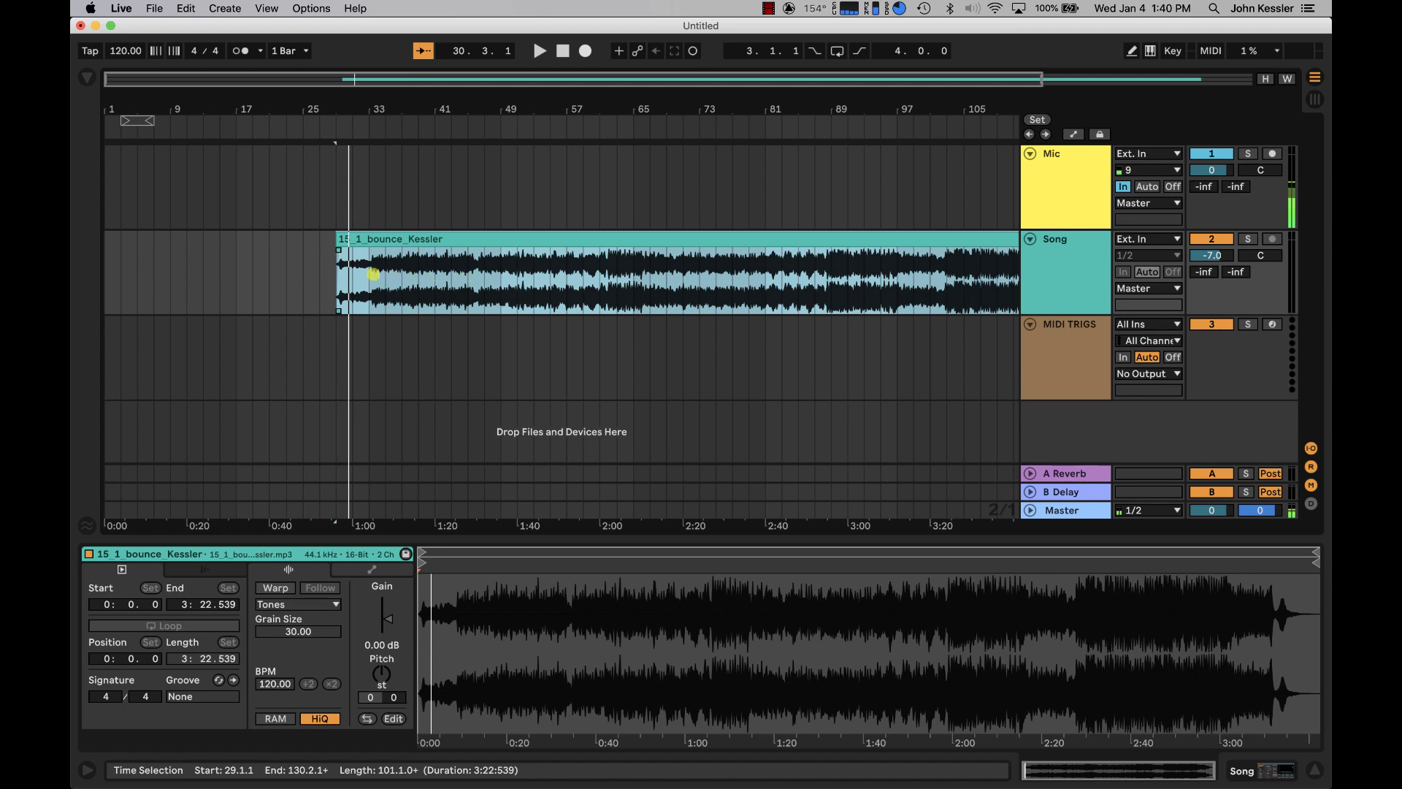
pyautogui.click(373, 274)
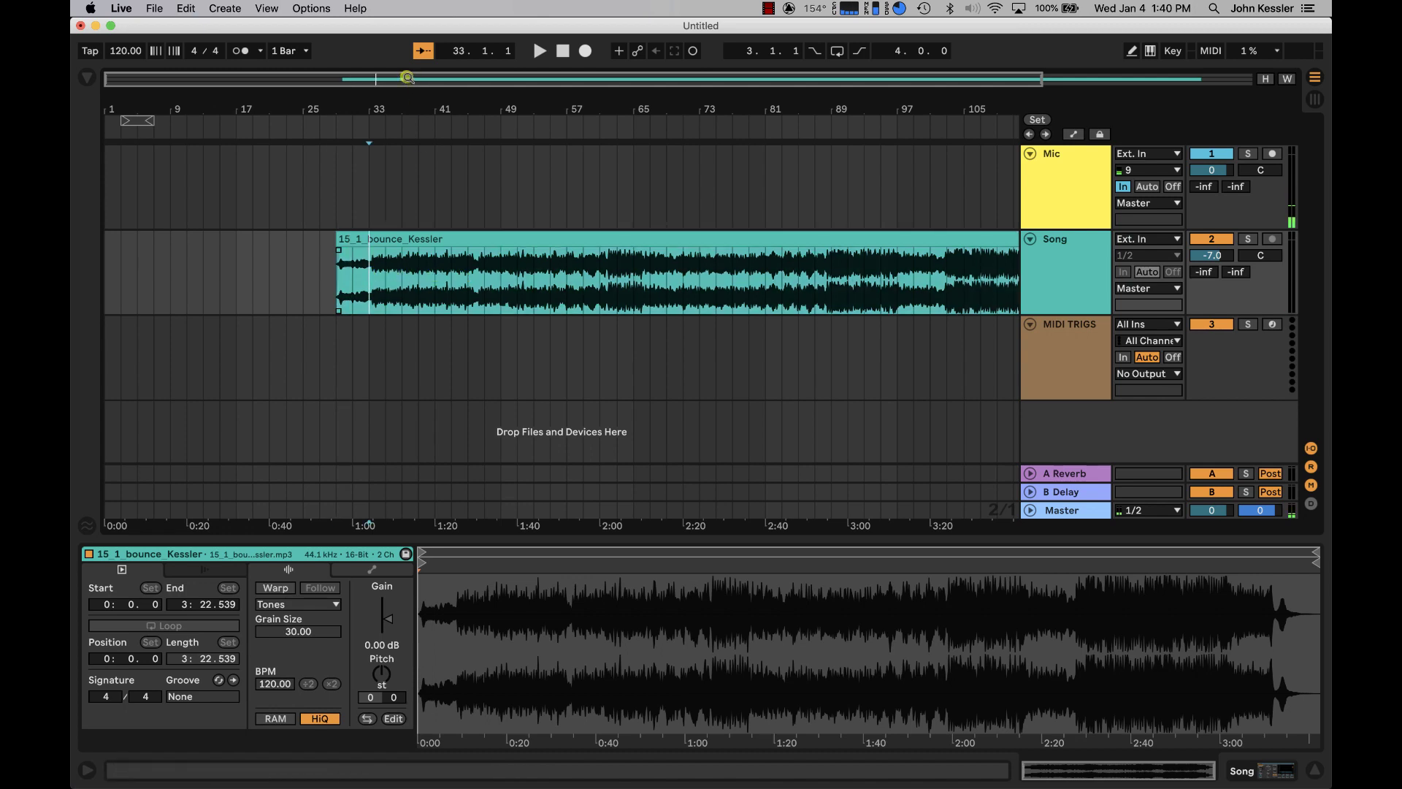
pyautogui.press('space')
pyautogui.press('+')
pyautogui.press('+')
pyautogui.press('+')
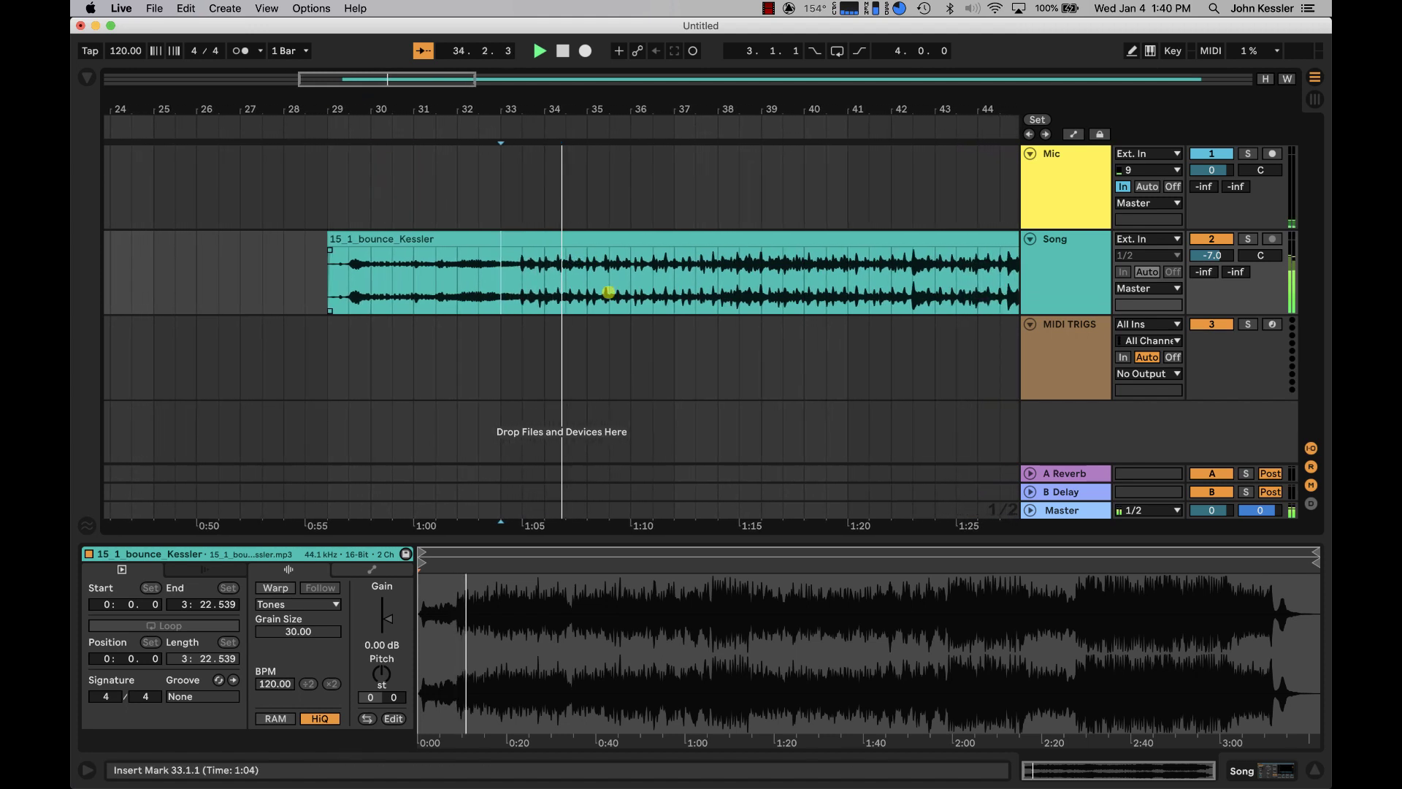
pyautogui.press('space')
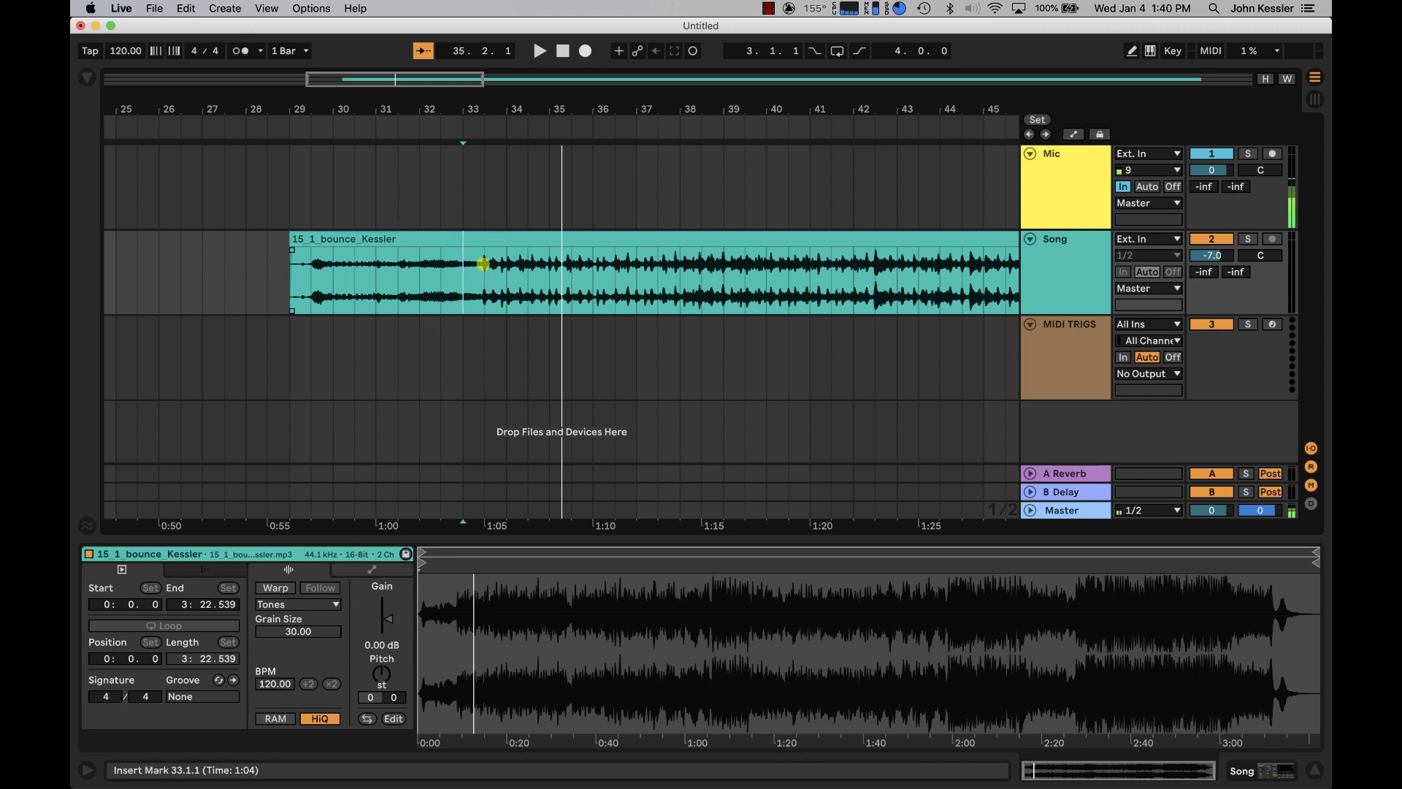
pyautogui.click(484, 268)
pyautogui.click(474, 334)
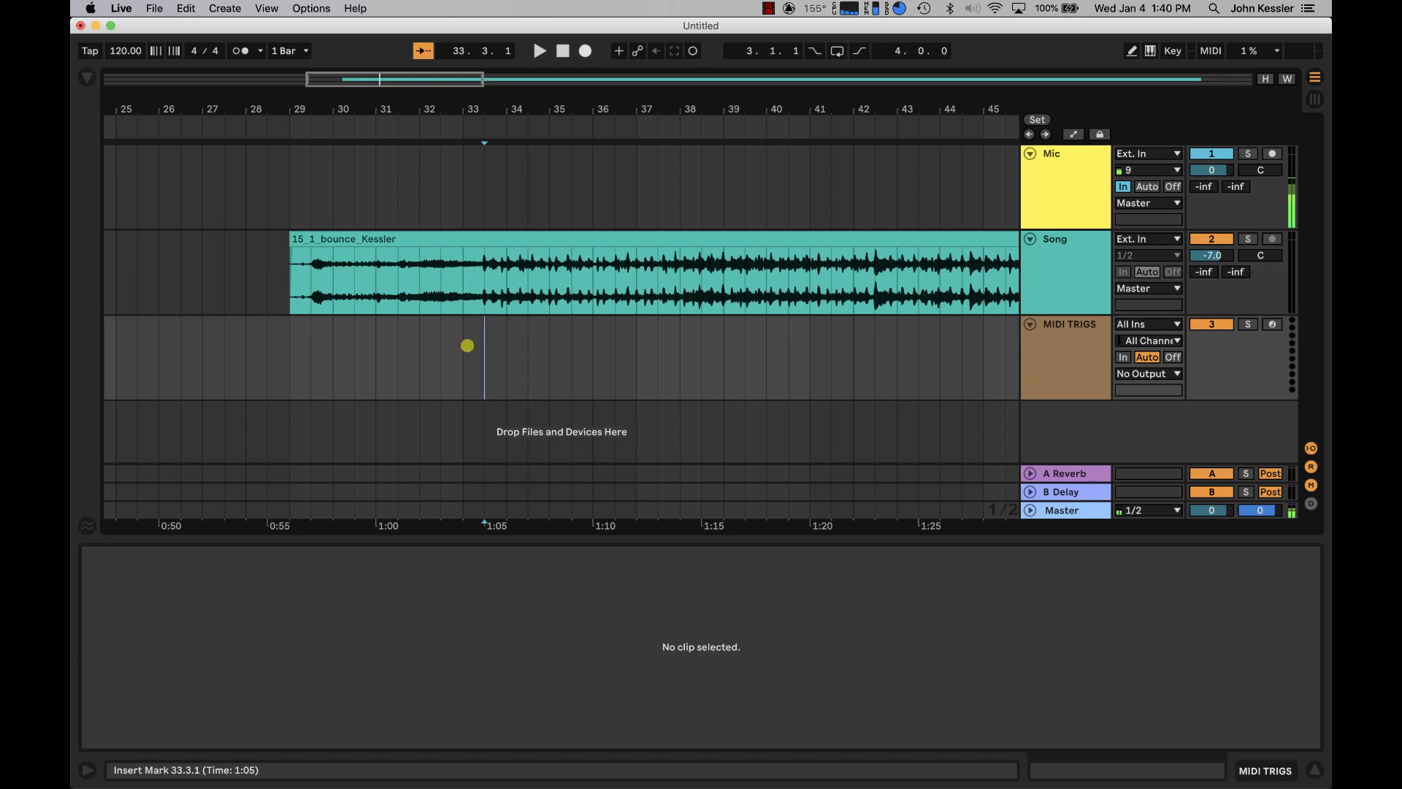
pyautogui.click(468, 345)
# Step: Turn grid snapping off, then switch to a 1 Bar fixed grid and drag the clip to bar 31
pyautogui.rightClick(475, 357)
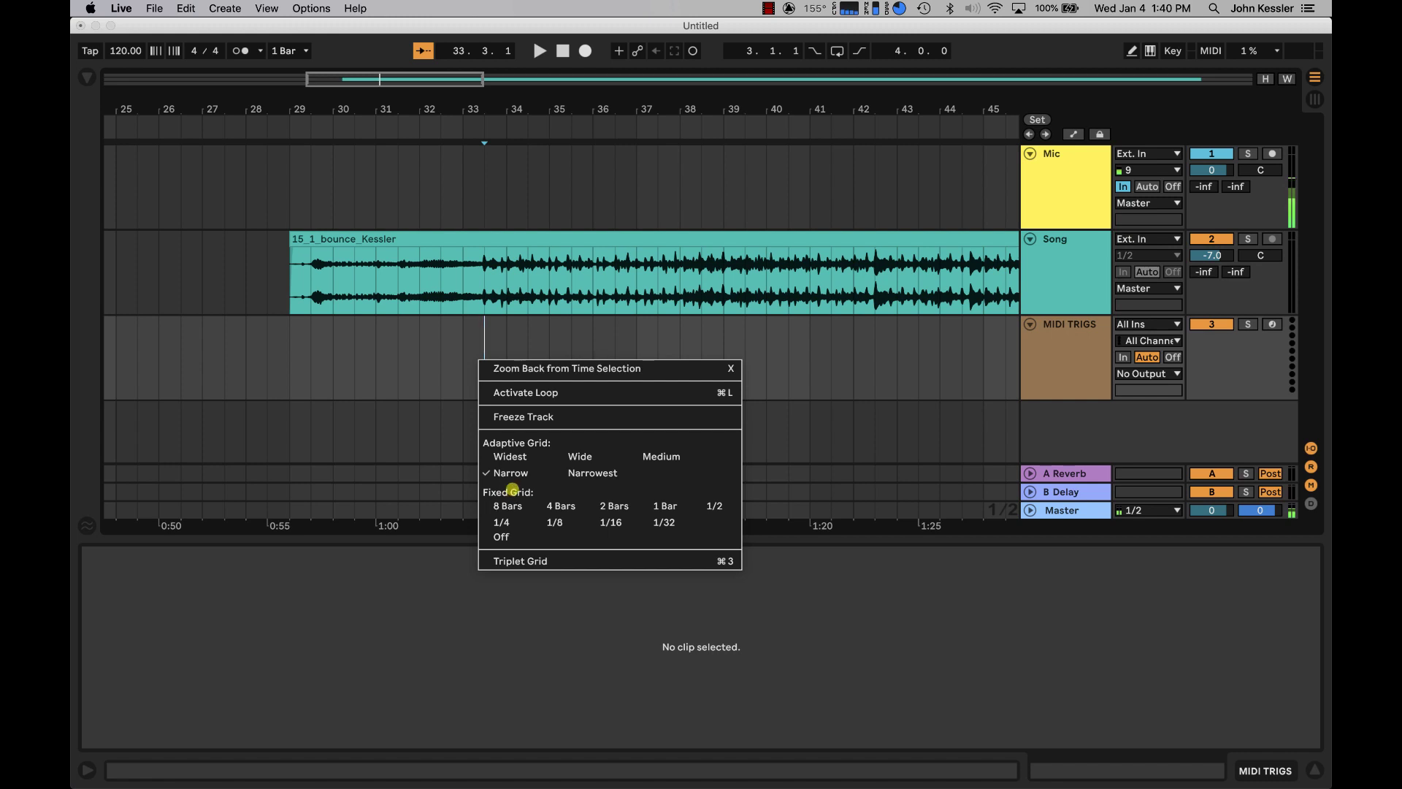
pyautogui.click(501, 536)
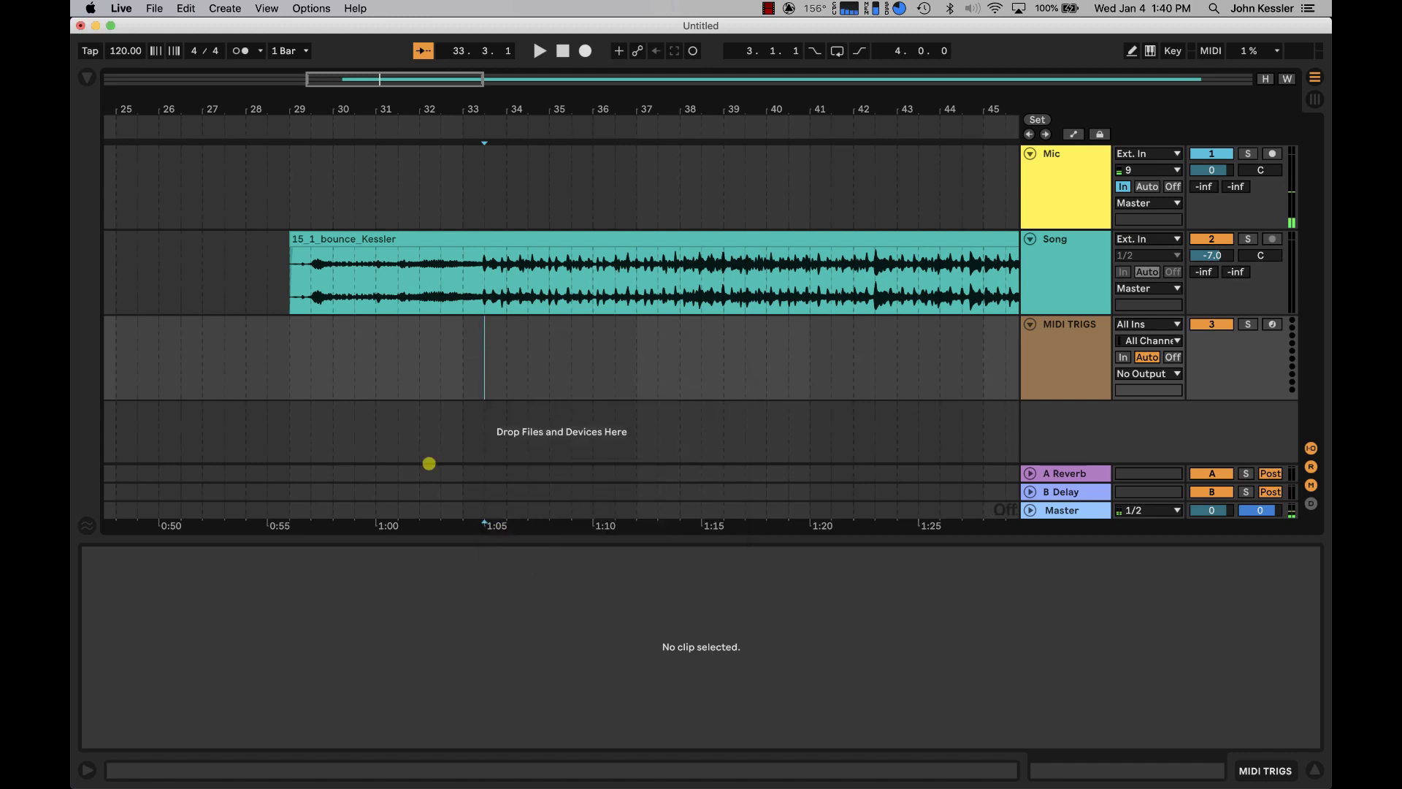
pyautogui.moveTo(509, 242); pyautogui.dragTo(547, 237)
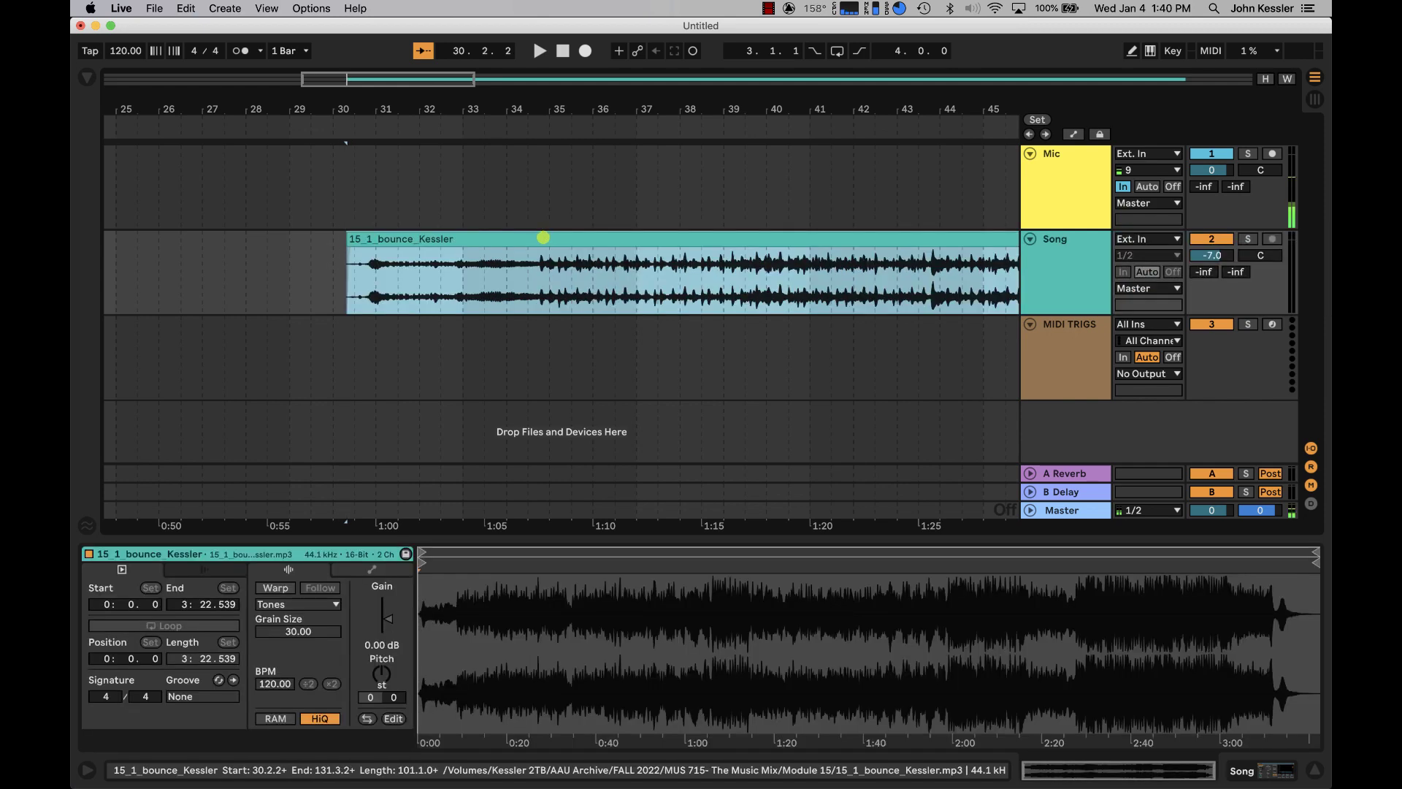
pyautogui.rightClick(477, 351)
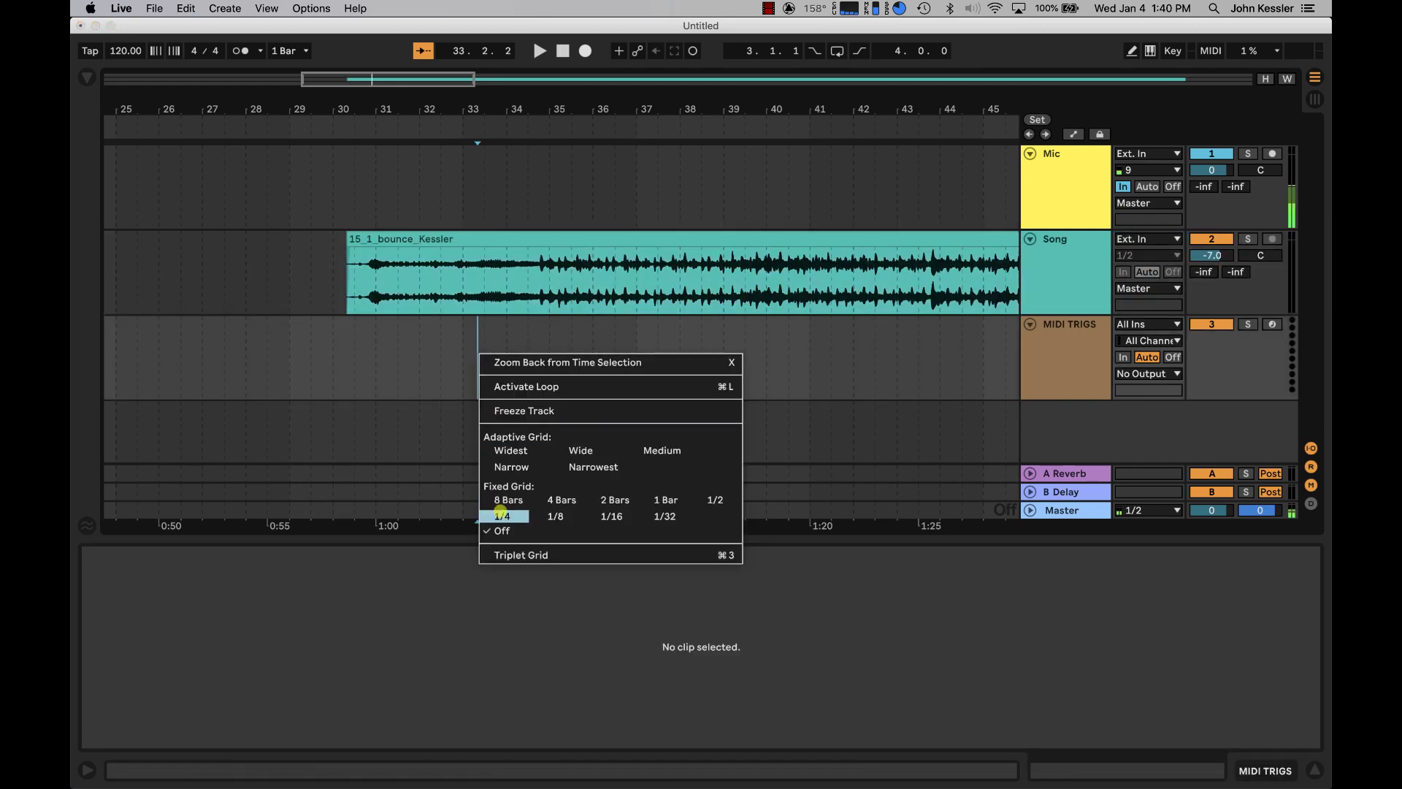
pyautogui.click(650, 498)
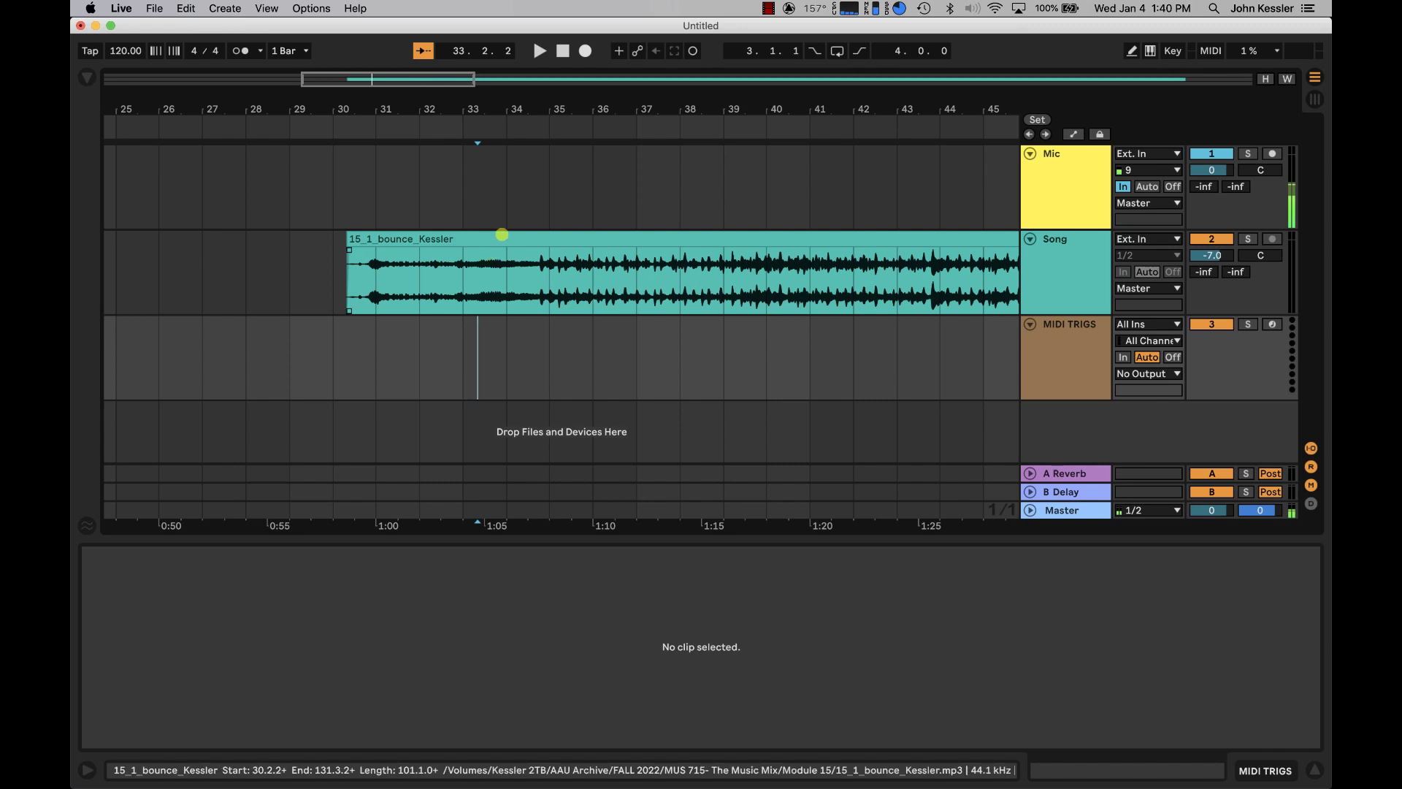
pyautogui.moveTo(502, 234); pyautogui.dragTo(517, 279)
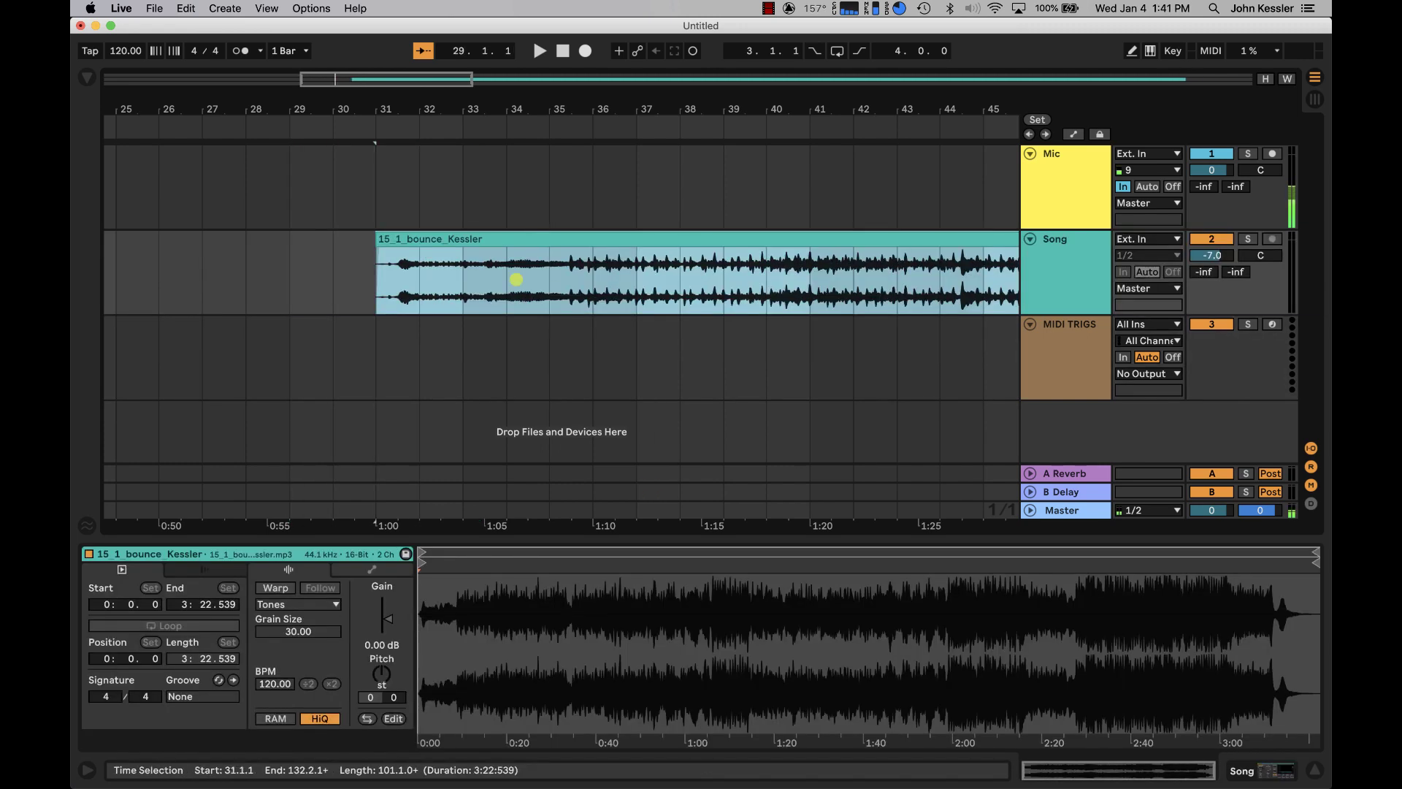
# Step: Turn off grid snapping, zoom in where the music begins, and audition that spot
pyautogui.rightClick(482, 338)
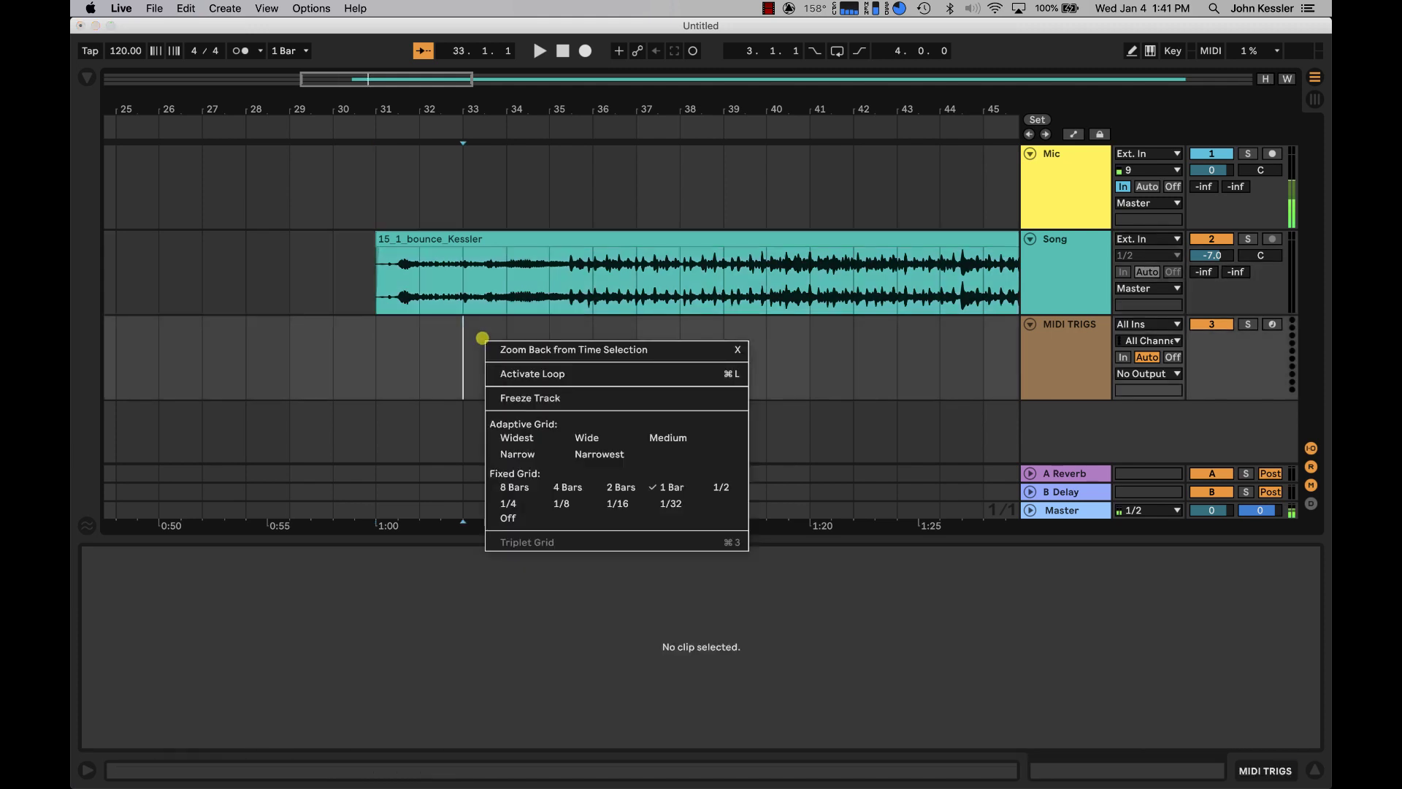
pyautogui.click(512, 512)
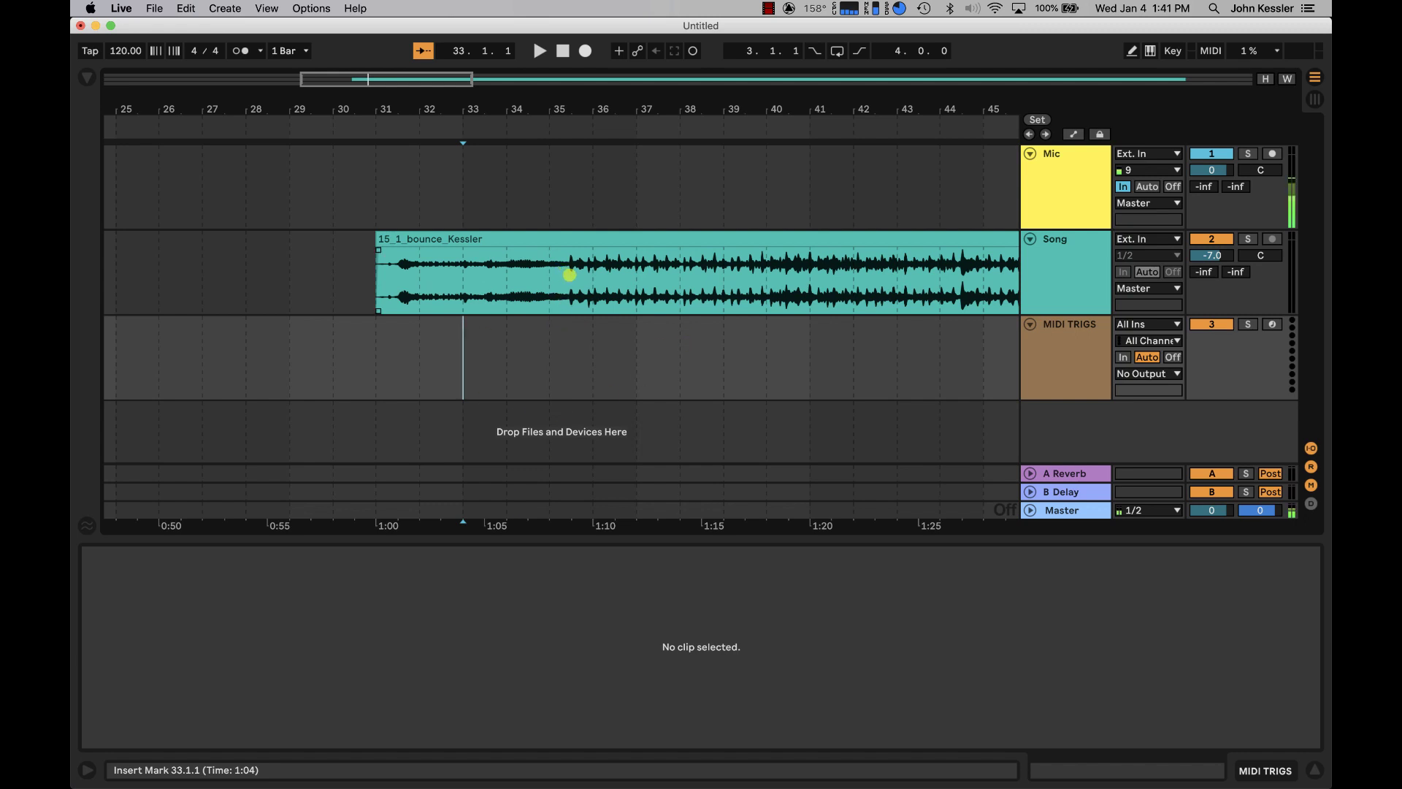
pyautogui.click(570, 275)
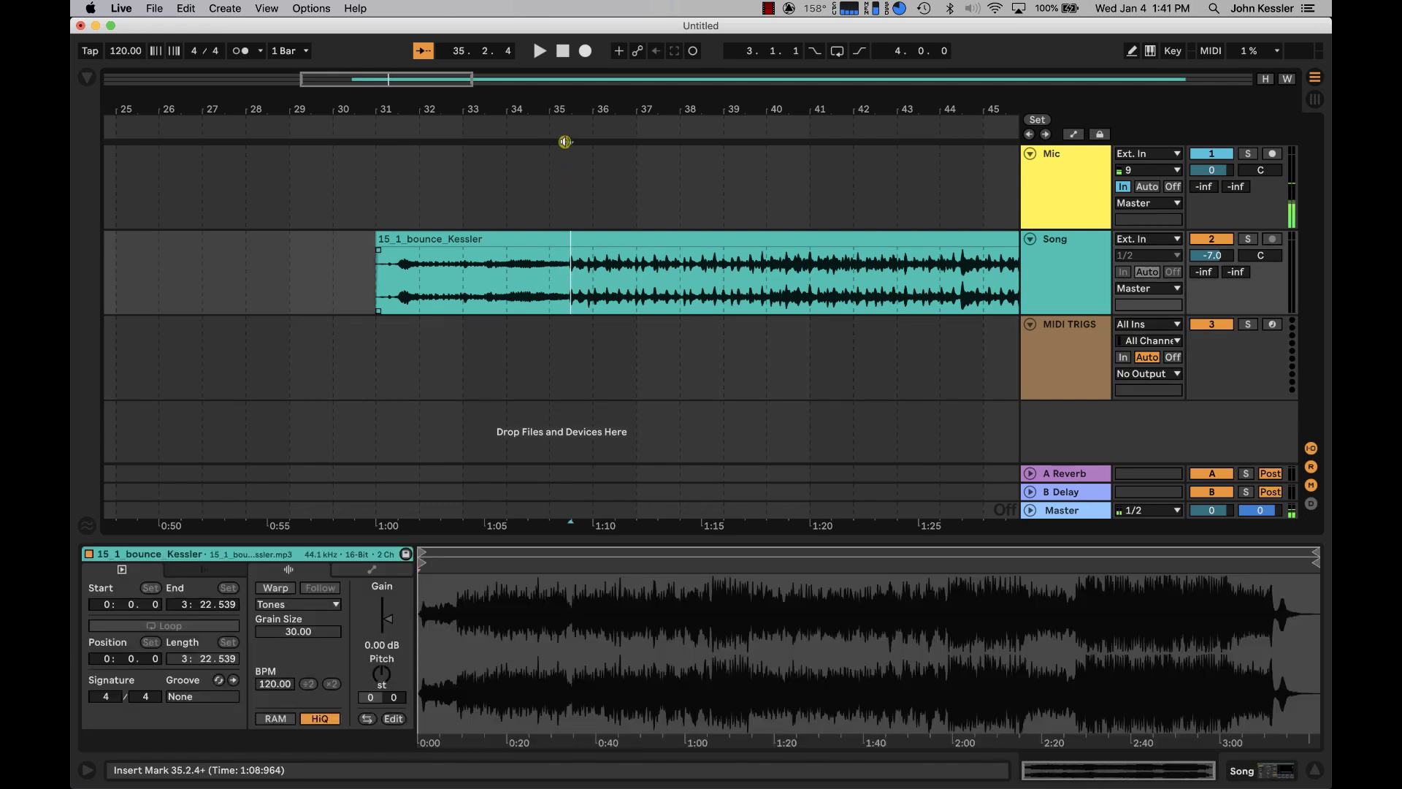
pyautogui.moveTo(571, 106); pyautogui.dragTo(571, 104)
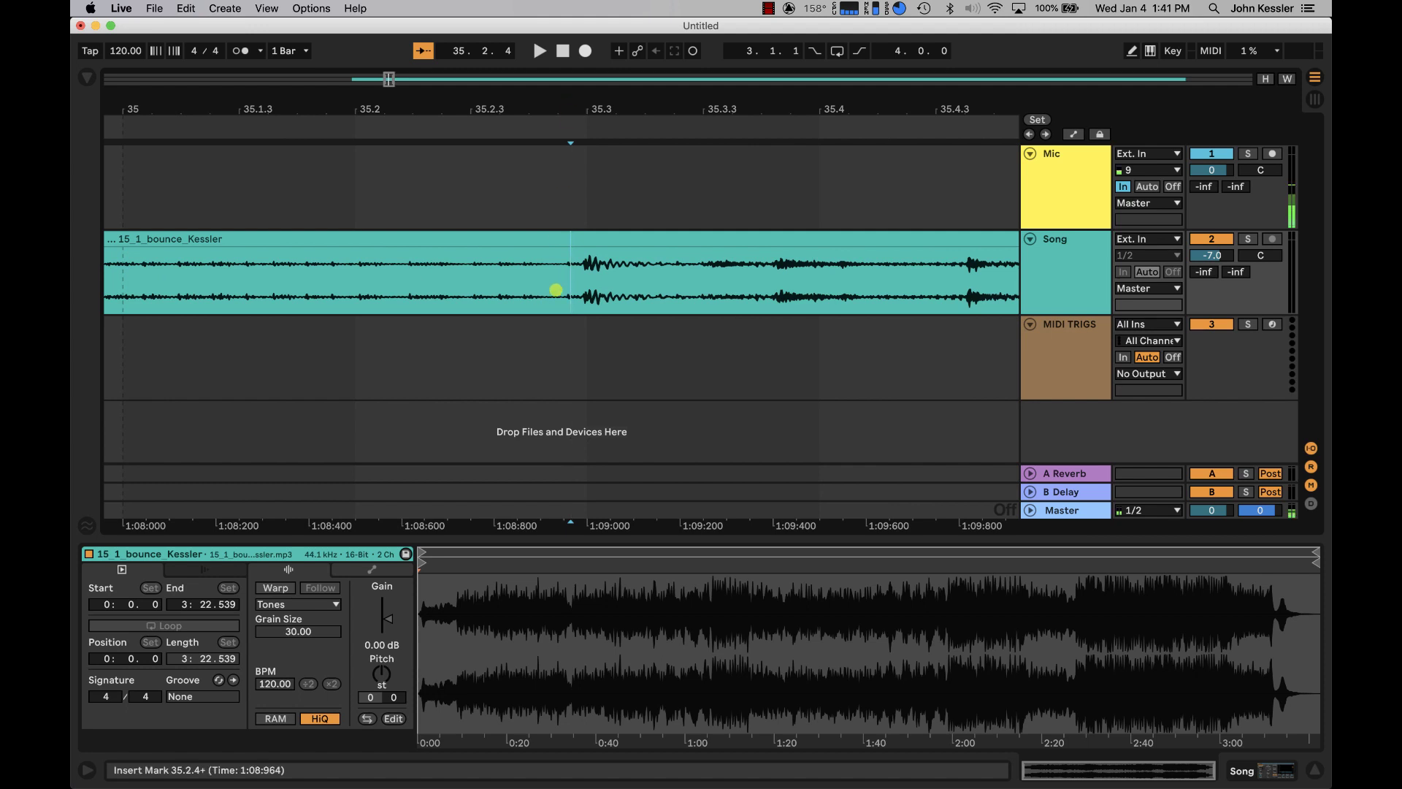
pyautogui.click(513, 279)
pyautogui.press('space')
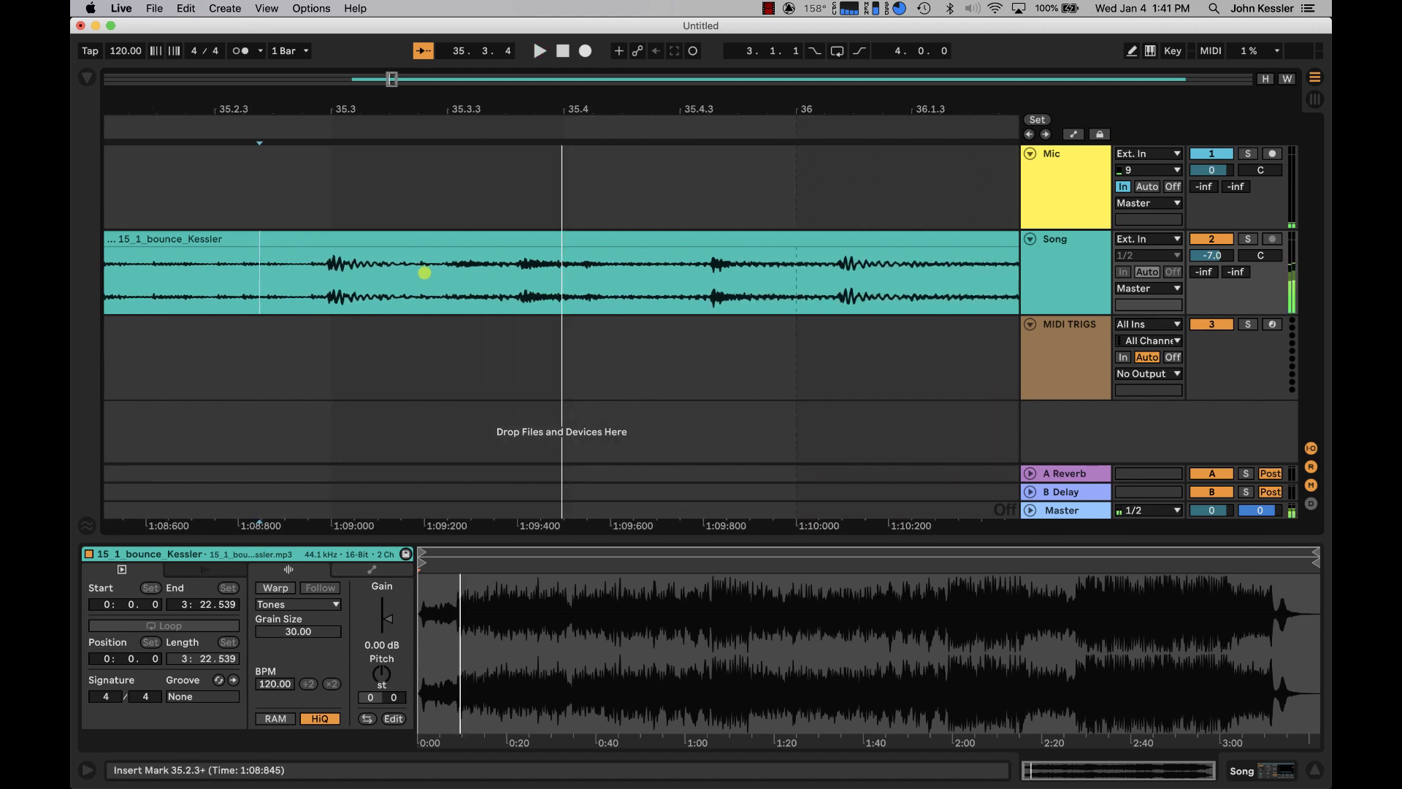
pyautogui.press('space')
# Step: Pinpoint the music's first attack and set the split point at 1:08.991
pyautogui.click(327, 269)
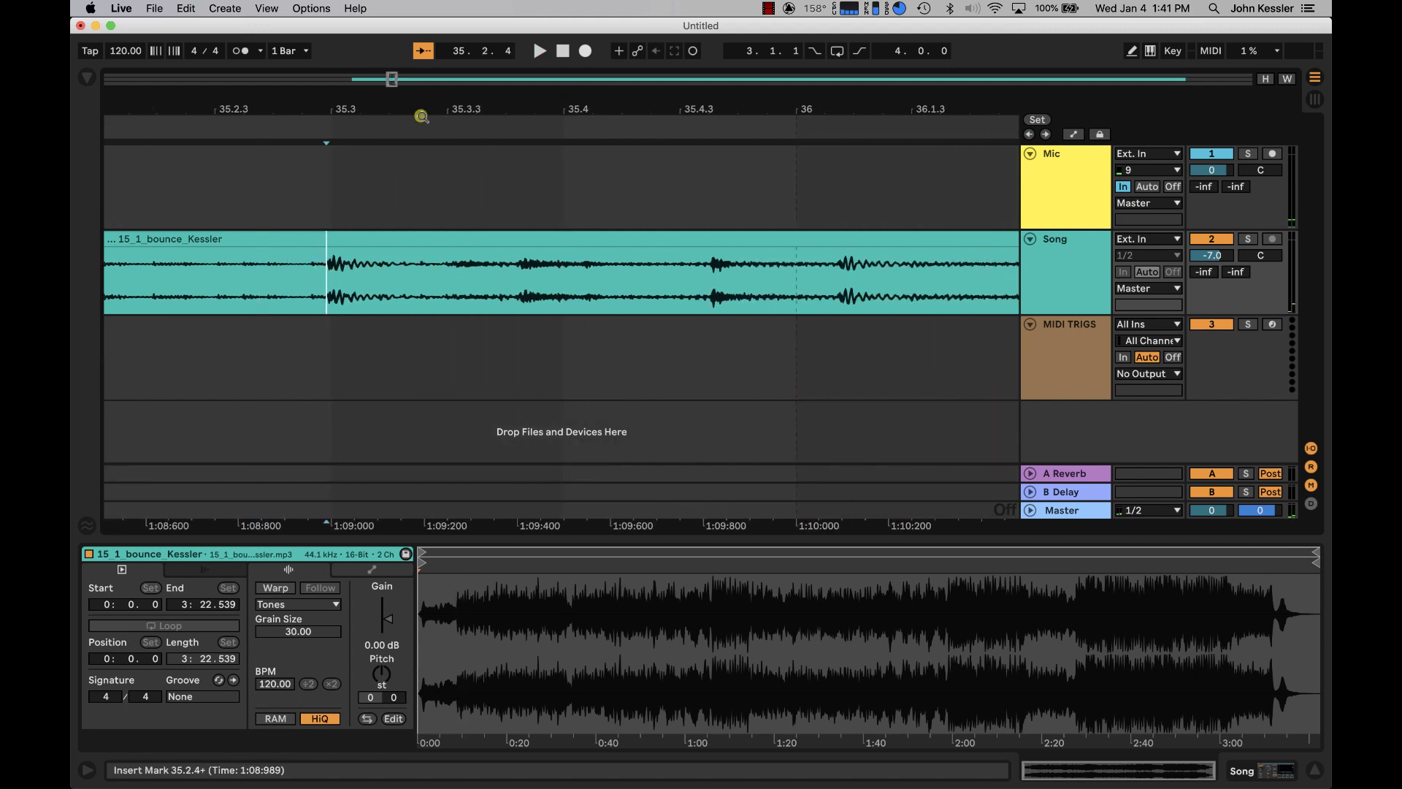
pyautogui.click(423, 51)
pyautogui.press('space')
pyautogui.press('space')
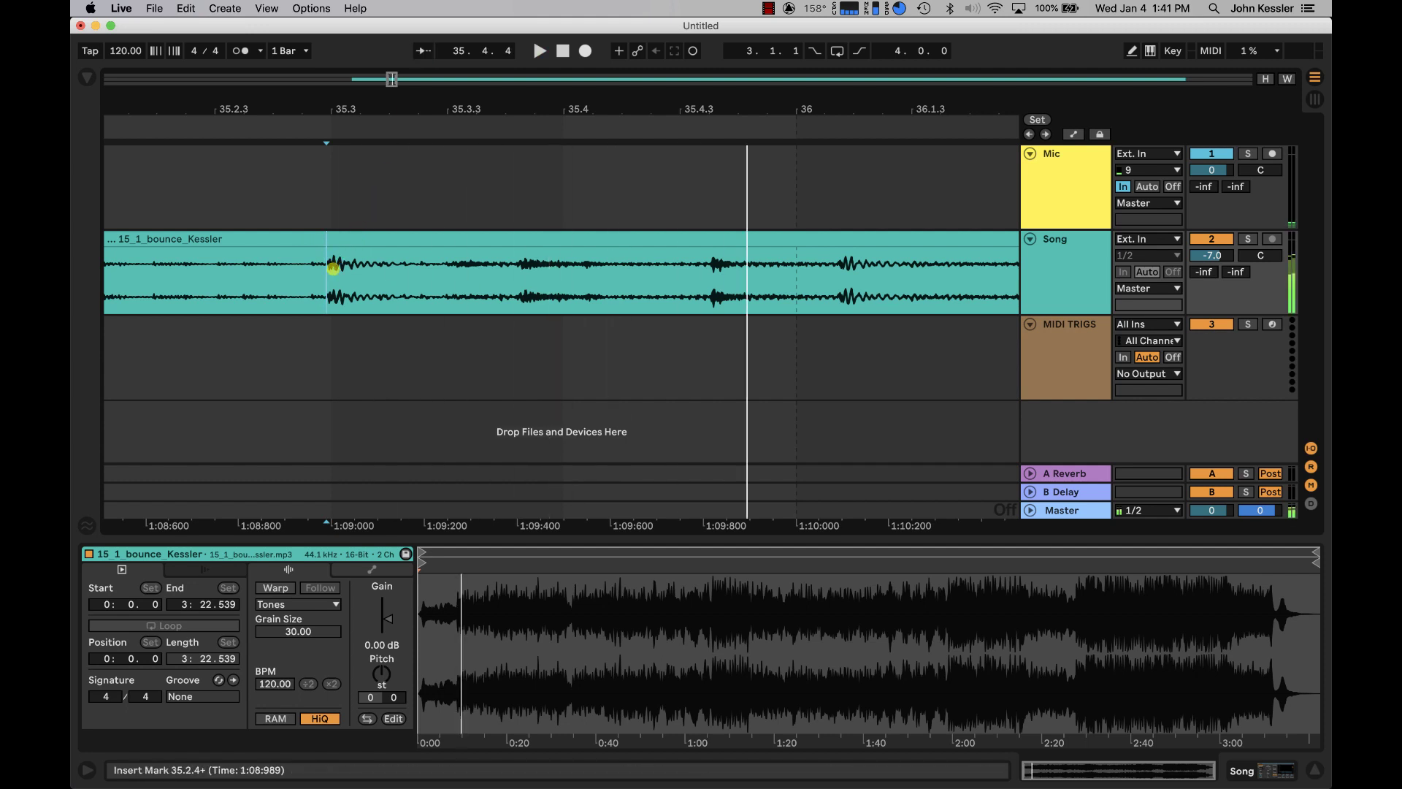
pyautogui.moveTo(325, 108); pyautogui.dragTo(348, 226)
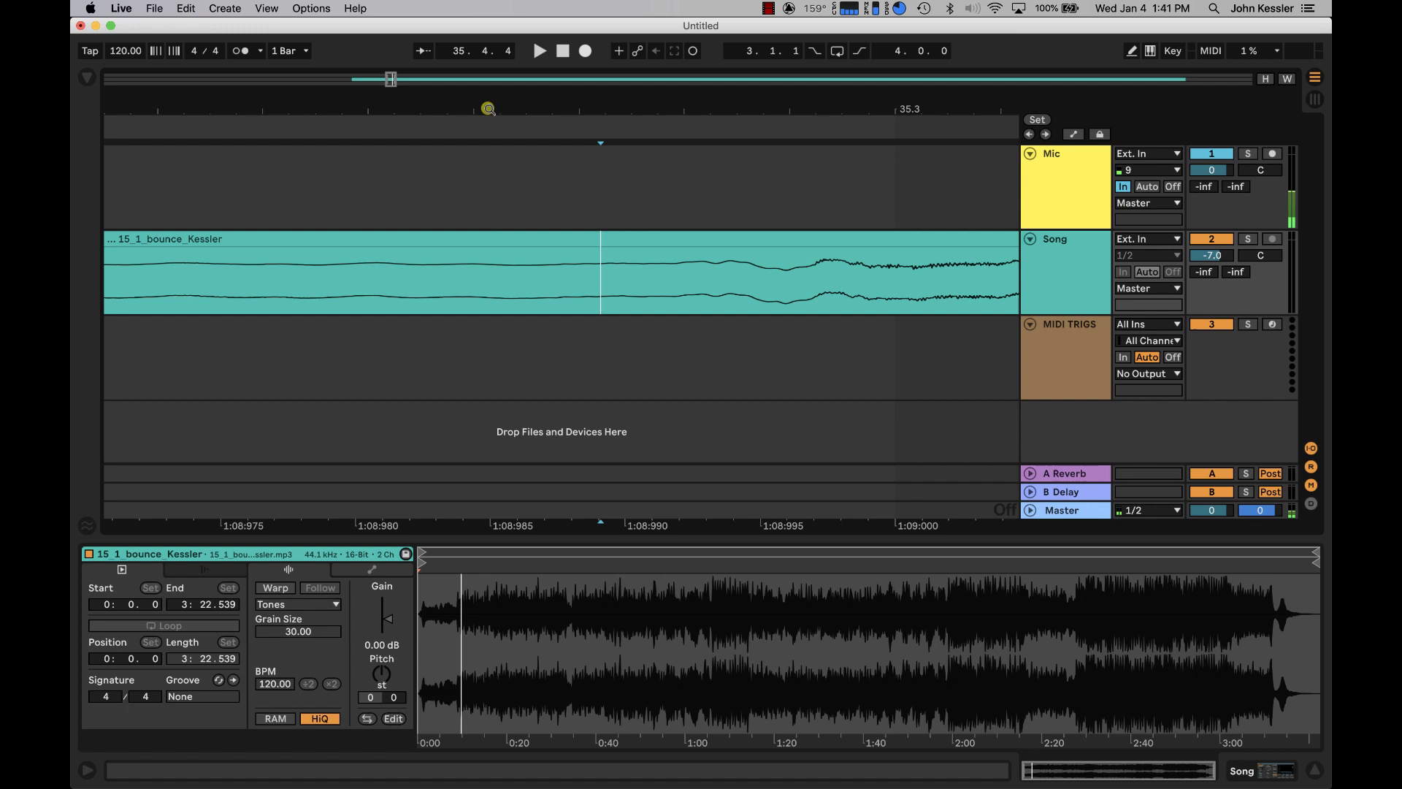
pyautogui.click(556, 272)
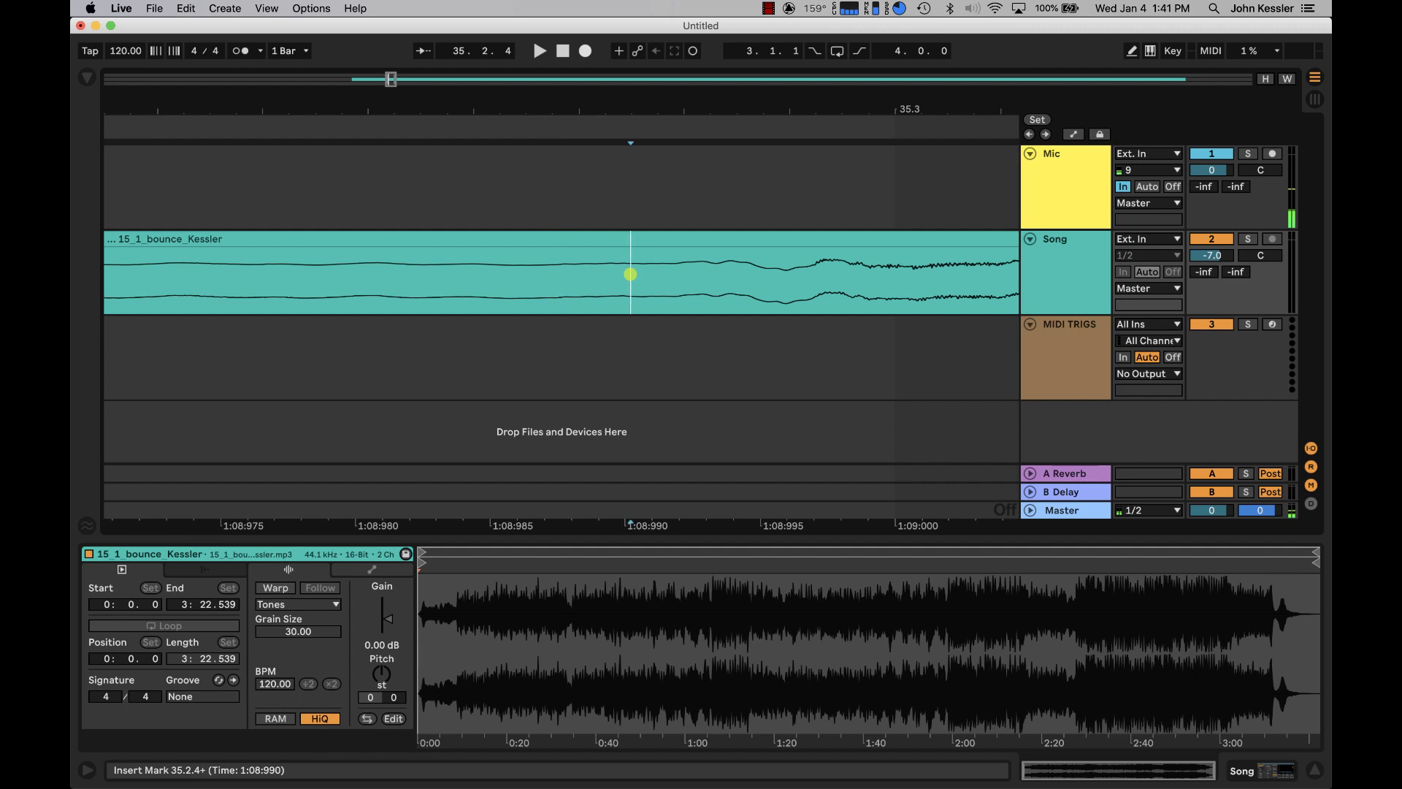
pyautogui.click(1036, 312)
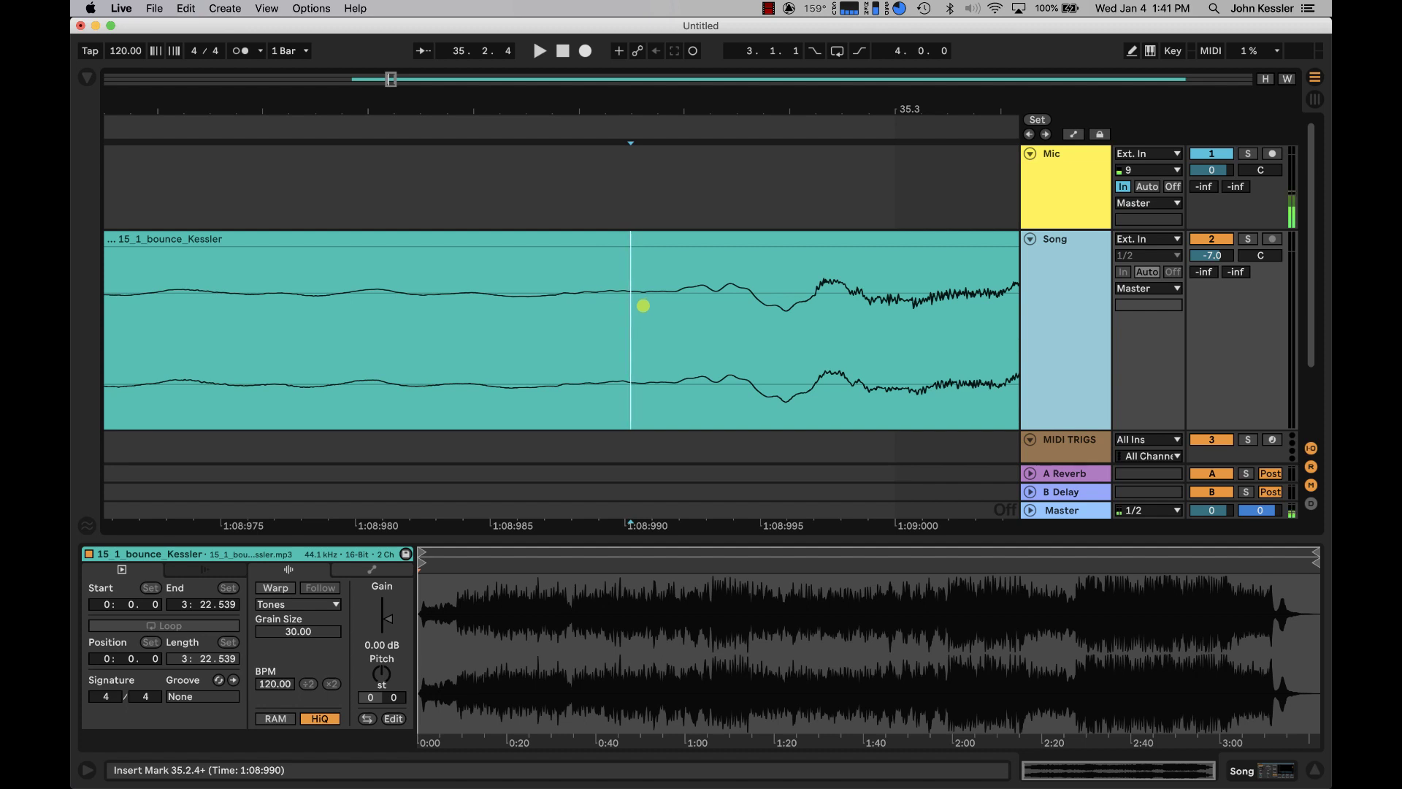
pyautogui.click(643, 305)
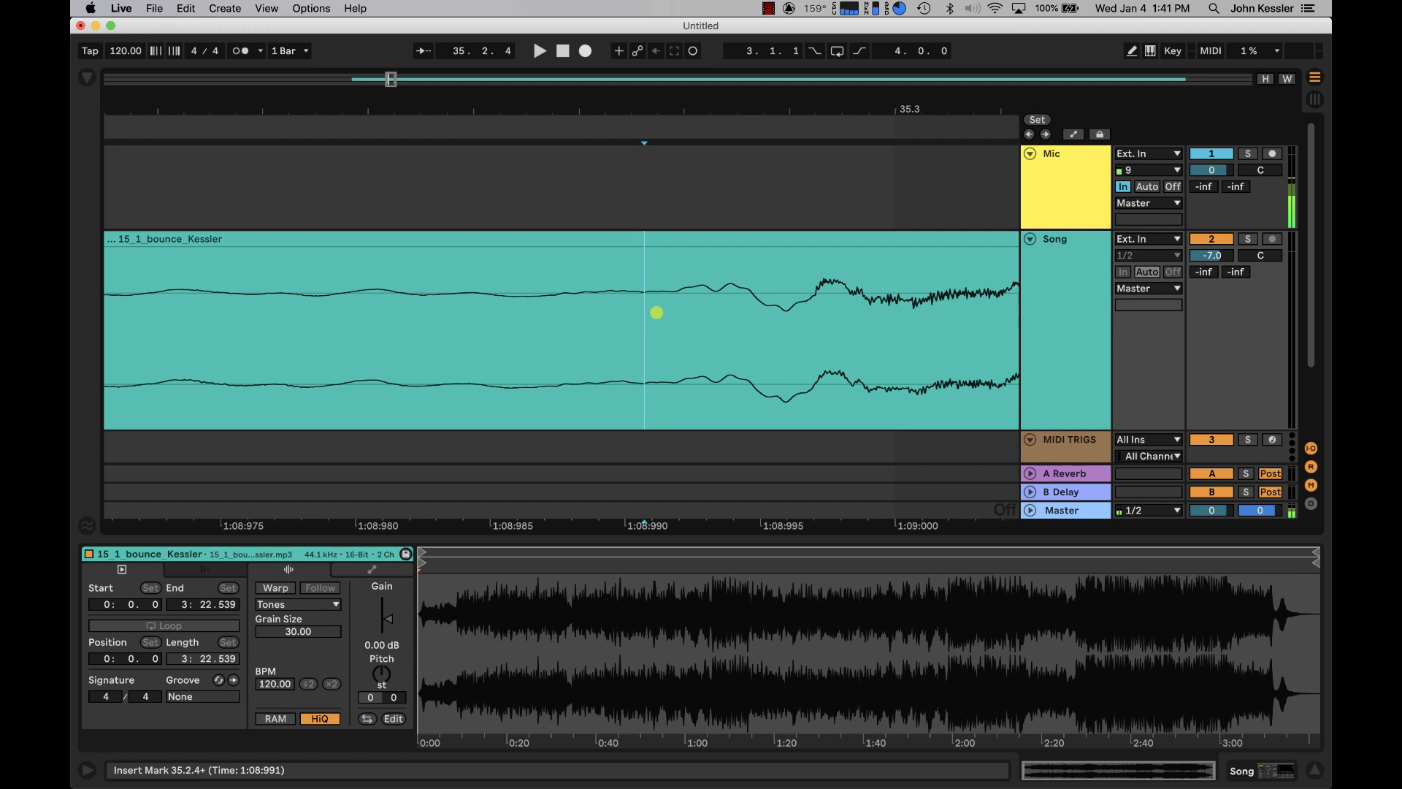
# Step: Split the song clip at the insert point, delete the quiet opening half, and select the remainder
pyautogui.press('super+e')
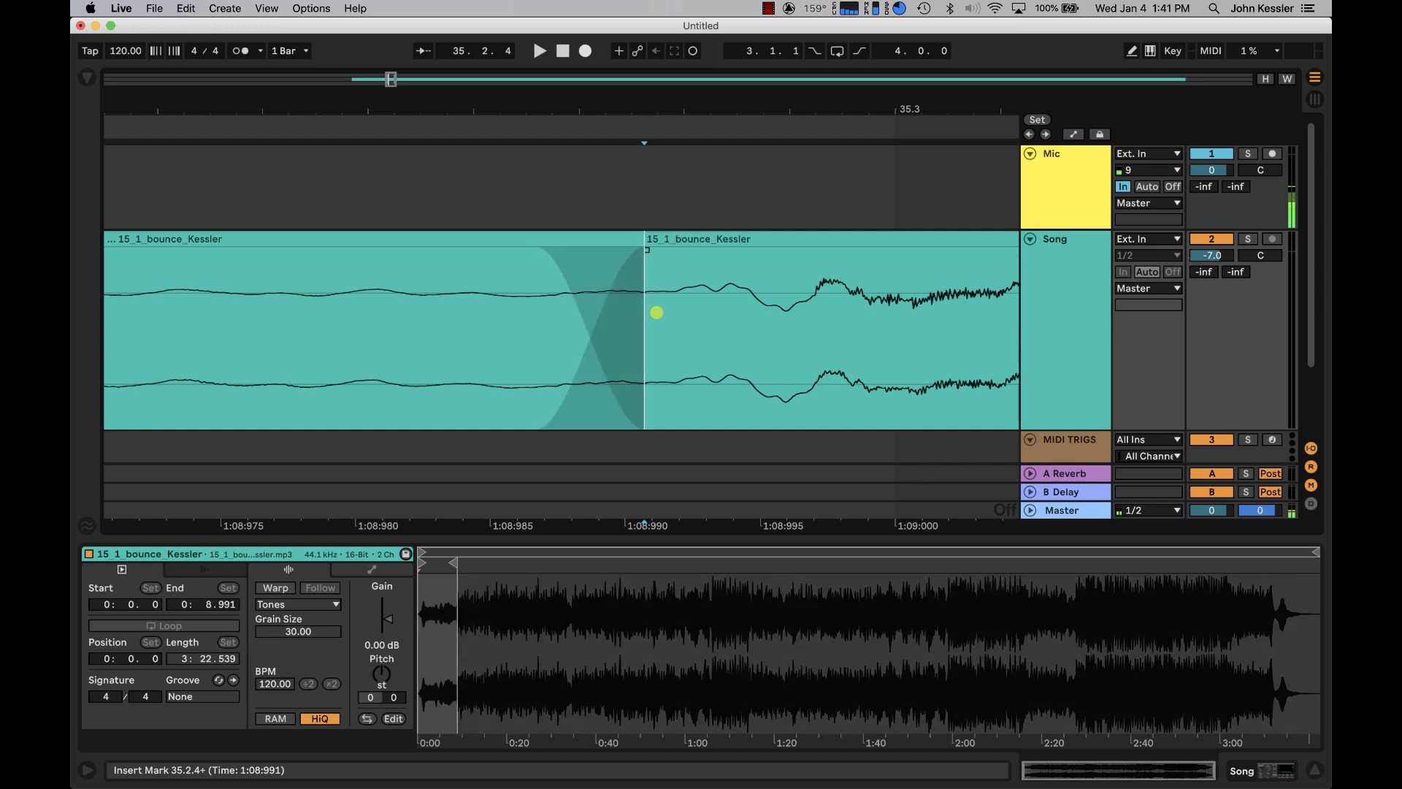
pyautogui.moveTo(623, 100); pyautogui.dragTo(600, 199)
pyautogui.click(571, 240)
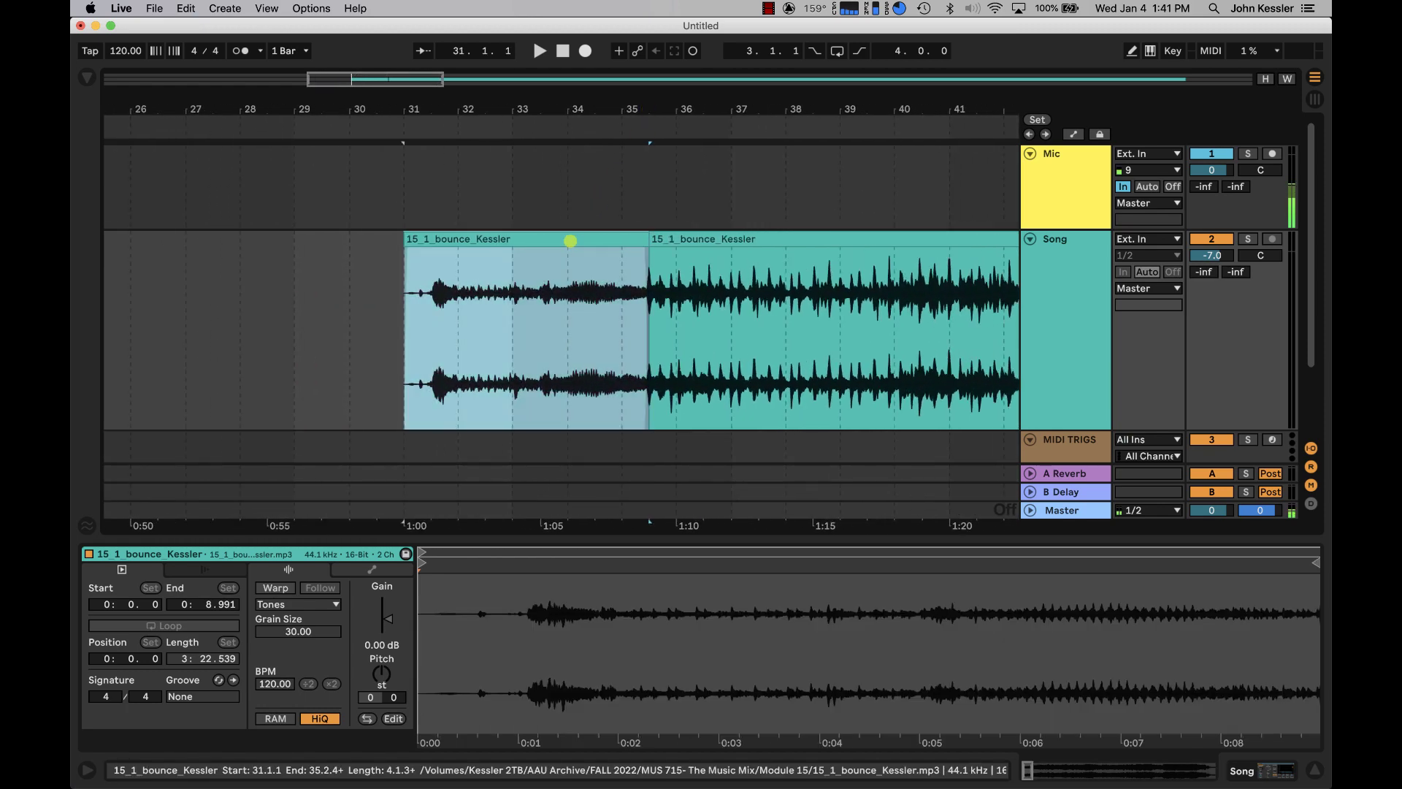
pyautogui.press('Delete')
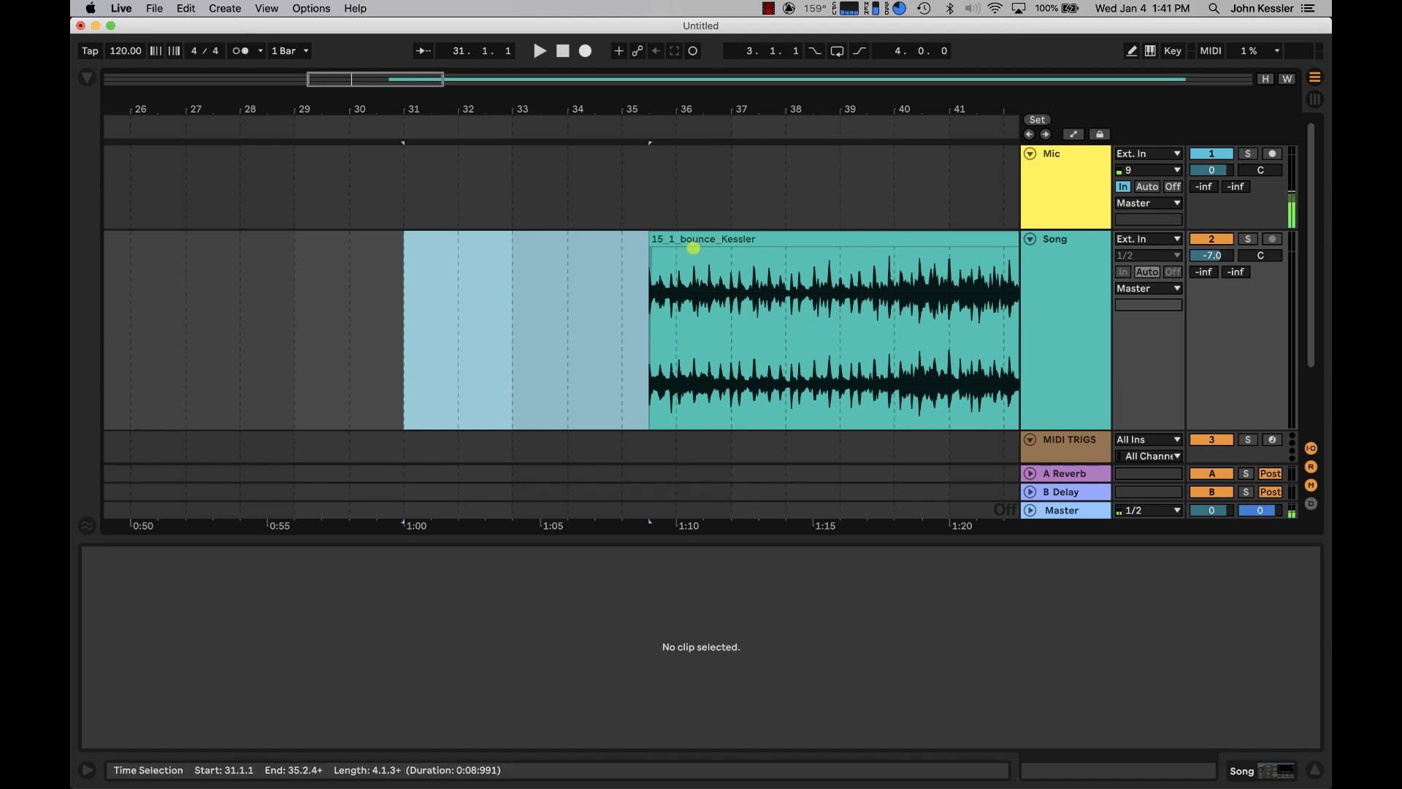
pyautogui.click(697, 239)
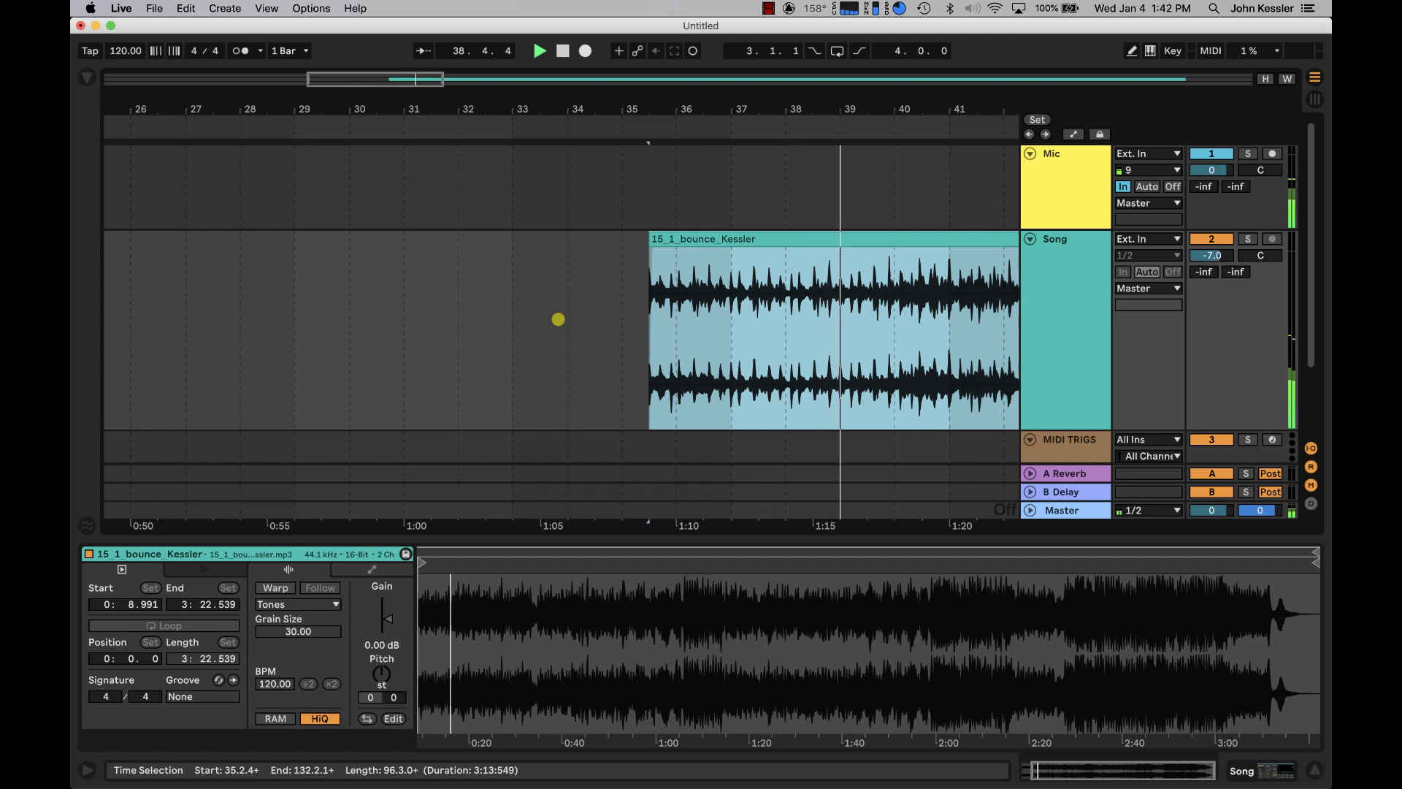
pyautogui.press('space')
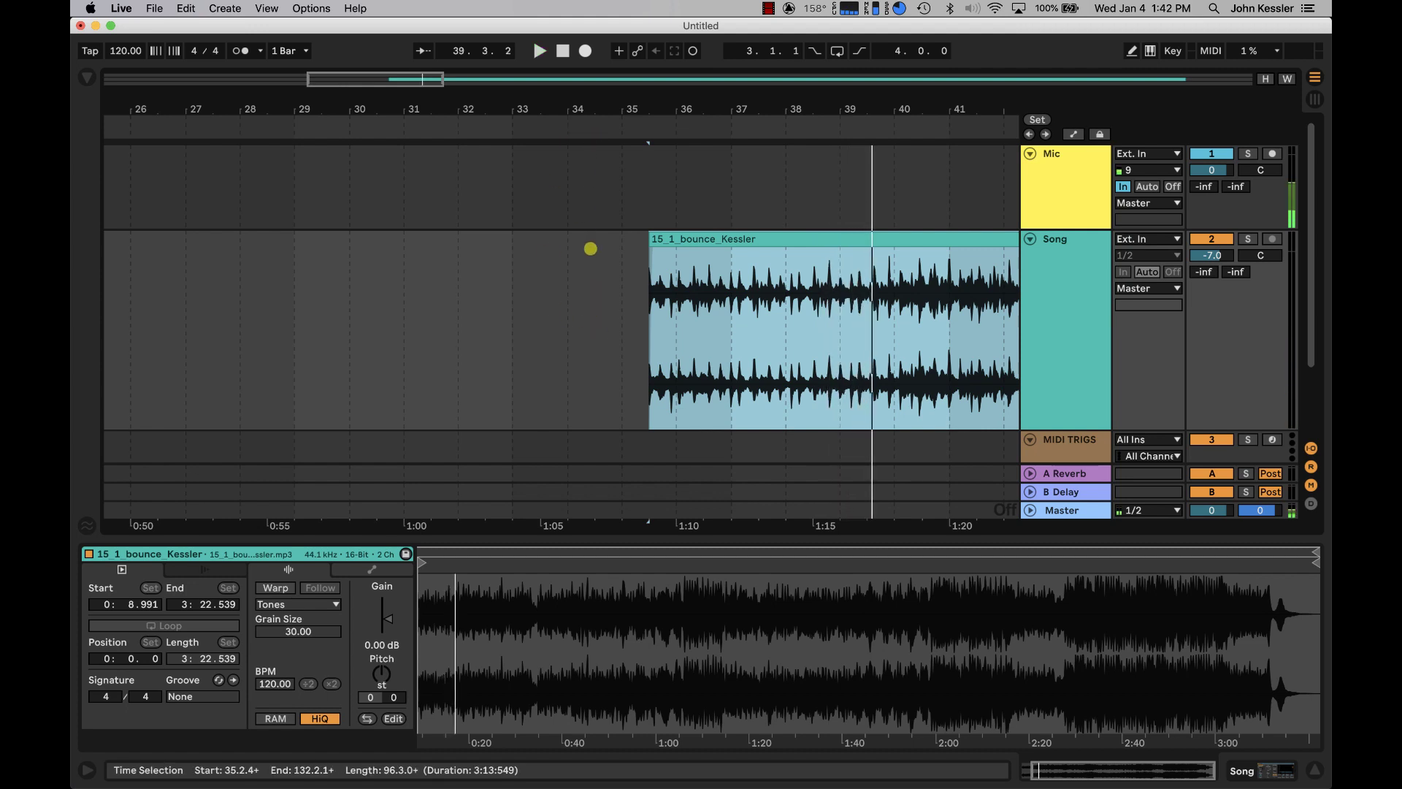
pyautogui.moveTo(621, 117)
pyautogui.mouseDown()
pyautogui.moveTo(620, 168)
pyautogui.moveTo(621, 108)
pyautogui.moveTo(640, 159)
pyautogui.moveTo(588, 149)
pyautogui.mouseUp()
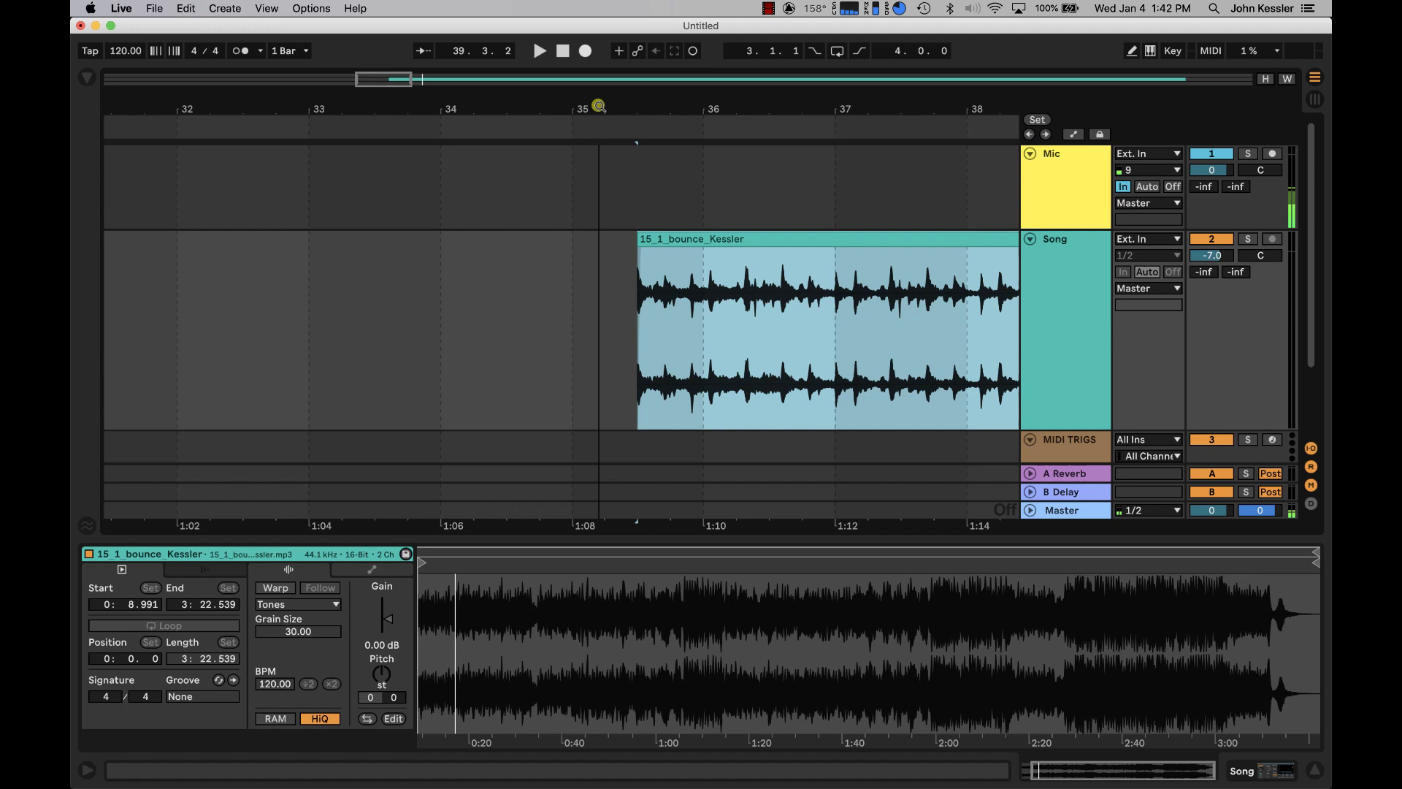
pyautogui.click(564, 252)
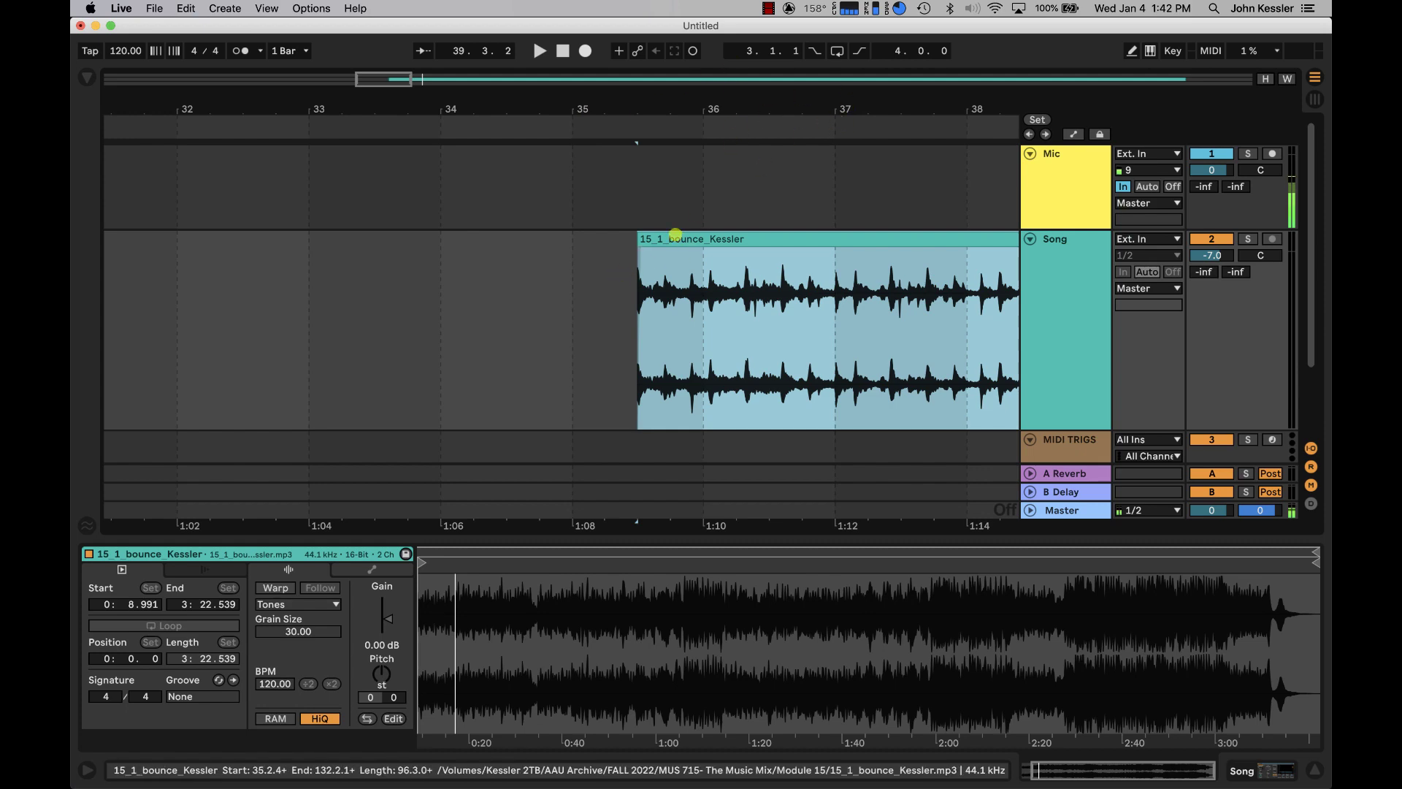
pyautogui.moveTo(675, 235); pyautogui.dragTo(583, 240)
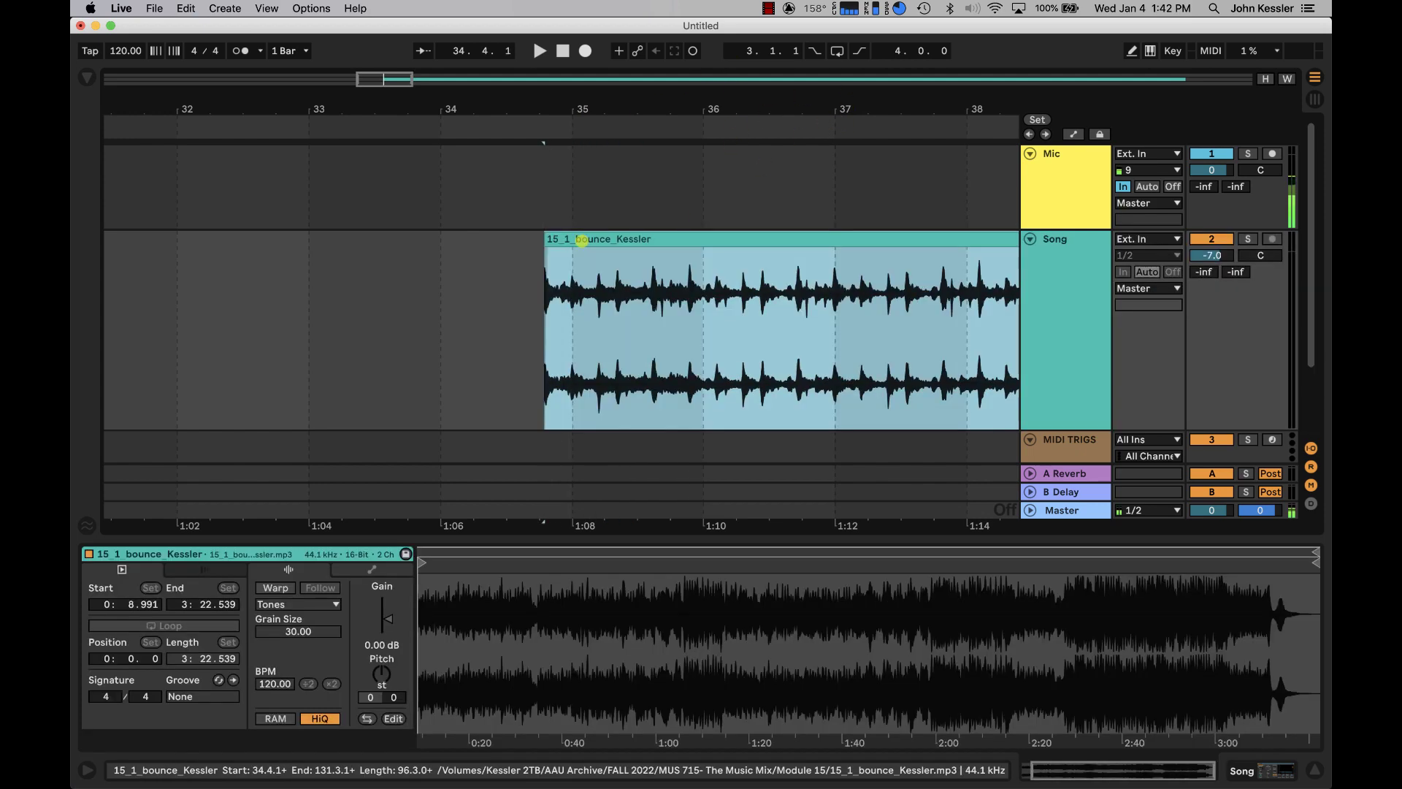
pyautogui.press('super+z')
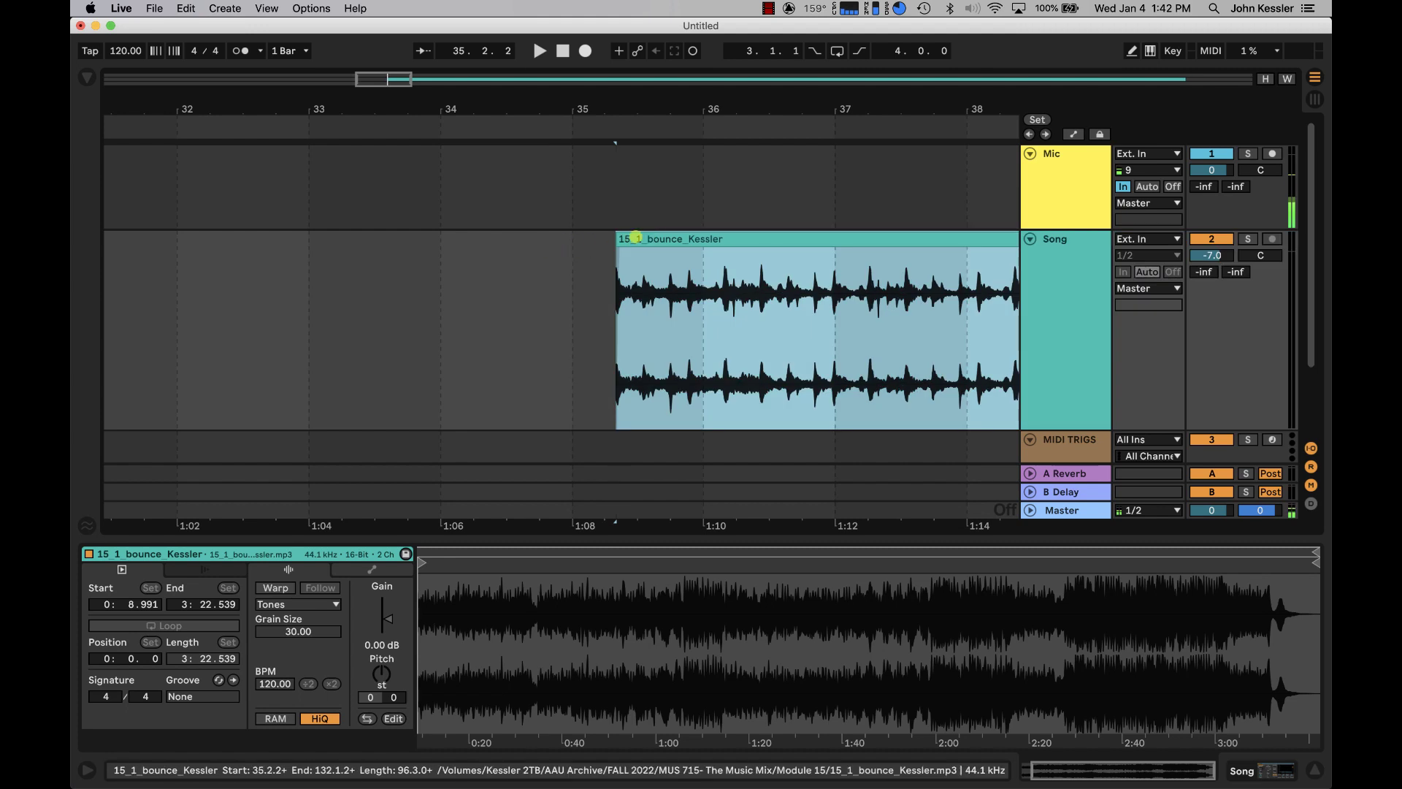
# Step: With a 1 Bar fixed grid, drag the trimmed song clip onto bar 35 and play it
pyautogui.rightClick(547, 314)
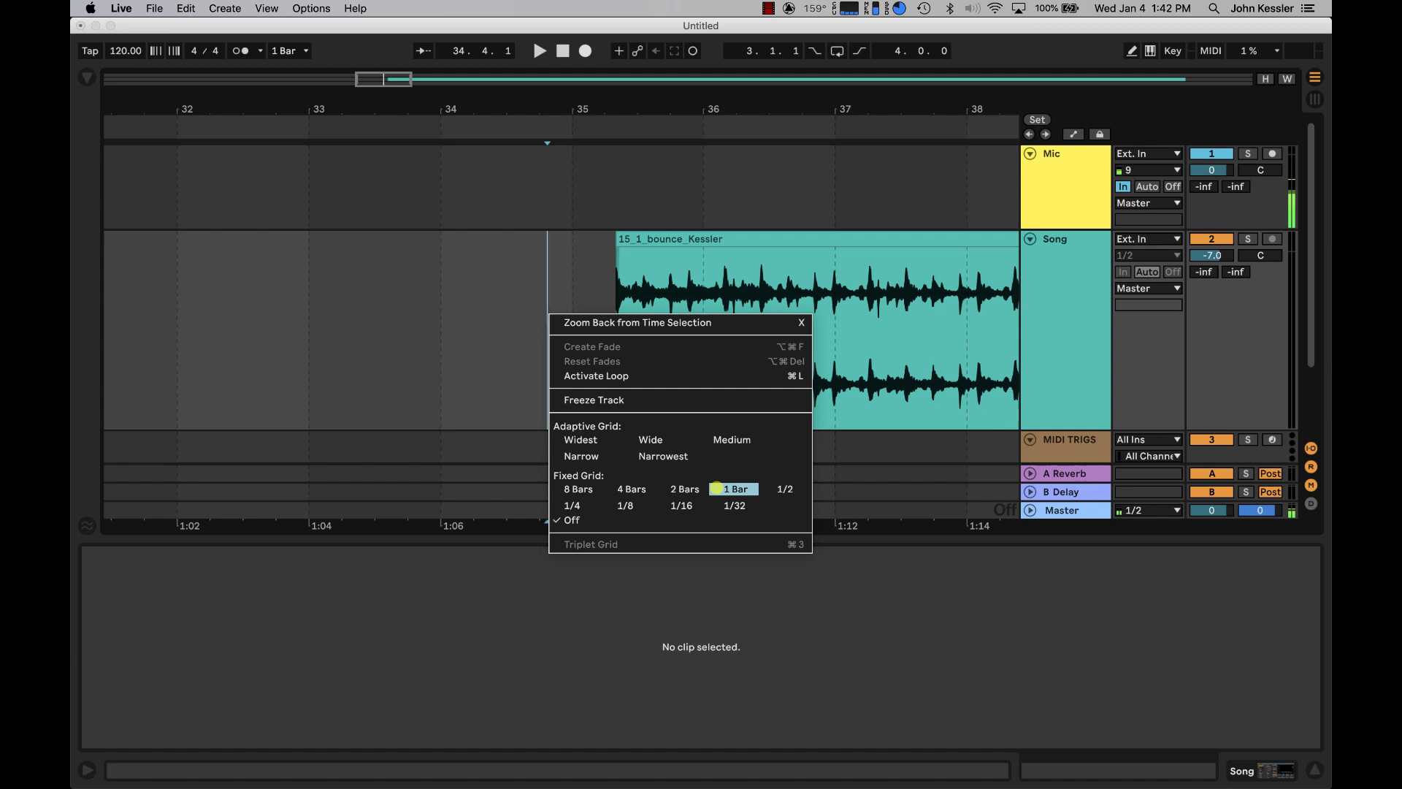
pyautogui.click(732, 488)
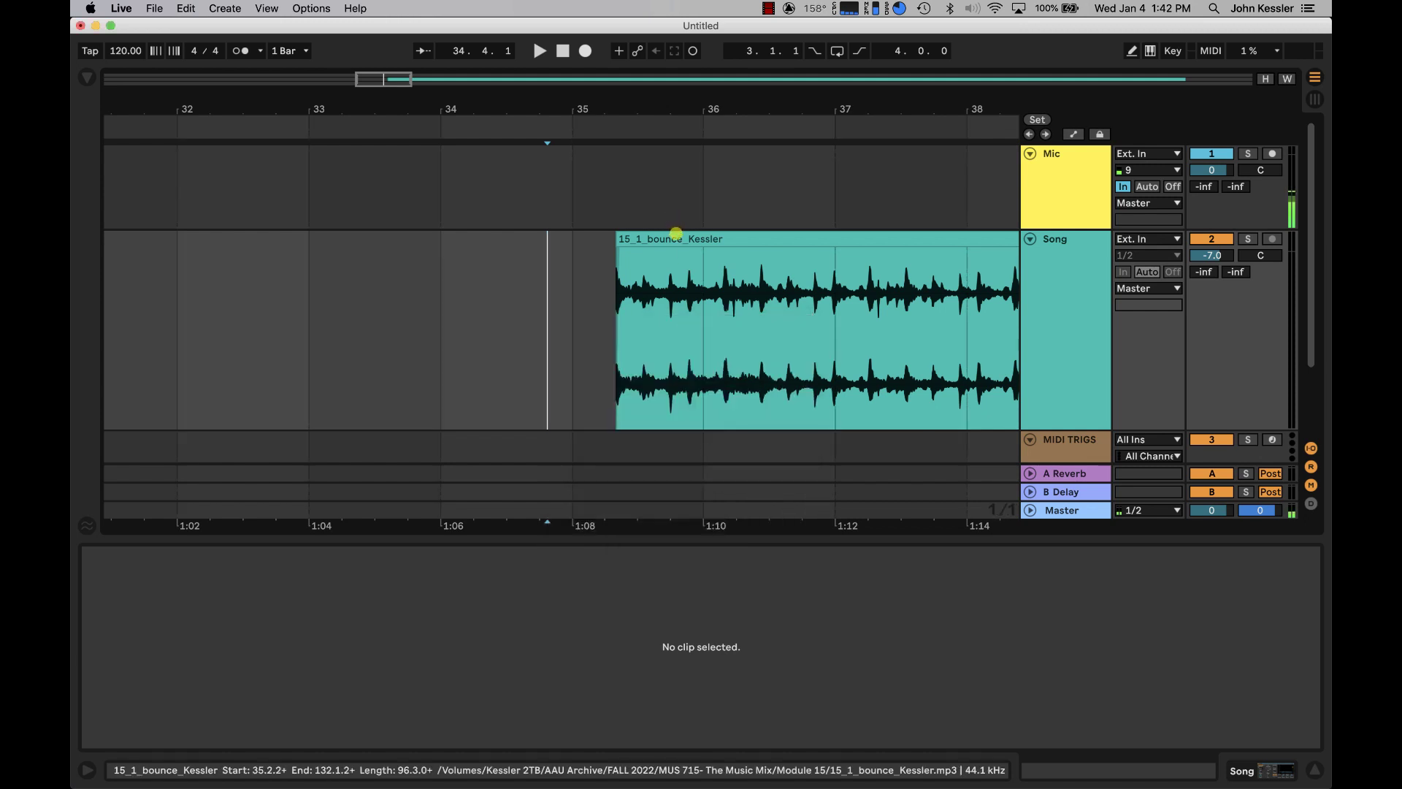
pyautogui.click(676, 235)
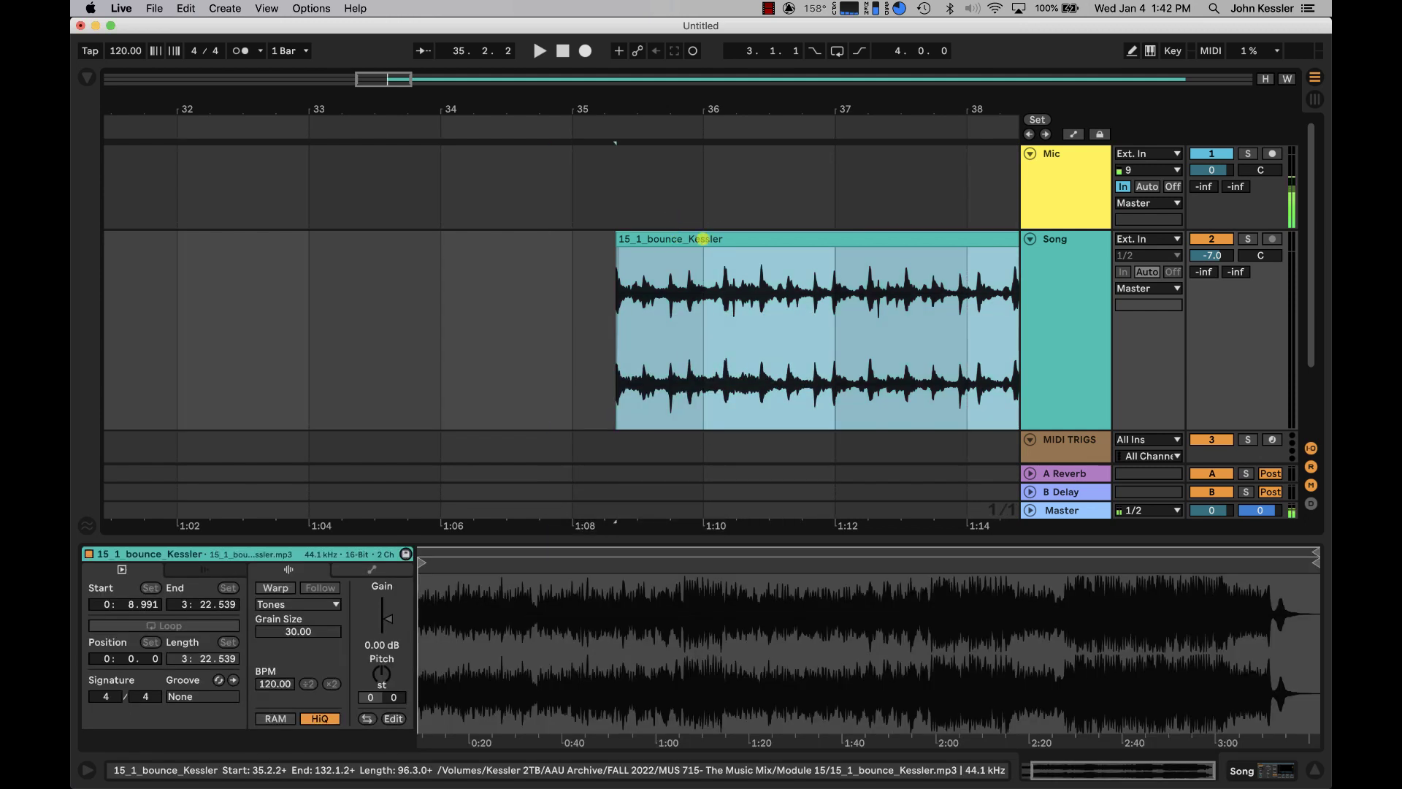
pyautogui.moveTo(702, 239); pyautogui.dragTo(665, 238)
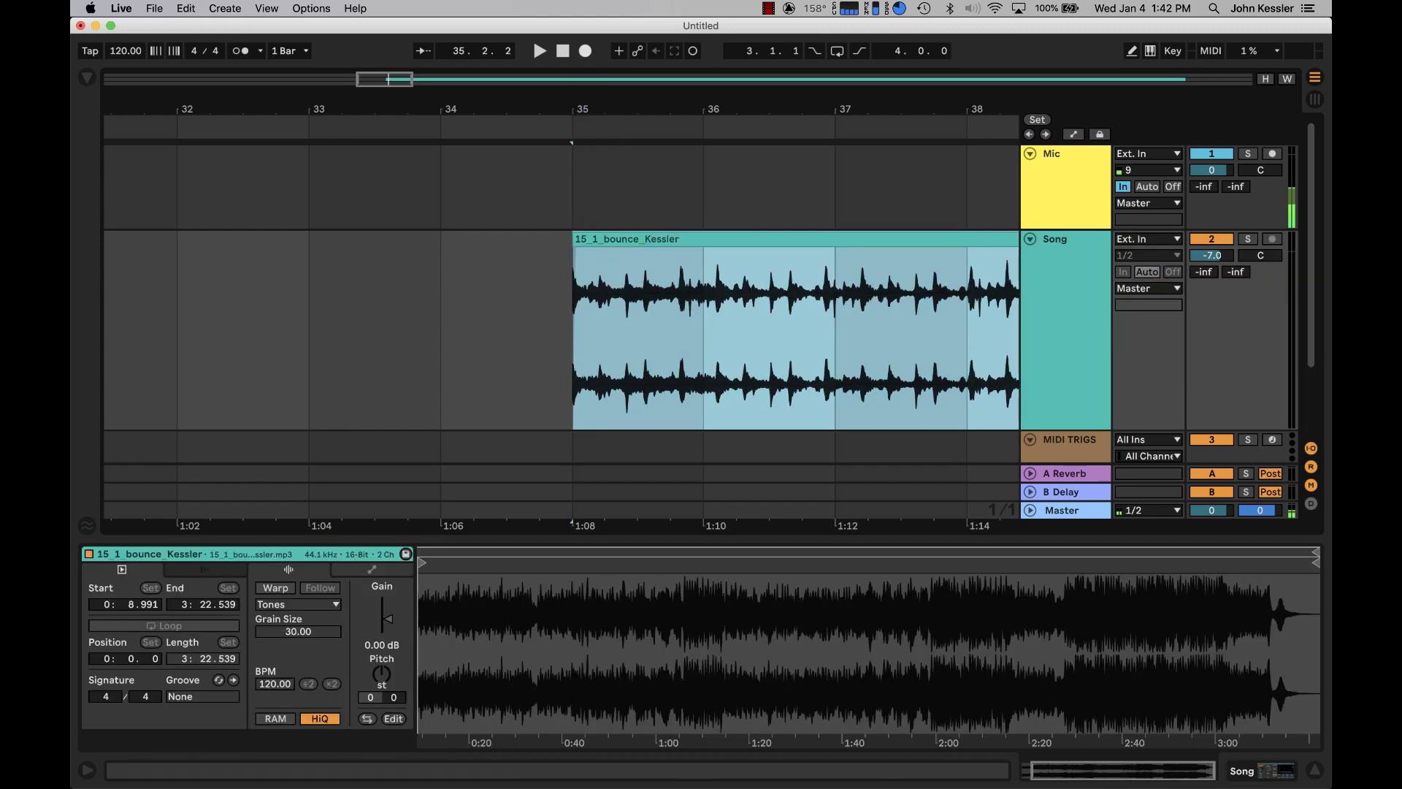
pyautogui.moveTo(634, 108); pyautogui.dragTo(634, 96)
pyautogui.press('space')
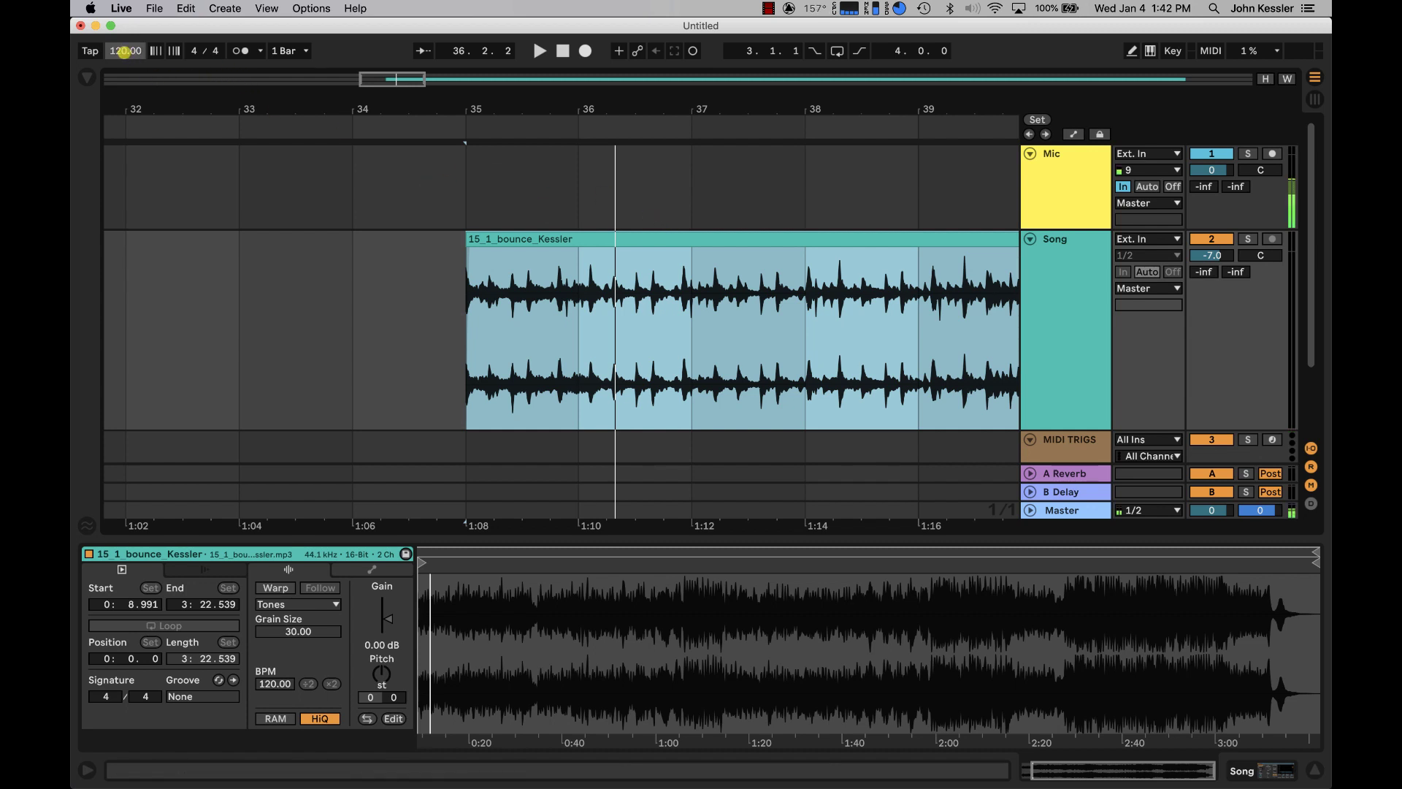
# Step: Enable the metronome, check its options, play the song against the click, then zoom to bars 35–38
pyautogui.click(240, 51)
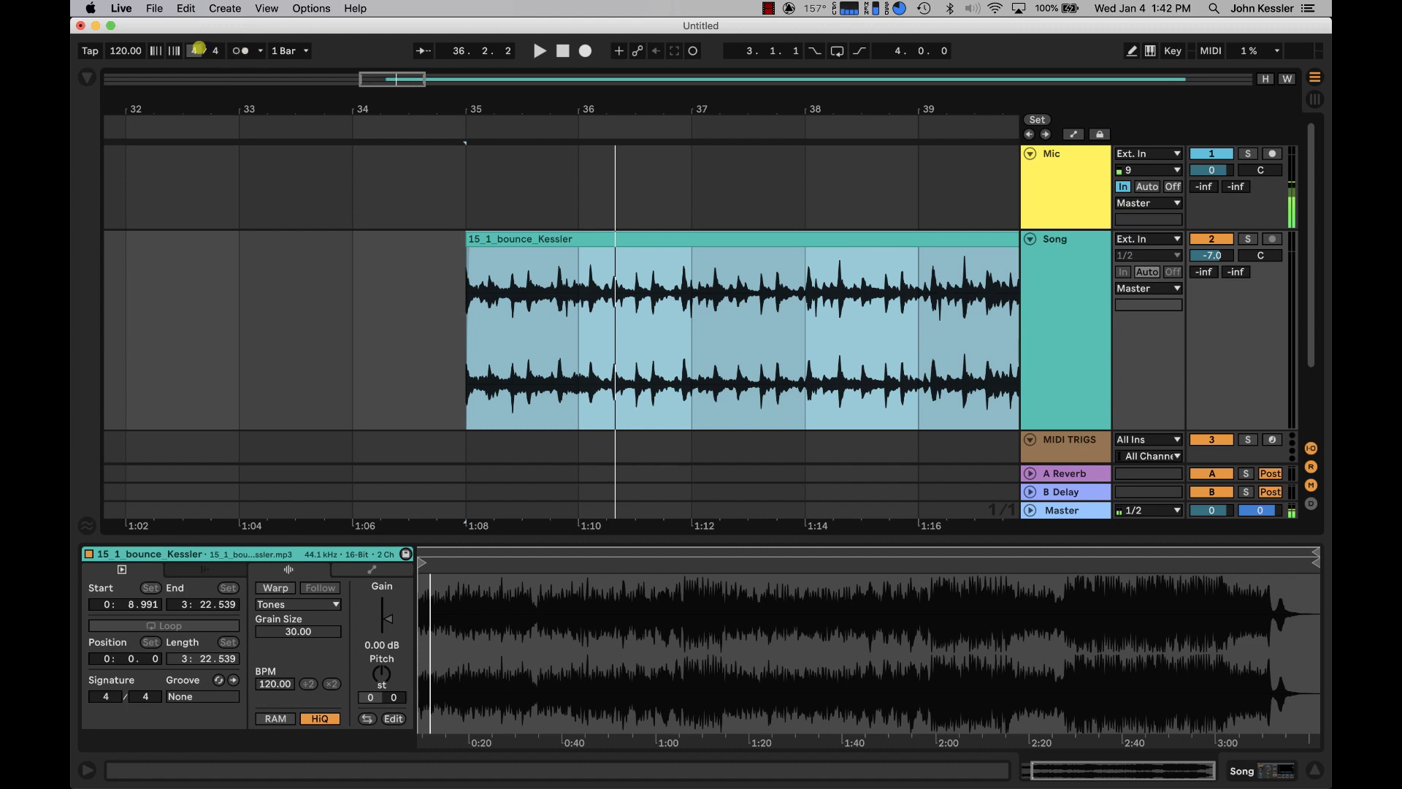
pyautogui.click(260, 51)
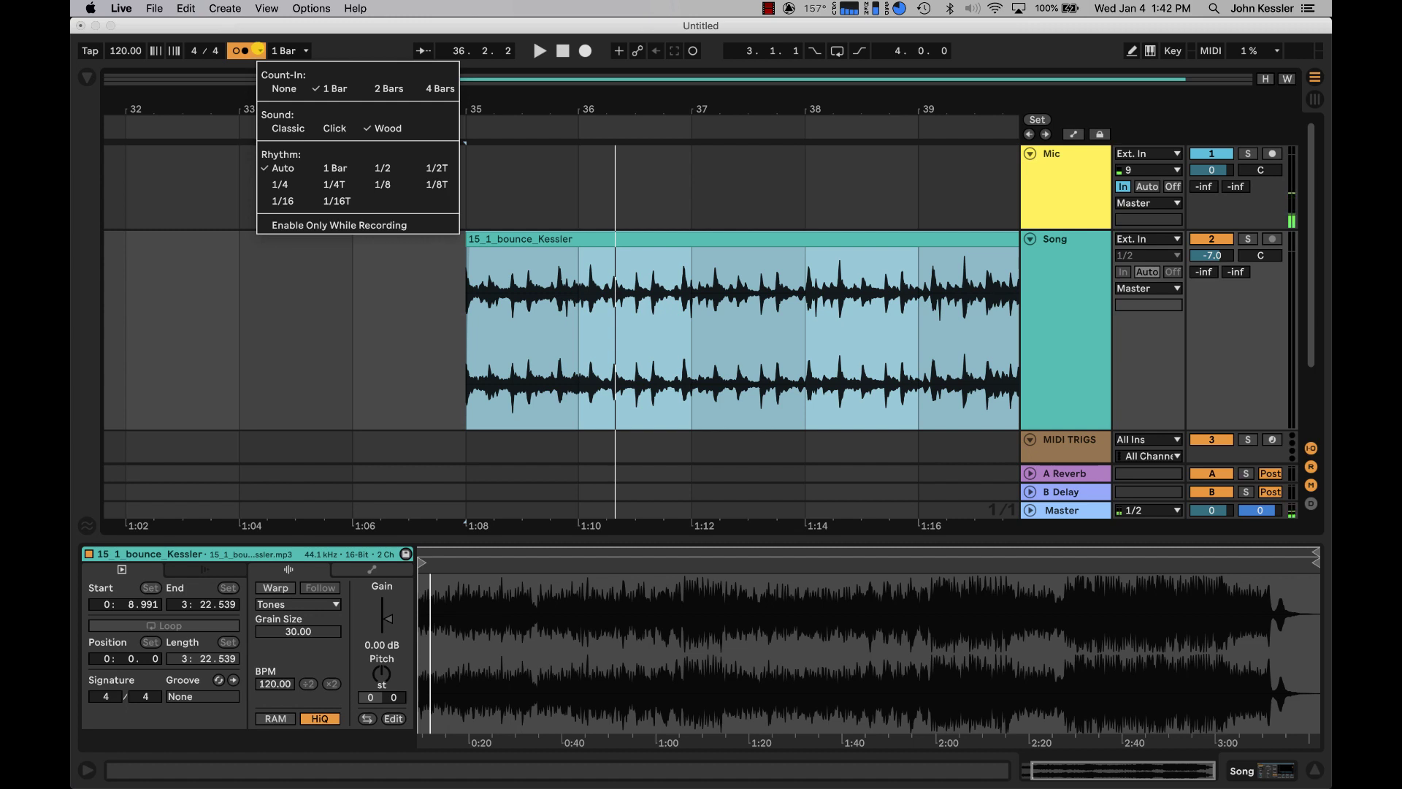
pyautogui.click(287, 34)
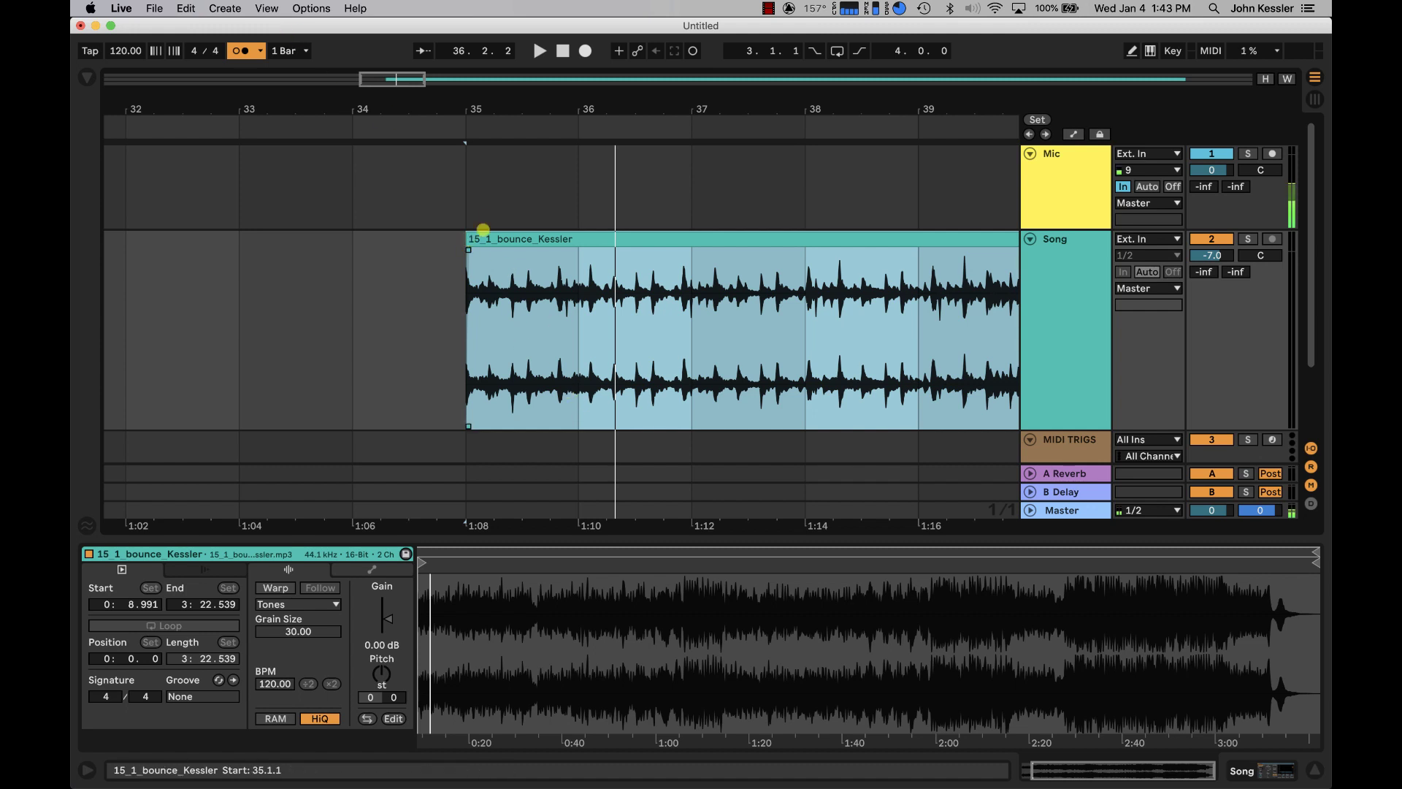
pyautogui.press('space')
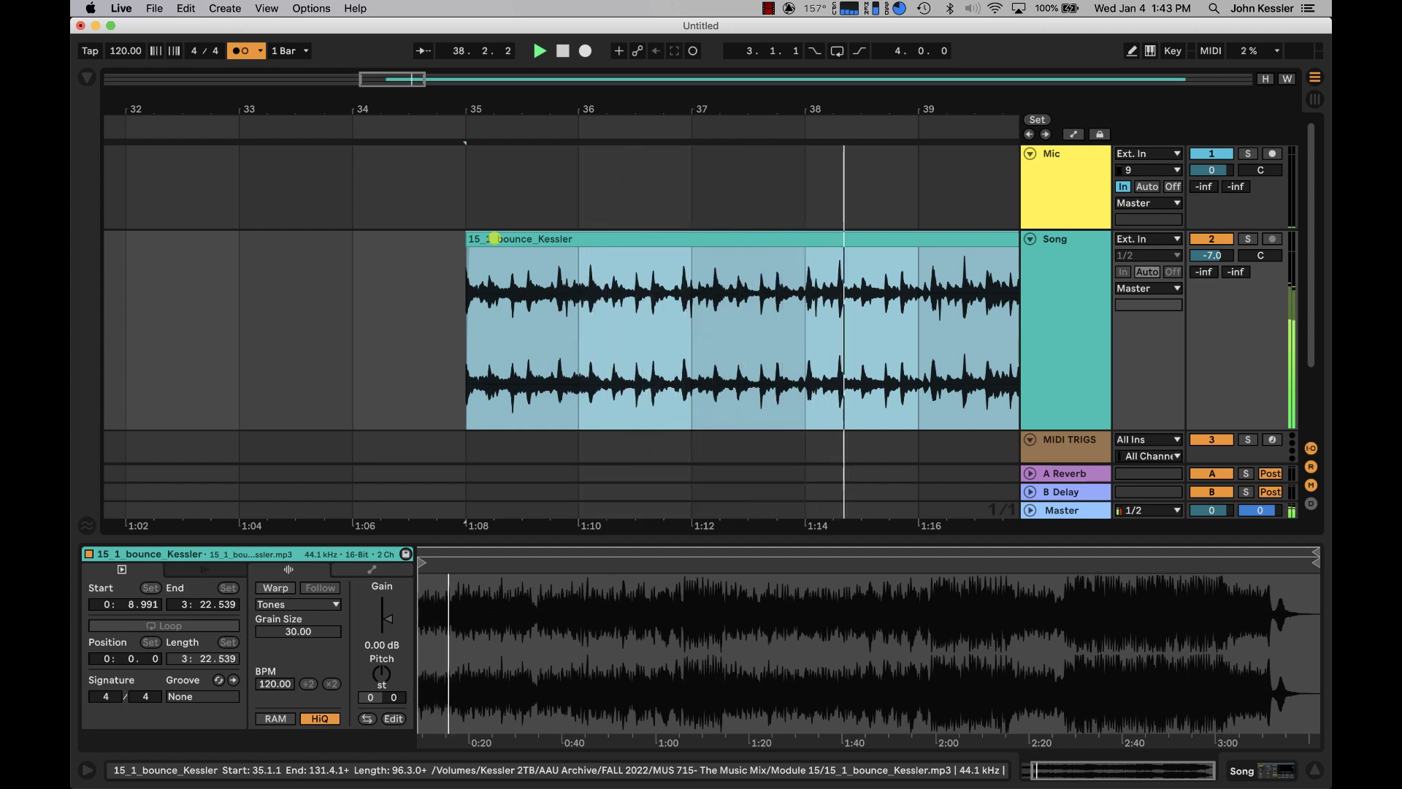
pyautogui.press('space')
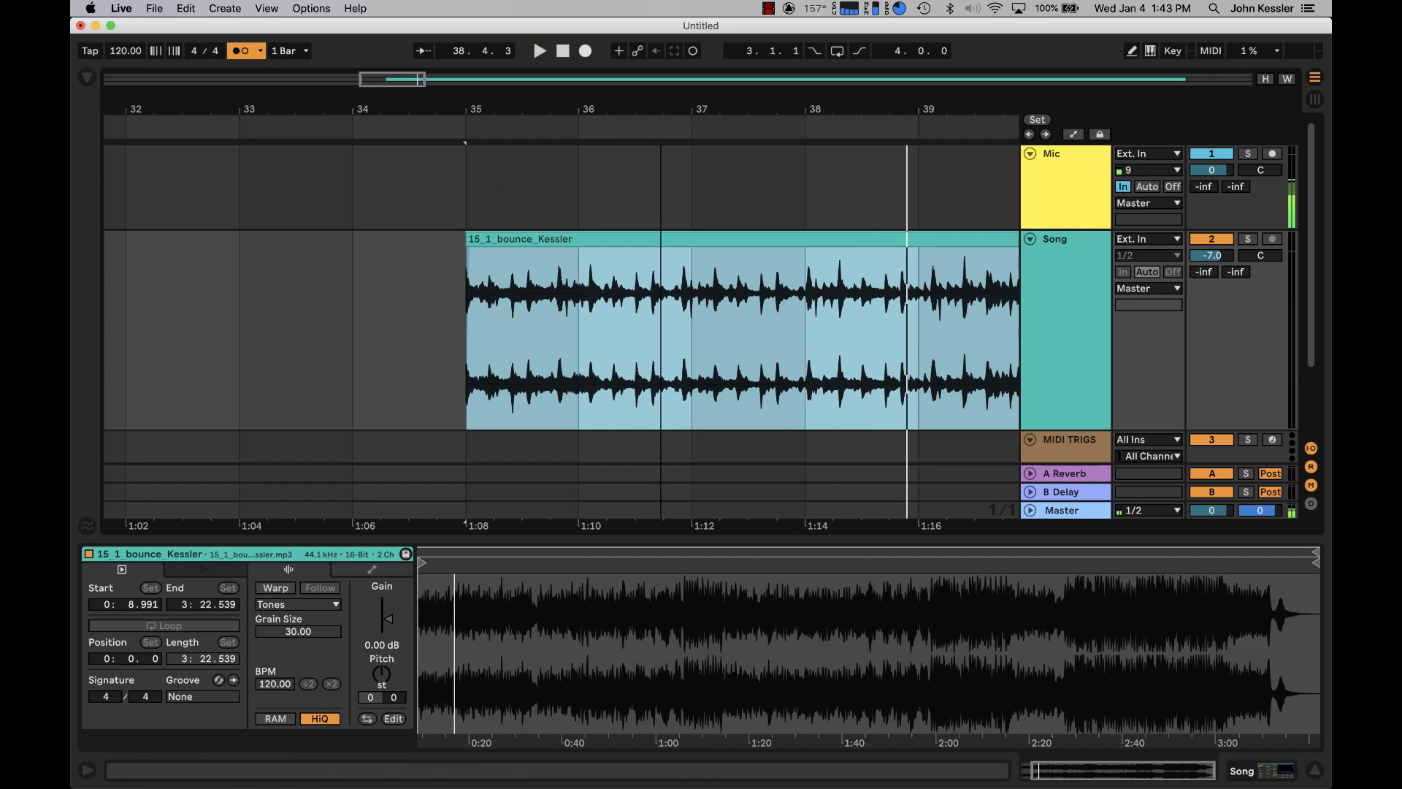
pyautogui.moveTo(660, 109)
pyautogui.mouseDown()
pyautogui.moveTo(643, 127)
pyautogui.moveTo(561, 146)
pyautogui.moveTo(633, 102)
pyautogui.moveTo(632, 88)
pyautogui.moveTo(631, 110)
pyautogui.mouseUp()
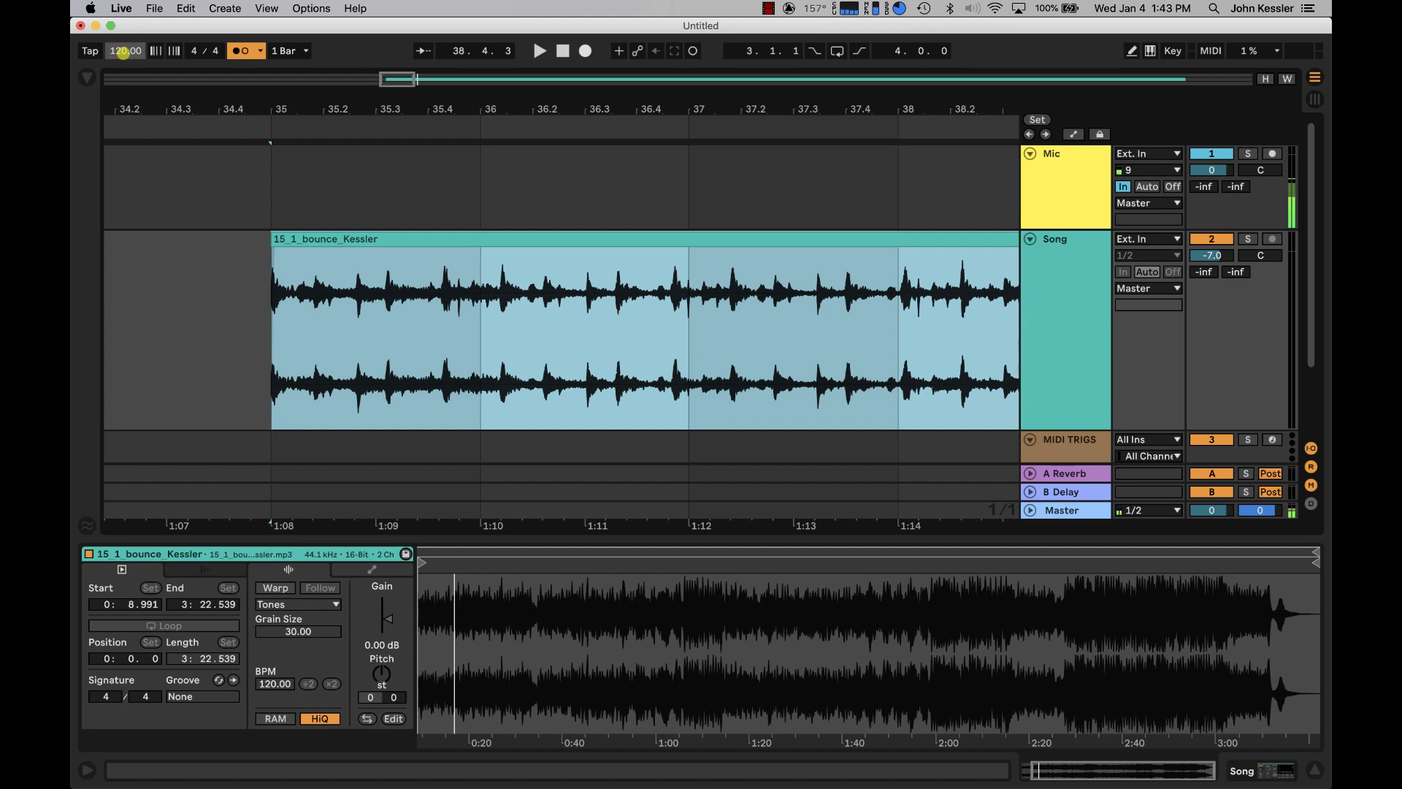
# Step: Try several tempo values before settling on 130 BPM, then play the song clip from bar 35
pyautogui.click(123, 52)
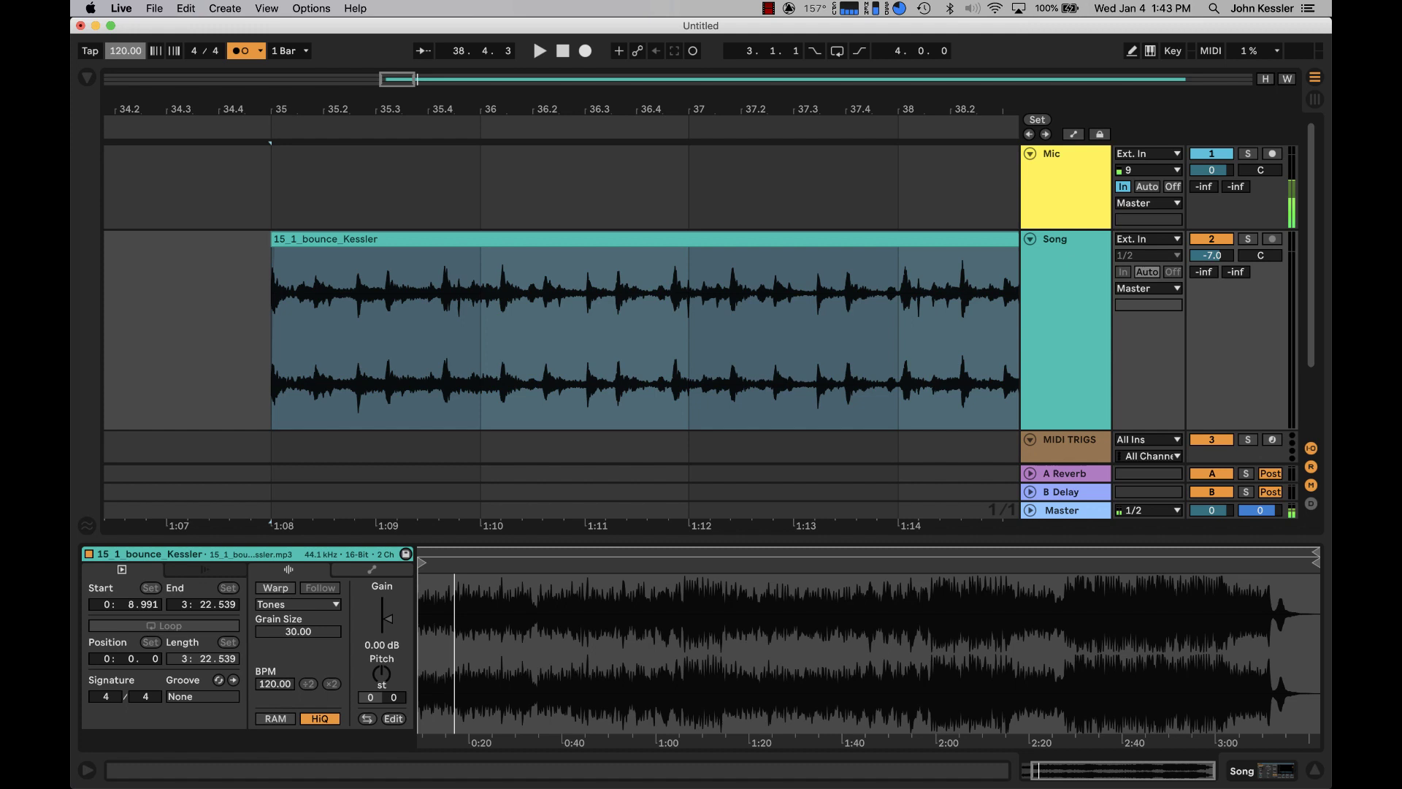
pyautogui.press('Down')
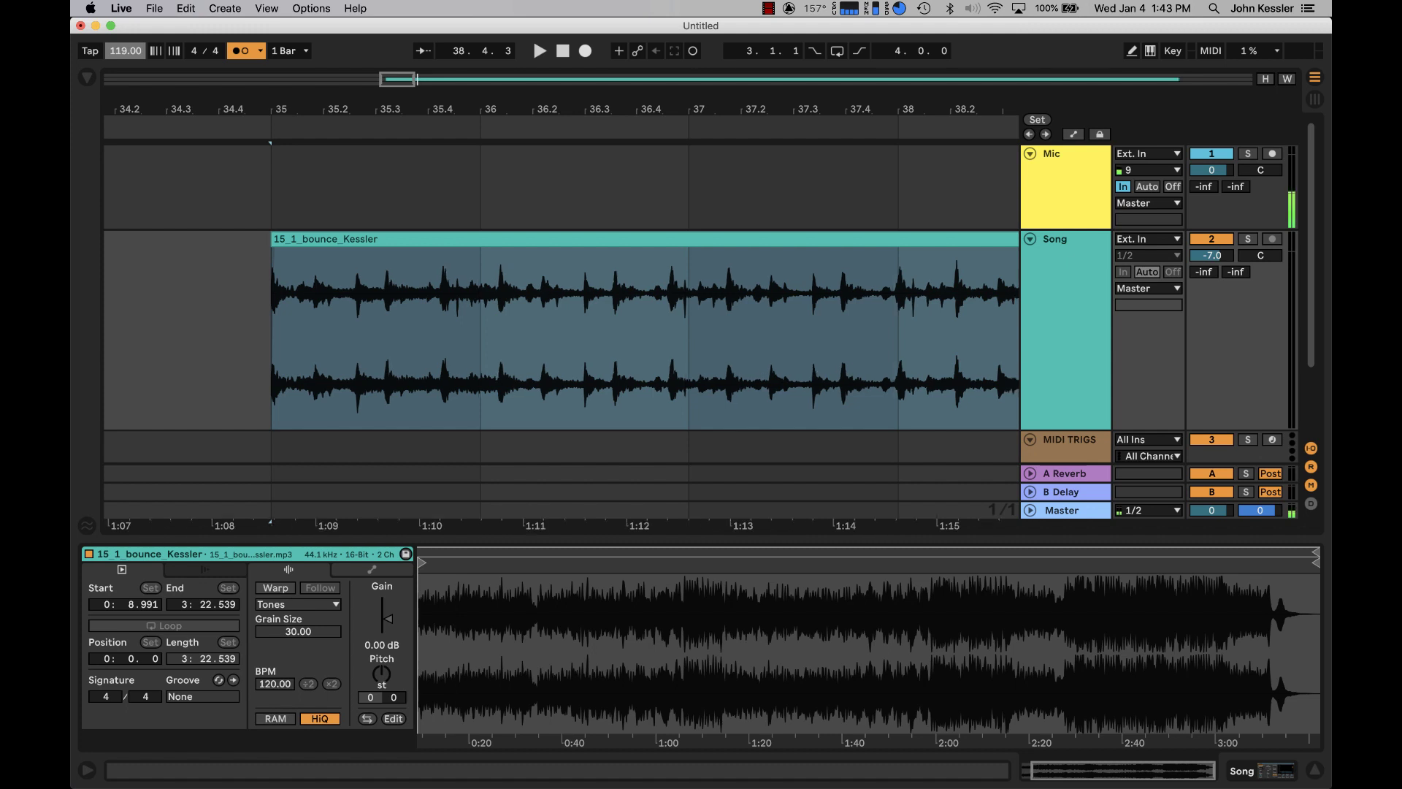
pyautogui.press('Down')
pyautogui.press('Down')
pyautogui.press('Down')
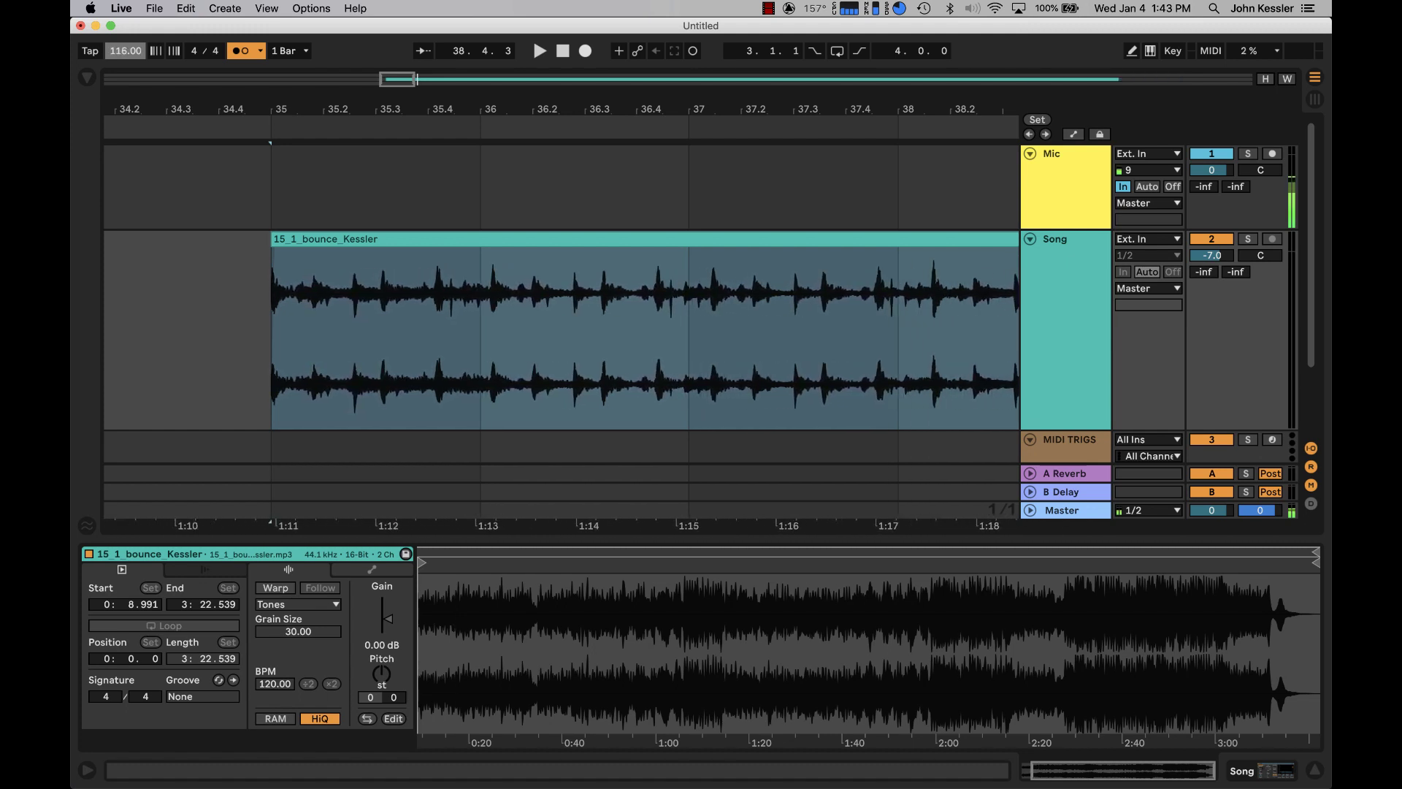
pyautogui.press('Down')
pyautogui.press('Down')
pyautogui.press('Down')
pyautogui.press('Down')
pyautogui.press('Down')
pyautogui.press('Down')
pyautogui.press('Down')
pyautogui.press('Down')
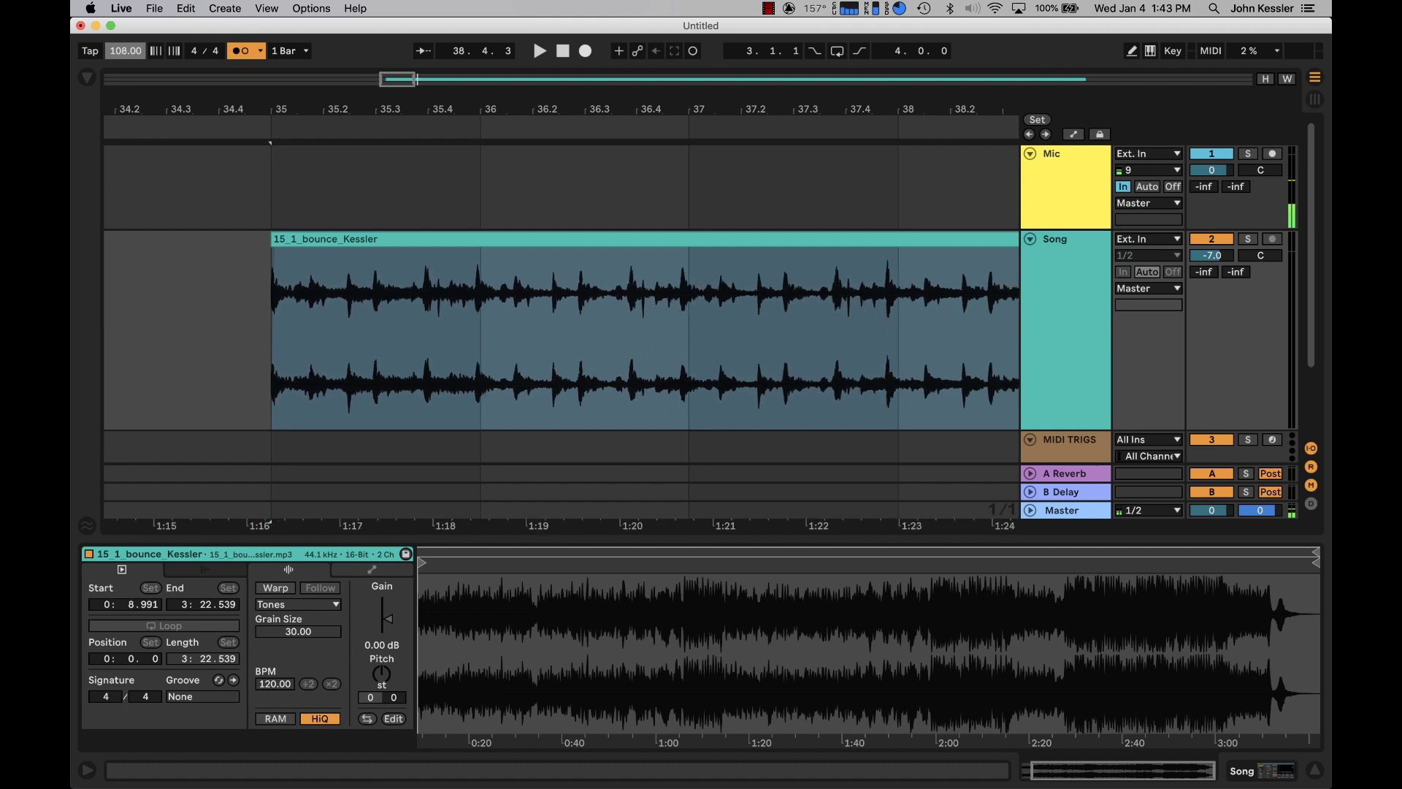
pyautogui.press('Up')
pyautogui.press('Up')
pyautogui.press('Up')
pyautogui.press('Up')
pyautogui.press('Up')
pyautogui.press('Up')
pyautogui.press('Up')
pyautogui.press('Up')
pyautogui.press('Up')
pyautogui.press('Up')
pyautogui.press('Up')
pyautogui.press('Up')
pyautogui.press('Up')
pyautogui.press('Up')
pyautogui.press('Up')
pyautogui.press('Up')
pyautogui.press('Up')
pyautogui.press('Up')
pyautogui.press('Up')
pyautogui.press('Up')
pyautogui.press('Up')
pyautogui.press('Up')
pyautogui.press('Down')
pyautogui.press('Down')
pyautogui.press('Down')
pyautogui.press('Down')
pyautogui.press('Down')
pyautogui.press('Down')
pyautogui.press('Down')
pyautogui.press('Down')
pyautogui.press('Down')
pyautogui.press('Down')
pyautogui.press('Down')
pyautogui.press('Down')
pyautogui.press('Down')
pyautogui.press('Down')
pyautogui.press('Down')
pyautogui.press('Down')
pyautogui.press('Down')
pyautogui.press('Down')
pyautogui.press('Down')
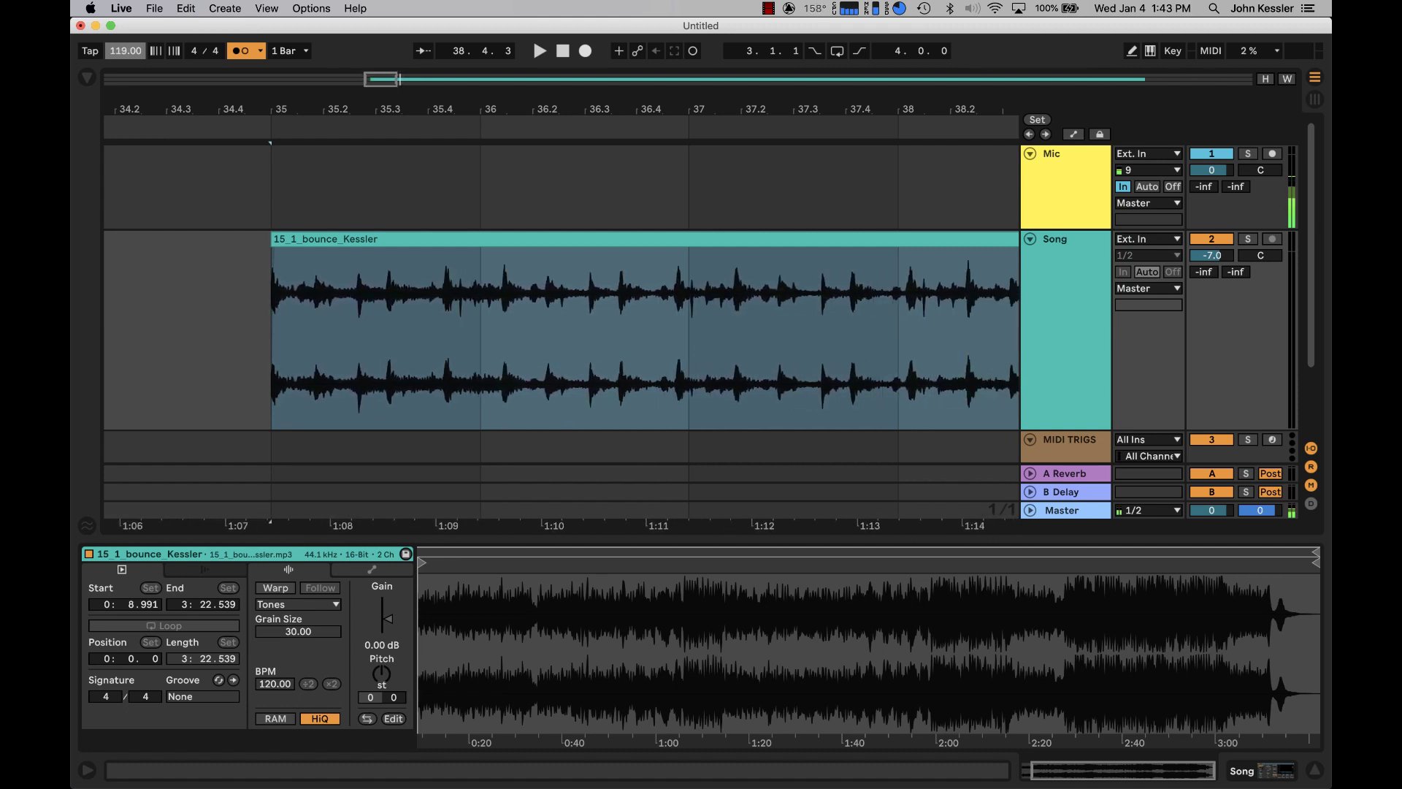
pyautogui.press('Down')
pyautogui.press('Down')
pyautogui.press('Down')
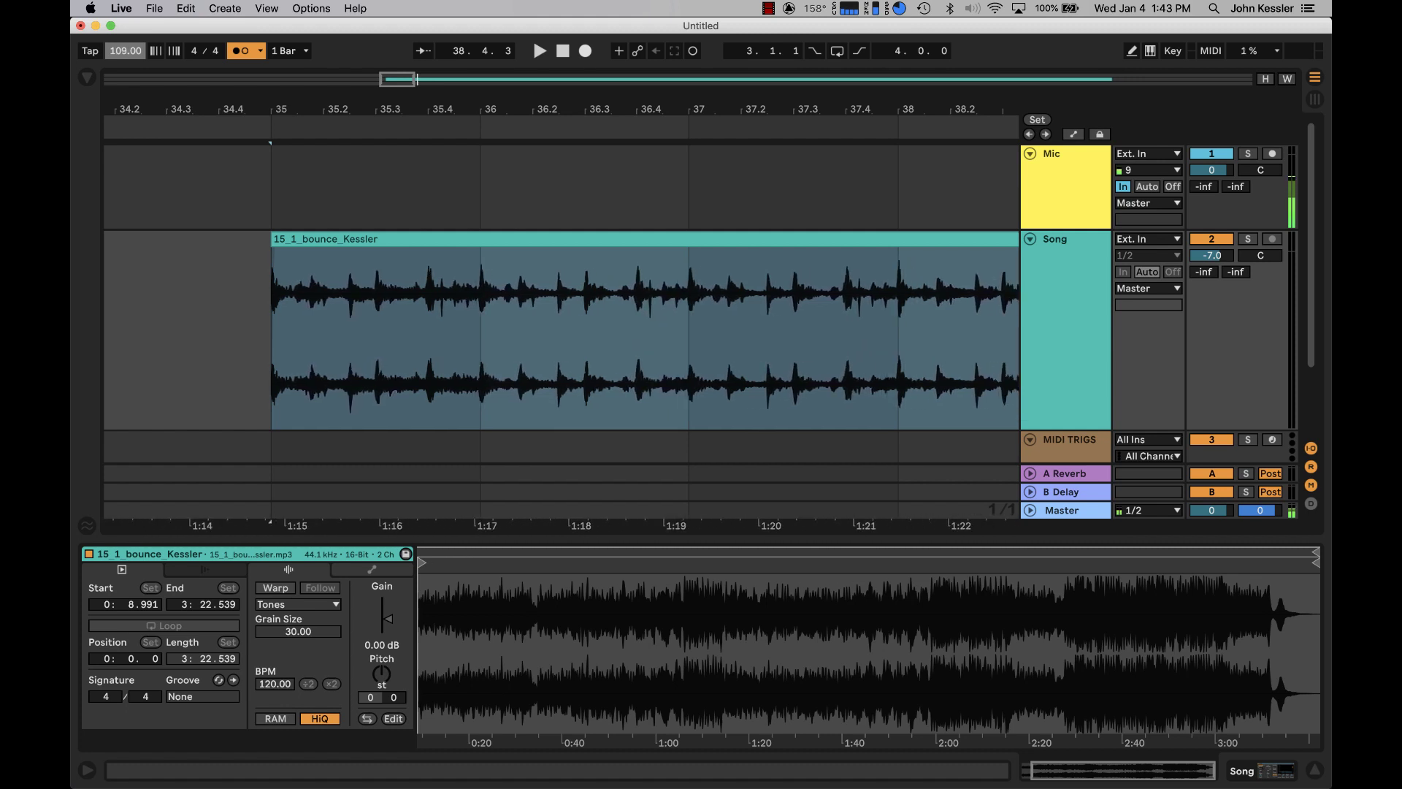
pyautogui.press('Up')
pyautogui.press('Up')
pyautogui.press('Up')
pyautogui.press('Up')
pyautogui.press('Up')
pyautogui.press('Up')
pyautogui.press('Up')
pyautogui.press('Up')
pyautogui.press('Up')
pyautogui.press('Up')
pyautogui.press('Up')
pyautogui.press('Up')
pyautogui.press('Up')
pyautogui.press('Up')
pyautogui.press('Up')
pyautogui.press('Up')
pyautogui.press('Up')
pyautogui.press('Up')
pyautogui.press('Up')
pyautogui.press('Up')
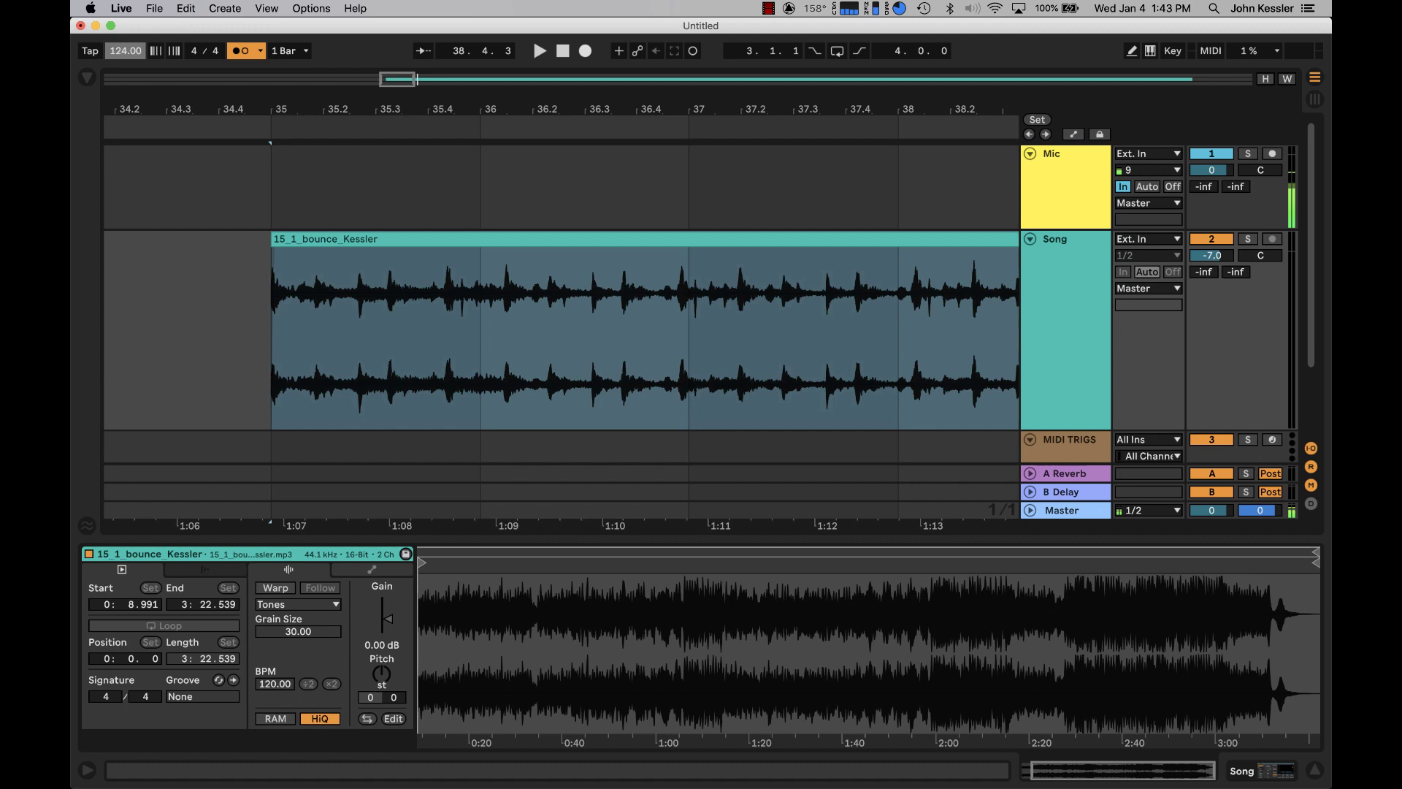
pyautogui.click(216, 283)
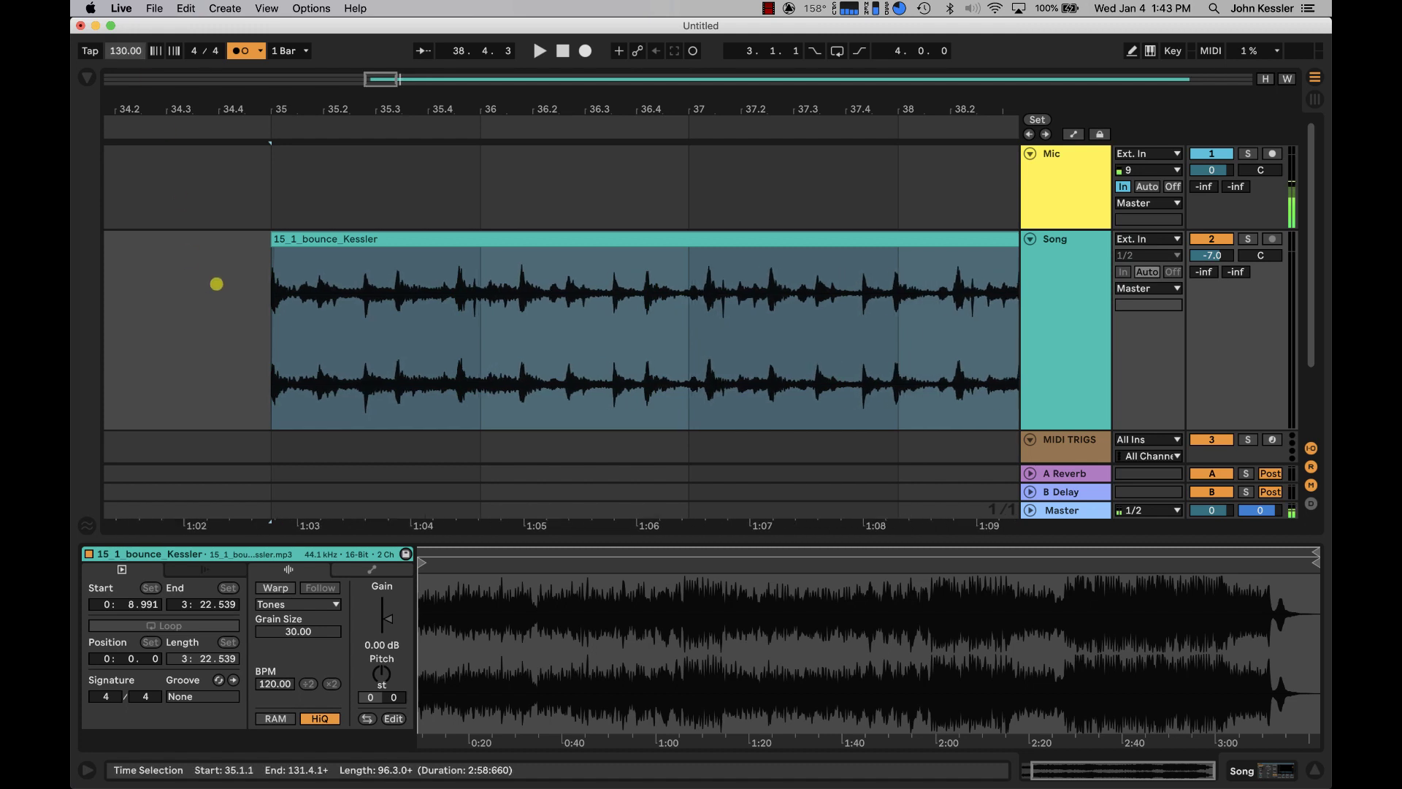
pyautogui.click(234, 286)
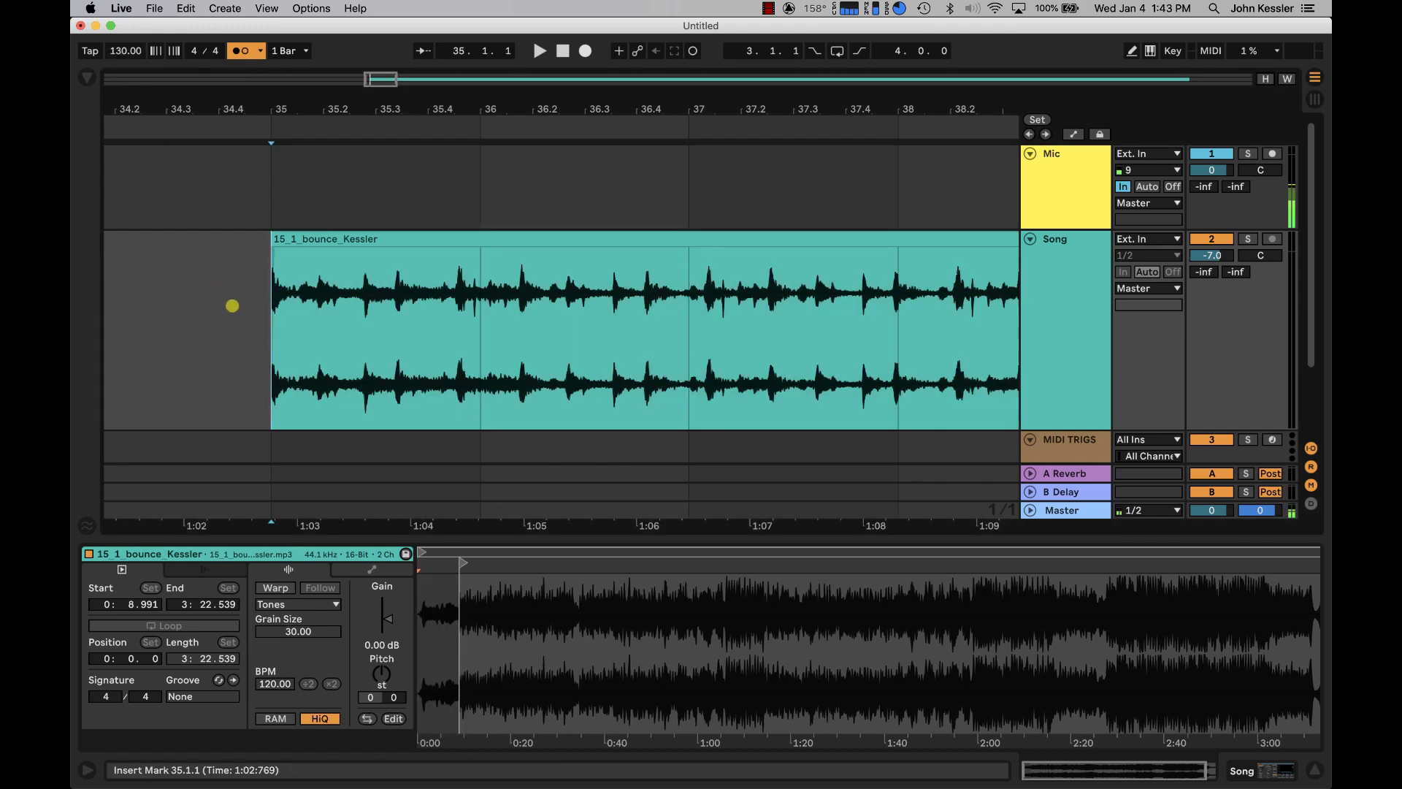
pyautogui.press('space')
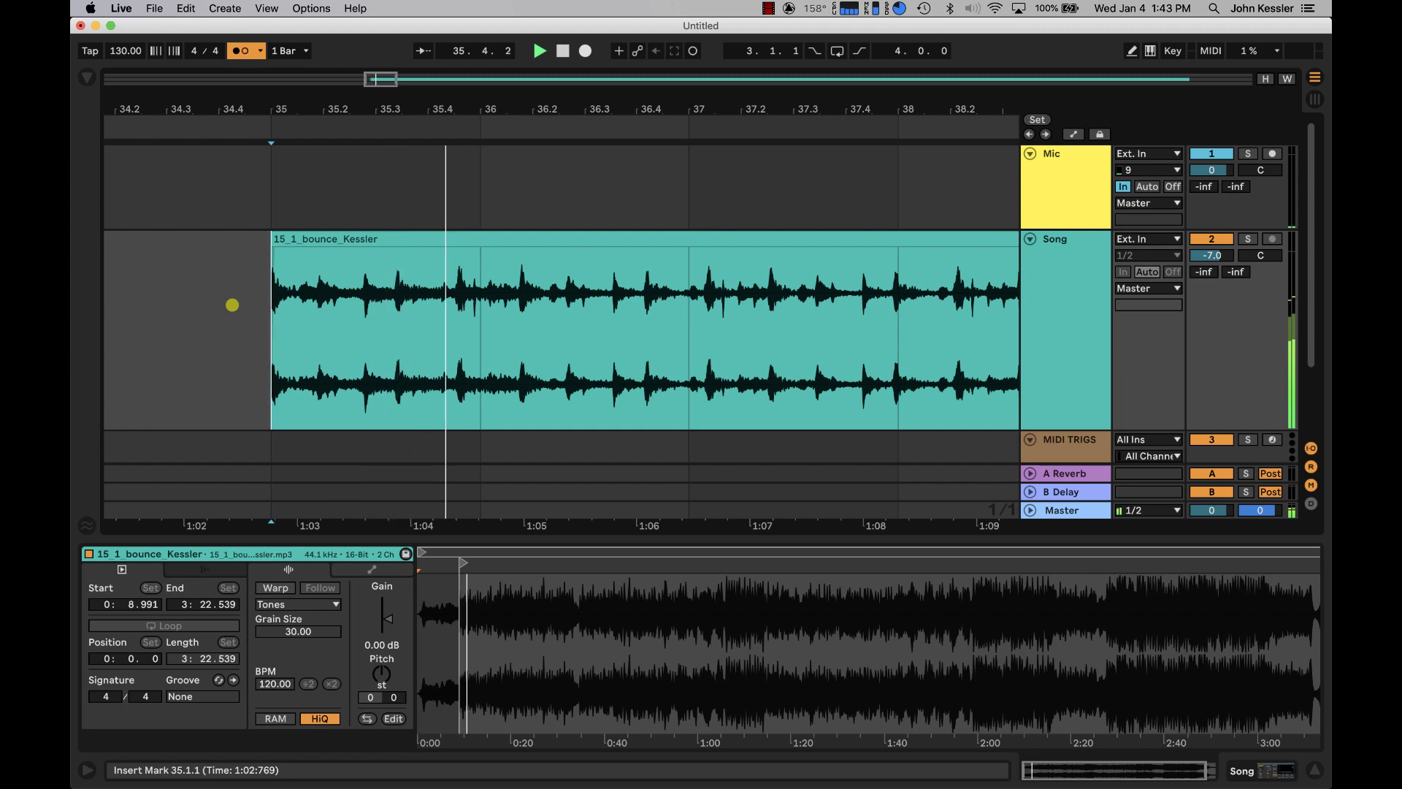
pyautogui.press('space')
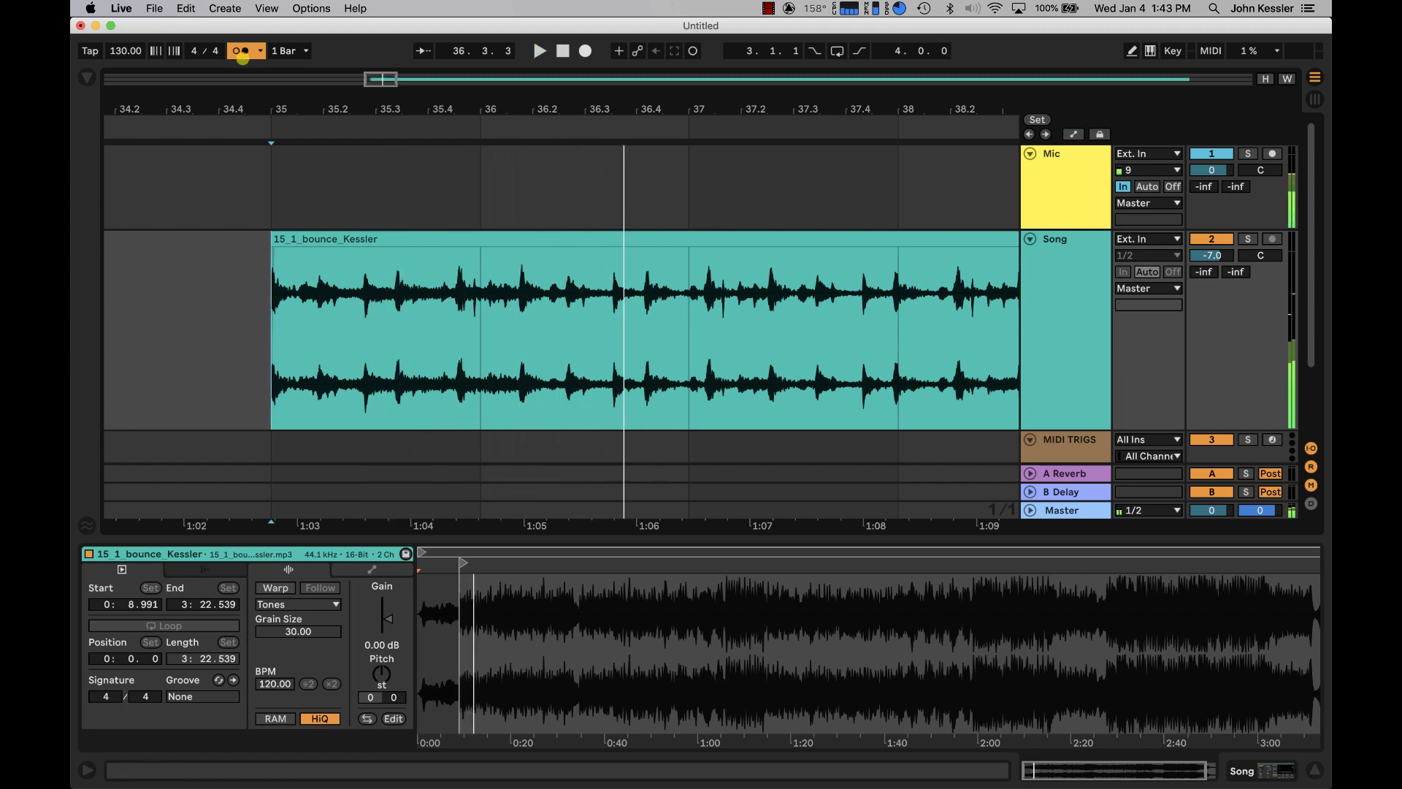
# Step: Disable the metronome, play the song without the click, then move the start point to bar 36
pyautogui.click(241, 50)
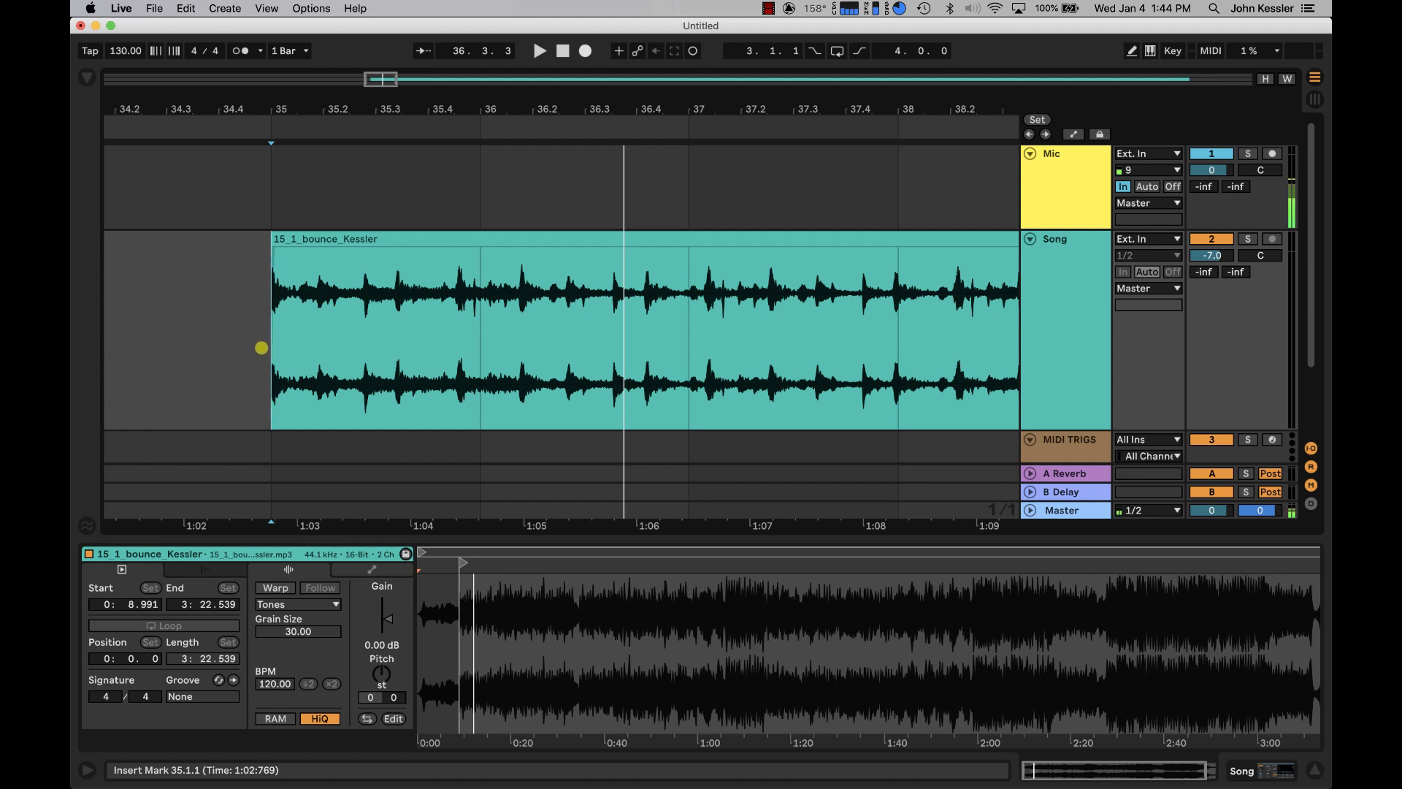
pyautogui.press('space')
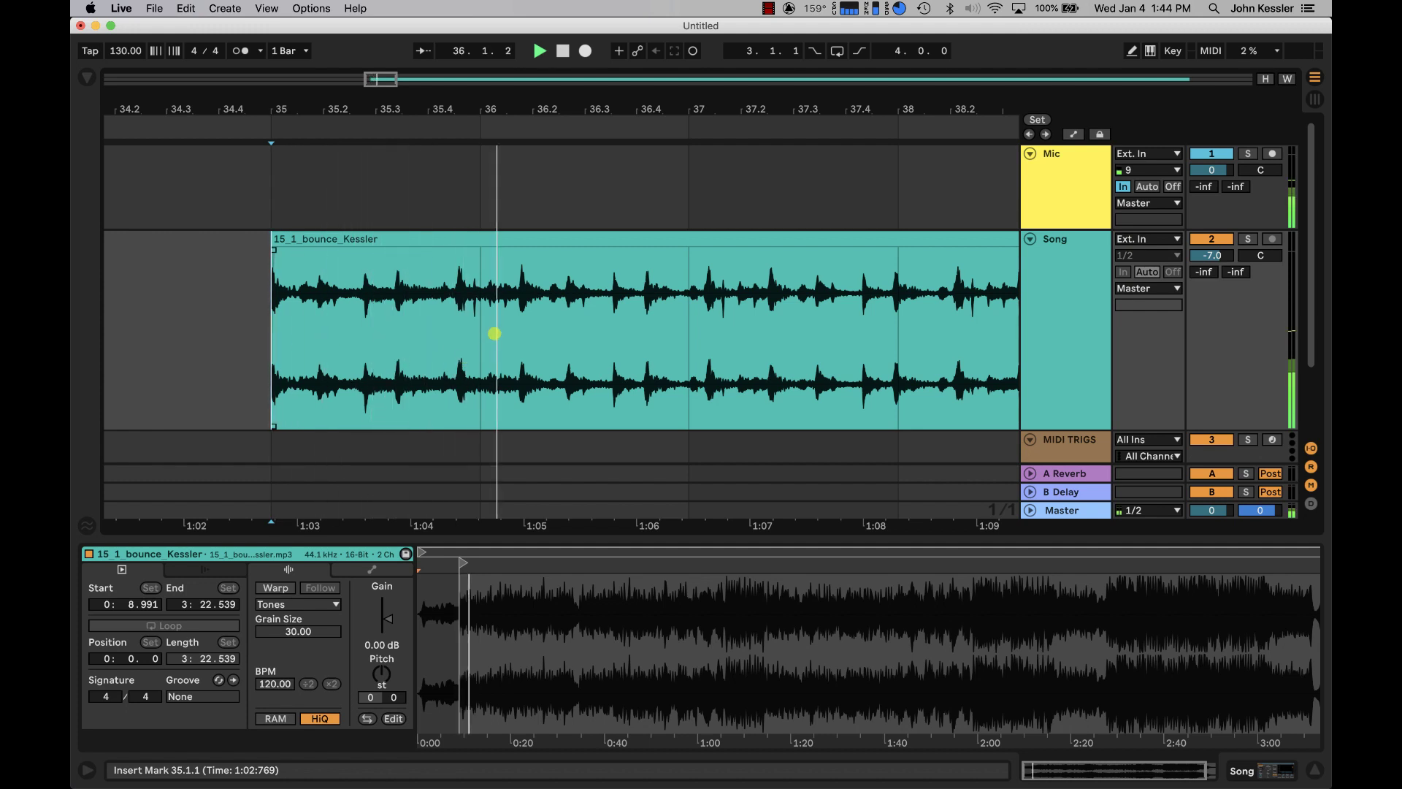
pyautogui.press('space')
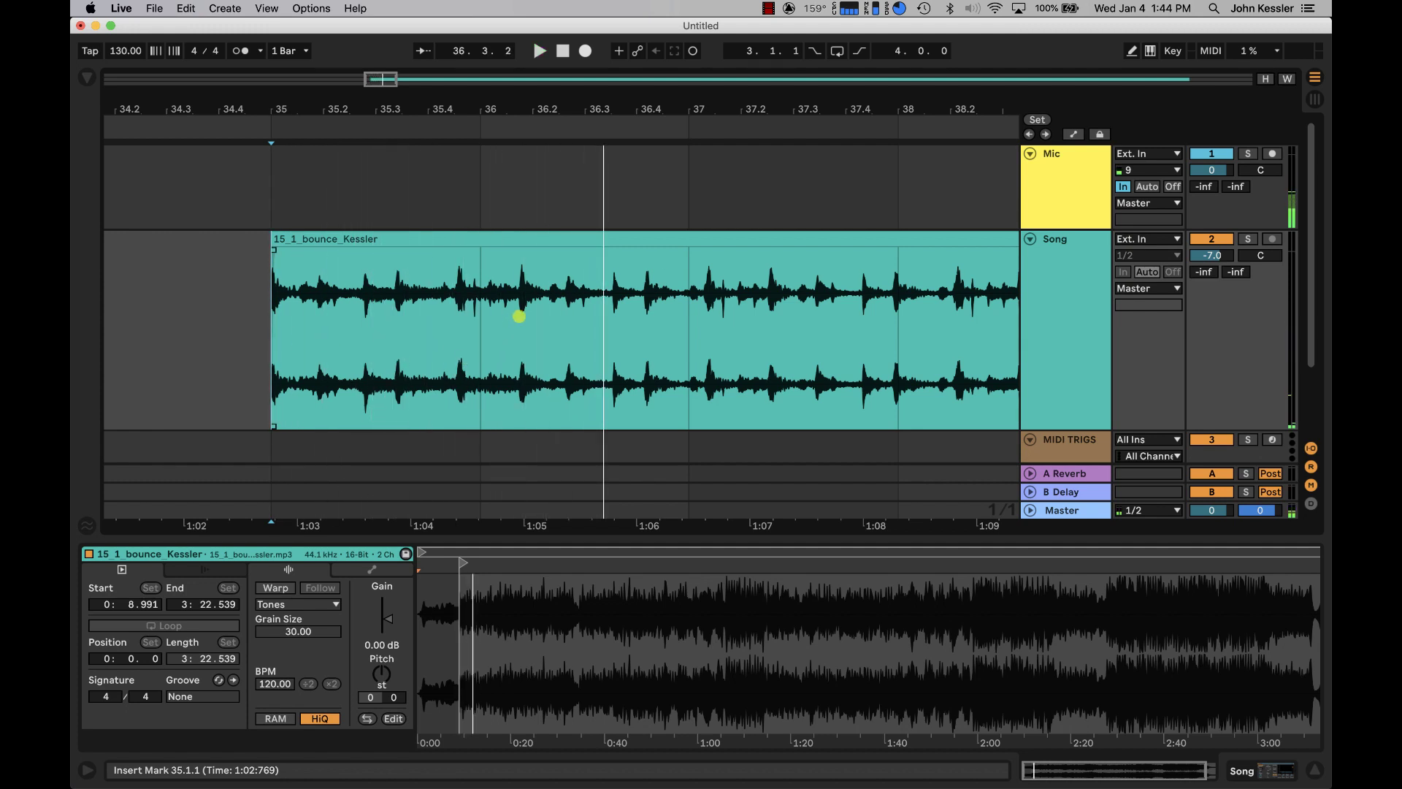
pyautogui.click(519, 316)
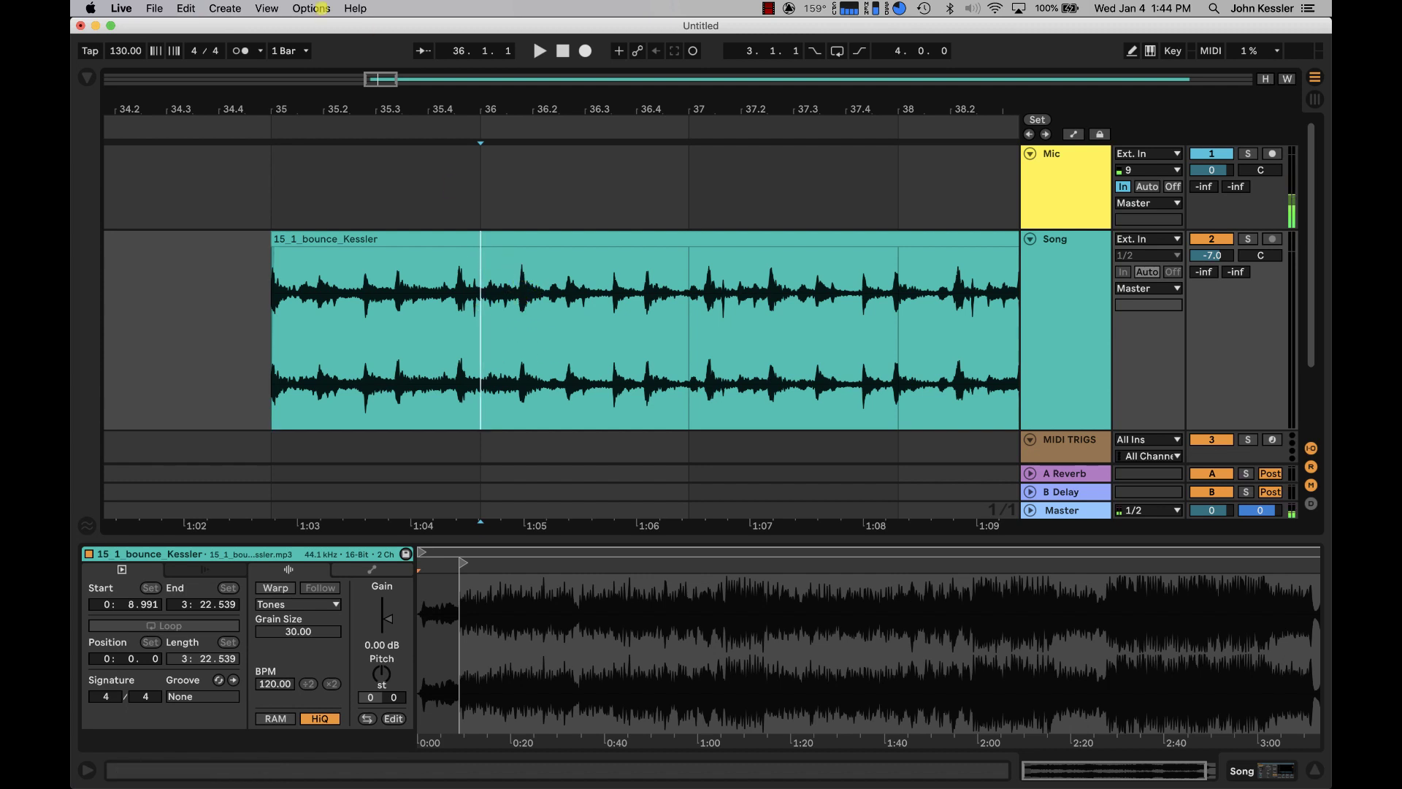
# Step: Lower the tempo to 109 BPM, turn the metronome on and play from bar 36
pyautogui.moveTo(125, 50); pyautogui.dragTo(125, 68)
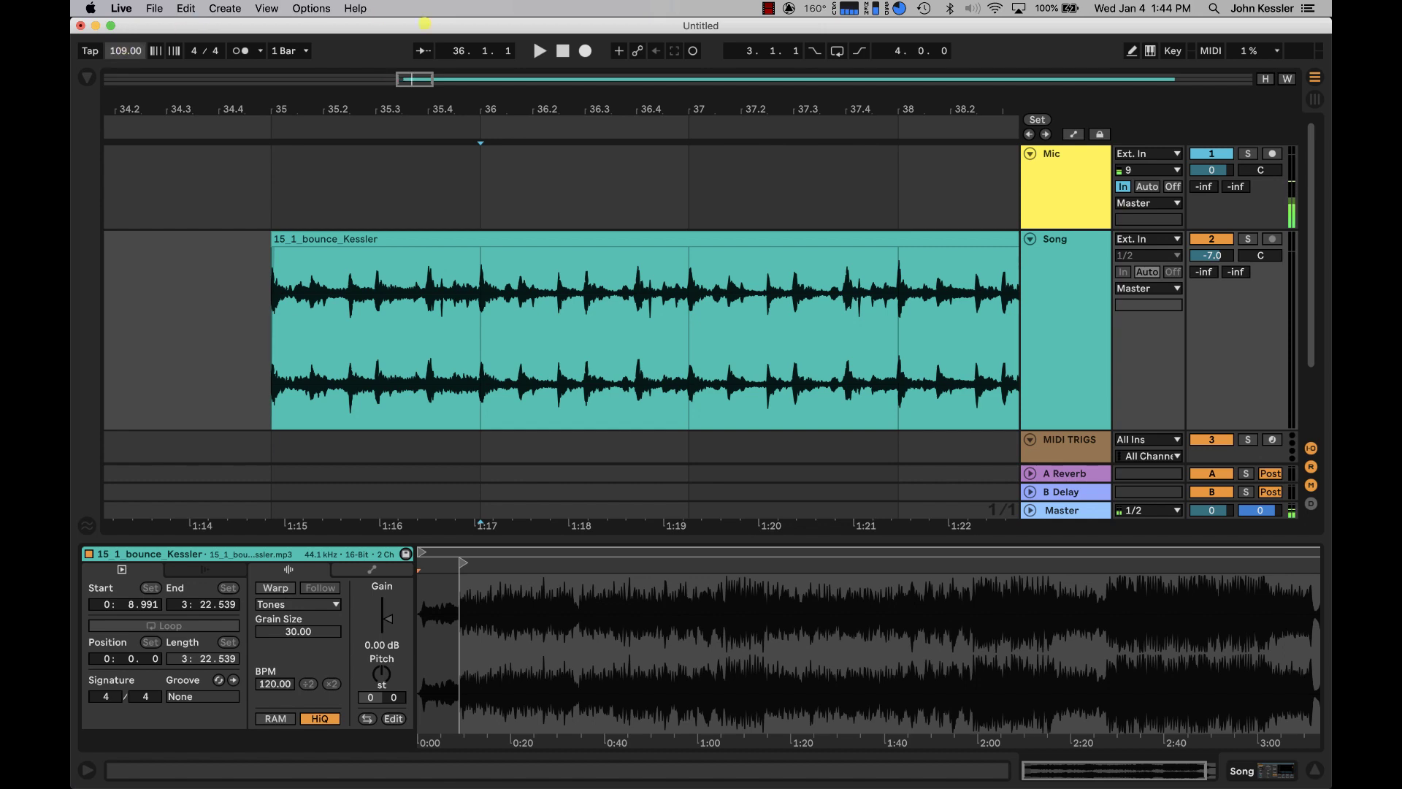
pyautogui.moveTo(484, 105); pyautogui.dragTo(431, 104)
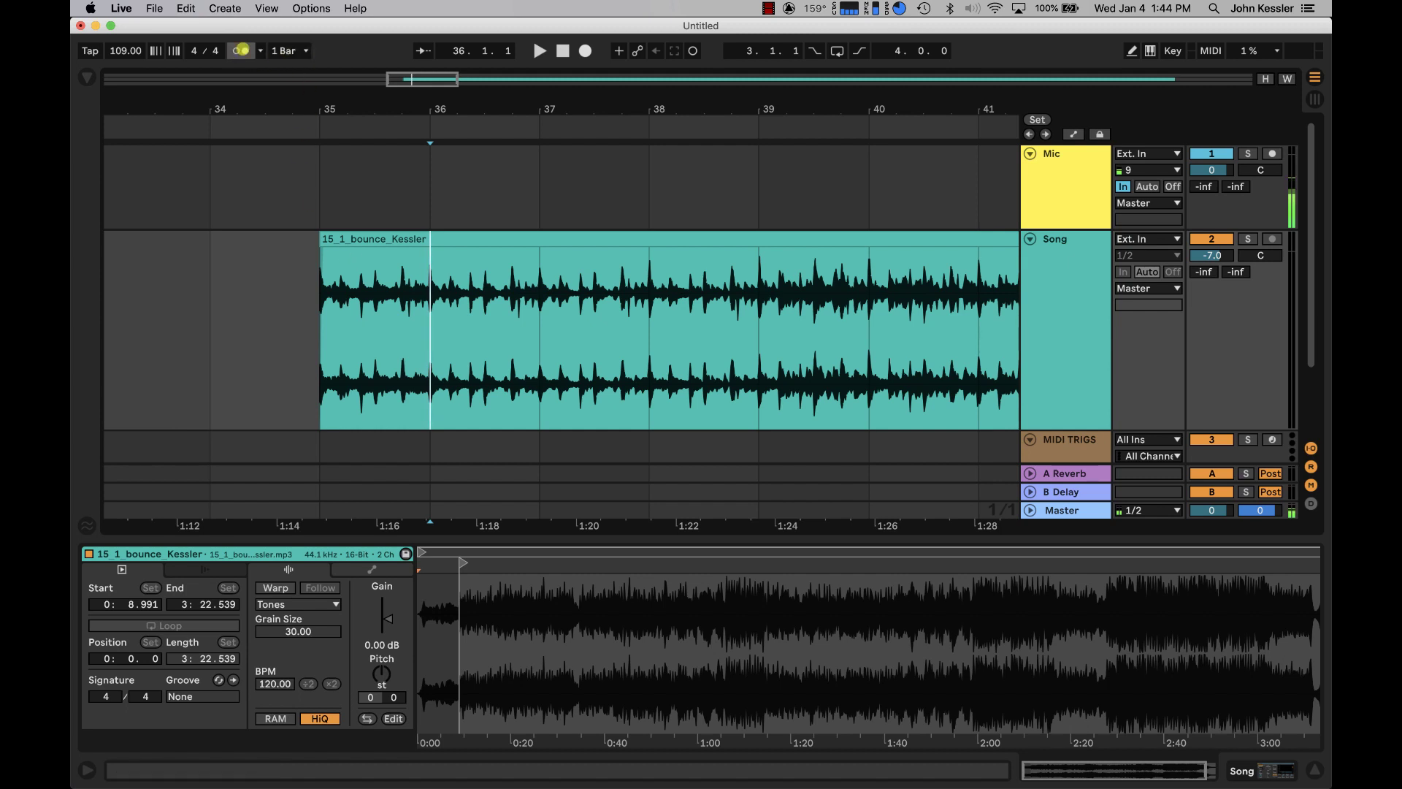
pyautogui.click(241, 51)
pyautogui.press('space')
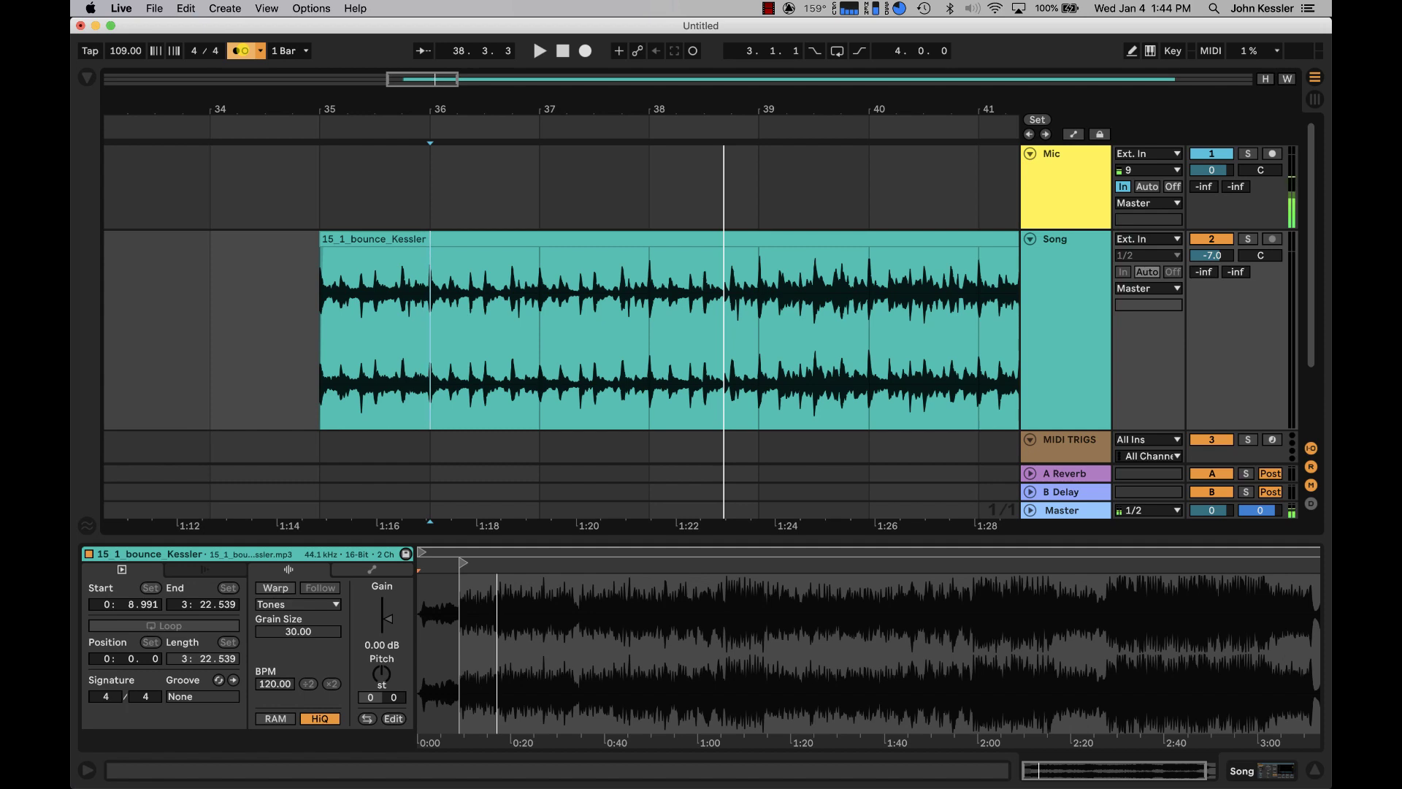
# Step: Turn off the metronome and zoom out to show the whole song clip
pyautogui.click(439, 132)
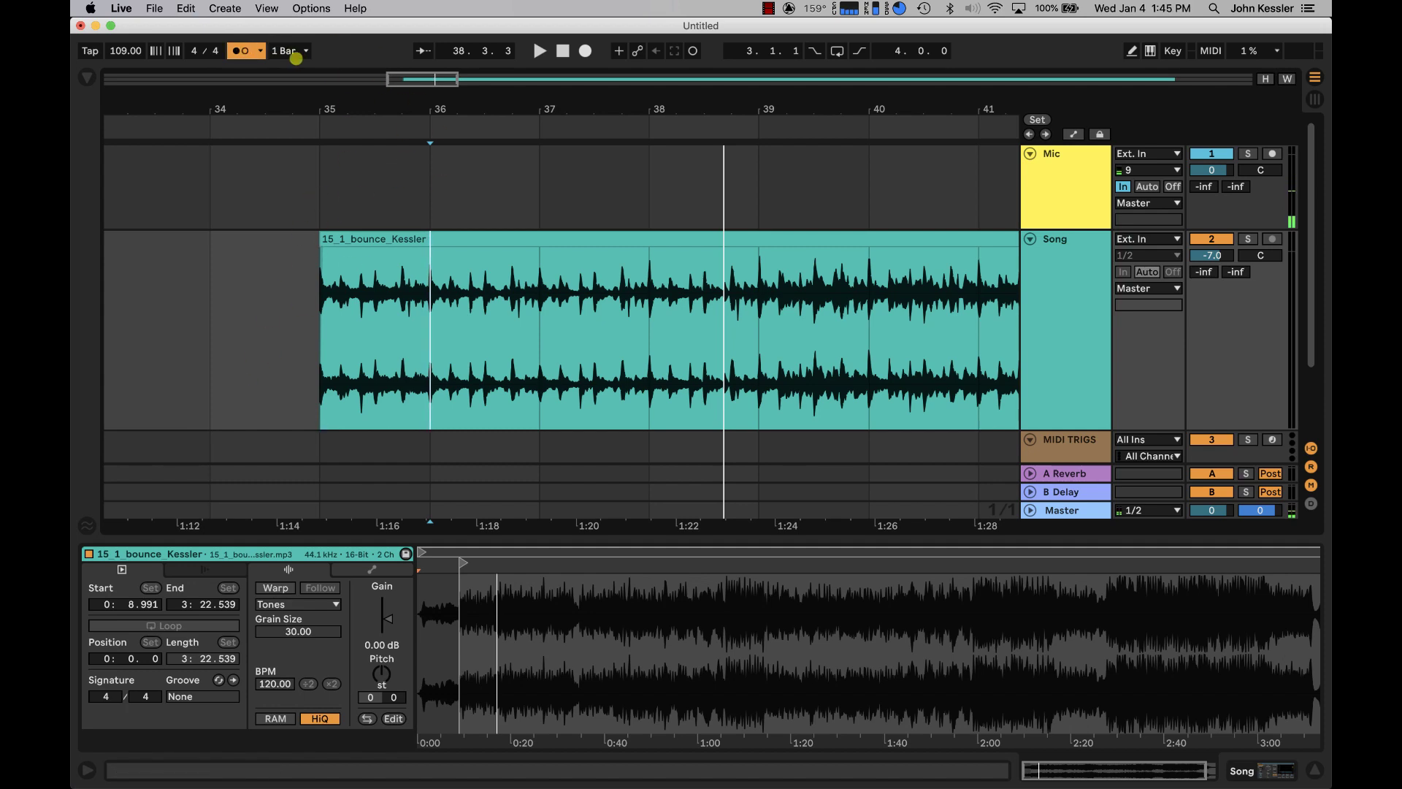
pyautogui.click(241, 50)
pyautogui.moveTo(663, 109); pyautogui.dragTo(662, 56)
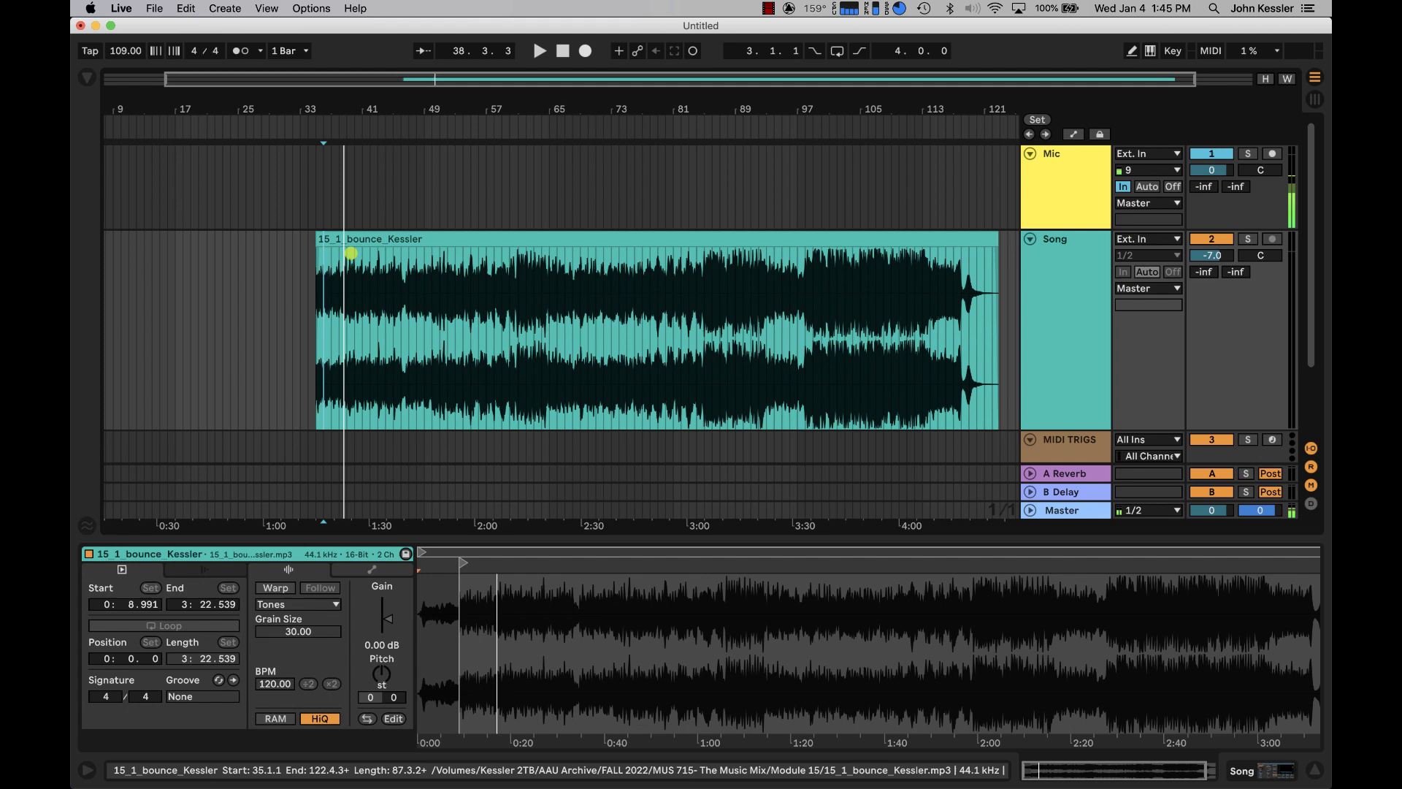
# Step: Copy the song clip into the Song track's first Session slot and launch scene 1
pyautogui.click(371, 238)
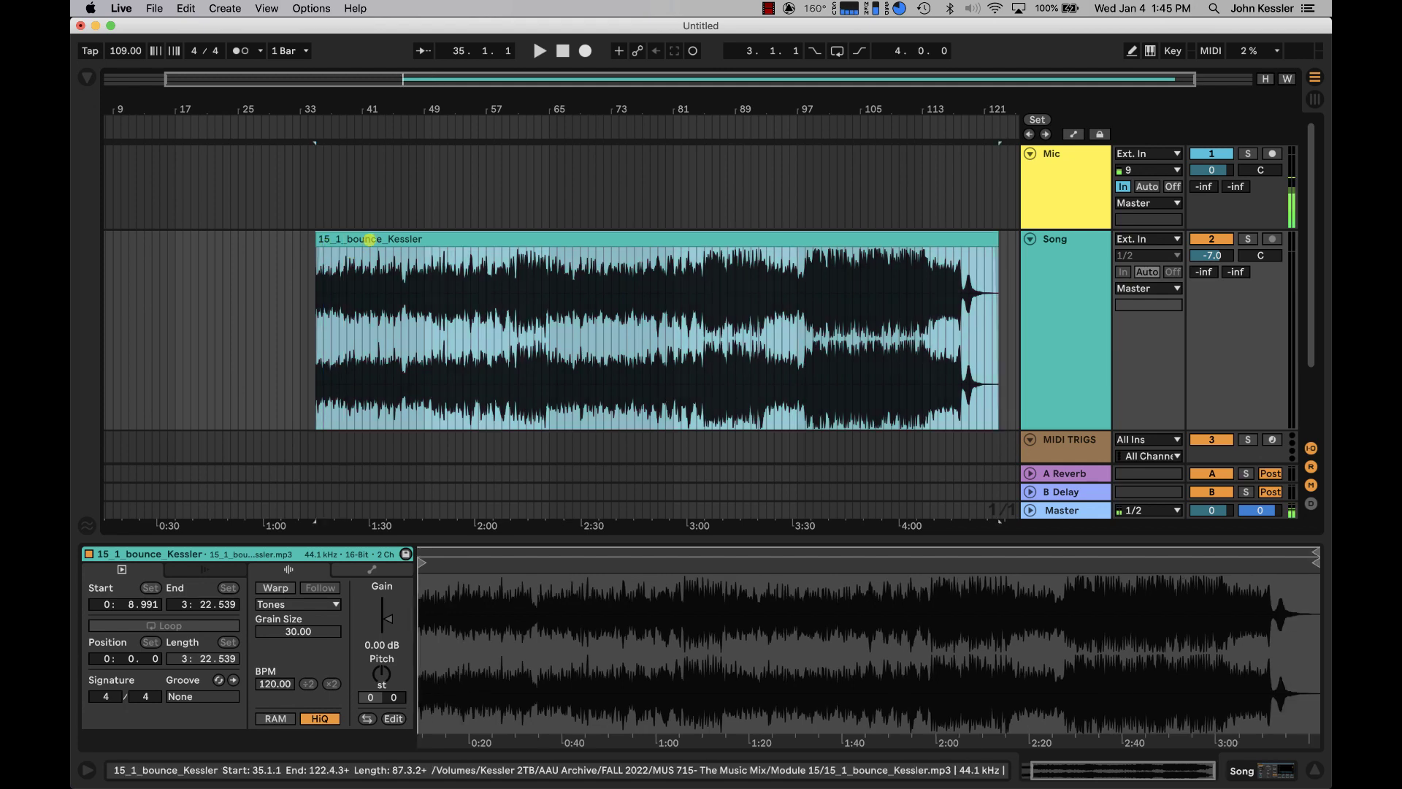
pyautogui.press('Tab')
pyautogui.moveTo(370, 239); pyautogui.dragTo(161, 97)
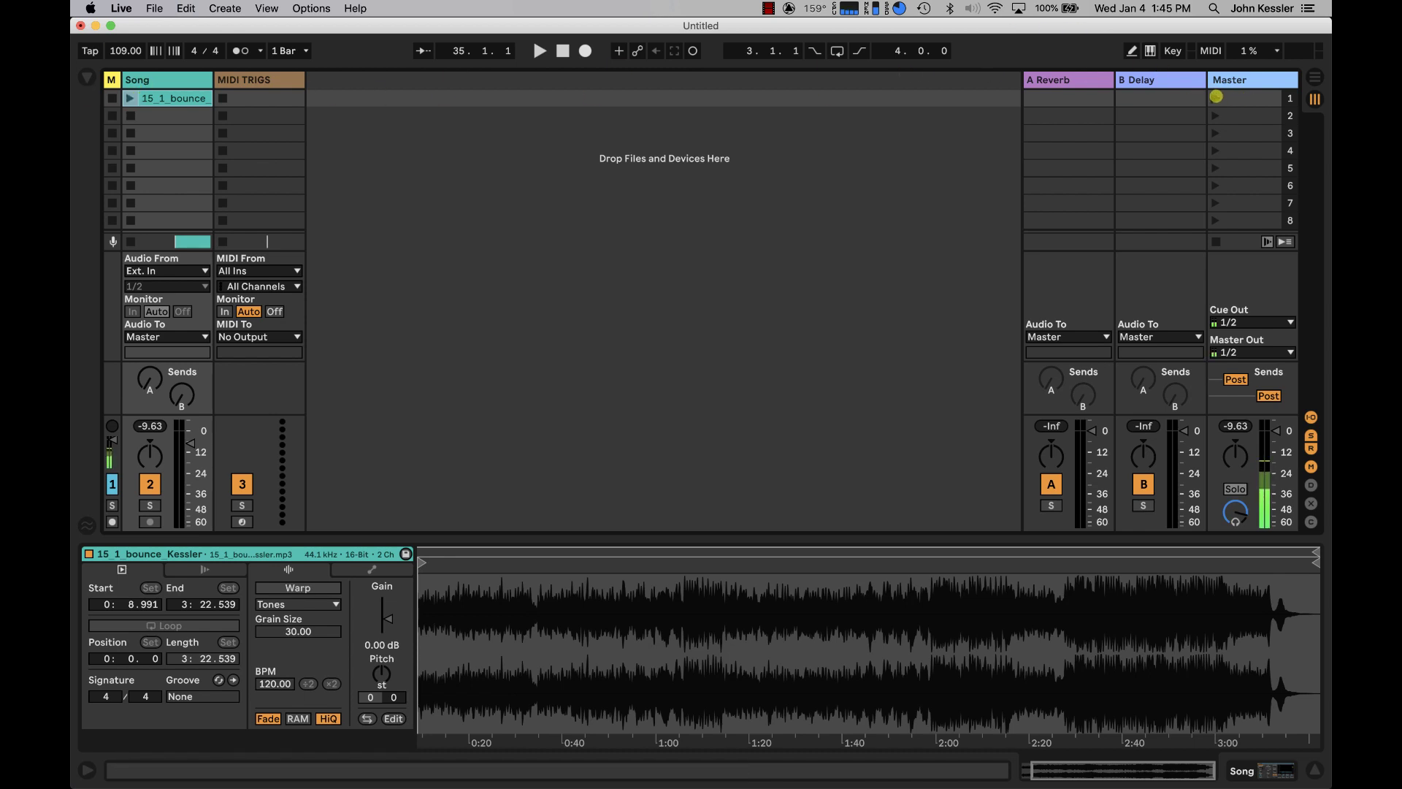
pyautogui.click(1215, 97)
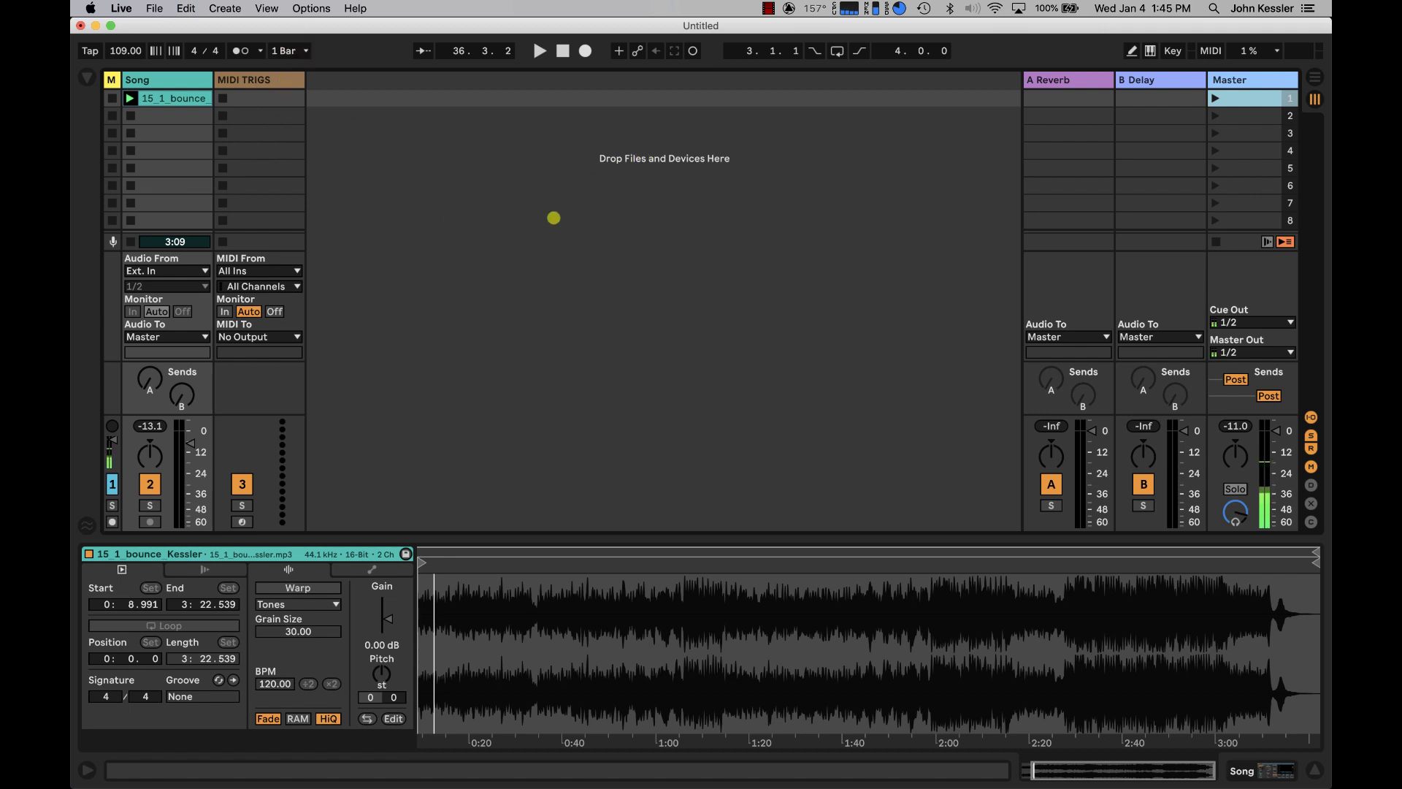
# Step: Switch from the Session view back to the Arrangement timeline
pyautogui.press('Tab')
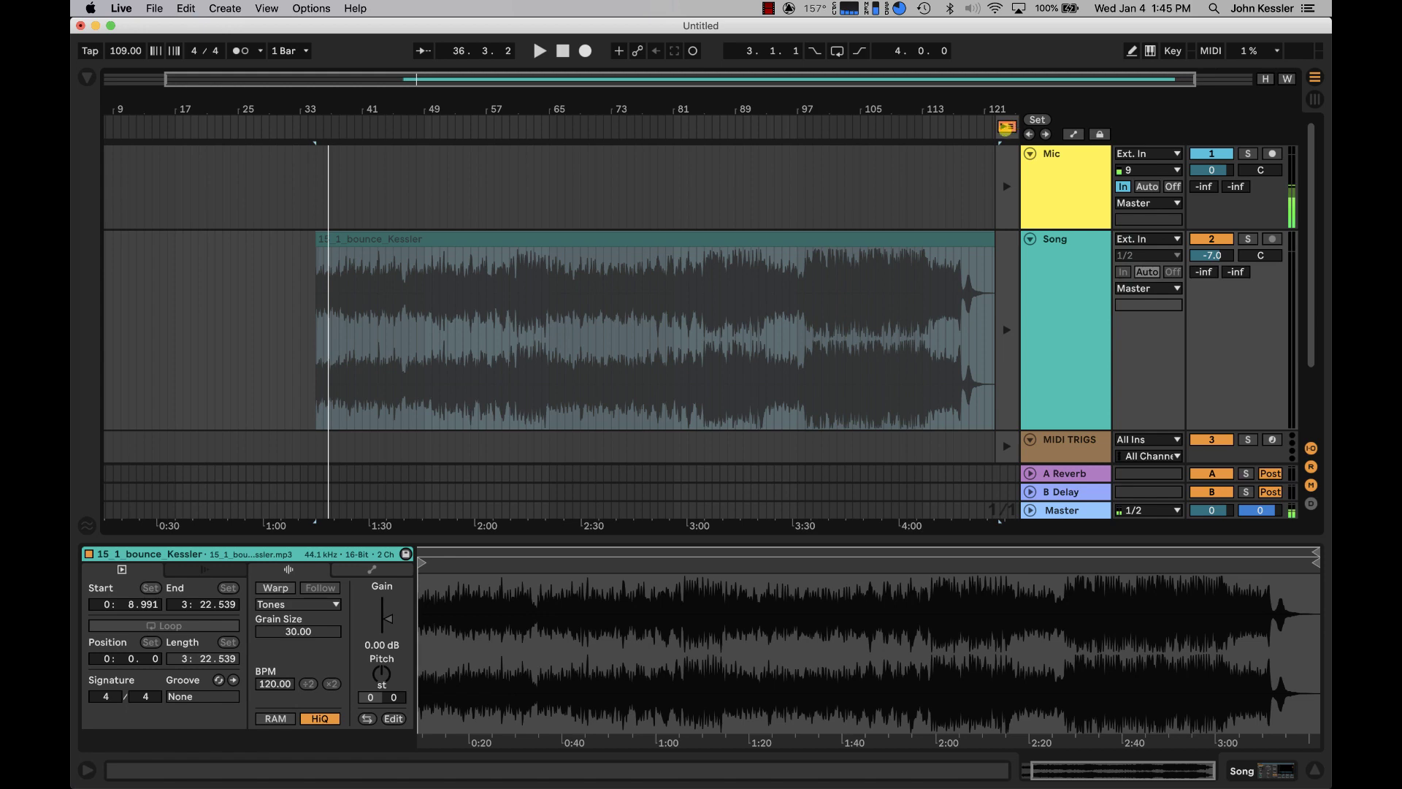
# Step: Re-enable the arrangement's Song clip, zoom in on bars 35–57 and play from bar 47
pyautogui.click(1006, 128)
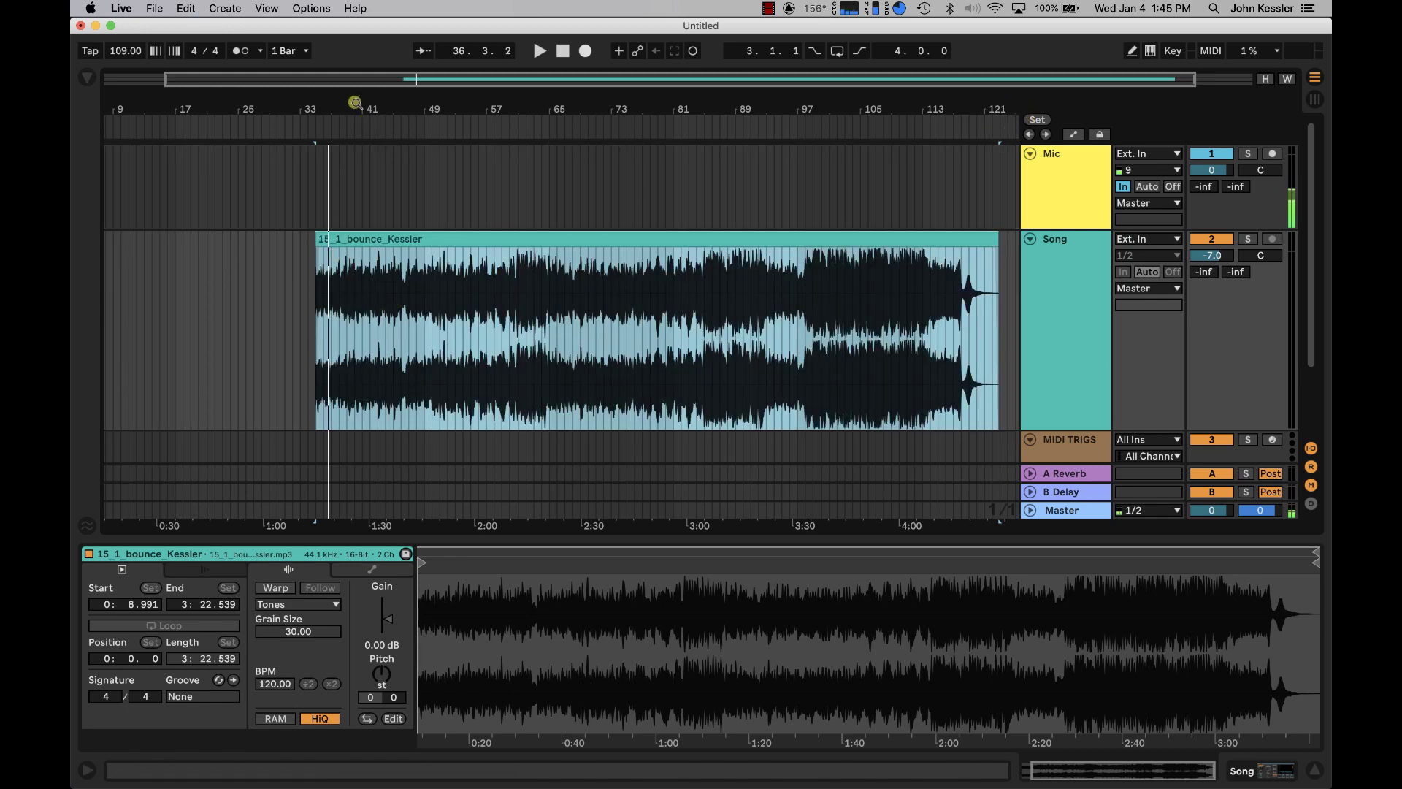
pyautogui.moveTo(349, 102); pyautogui.dragTo(341, 103)
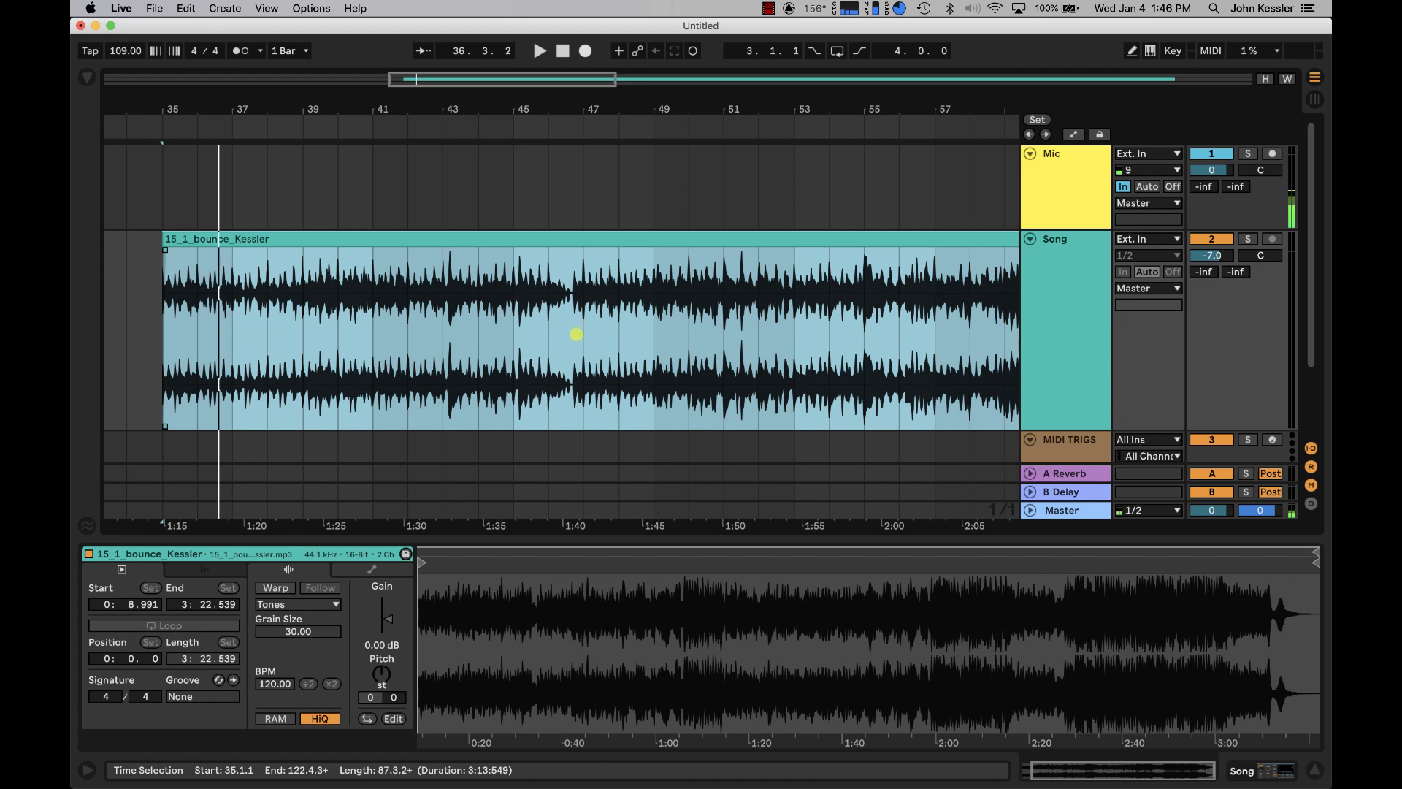
pyautogui.click(576, 334)
pyautogui.press('space')
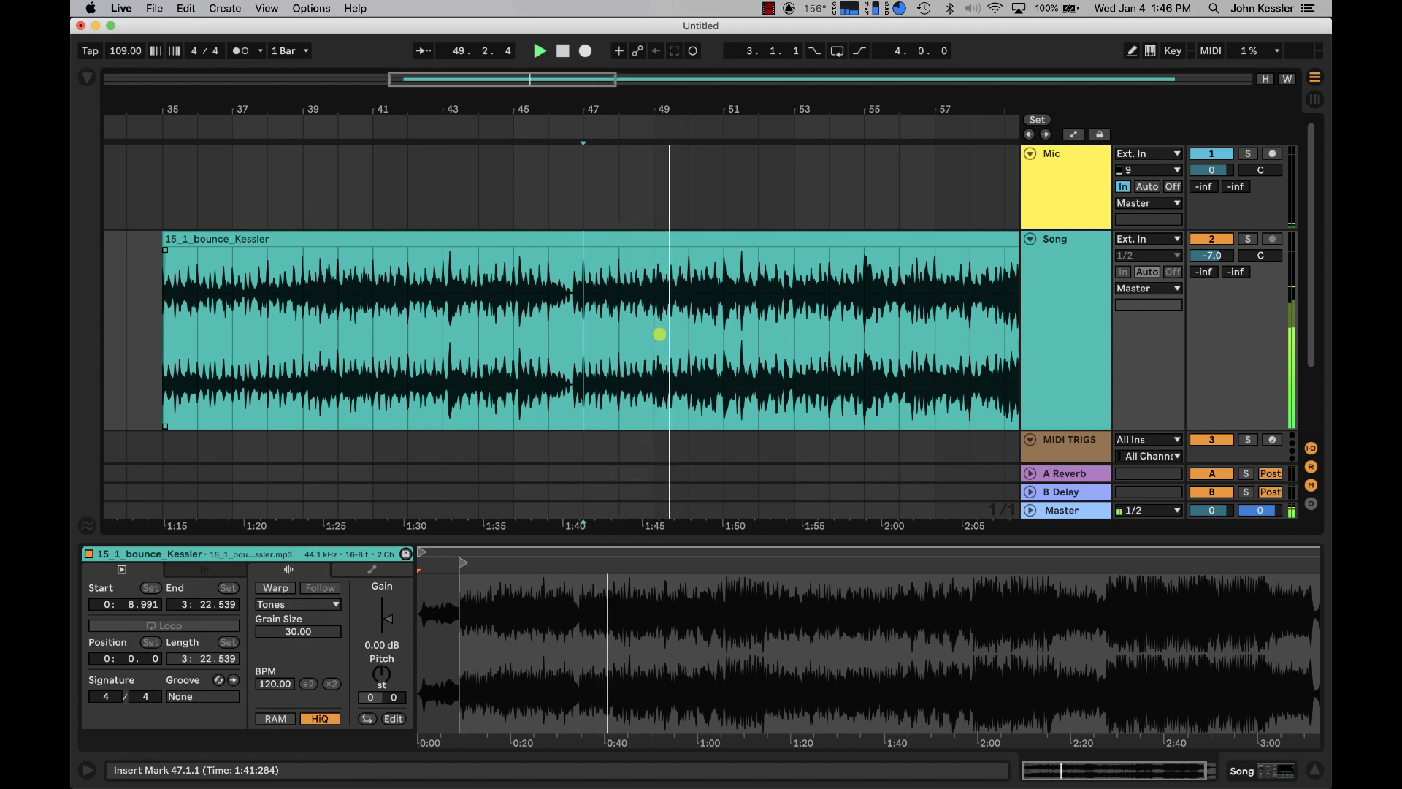
pyautogui.hscroll(2, 668, 334)
pyautogui.scroll(-1, 668, 335)
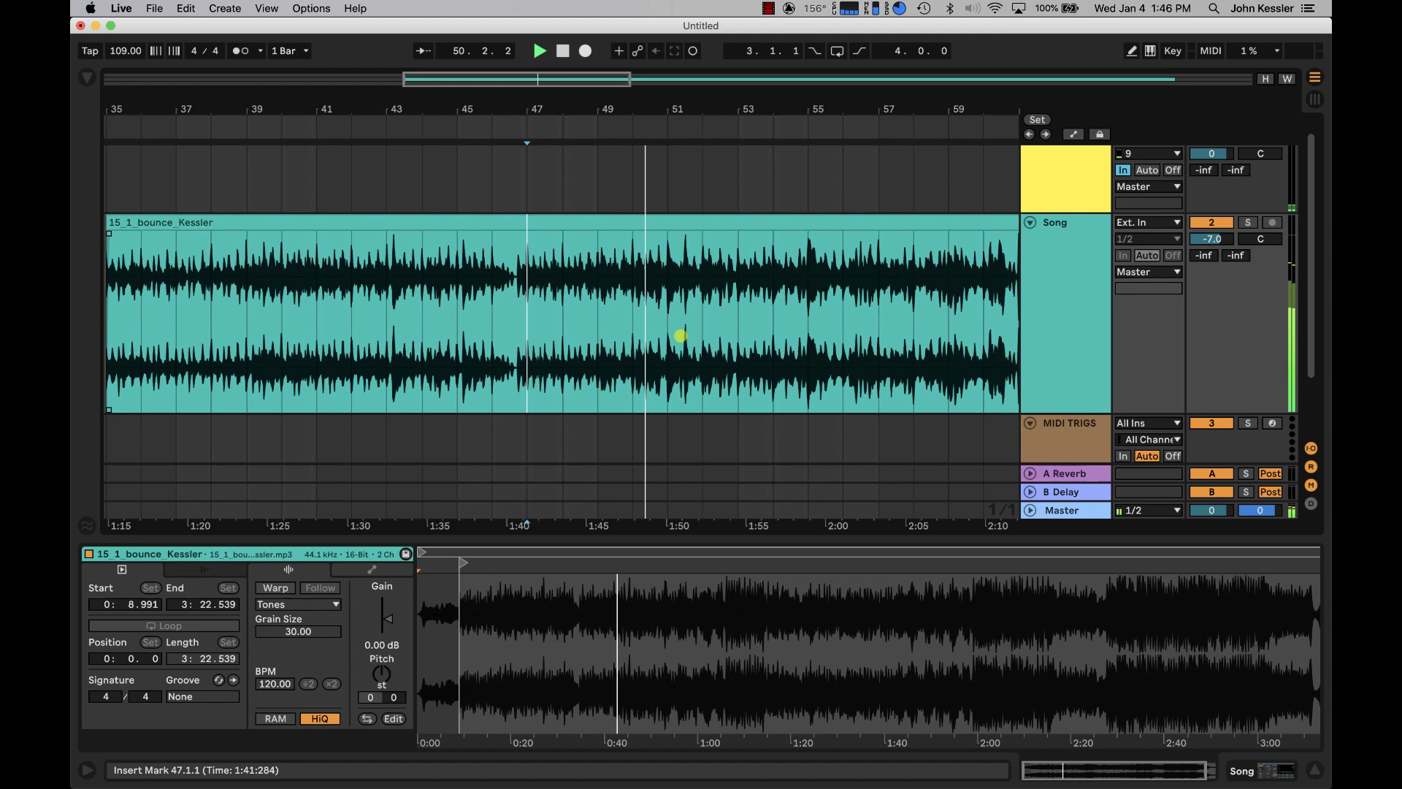
pyautogui.scroll(1, 680, 335)
pyautogui.hscroll(1, 680, 335)
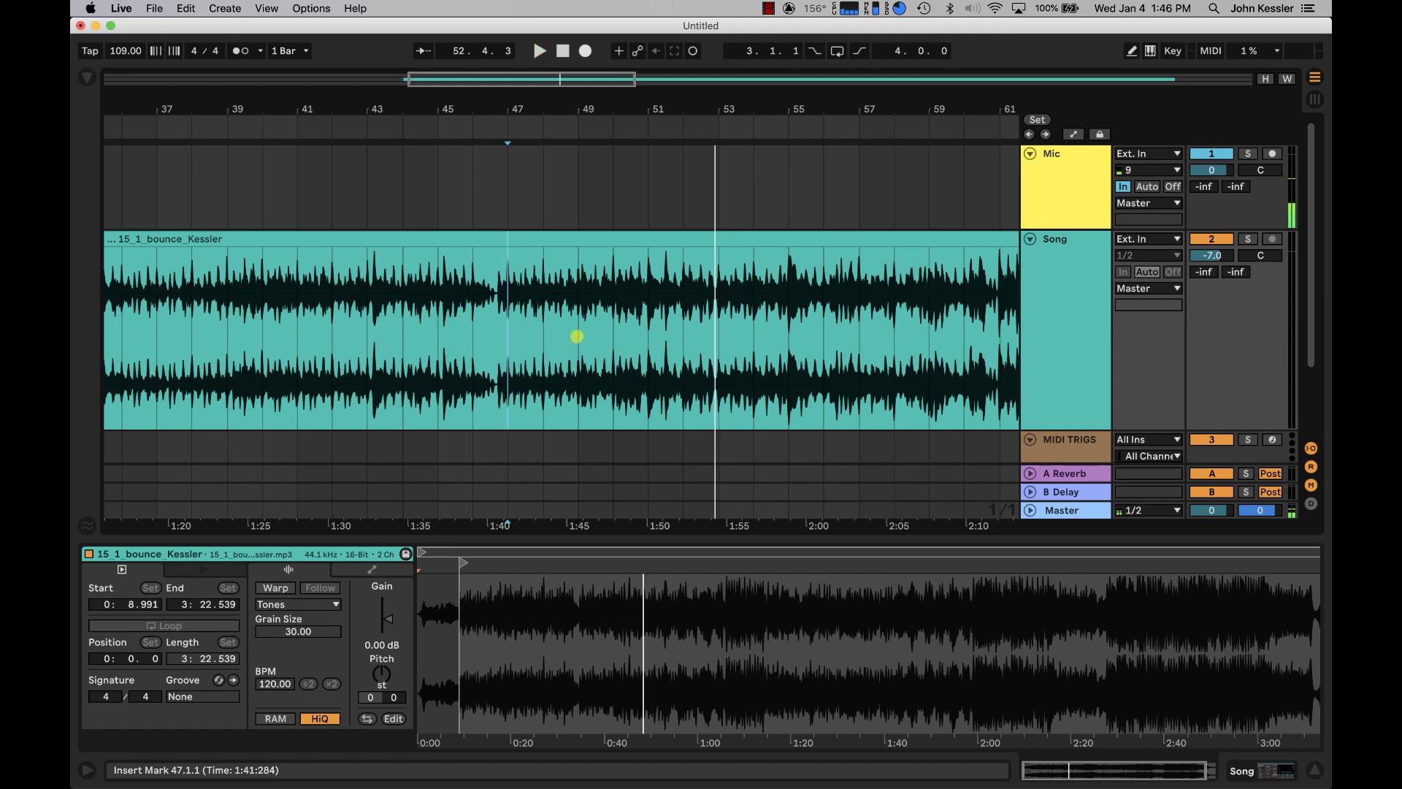
# Step: Audition the Song clip from bar 49 and split it there
pyautogui.moveTo(577, 336); pyautogui.dragTo(709, 334)
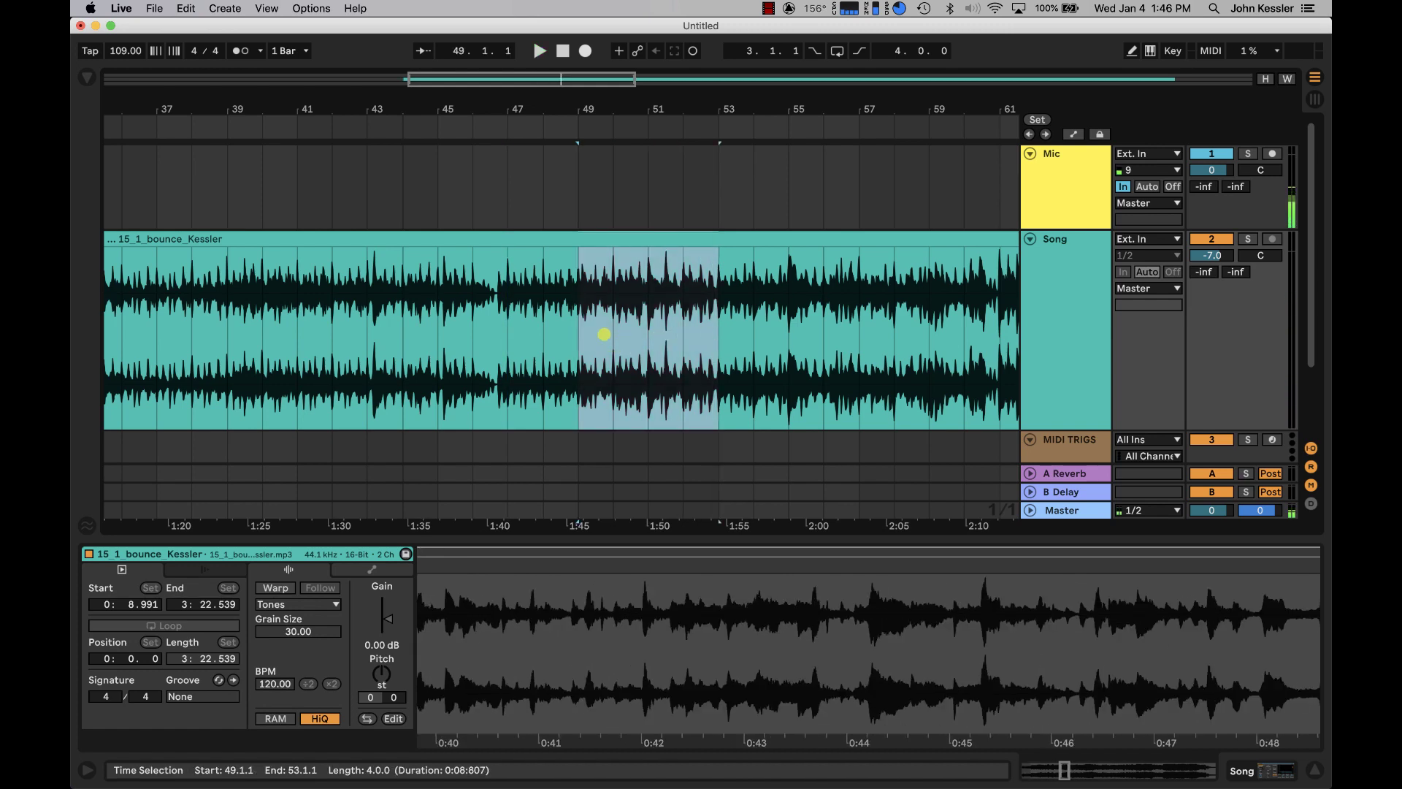
pyautogui.click(577, 338)
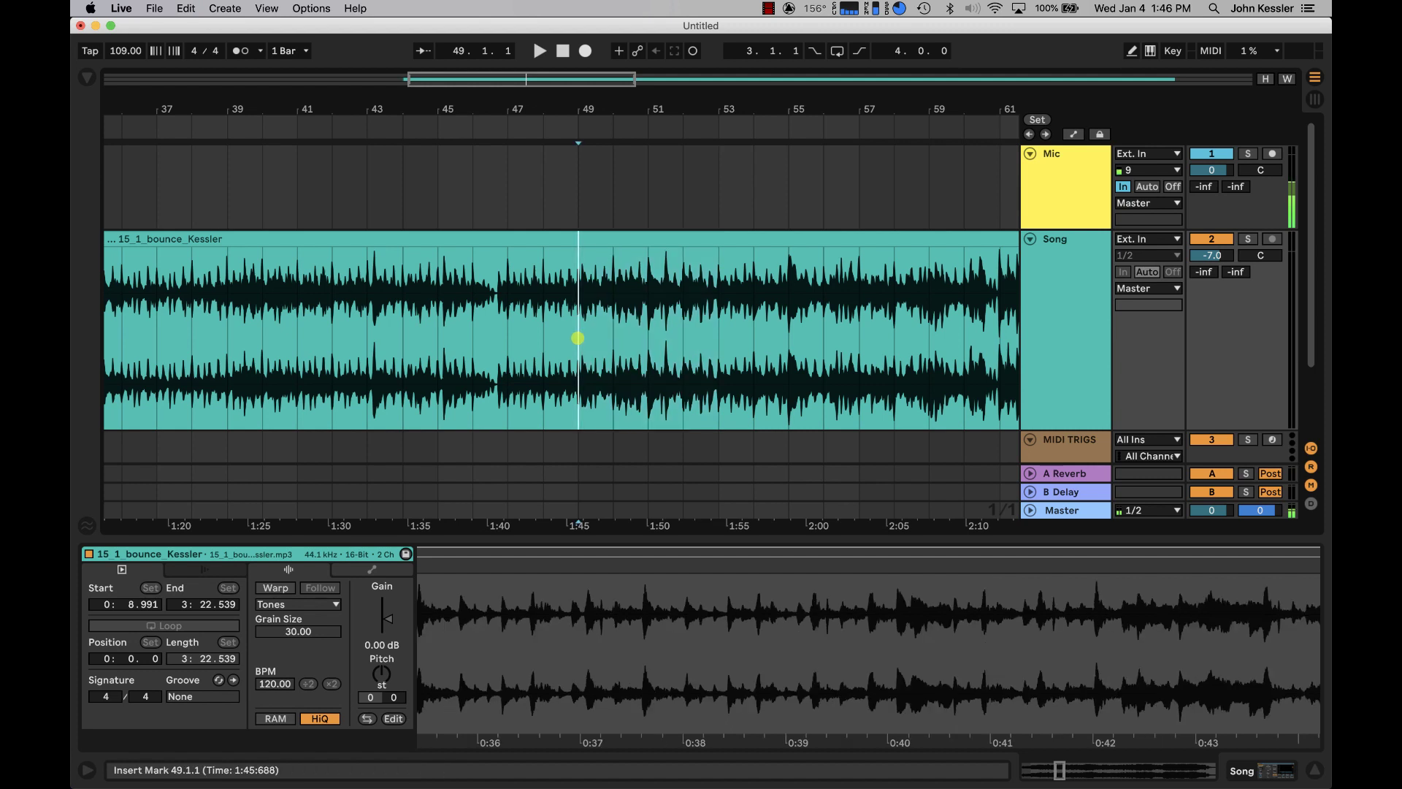
pyautogui.press('space')
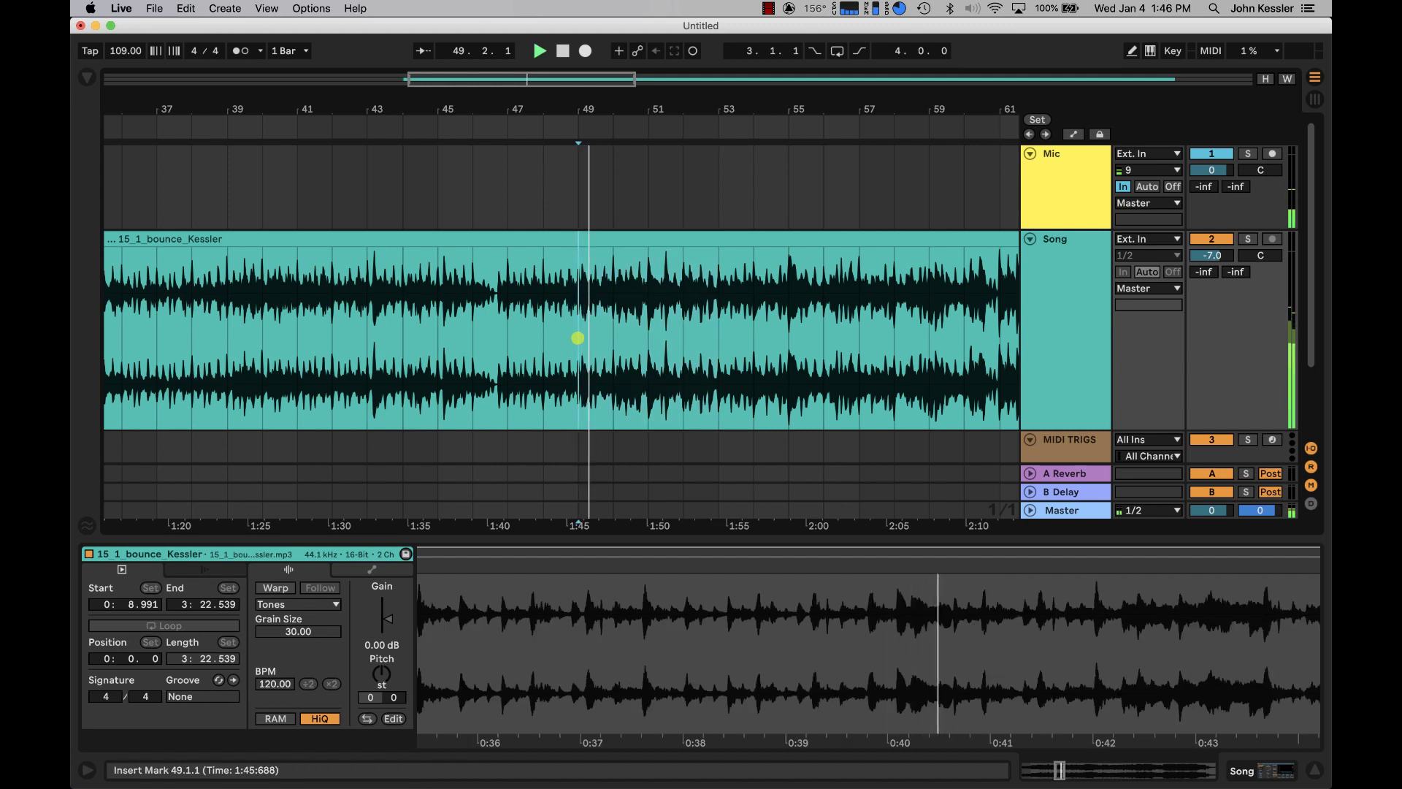
pyautogui.press('space')
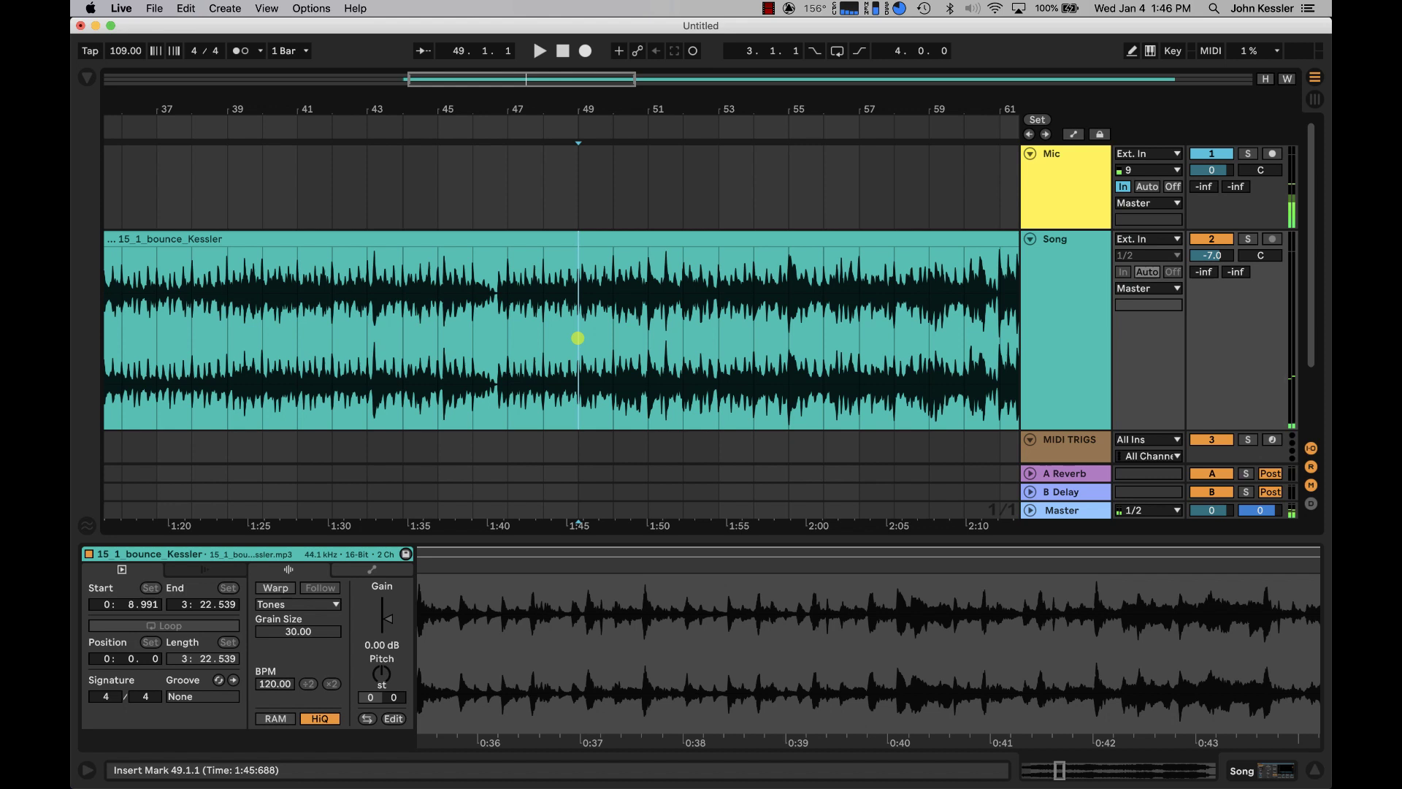
pyautogui.press('super+e')
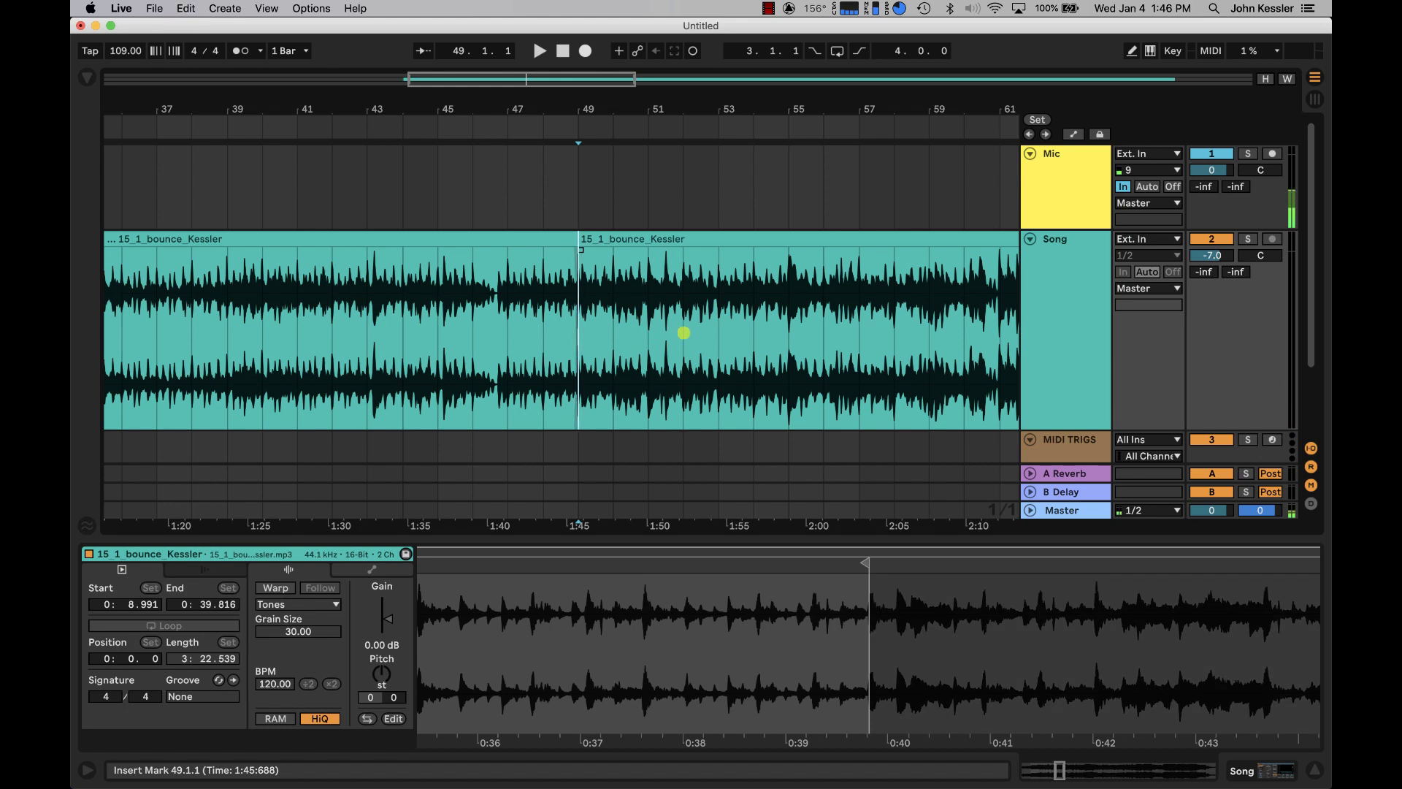
# Step: Split the clip again at bar 53, then check the middle and first clips
pyautogui.click(685, 333)
pyautogui.press('space')
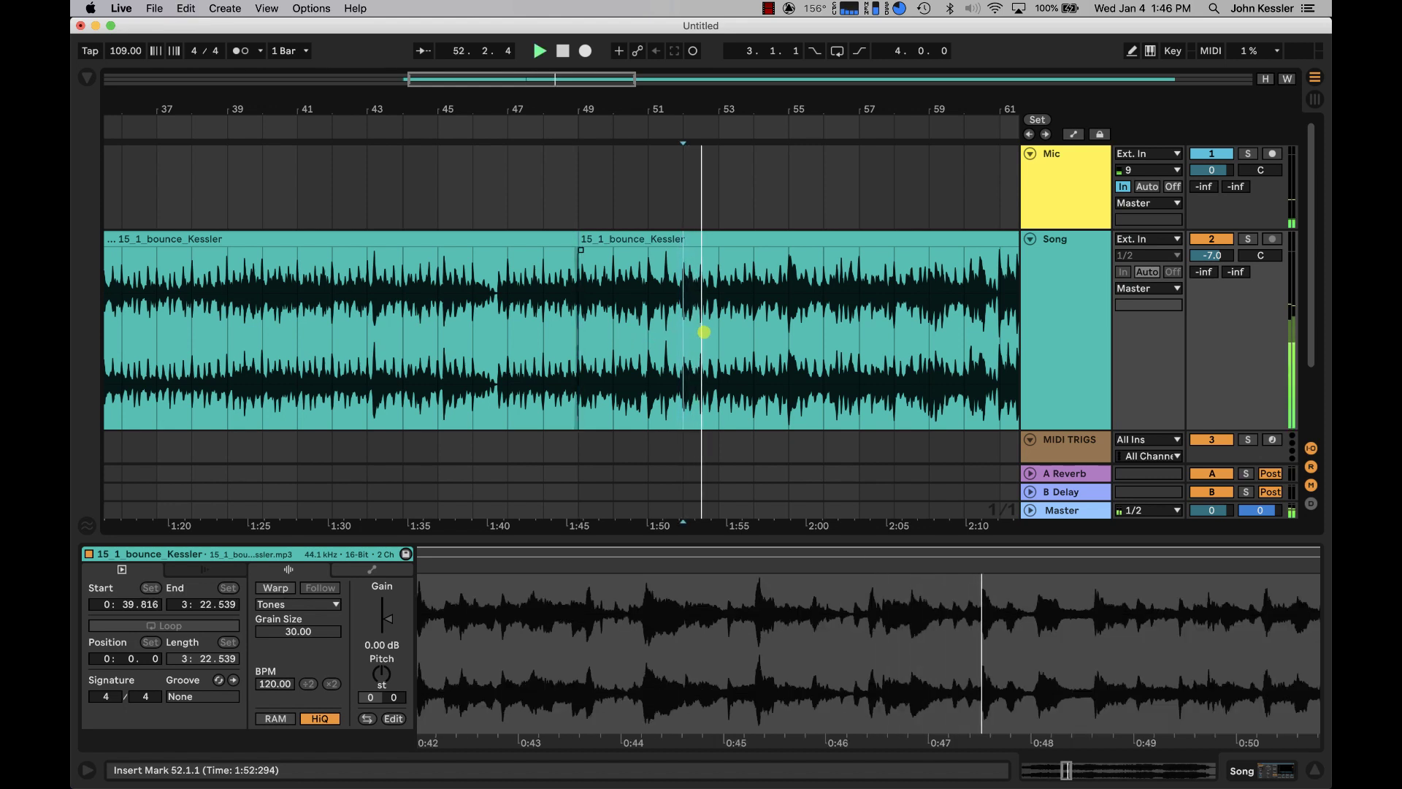
pyautogui.press('space')
pyautogui.click(717, 330)
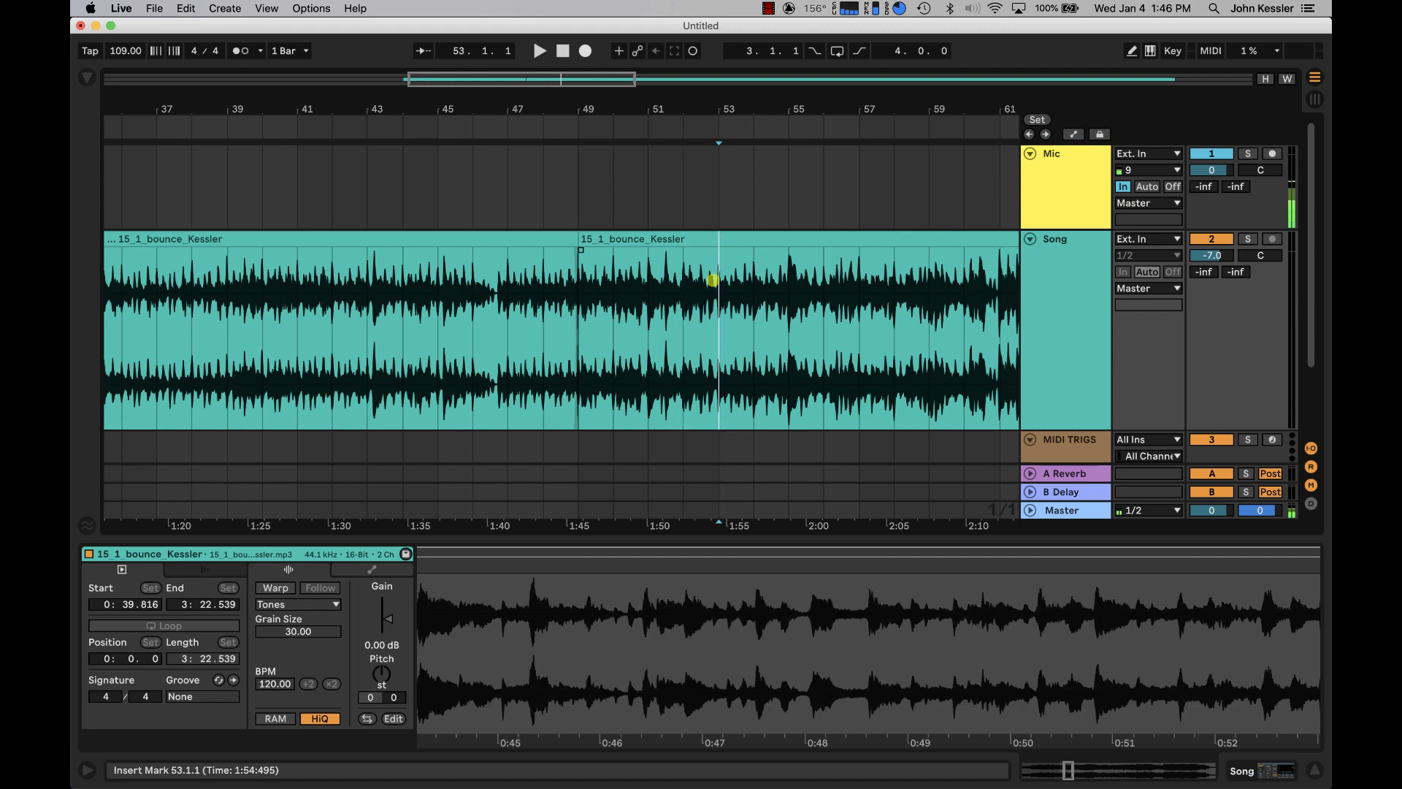
pyautogui.press('super+e')
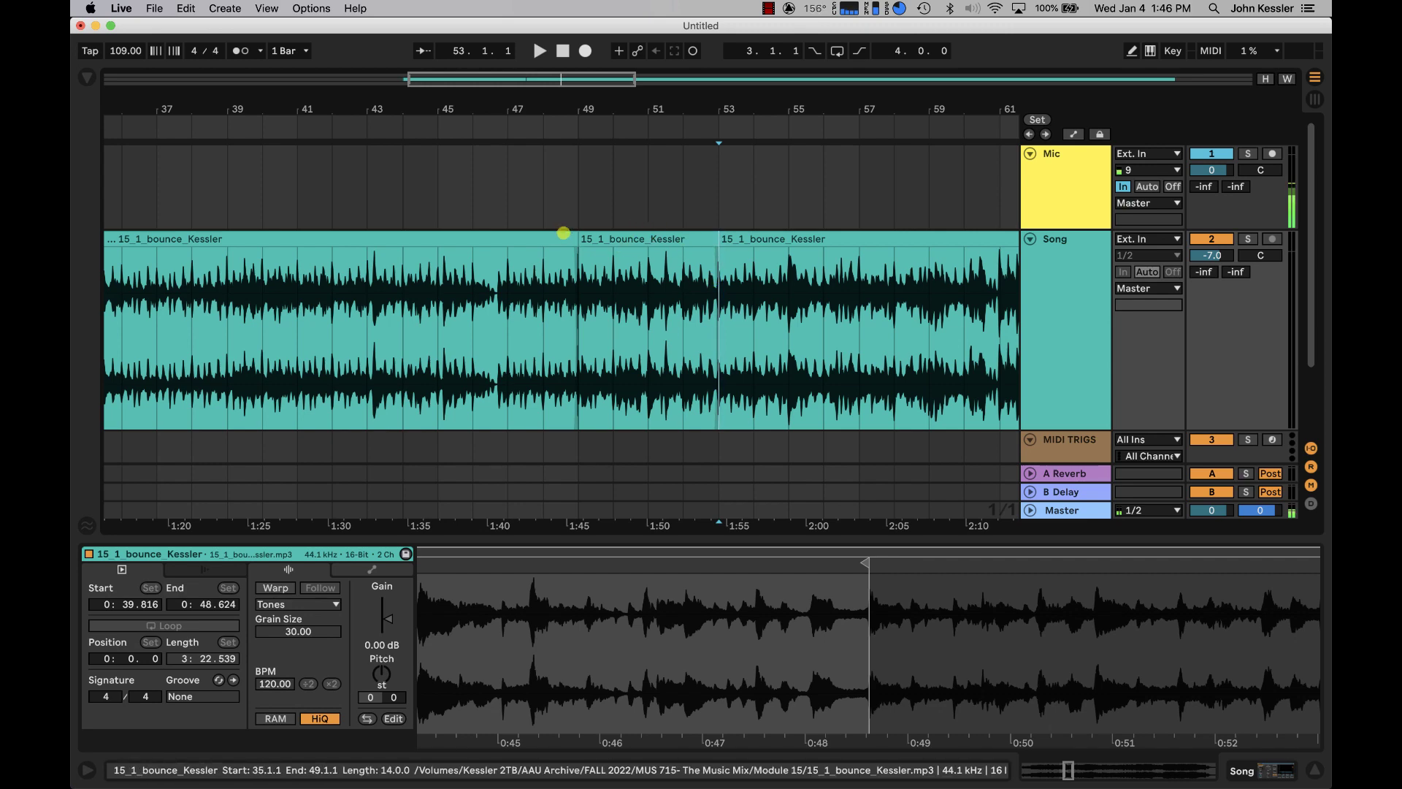
pyautogui.click(653, 239)
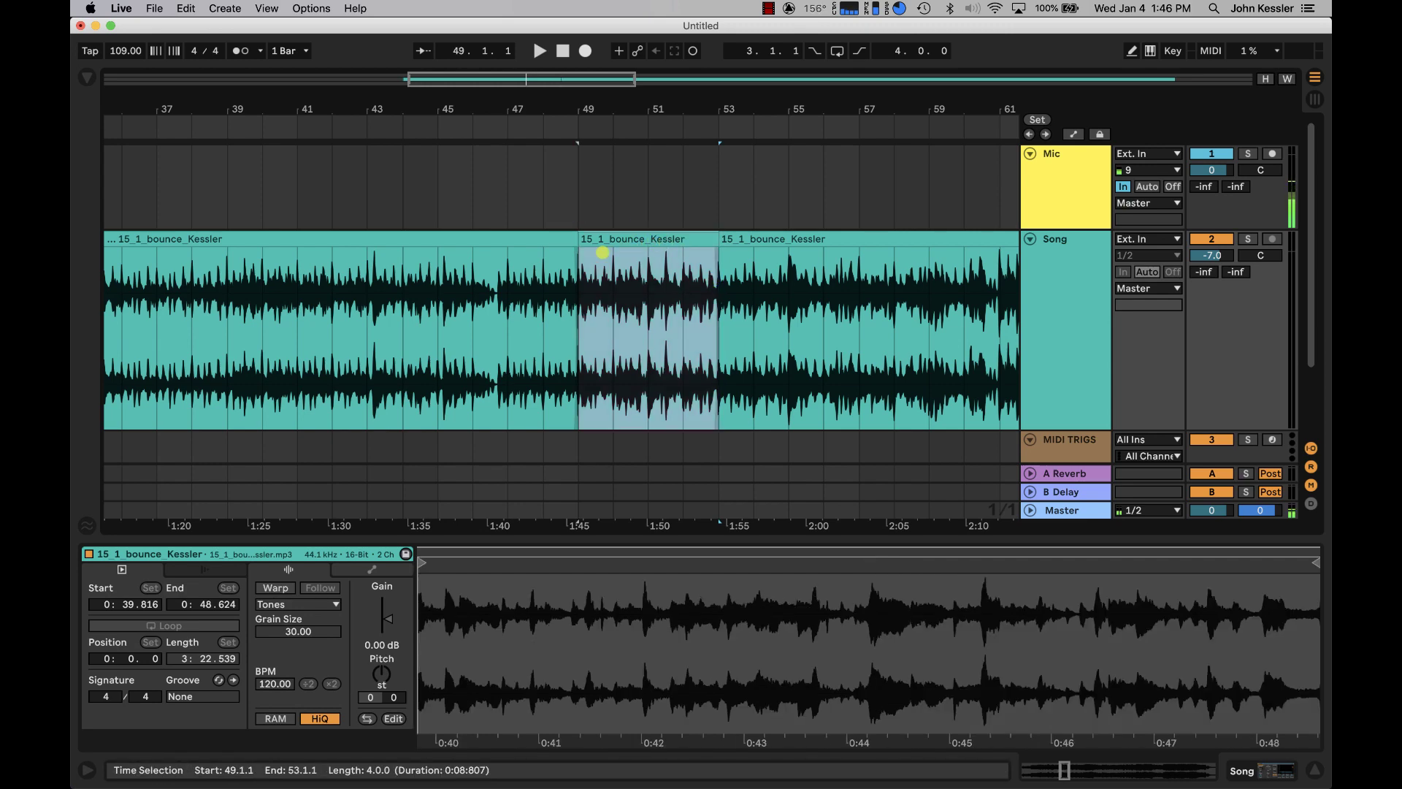
pyautogui.click(507, 240)
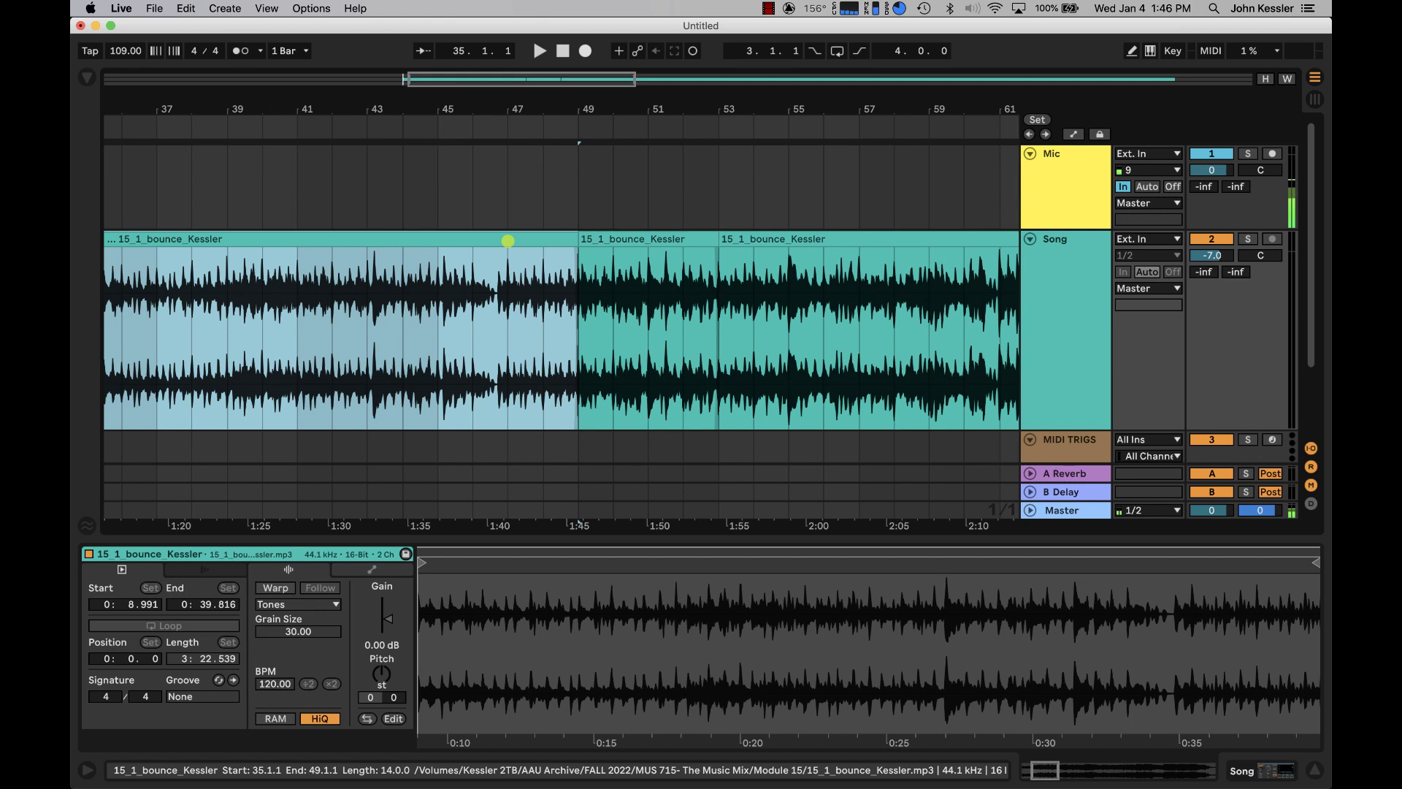
# Step: Rename the clips starting at bars 35, 49 and 53 to INTRO, LOOP and OUTRO
pyautogui.press('super+r')
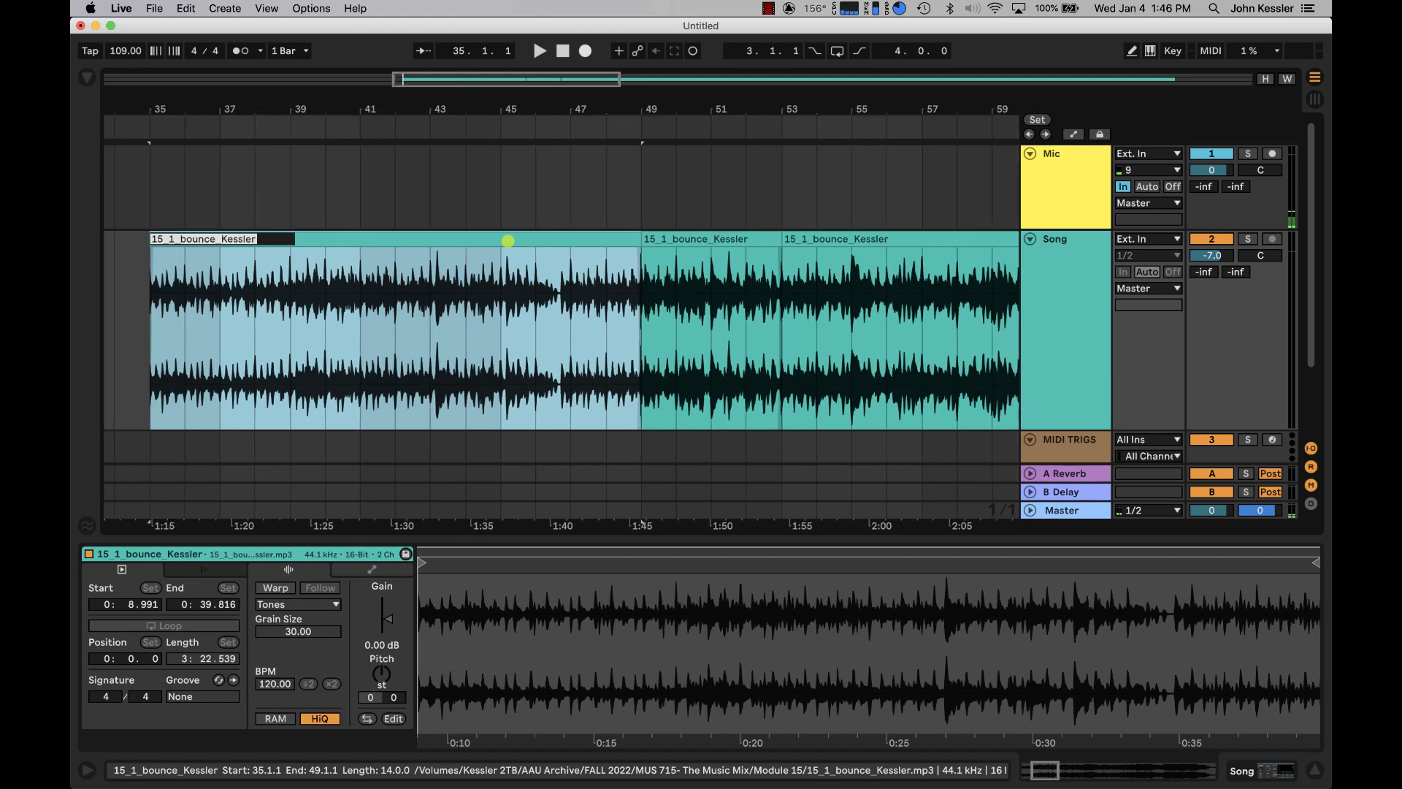
pyautogui.write('INTRO')
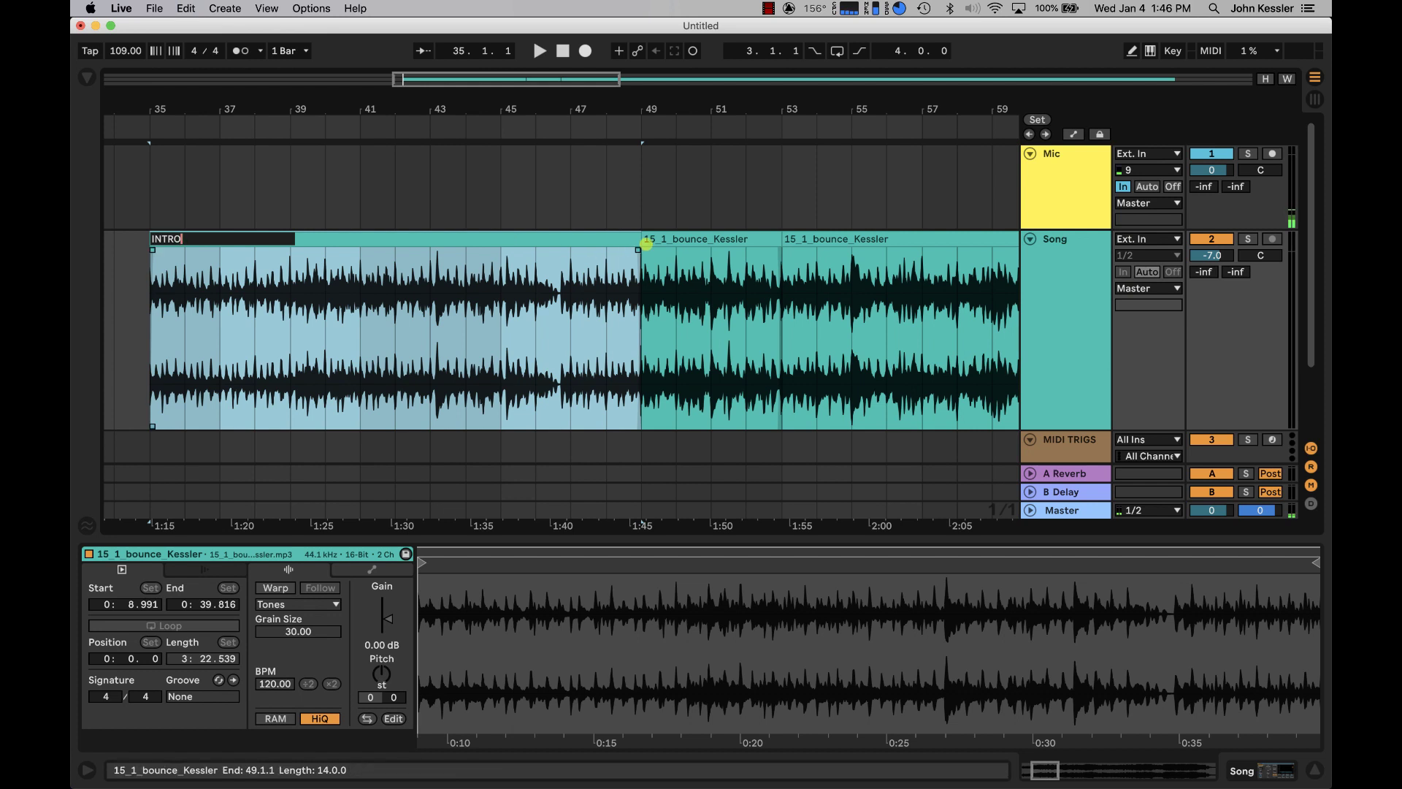
pyautogui.click(676, 240)
pyautogui.press('super+r')
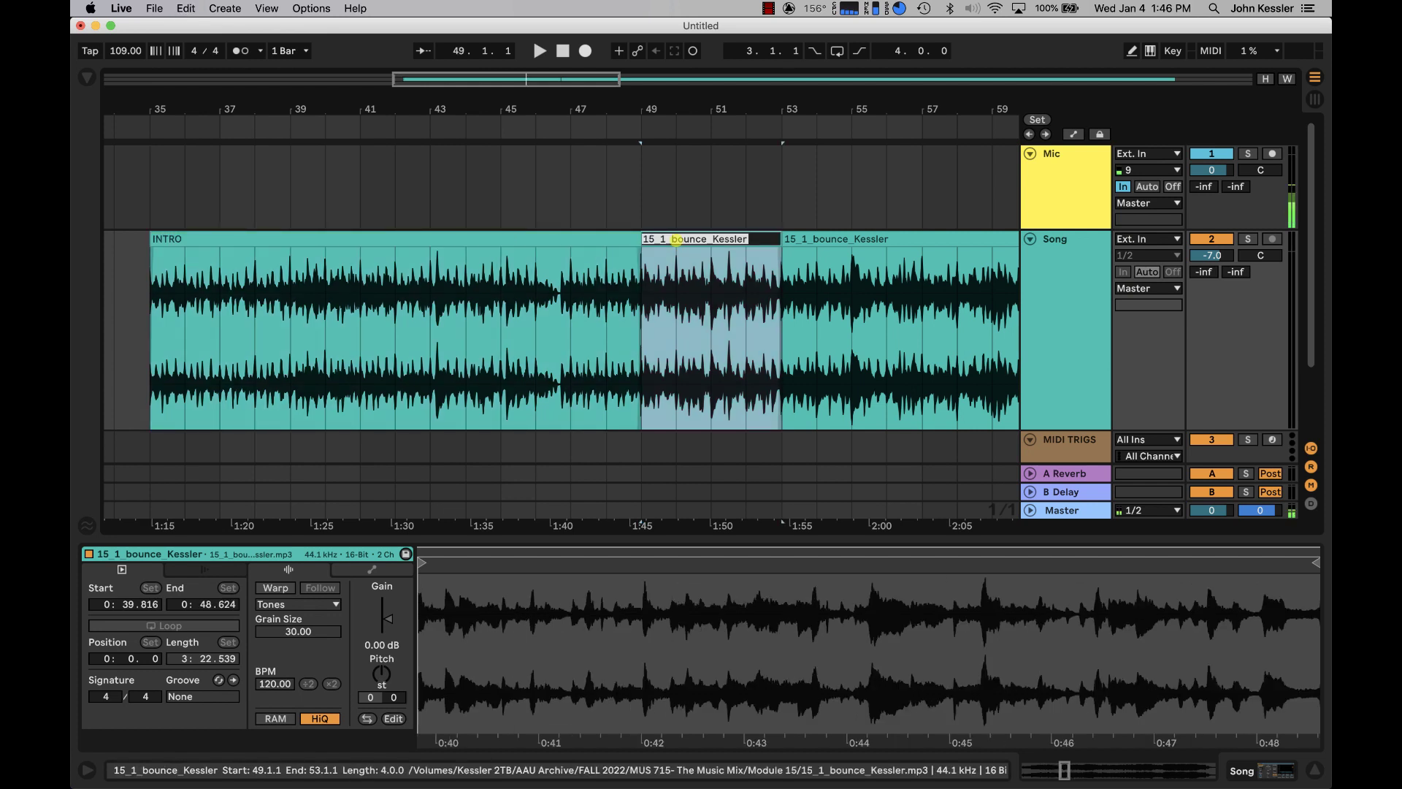
pyautogui.write('OOP')
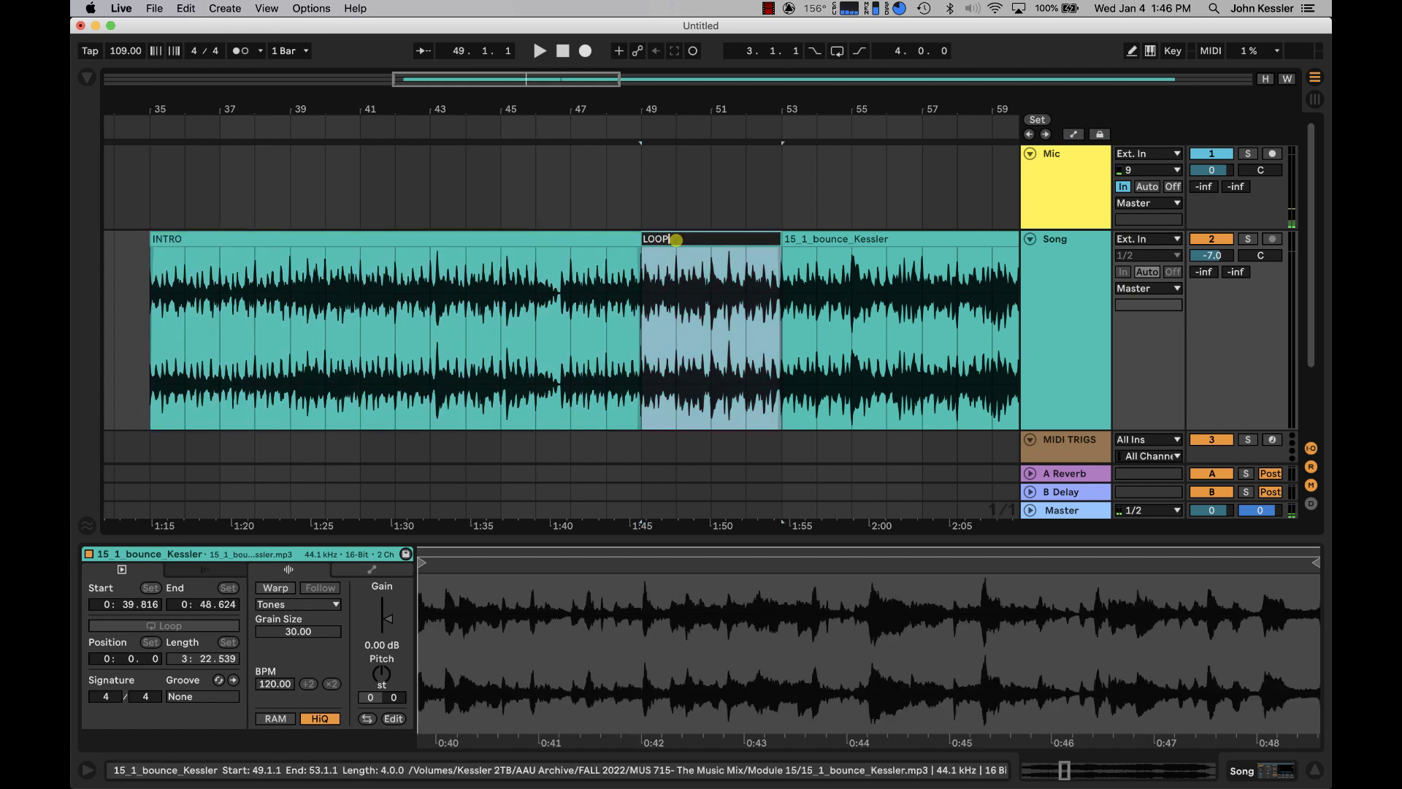
pyautogui.write('OOP')
pyautogui.press('Return')
pyautogui.click(816, 239)
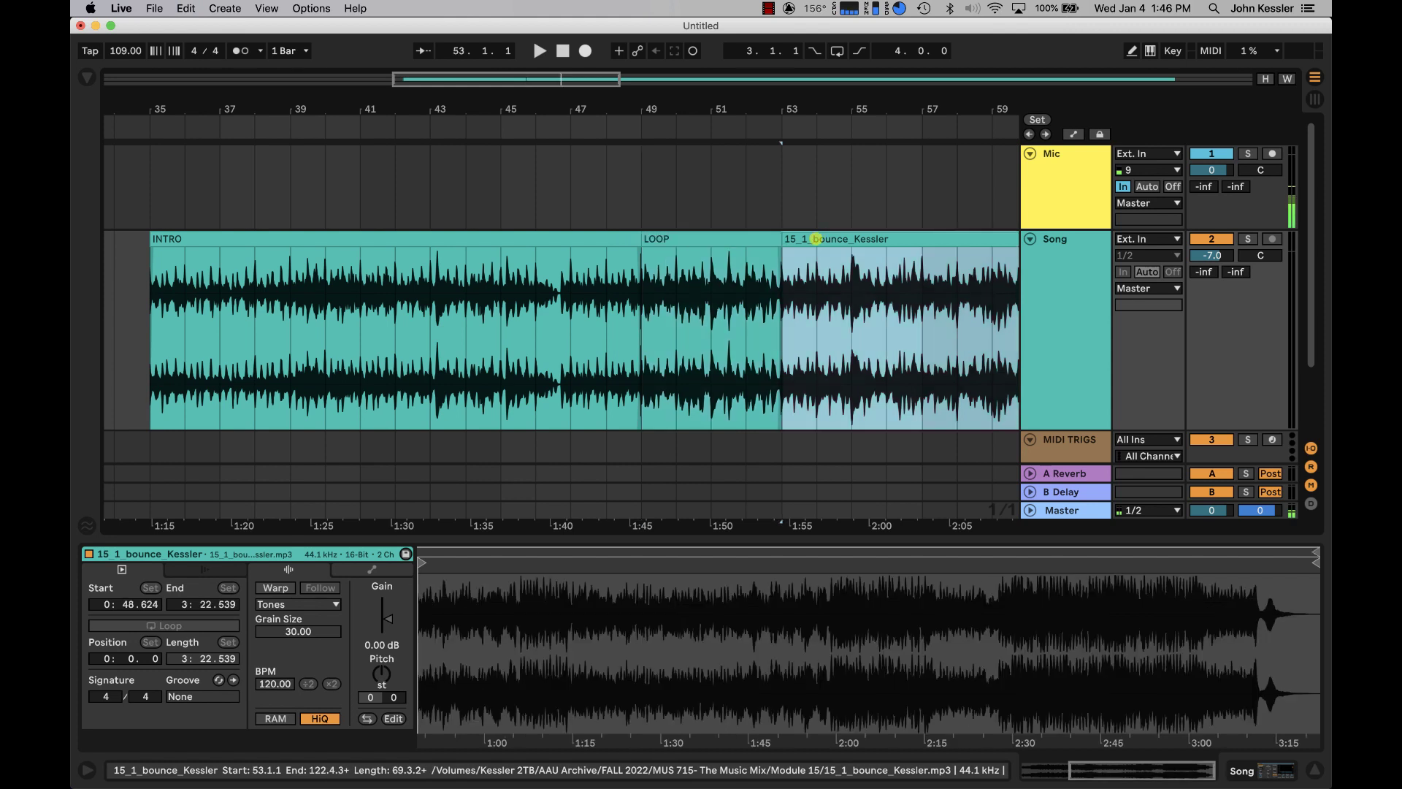
pyautogui.press('super+r')
pyautogui.write('OU')
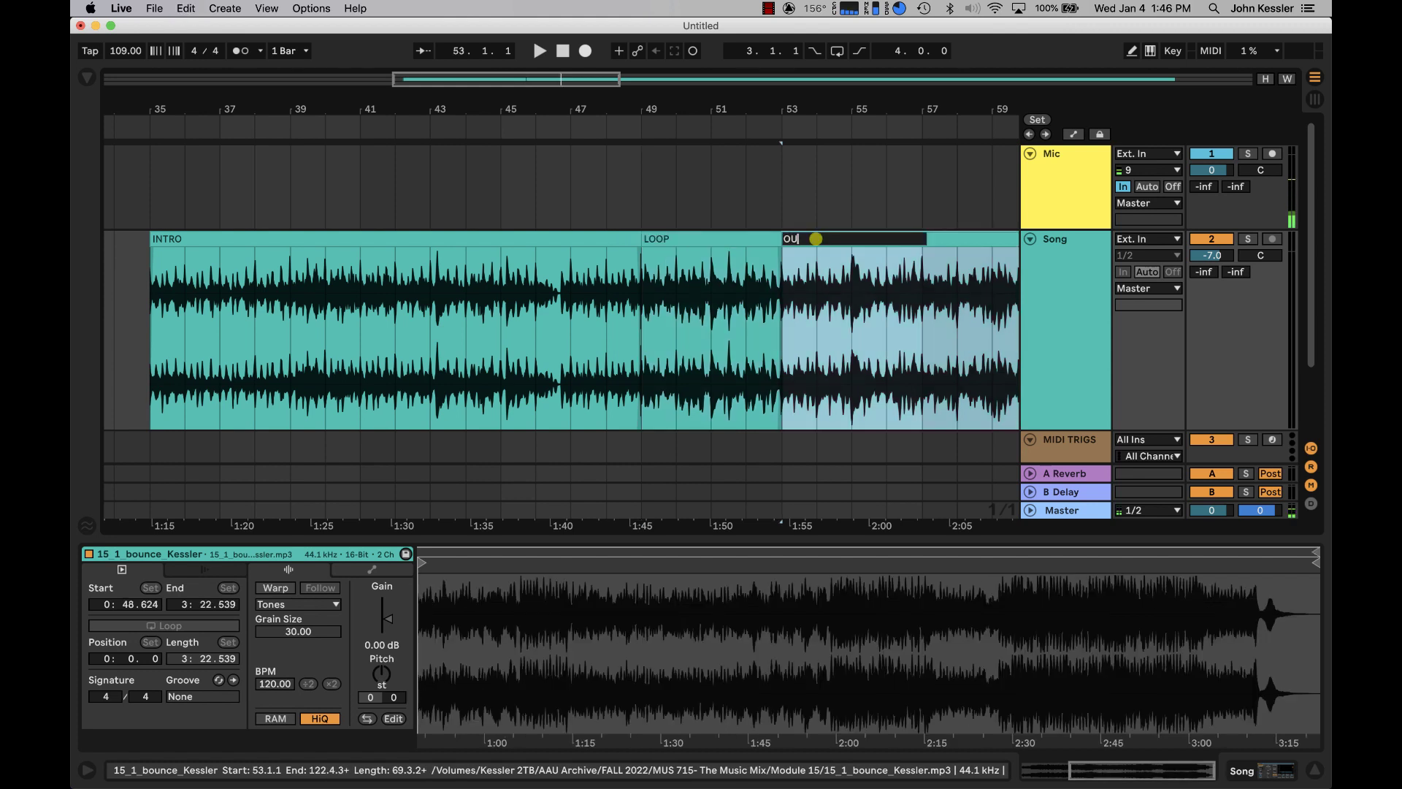
pyautogui.write('TRO')
pyautogui.press('Return')
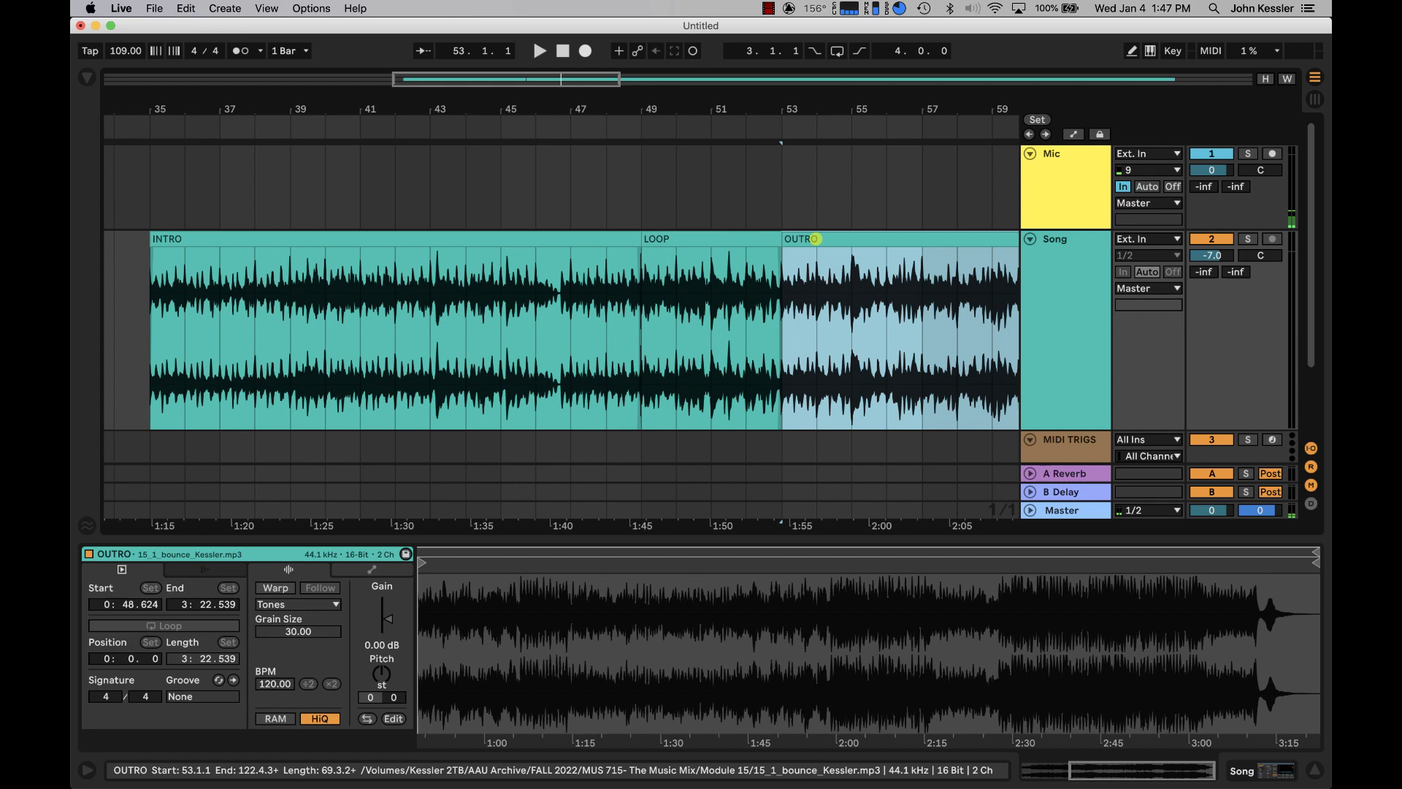
# Step: Delete the old song clip from the Song track's first Session slot
pyautogui.press('Tab')
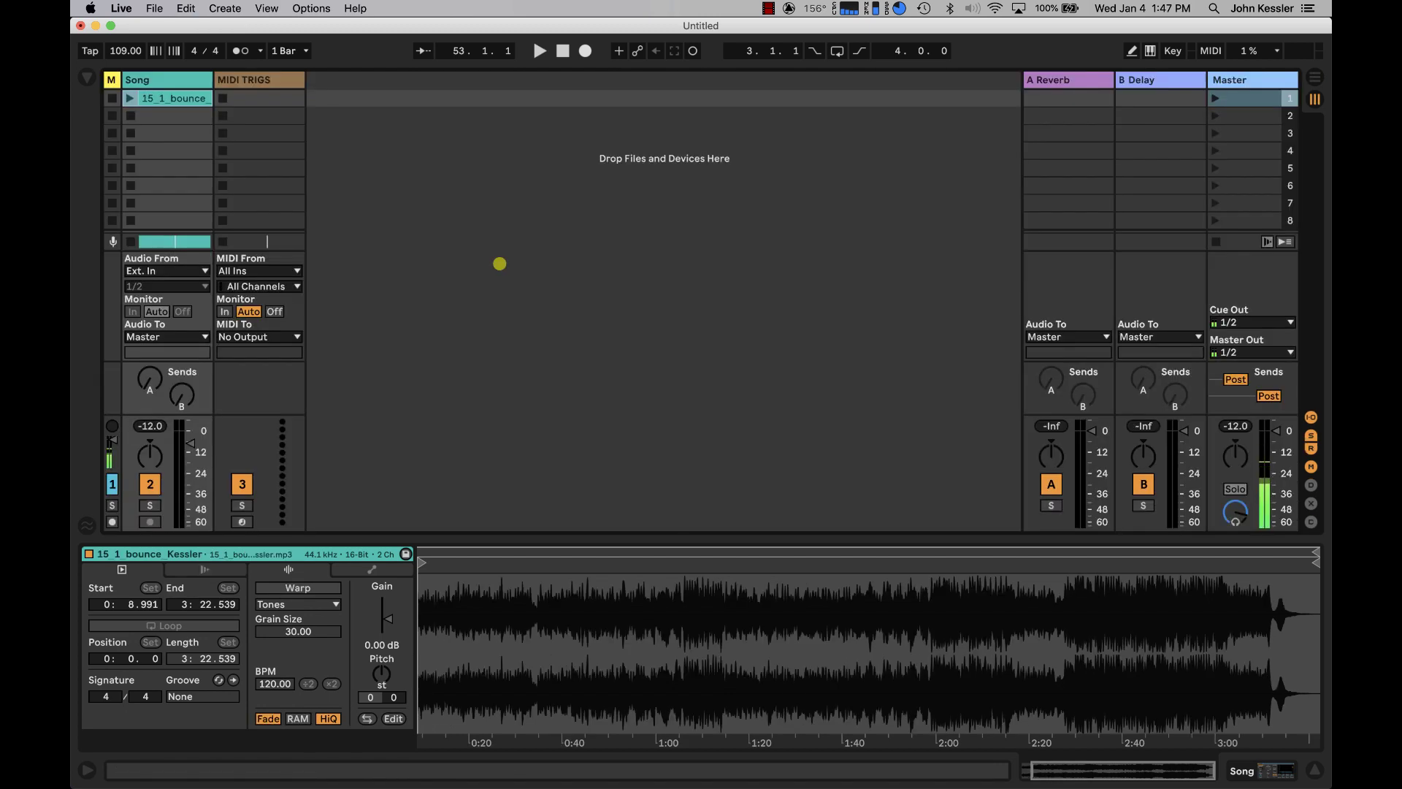
pyautogui.click(171, 101)
pyautogui.press('Delete')
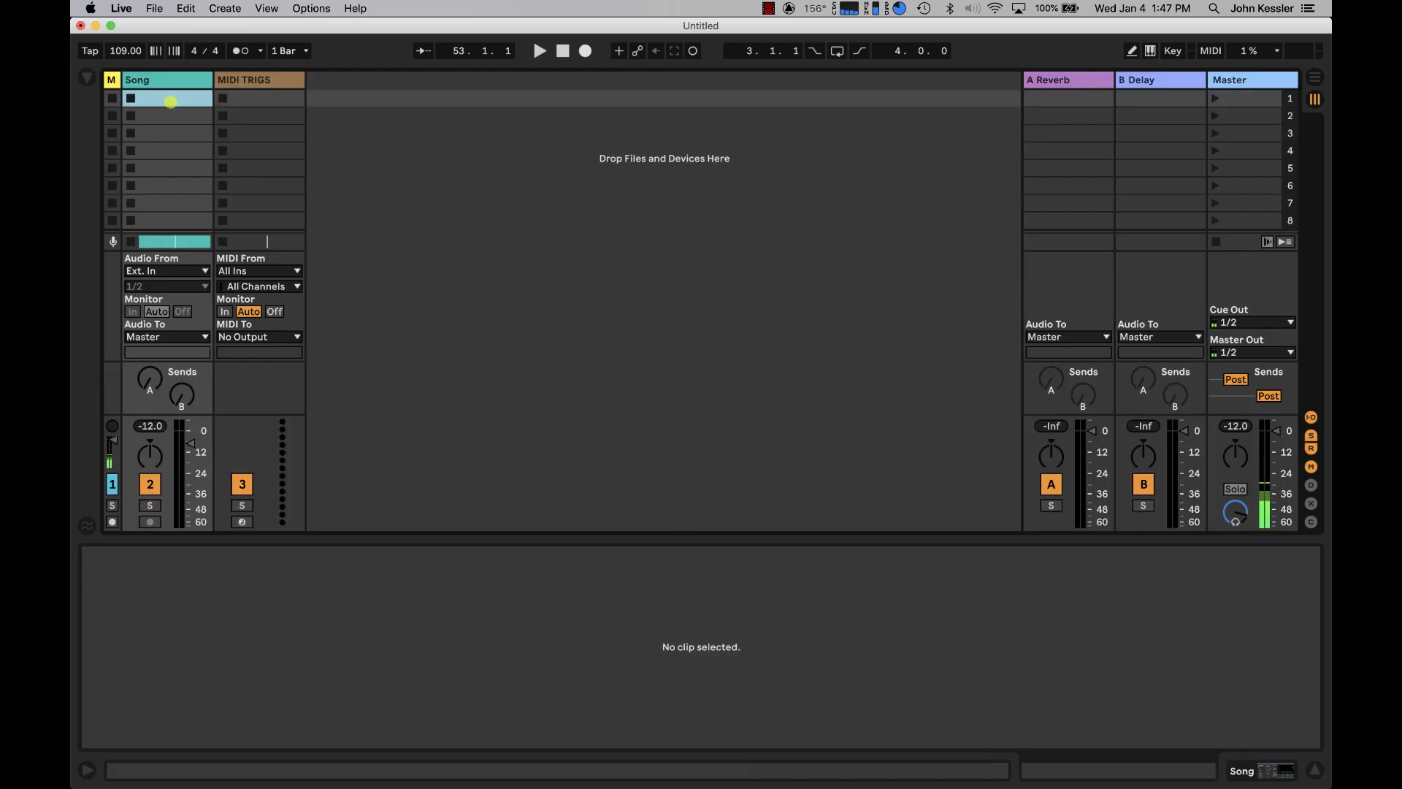
# Step: Copy INTRO, LOOP and OUTRO from the arrangement into Song slots 1, 2 and 3
pyautogui.press('Tab')
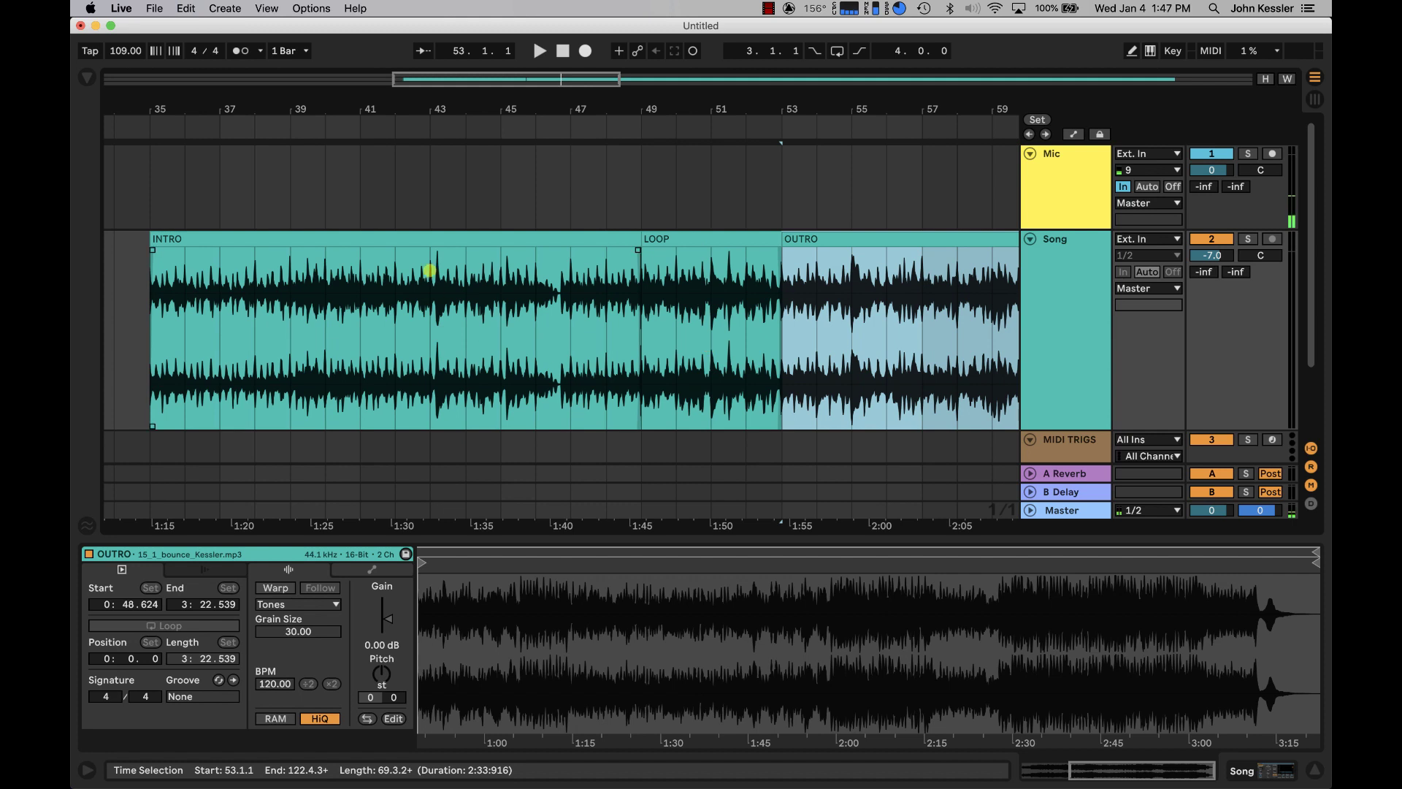
pyautogui.click(487, 239)
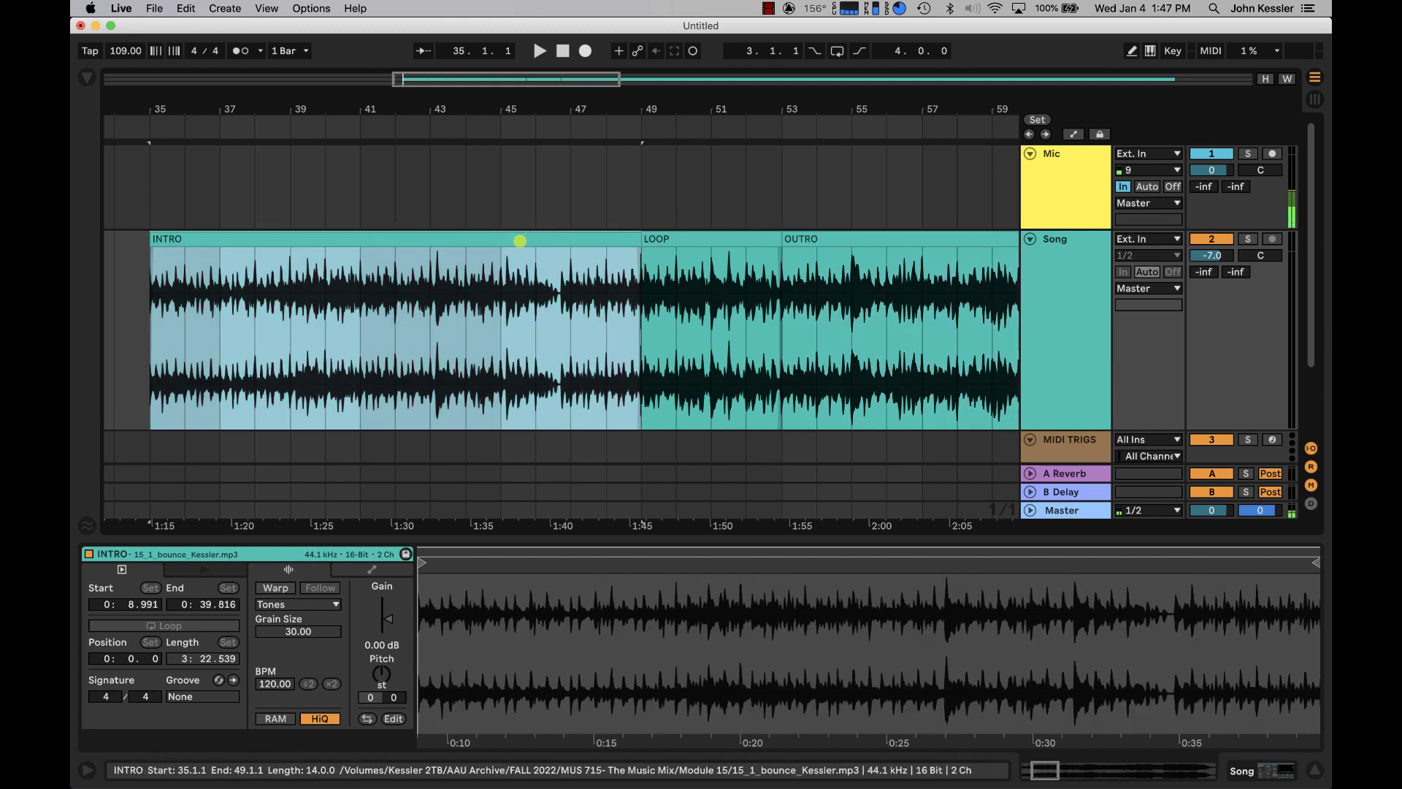
pyautogui.press('Tab')
pyautogui.moveTo(520, 240); pyautogui.dragTo(175, 97)
pyautogui.press('Tab')
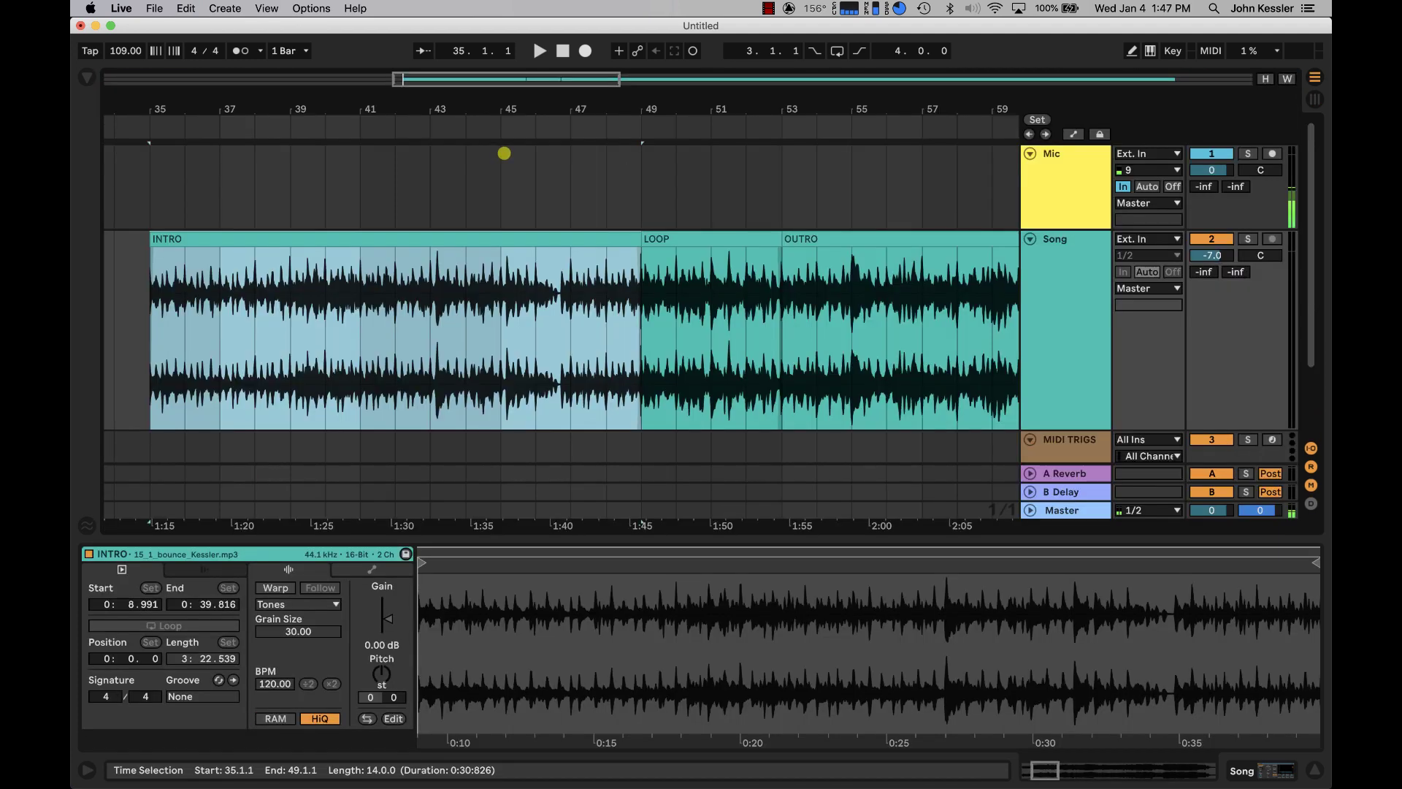
pyautogui.click(694, 238)
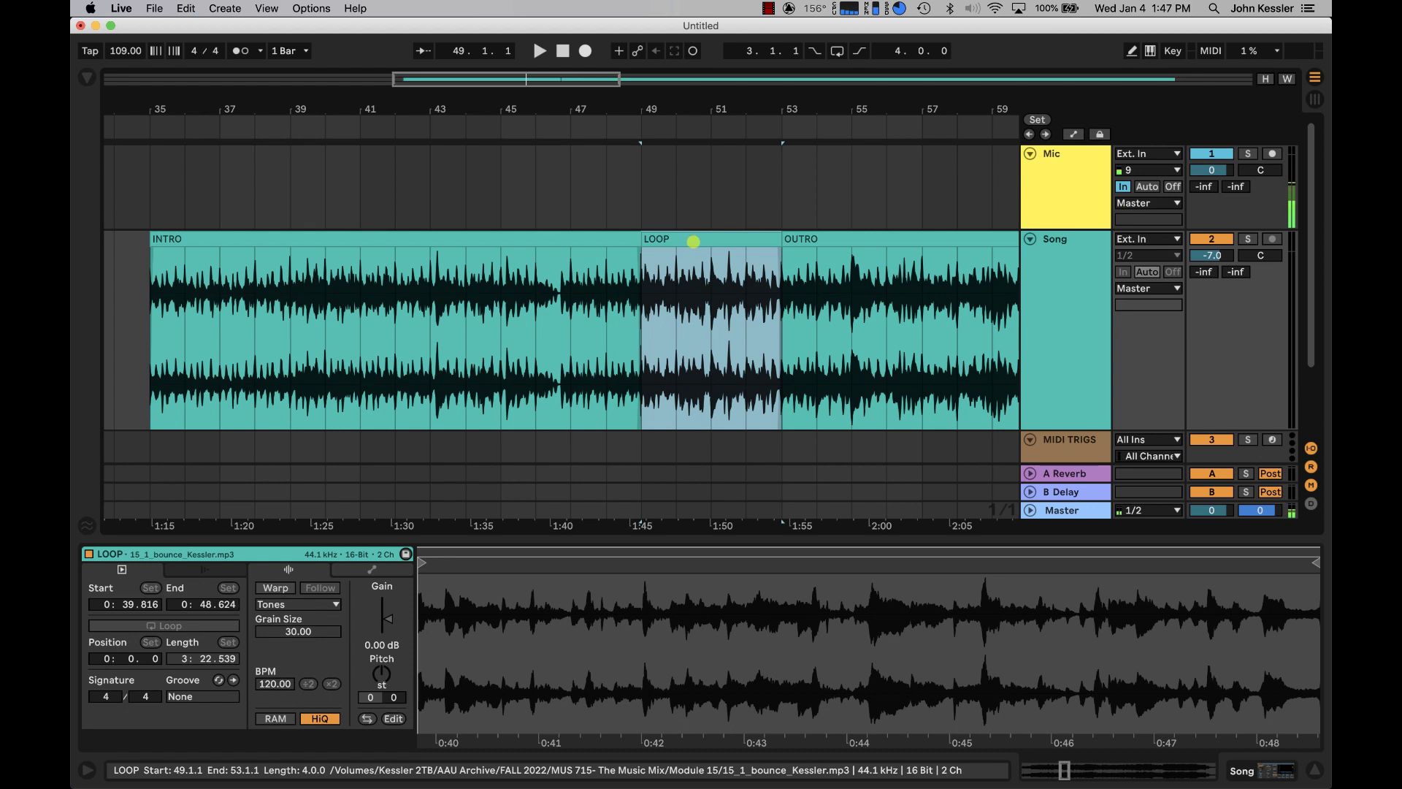
pyautogui.press('Tab')
pyautogui.moveTo(693, 241); pyautogui.dragTo(189, 117)
pyautogui.press('Tab')
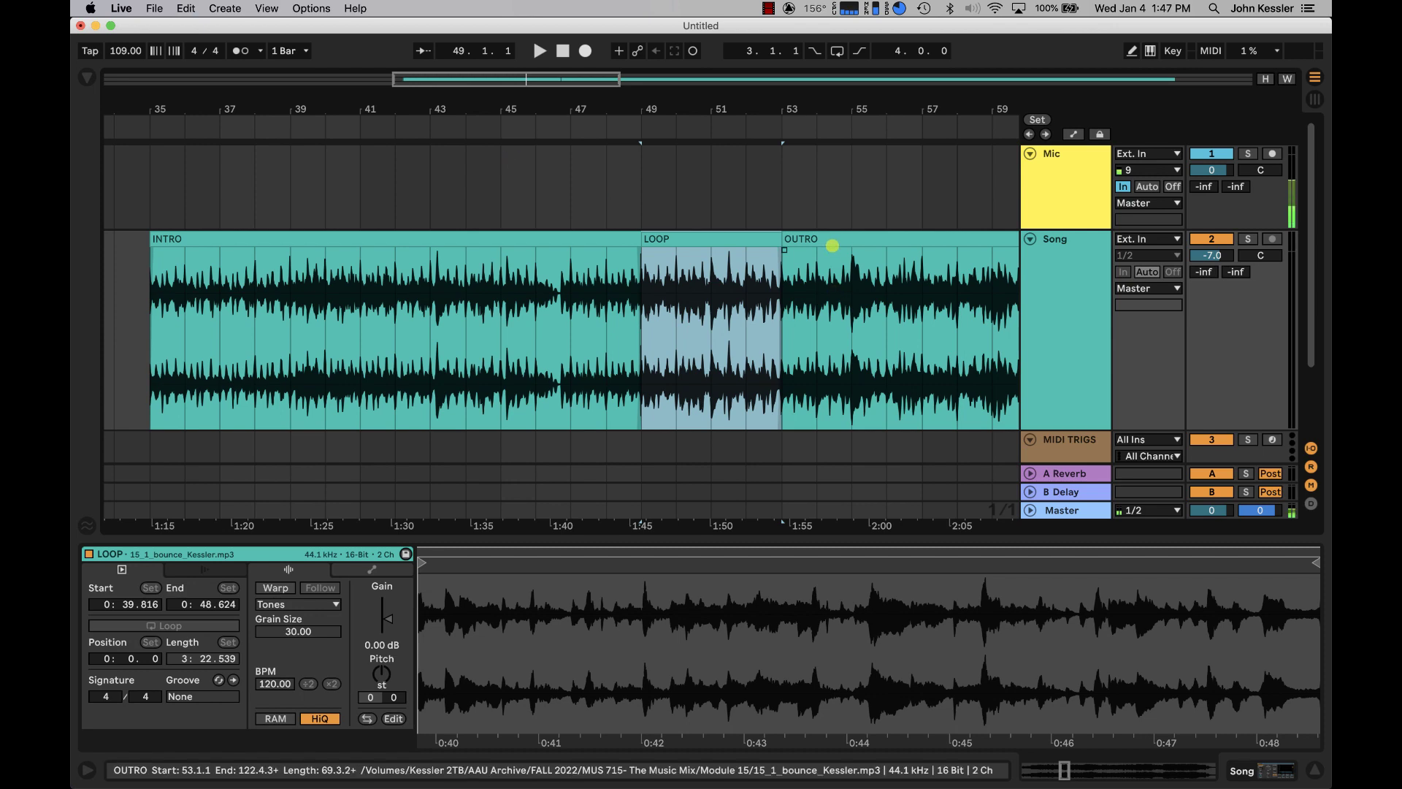
pyautogui.moveTo(836, 239); pyautogui.dragTo(160, 140)
pyautogui.press('Tab')
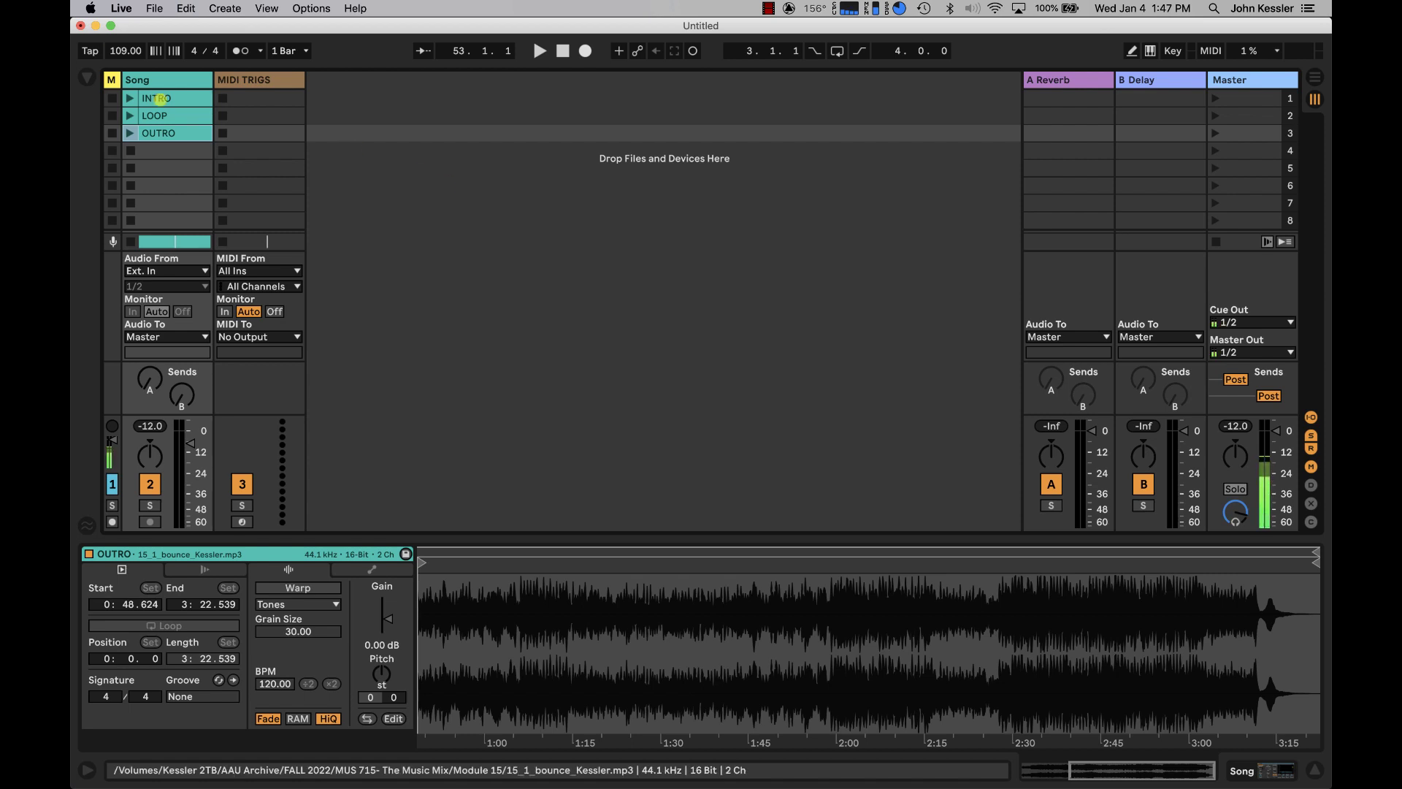
# Step: Launch the INTRO, LOOP and OUTRO clips one after another
pyautogui.click(144, 99)
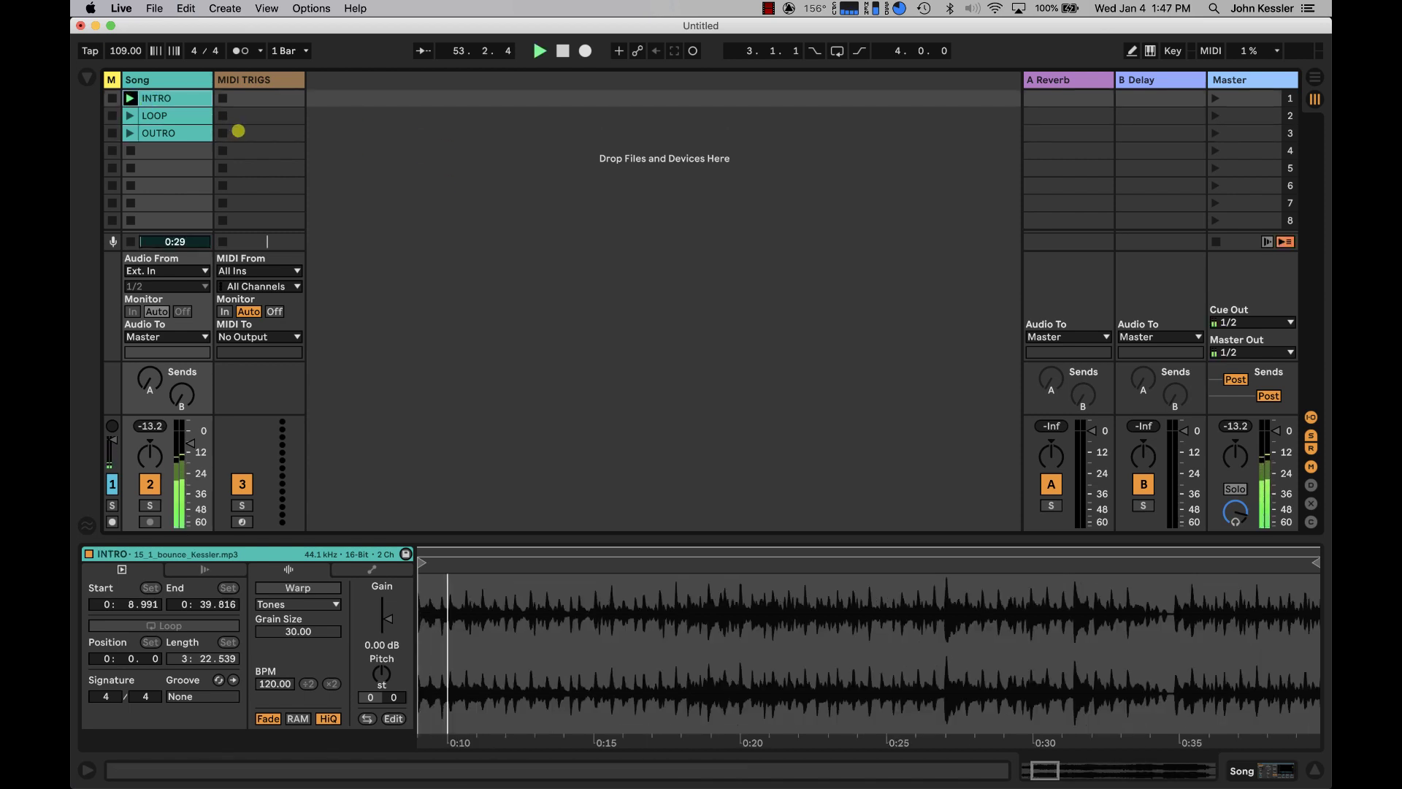
pyautogui.click(131, 115)
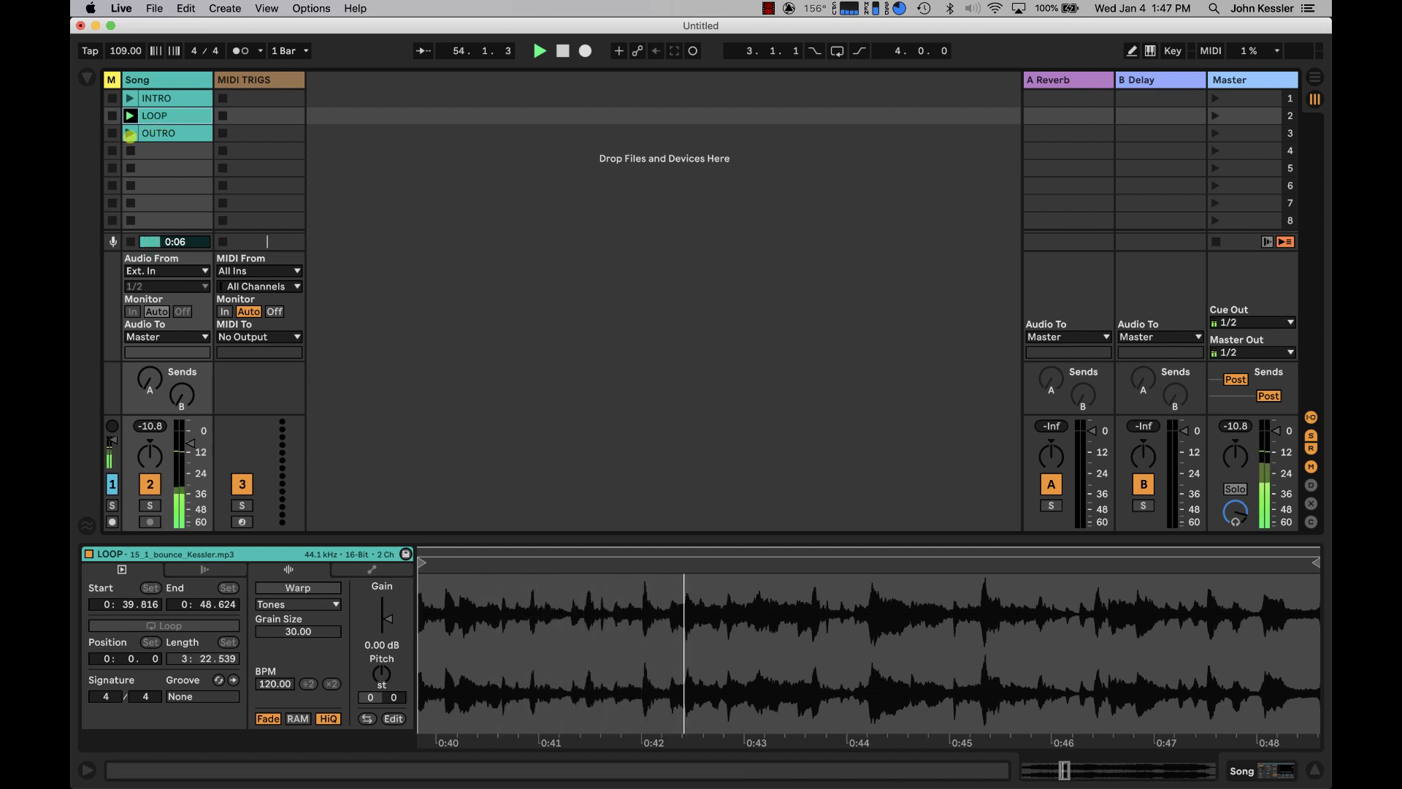
pyautogui.click(131, 134)
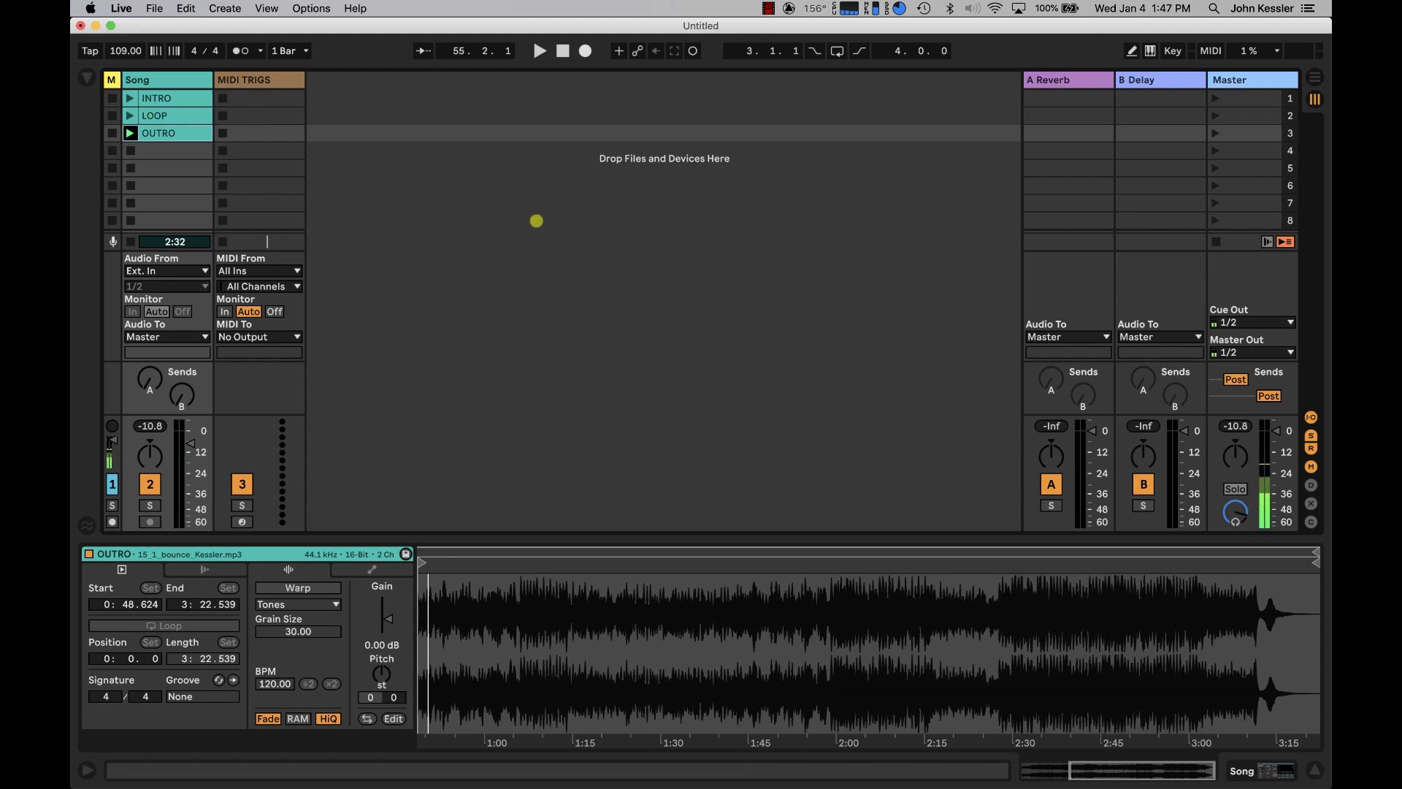
# Step: Toggle between Arrangement and Session views, ending in Session view with OUTRO playing
pyautogui.press('Tab')
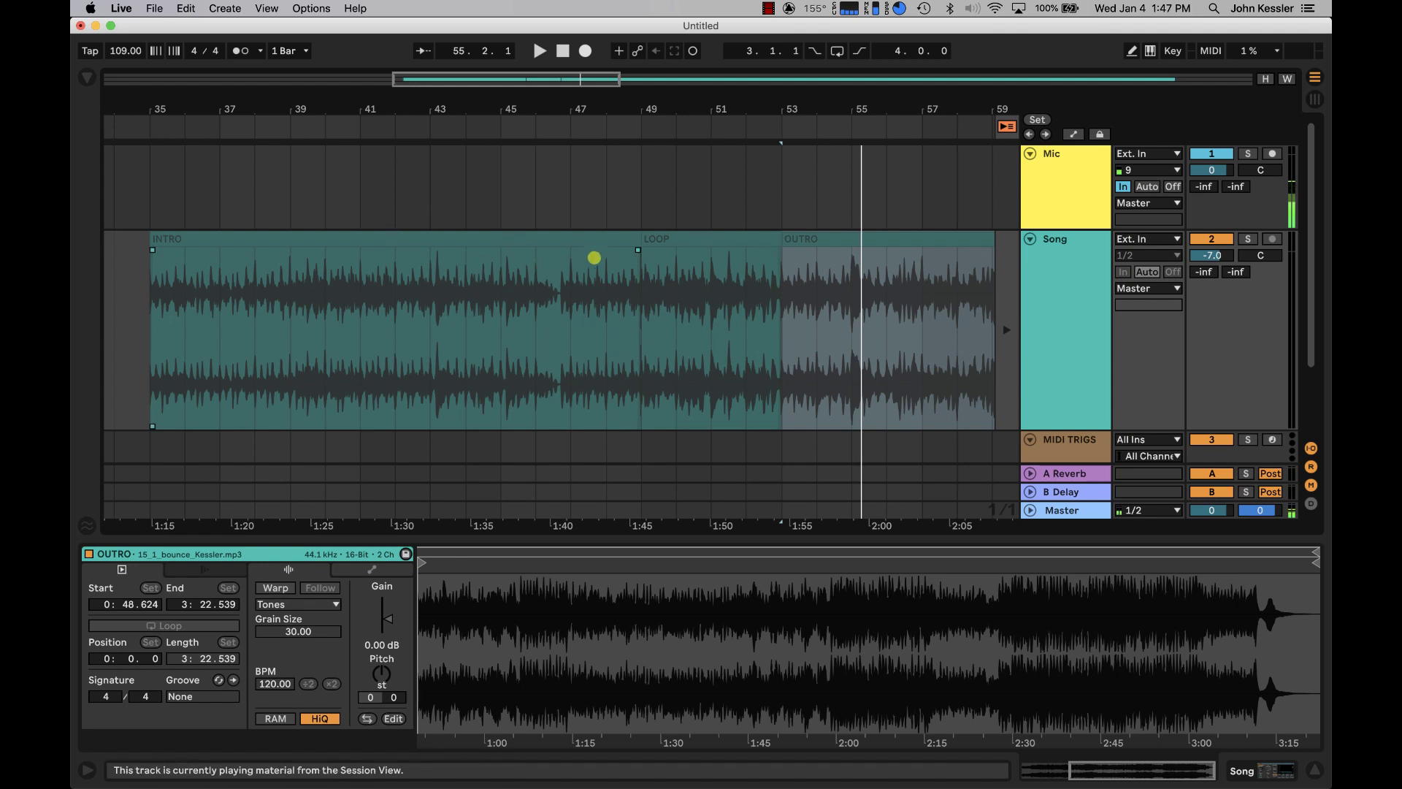
pyautogui.press('Tab')
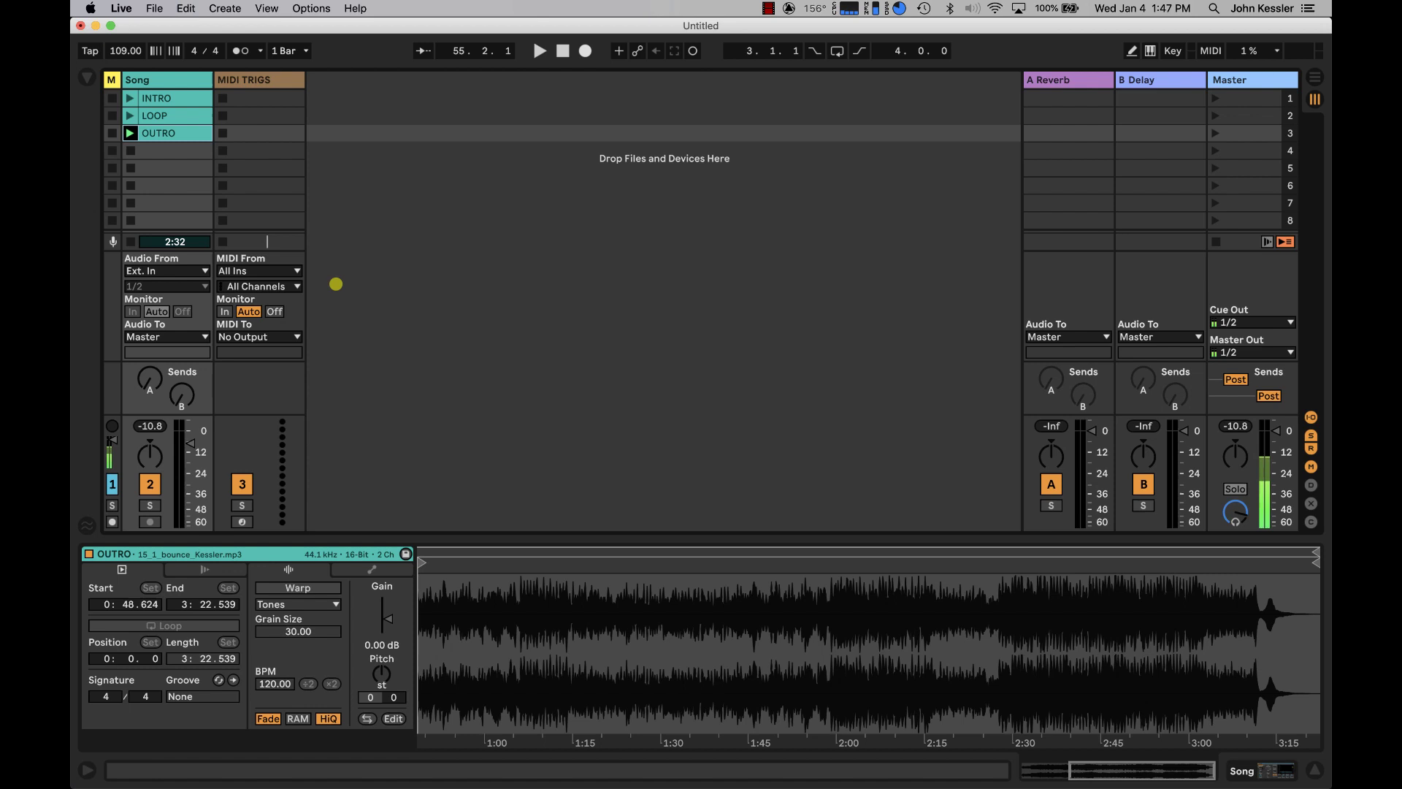
pyautogui.press('Tab')
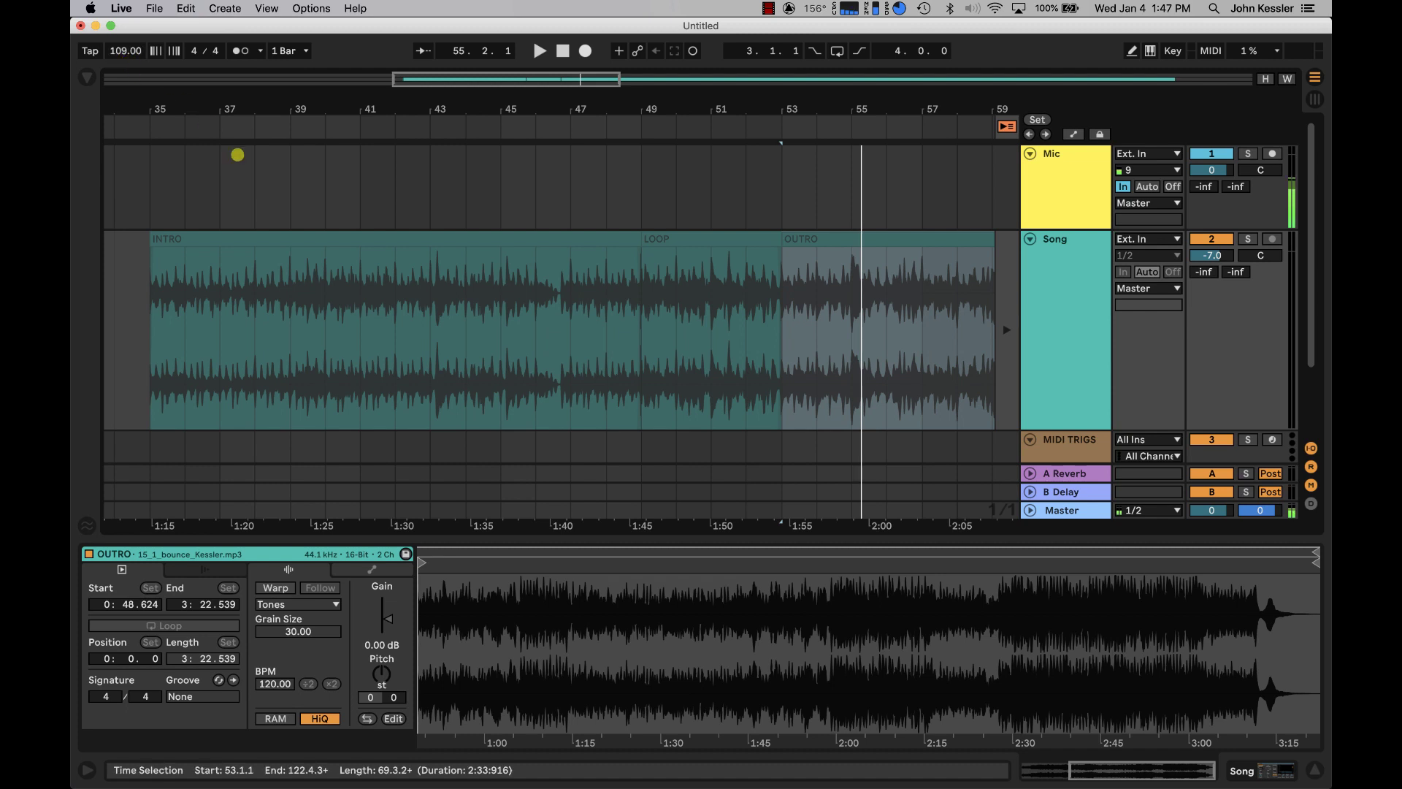
pyautogui.press('Tab')
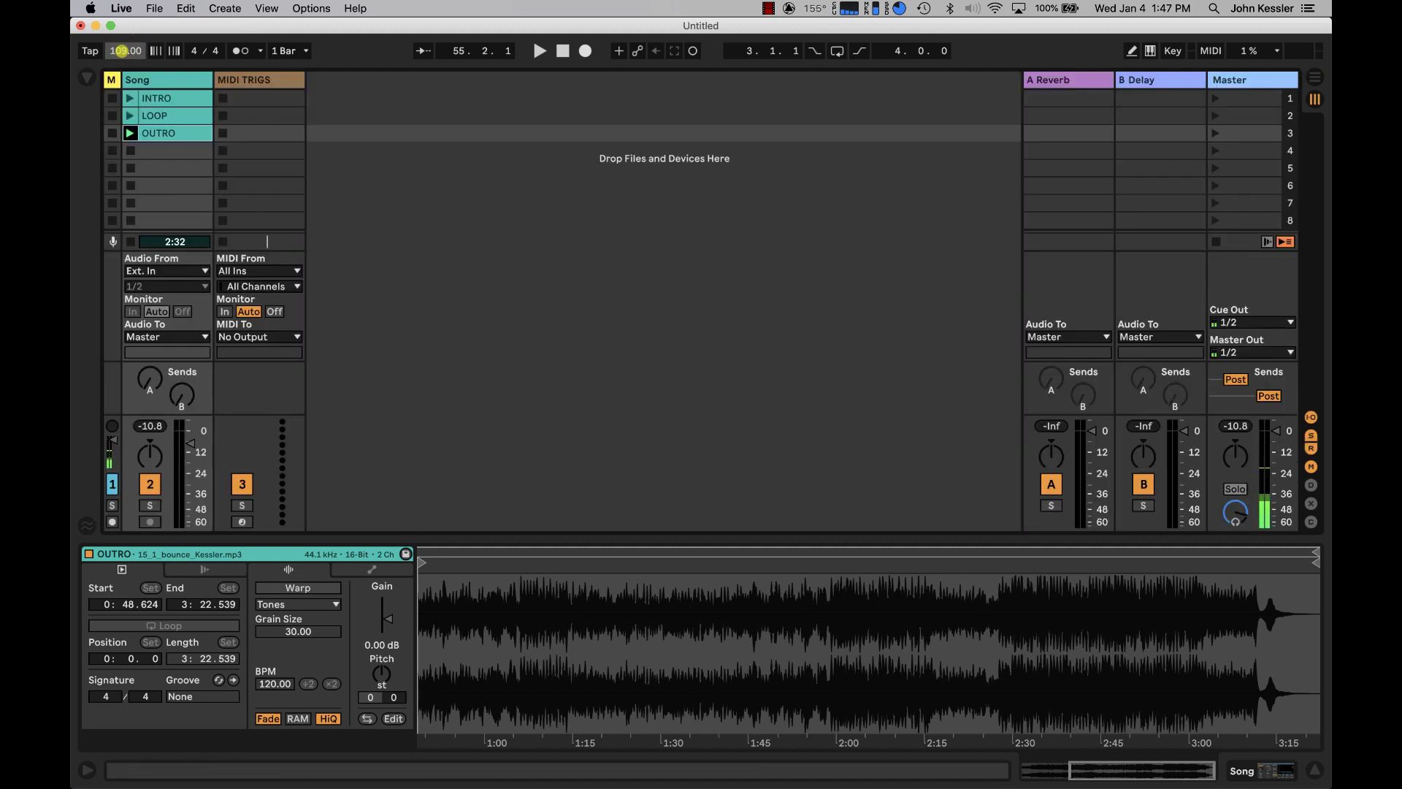
# Step: Enter 120 in the control bar's tempo field so the set runs at 120.00 BPM
pyautogui.press('Tab')
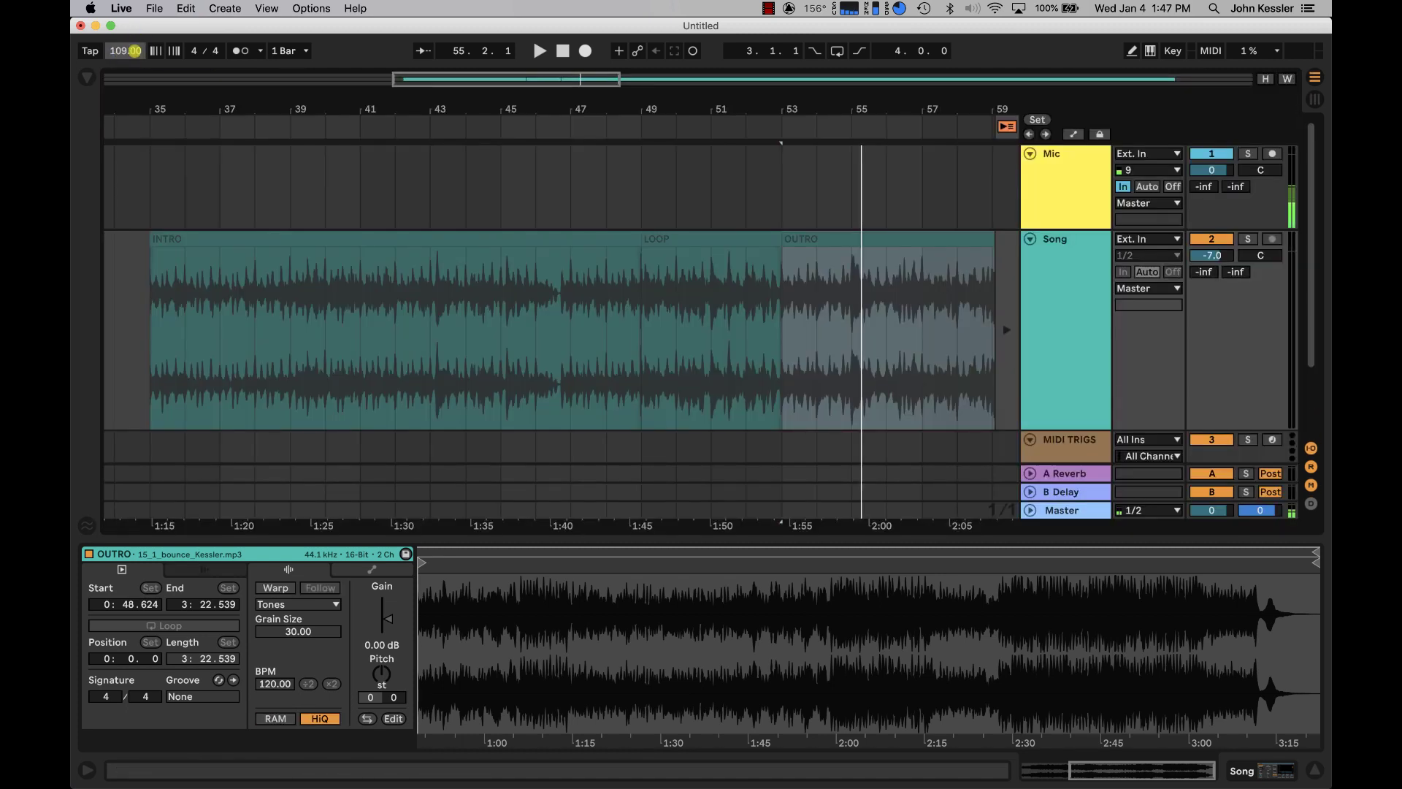
pyautogui.press('Tab')
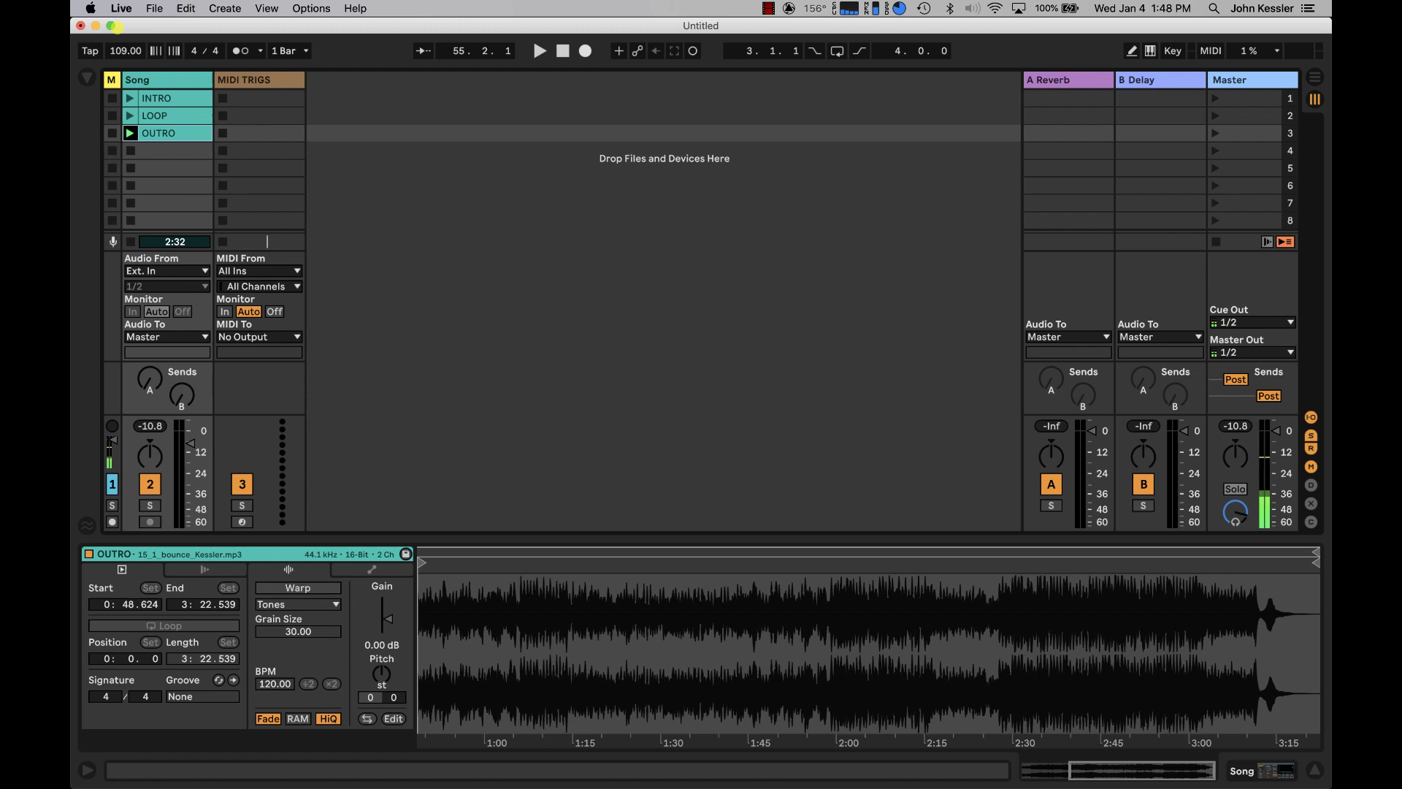
pyautogui.click(121, 46)
pyautogui.write('120')
pyautogui.press('Return')
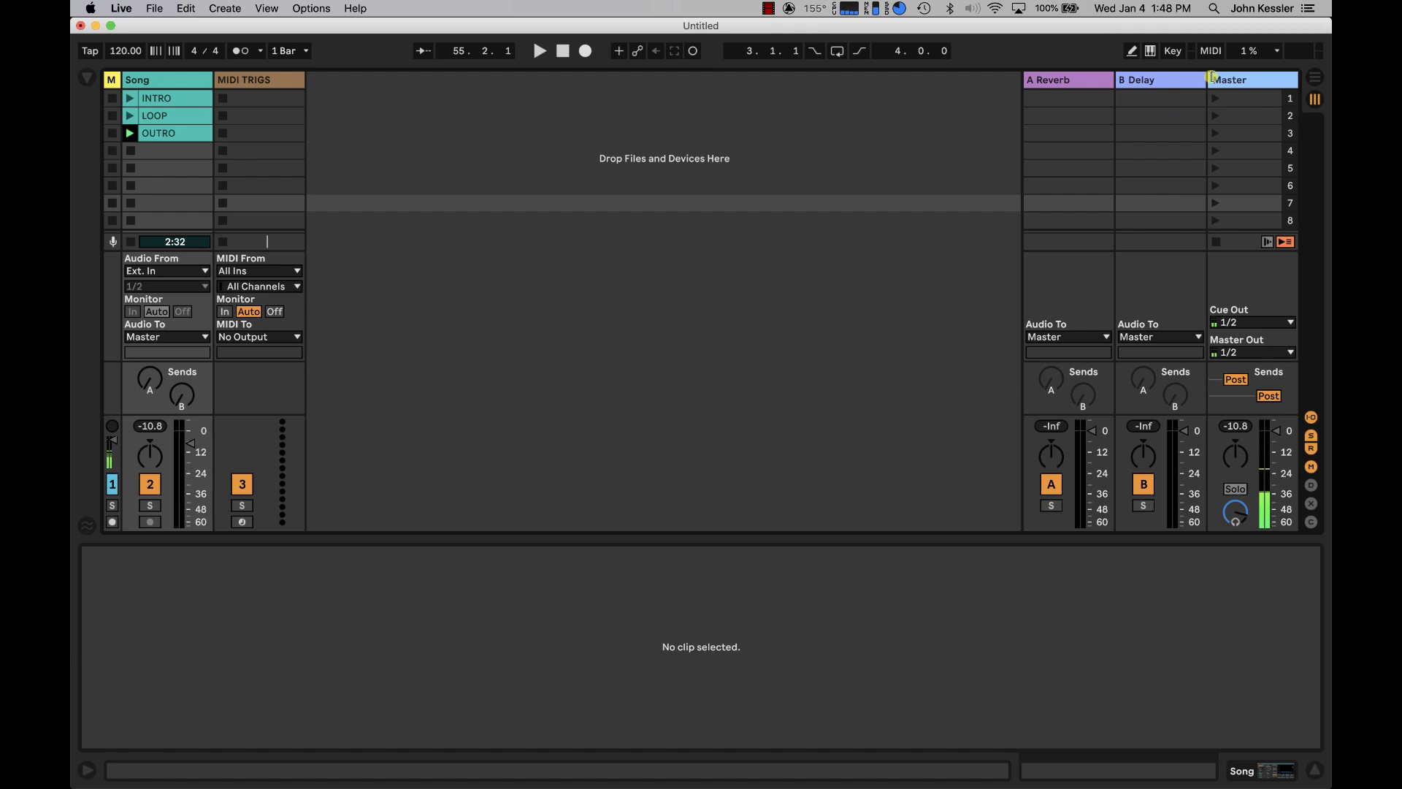
# Step: Reveal the scene tempo column, enter 109 for scenes 1–3, then launch and stop scene 1
pyautogui.click(1211, 76)
pyautogui.moveTo(1208, 76); pyautogui.dragTo(1154, 76)
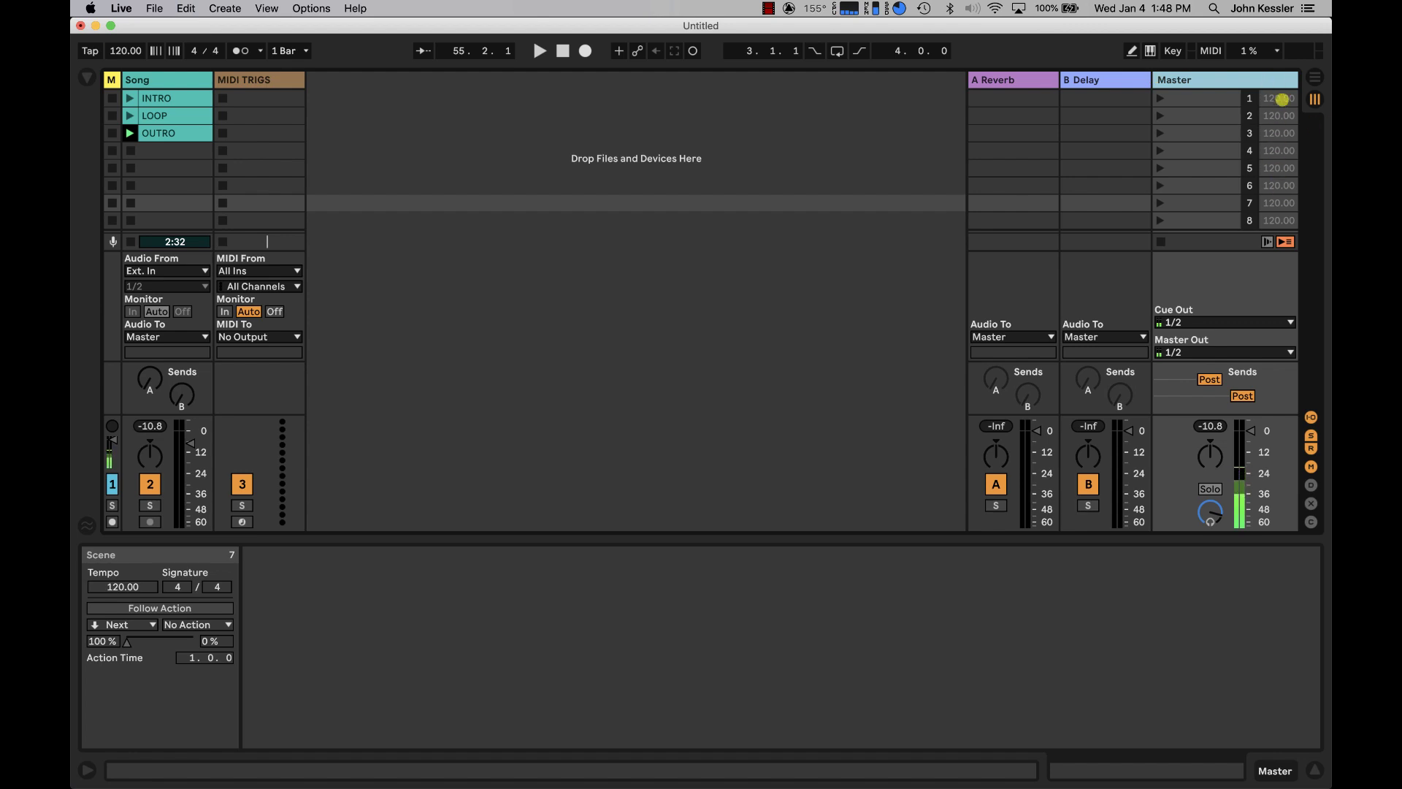
pyautogui.click(1274, 100)
pyautogui.write('109')
pyautogui.click(1274, 114)
pyautogui.write('109')
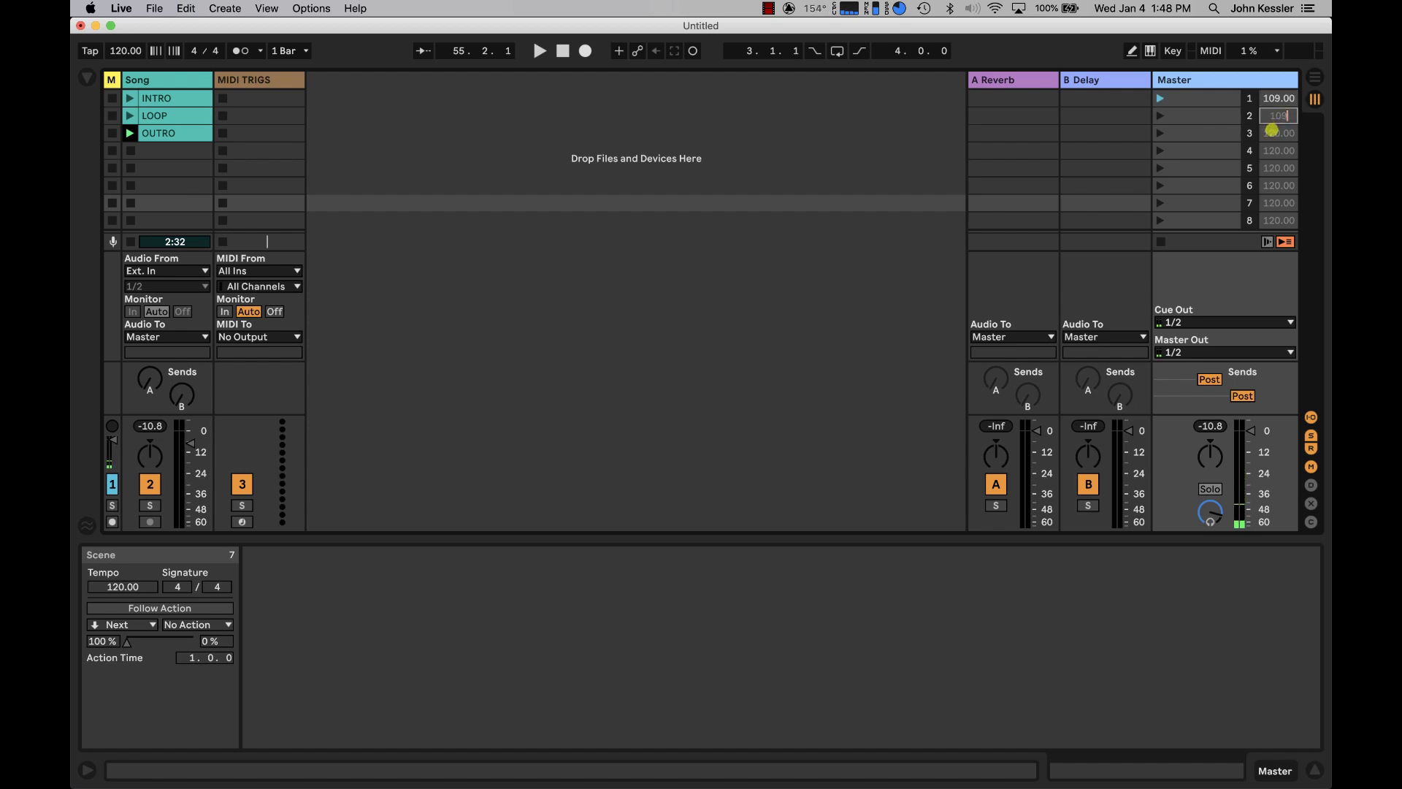
pyautogui.click(1273, 133)
pyautogui.write('10')
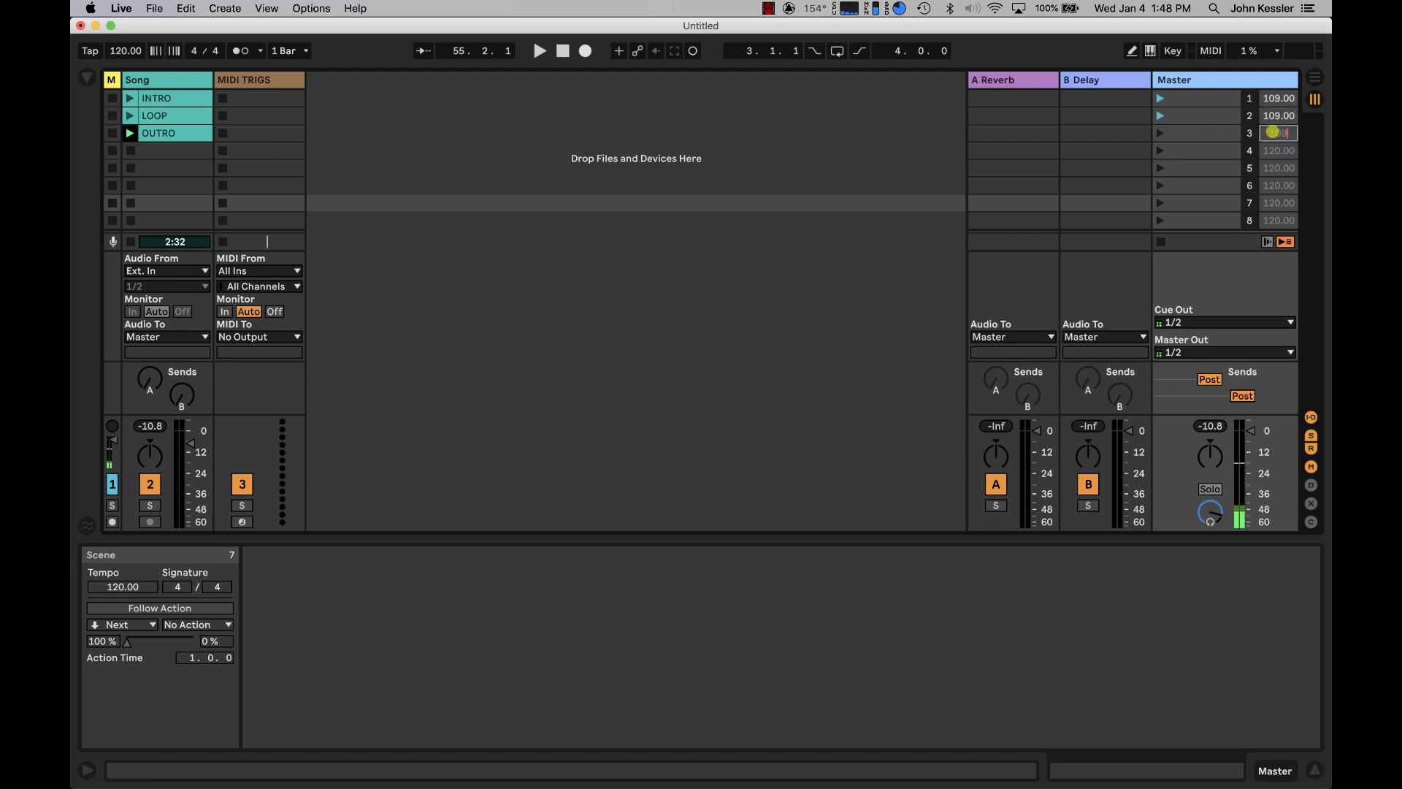
pyautogui.write('9')
pyautogui.press('Return')
pyautogui.click(1159, 98)
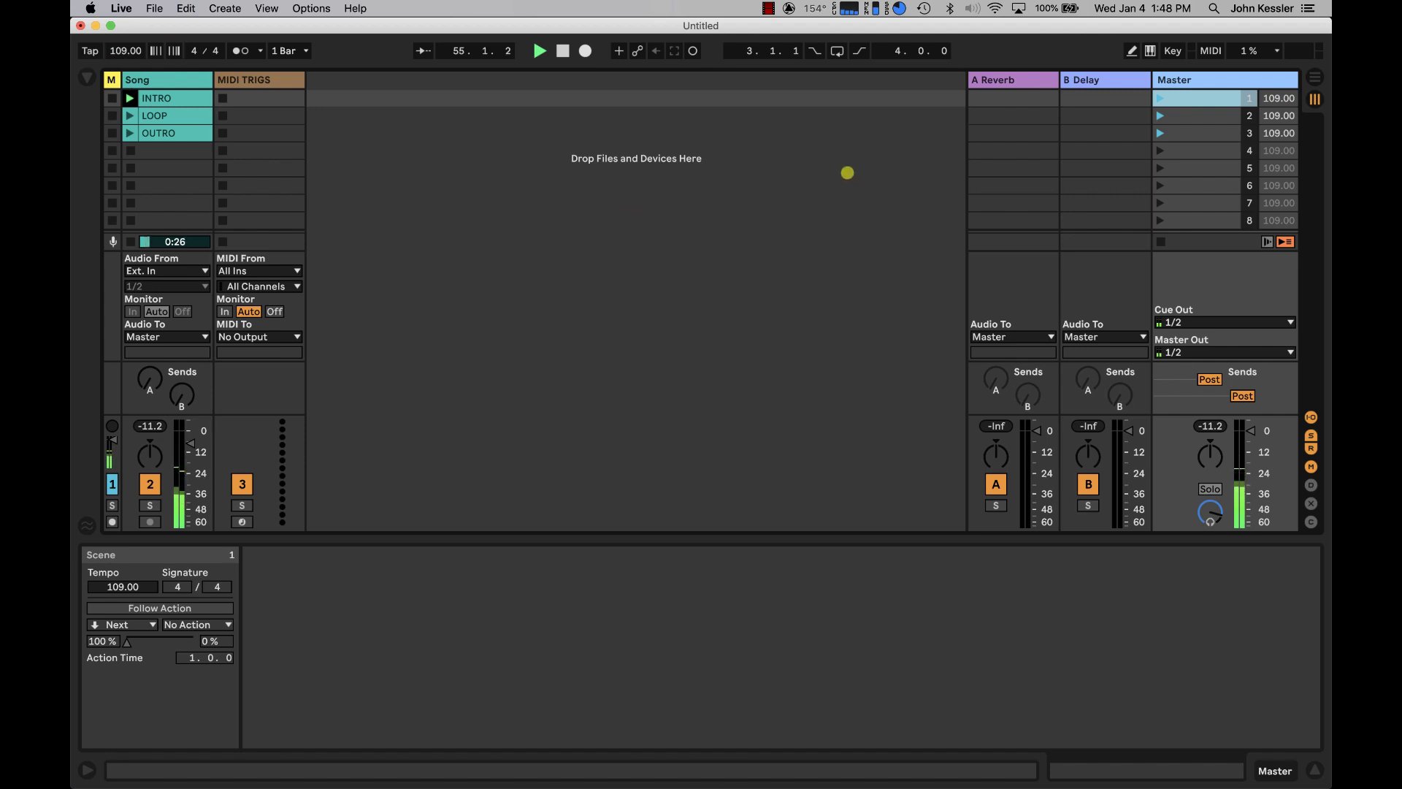
pyautogui.press('space')
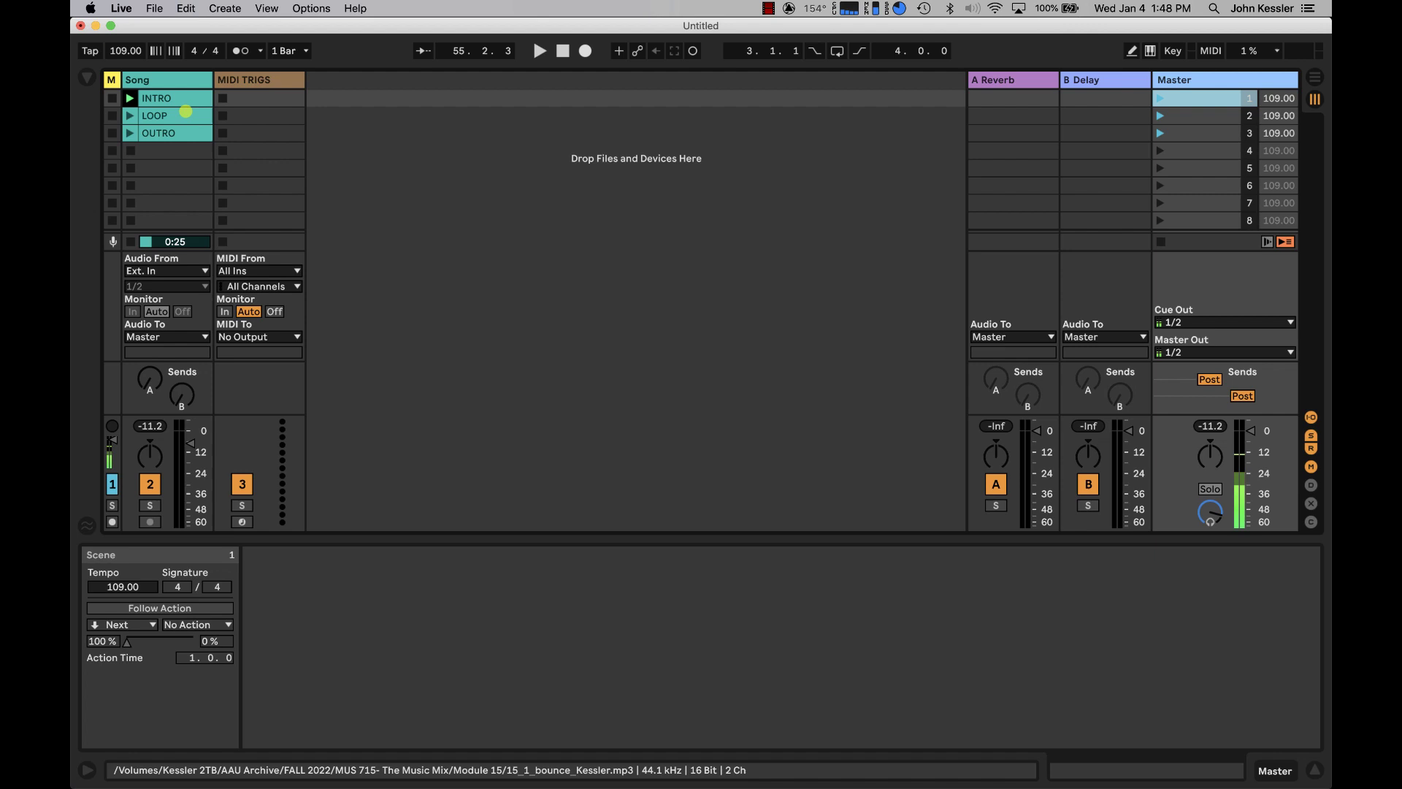
# Step: Set the MIDI TRIGS track to No Input and route its MIDI to IAC Driver (Bus 1)
pyautogui.click(185, 111)
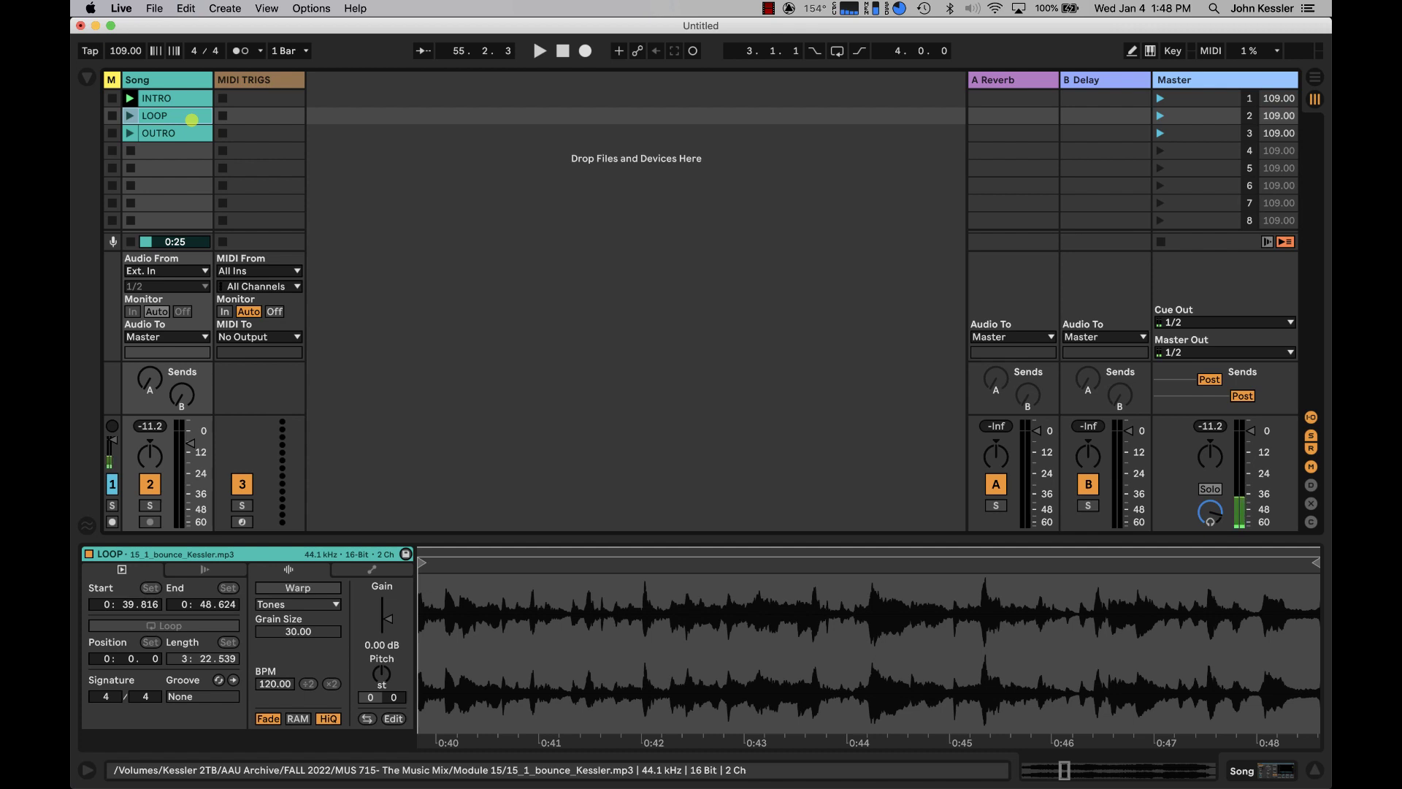
pyautogui.click(276, 116)
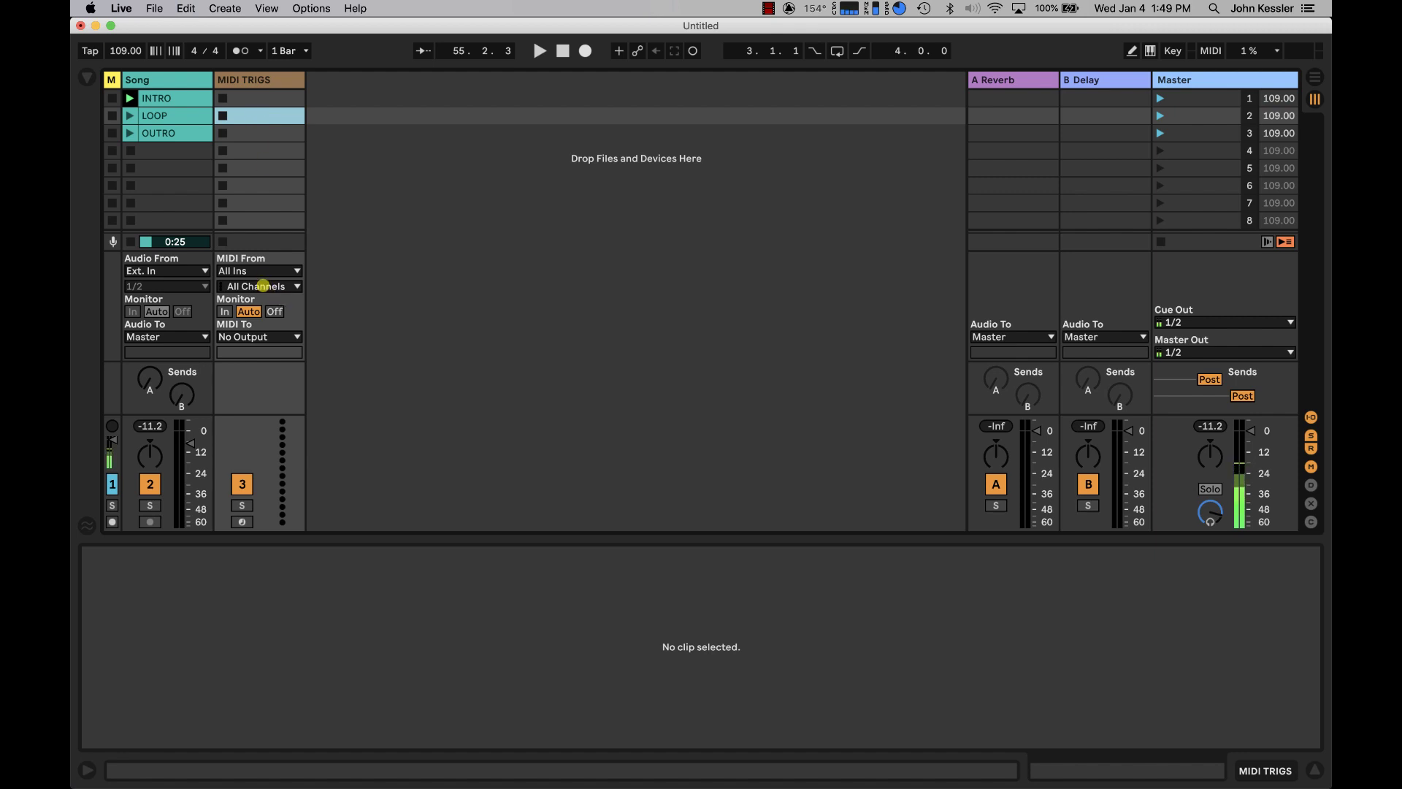
pyautogui.click(278, 270)
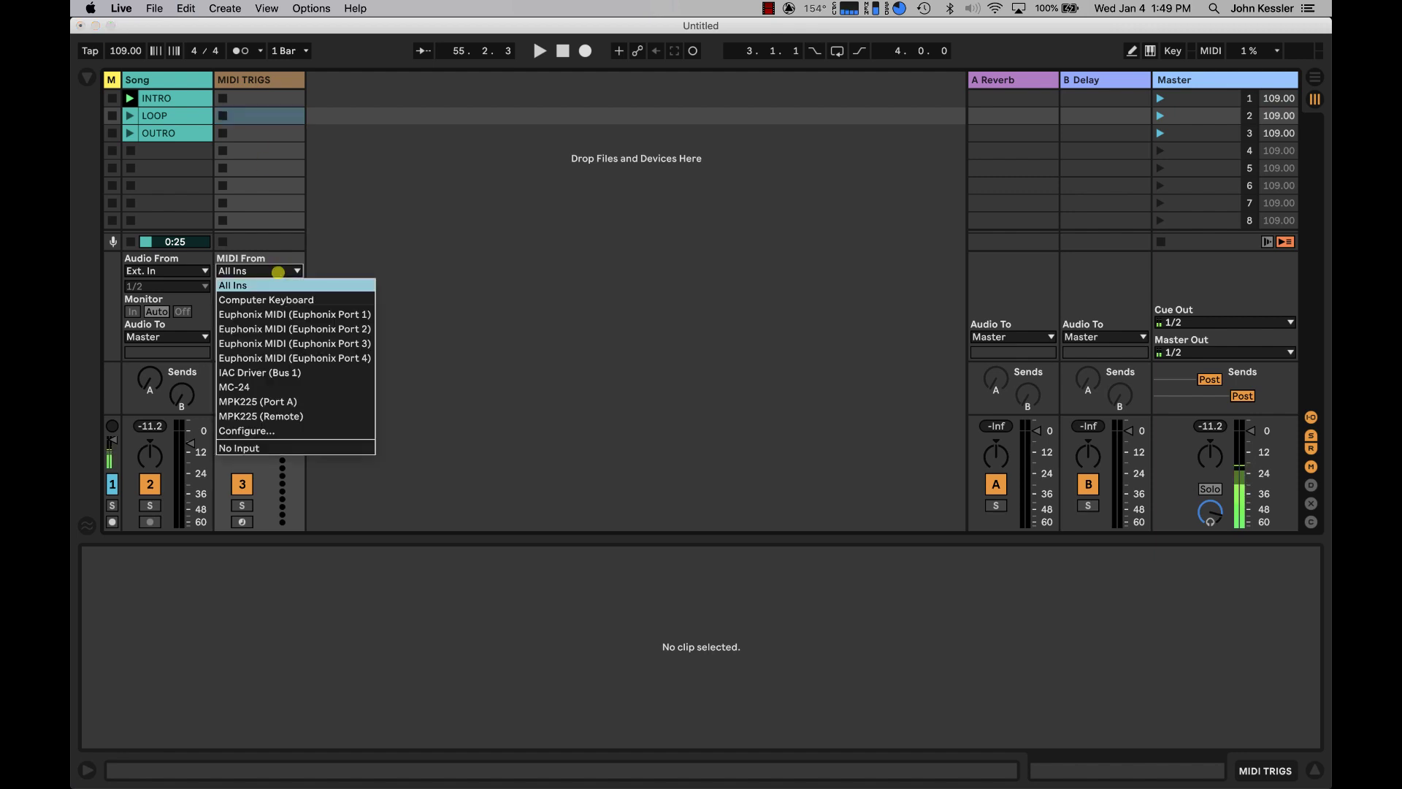
pyautogui.click(263, 445)
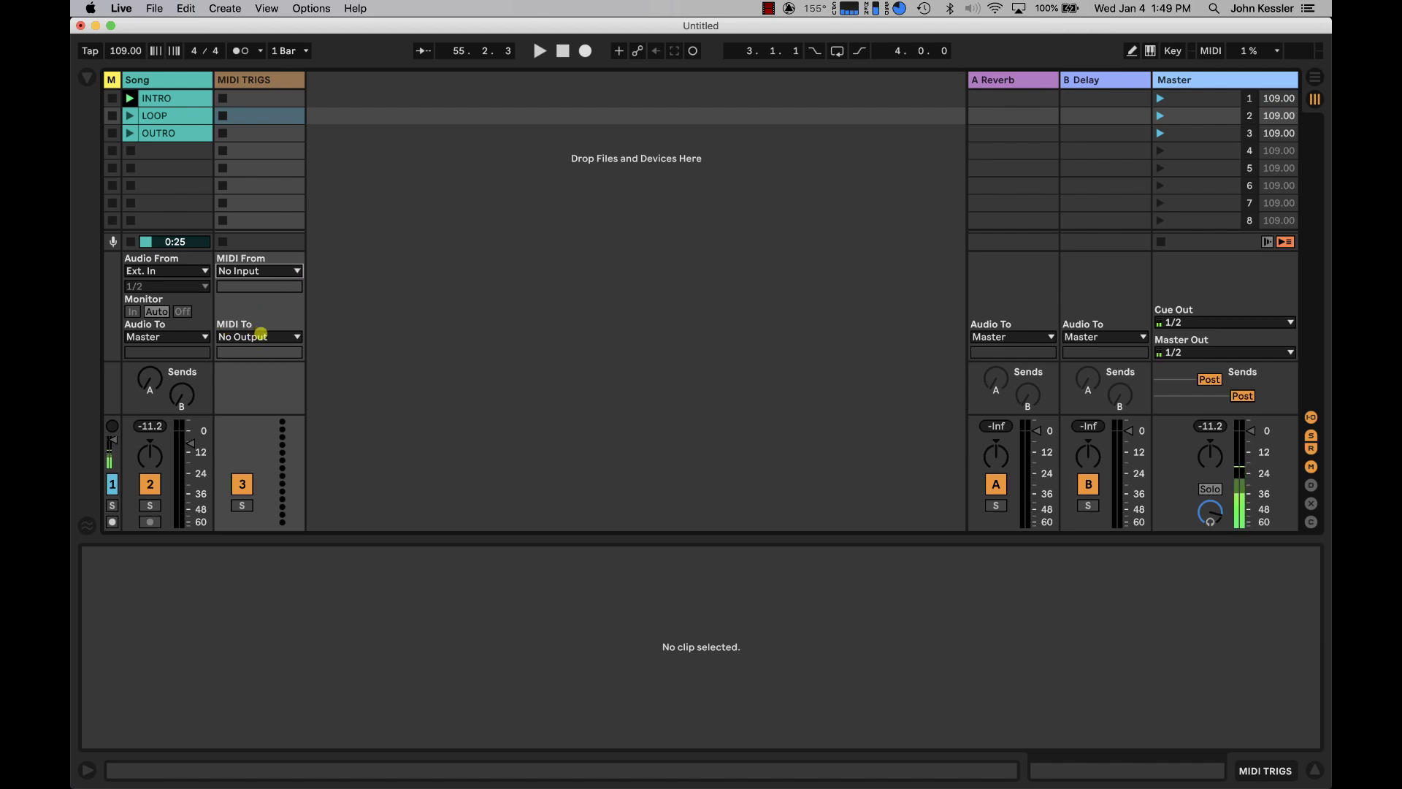
pyautogui.click(259, 337)
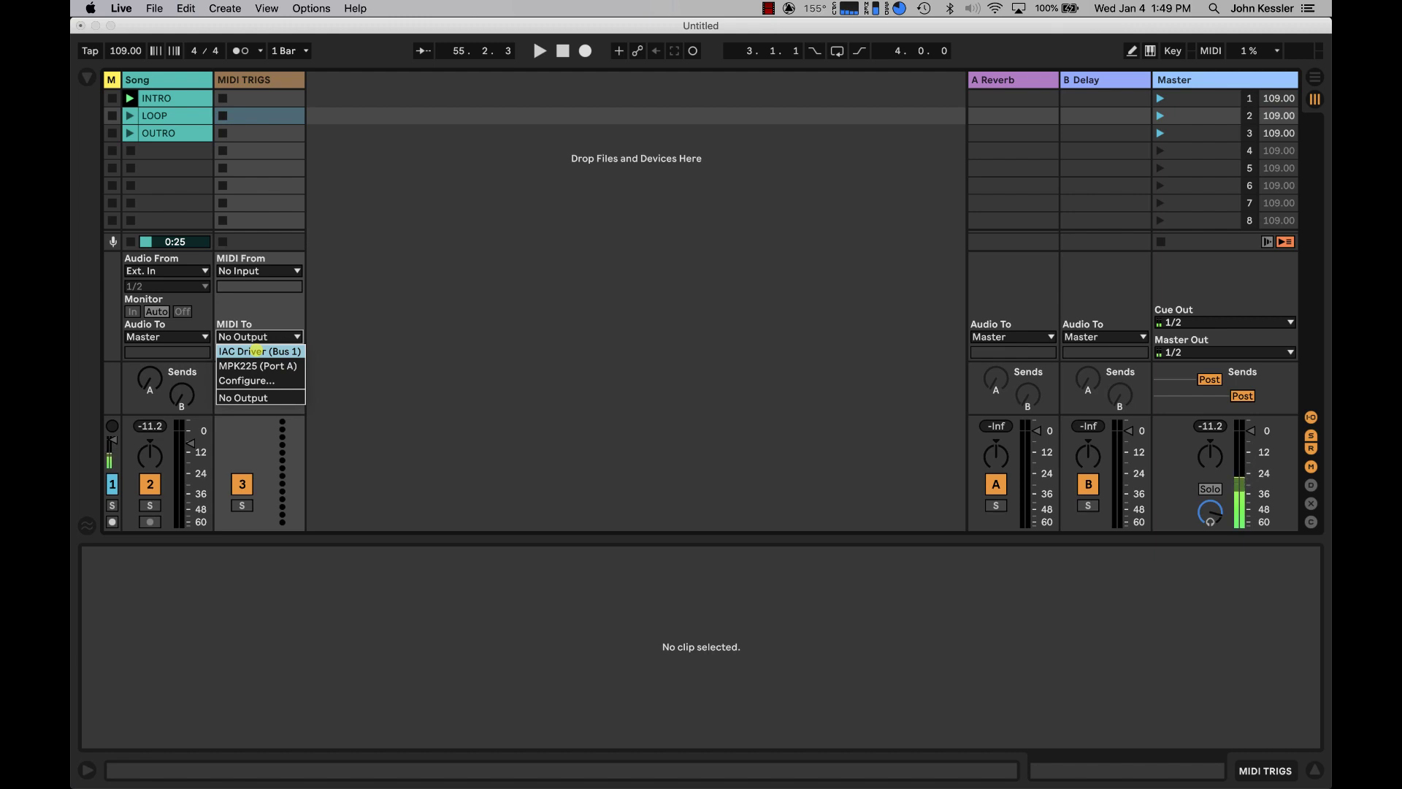
pyautogui.click(256, 352)
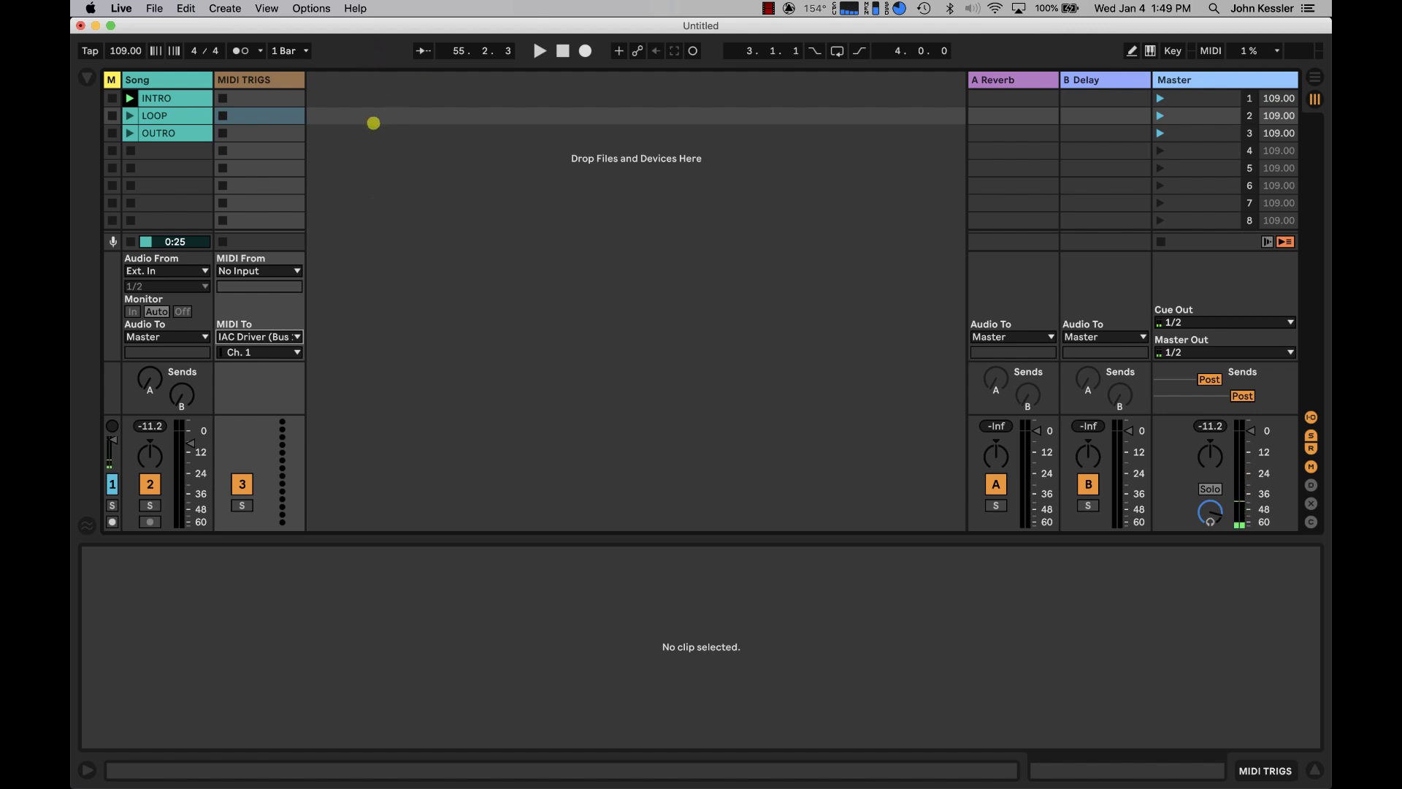
pyautogui.press('super+space')
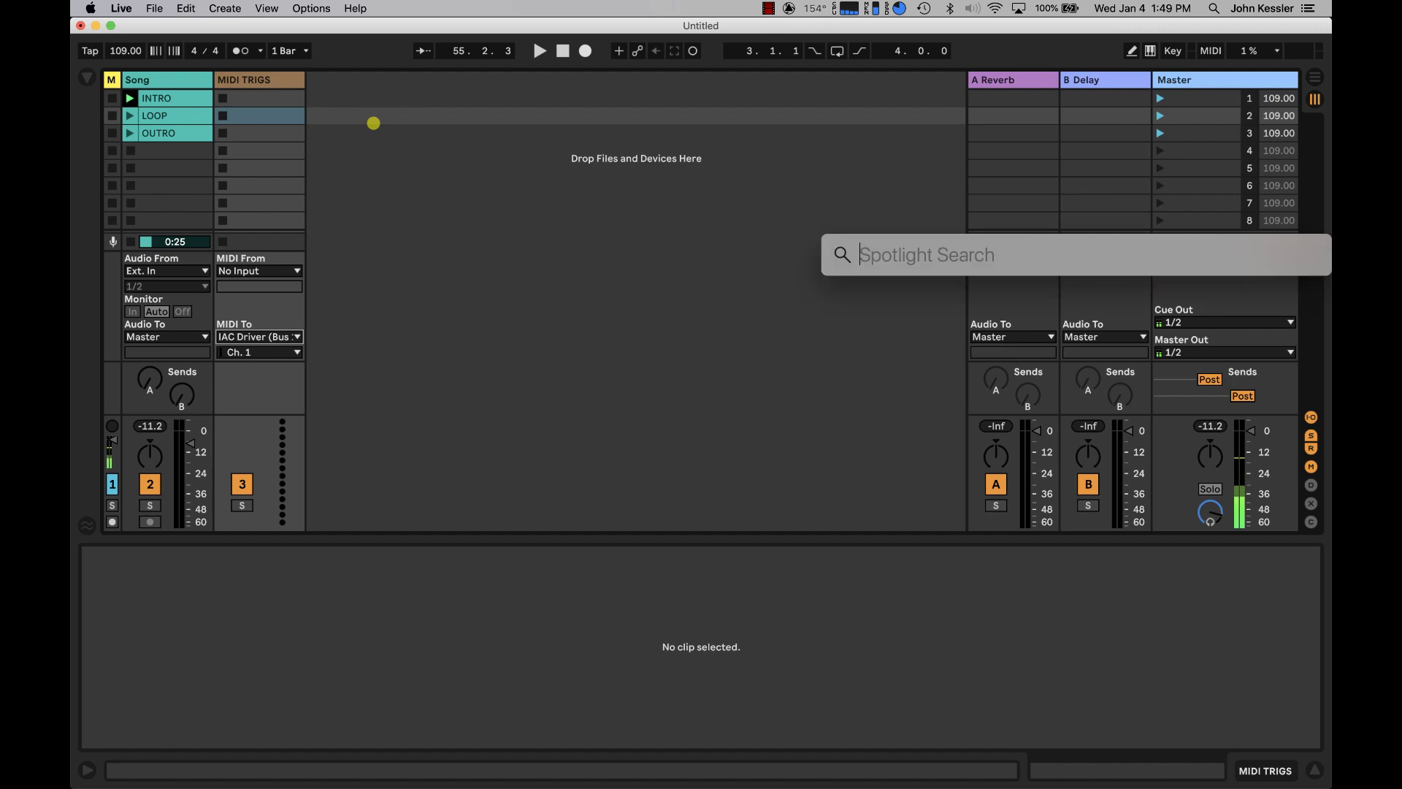
pyautogui.write('audio m')
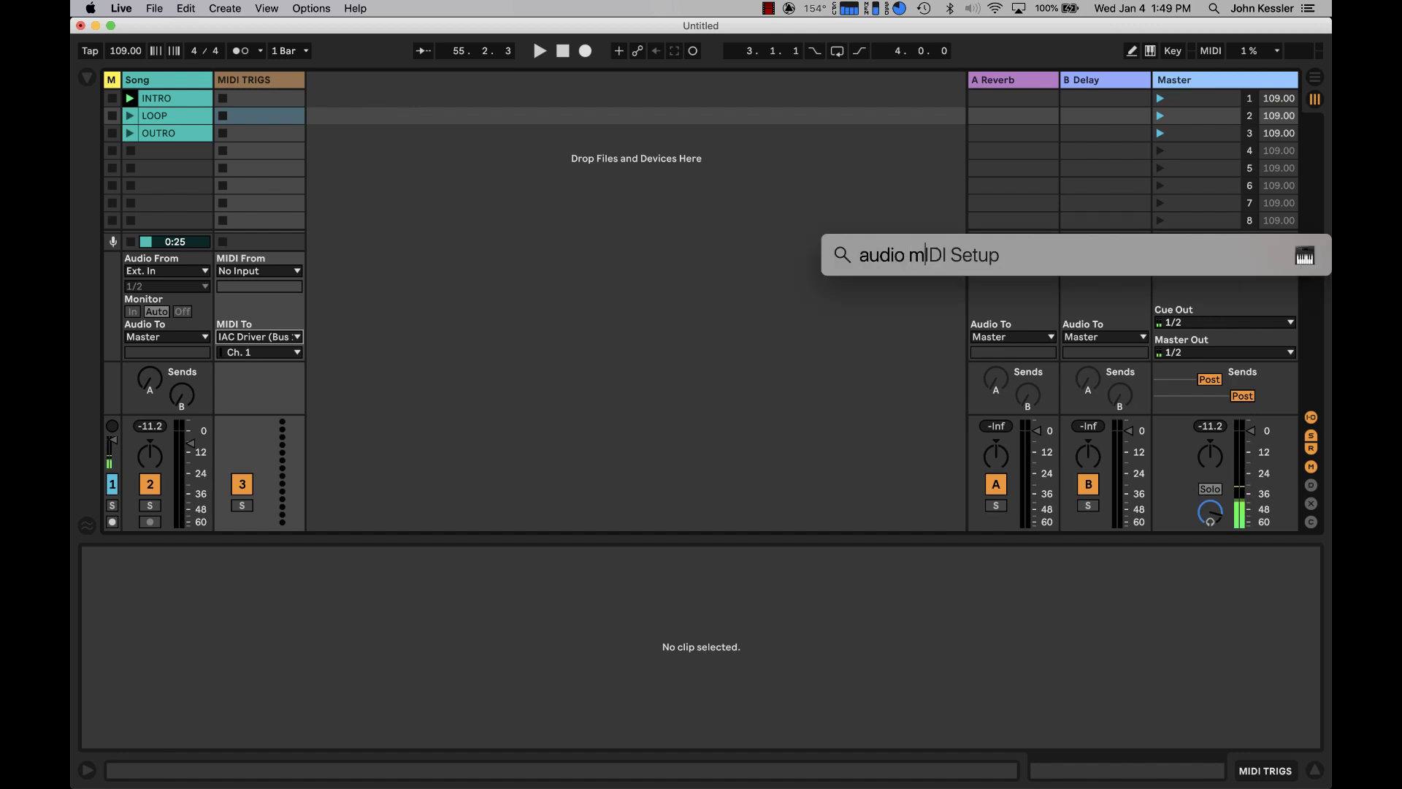
pyautogui.press('Return')
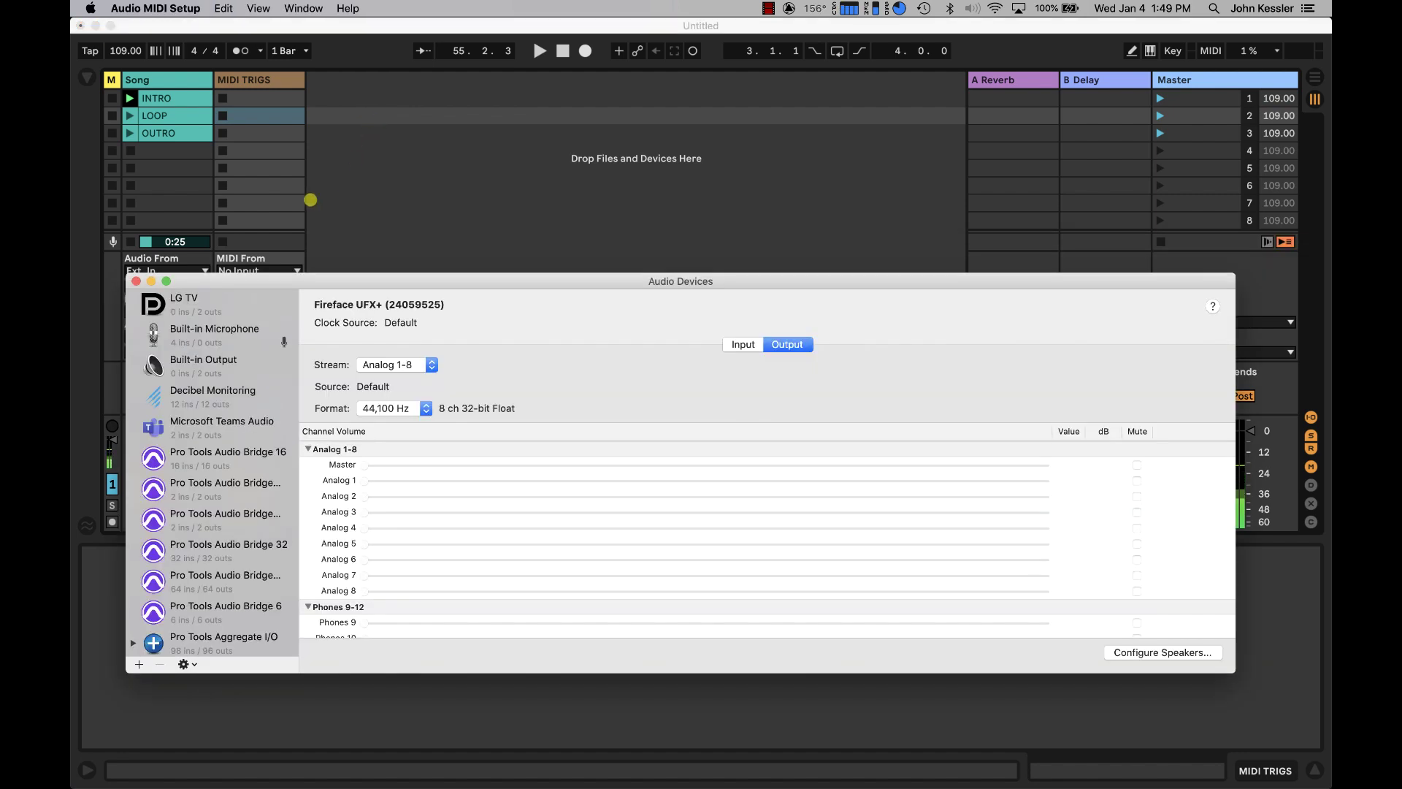
pyautogui.click(258, 8)
pyautogui.moveTo(303, 8)
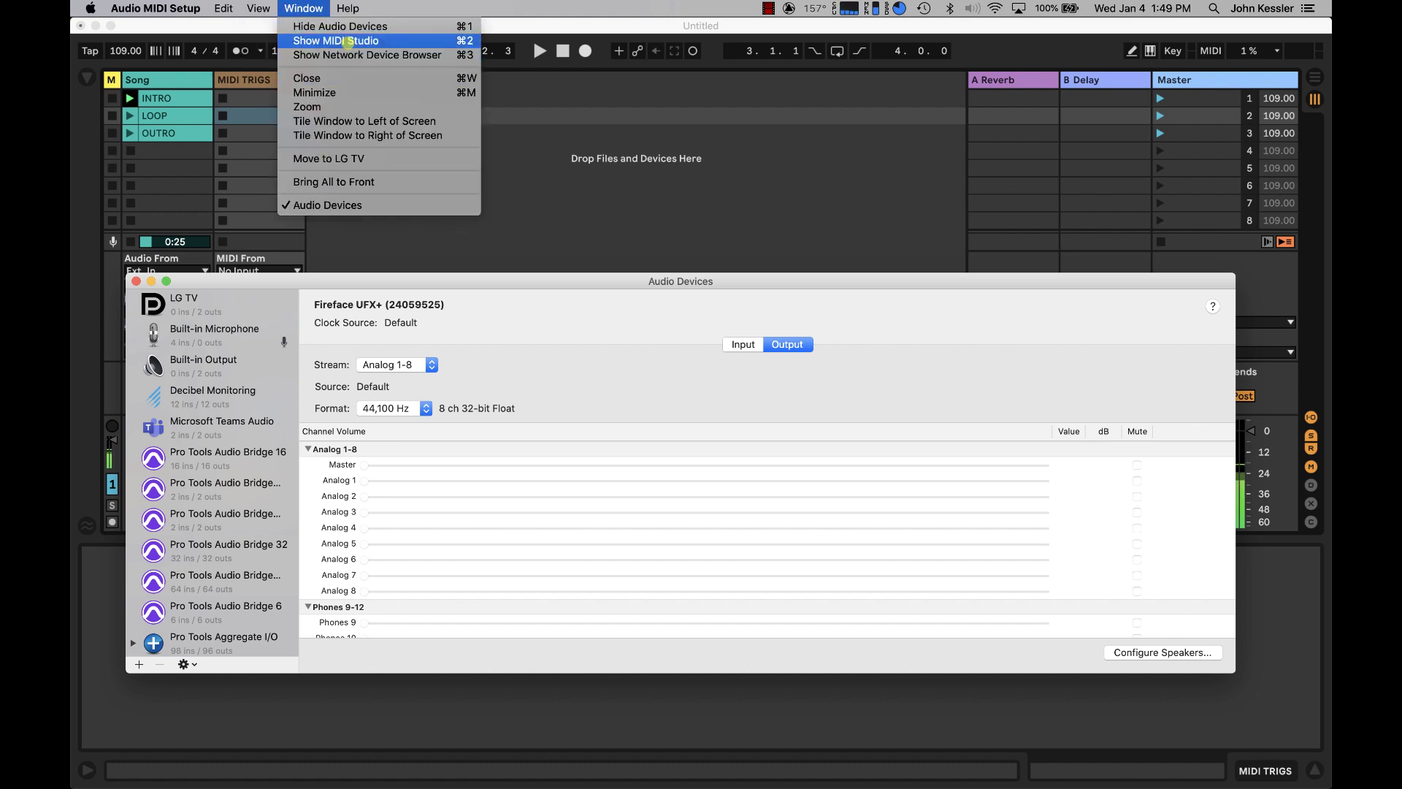
pyautogui.click(338, 40)
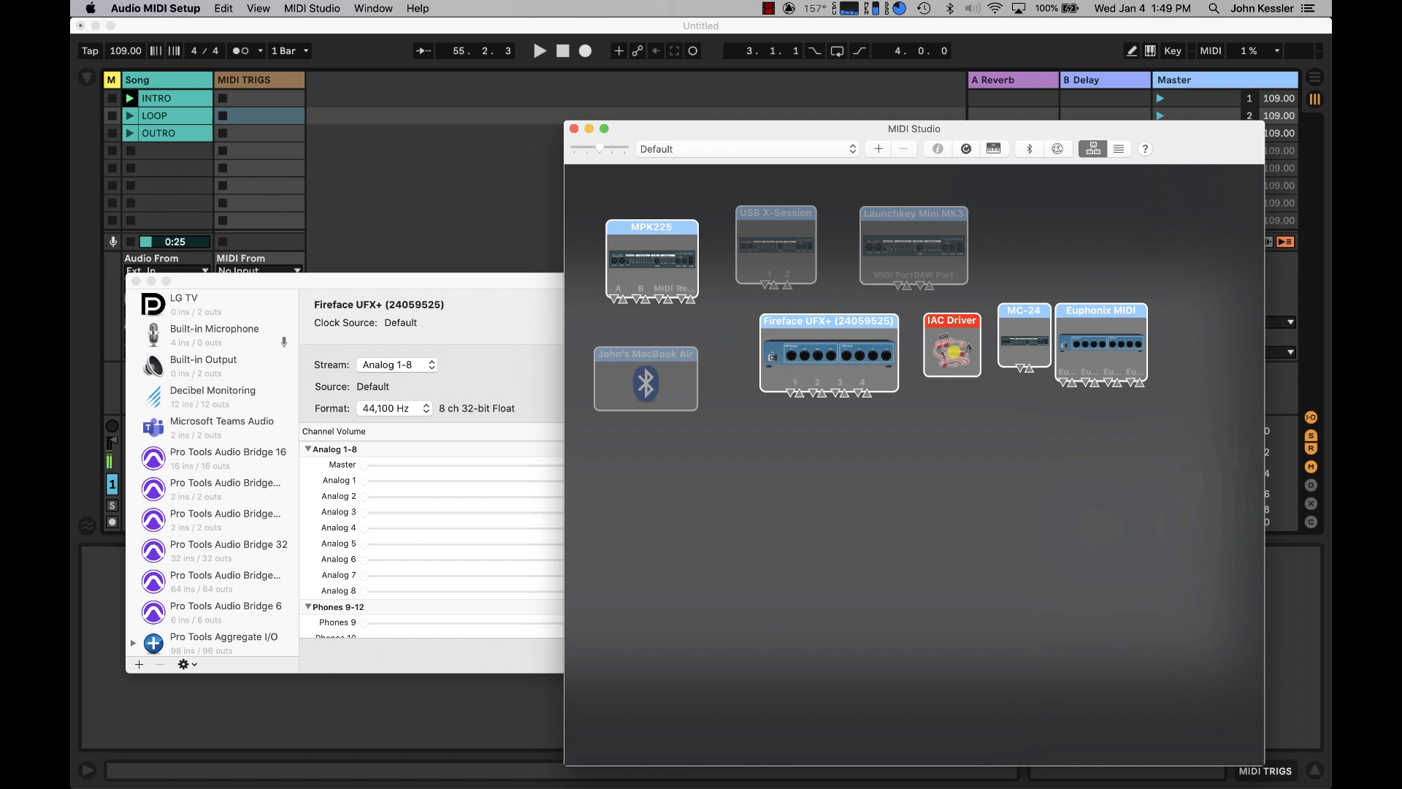
pyautogui.click(951, 349)
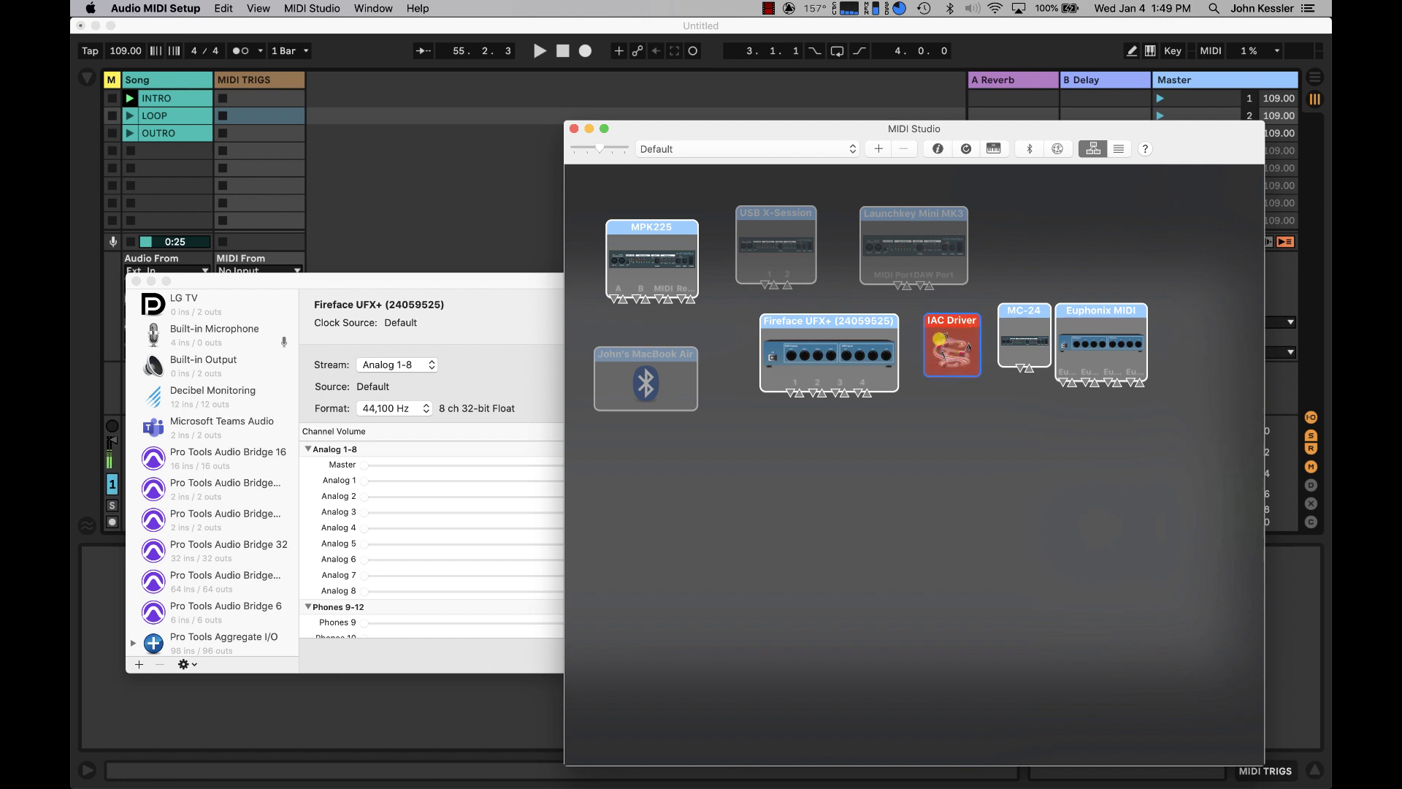
pyautogui.doubleClick(966, 349)
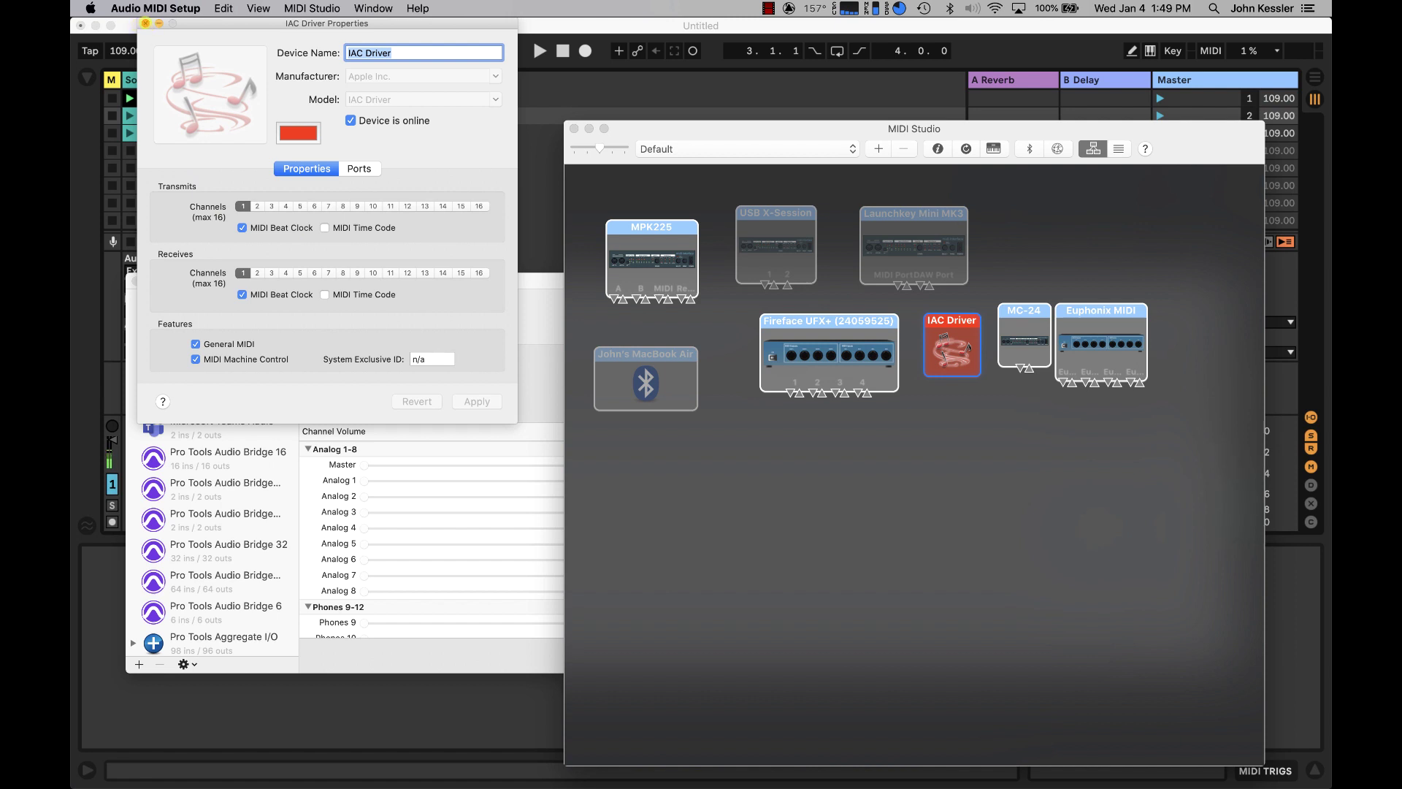
pyautogui.click(145, 23)
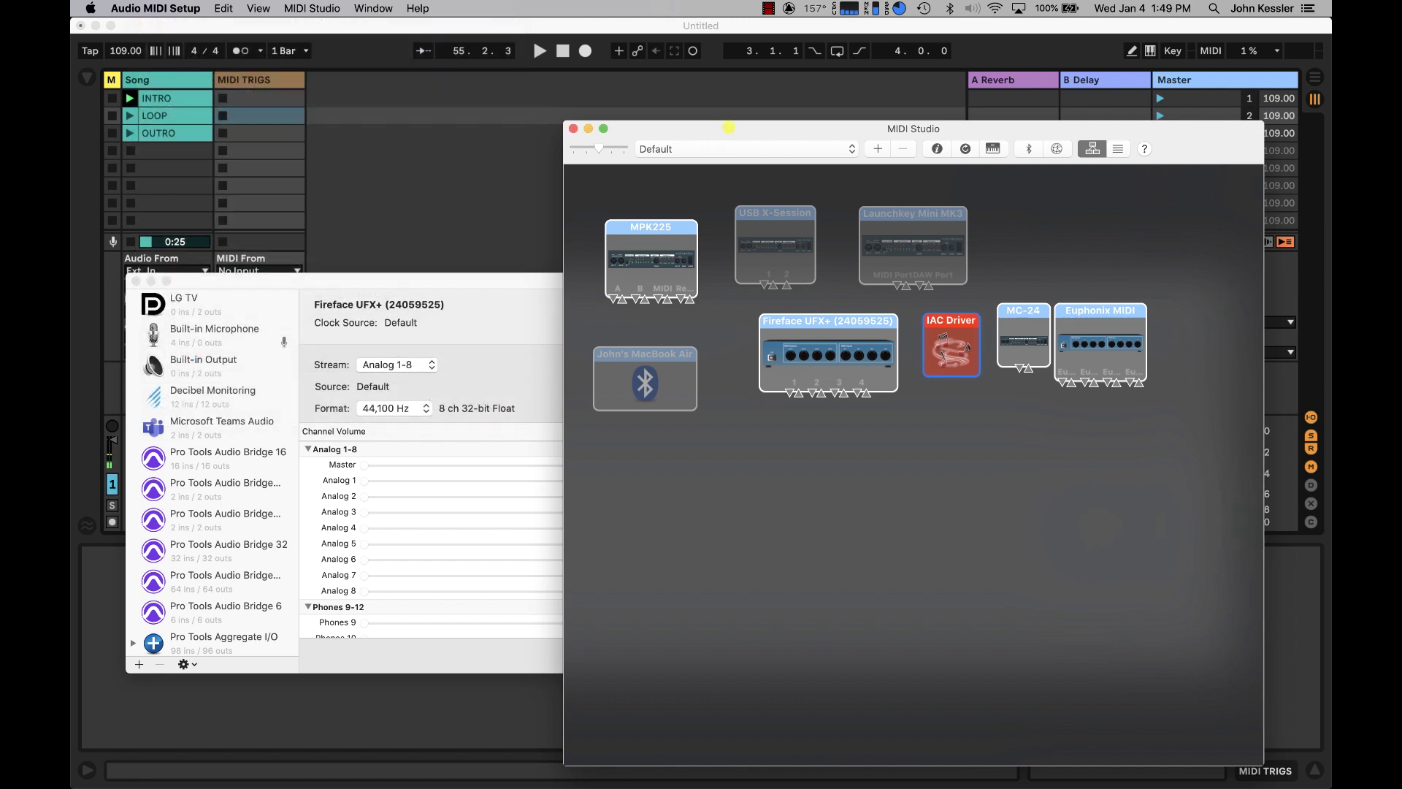
pyautogui.press('super+q')
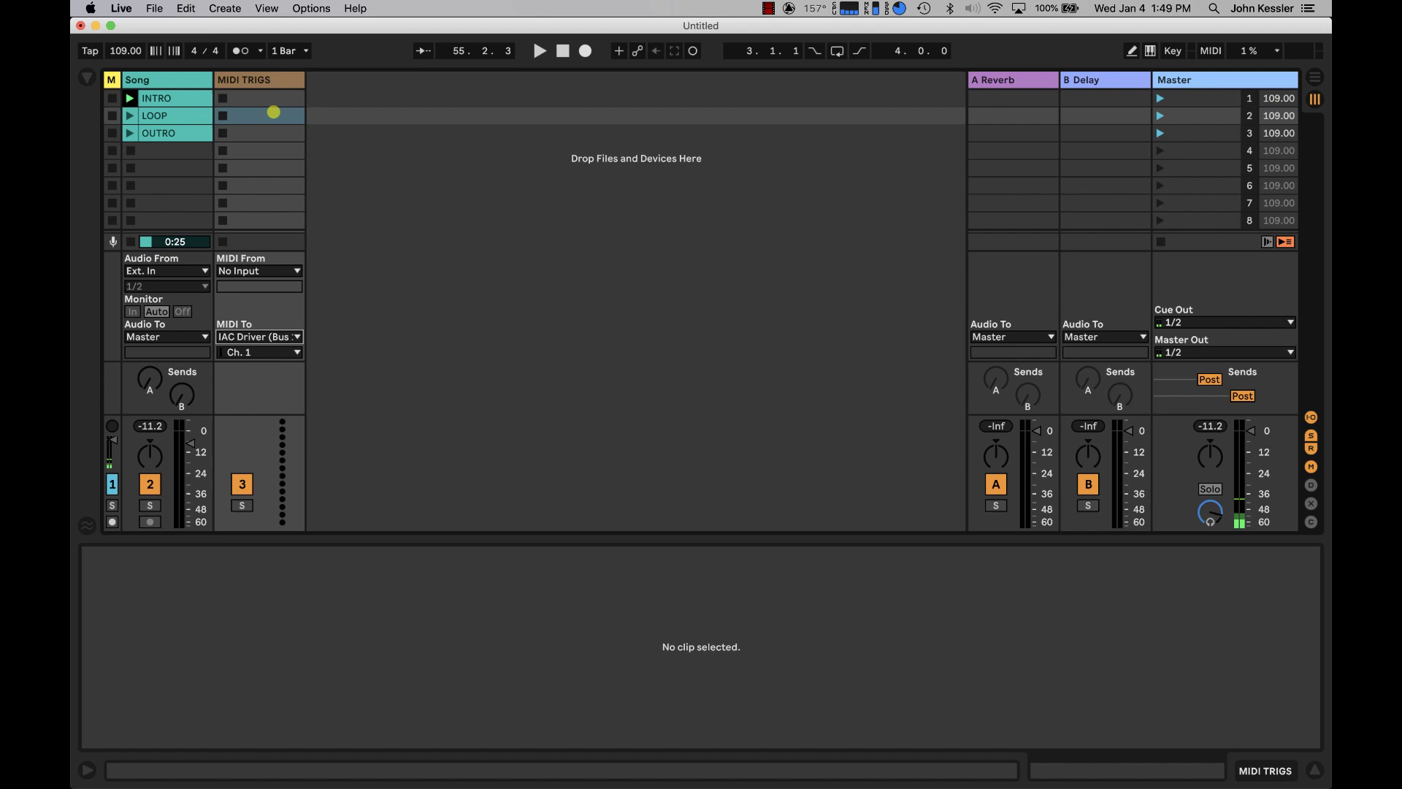
# Step: Insert an empty MIDI clip into the MIDI TRIGS slot of the LOOP row
pyautogui.click(267, 116)
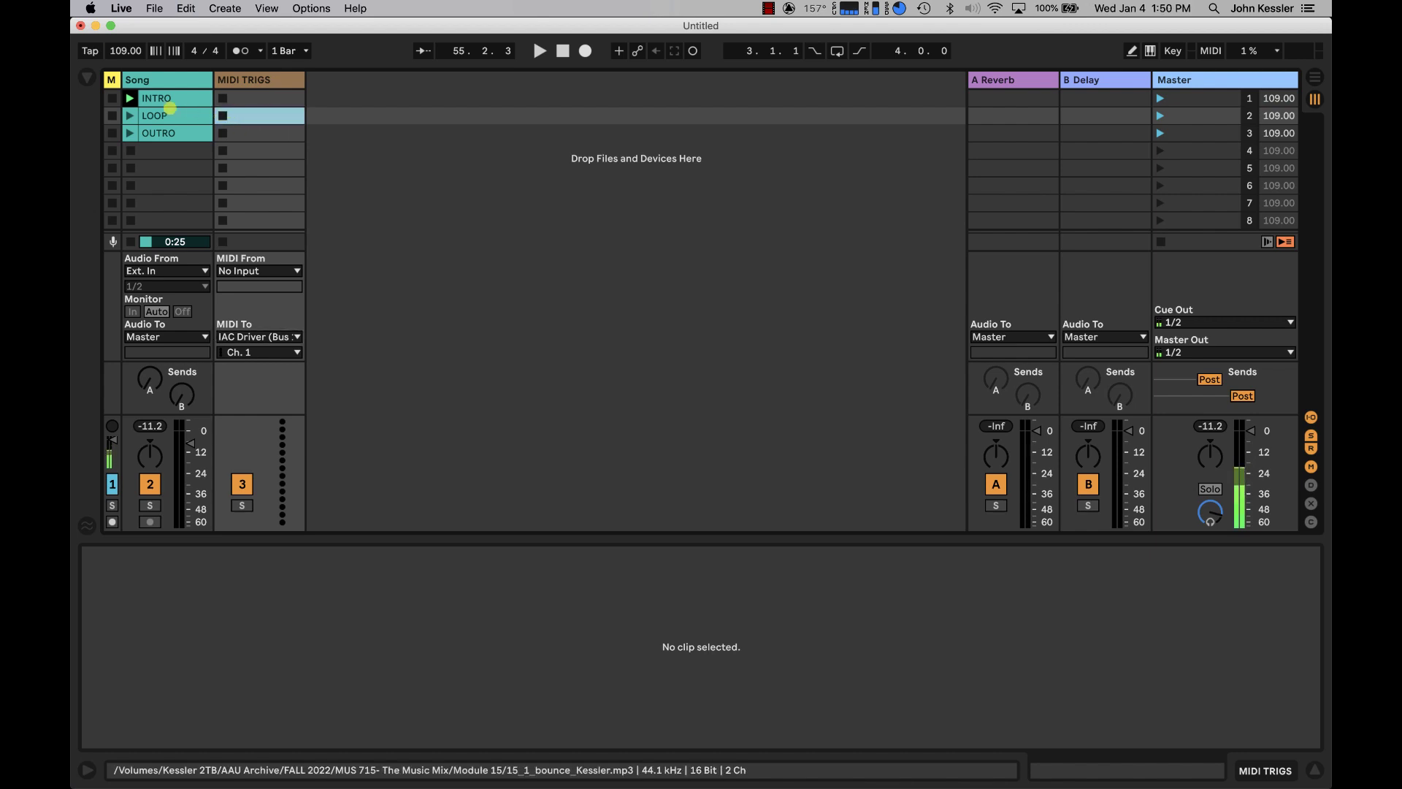
pyautogui.click(170, 112)
pyautogui.click(254, 114)
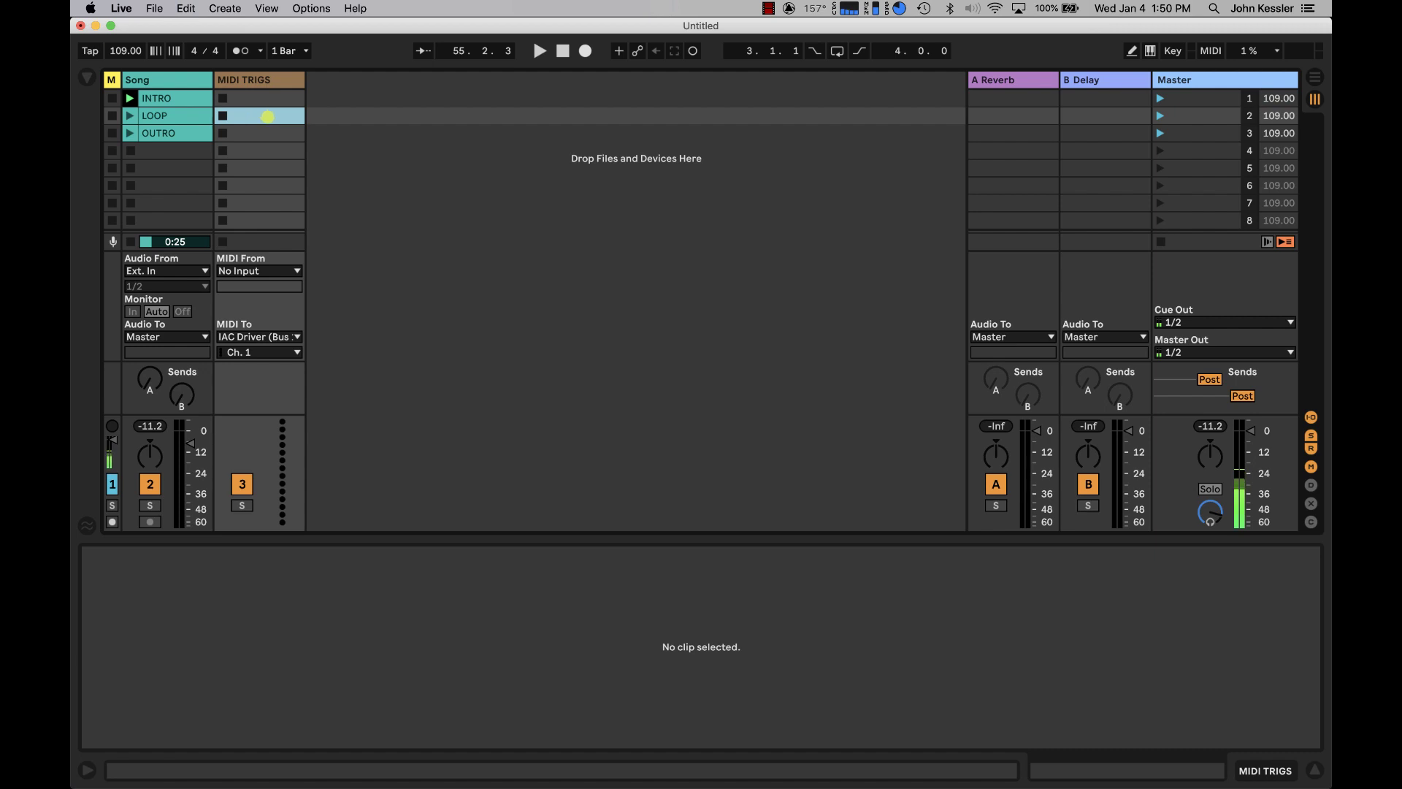
pyautogui.rightClick(270, 120)
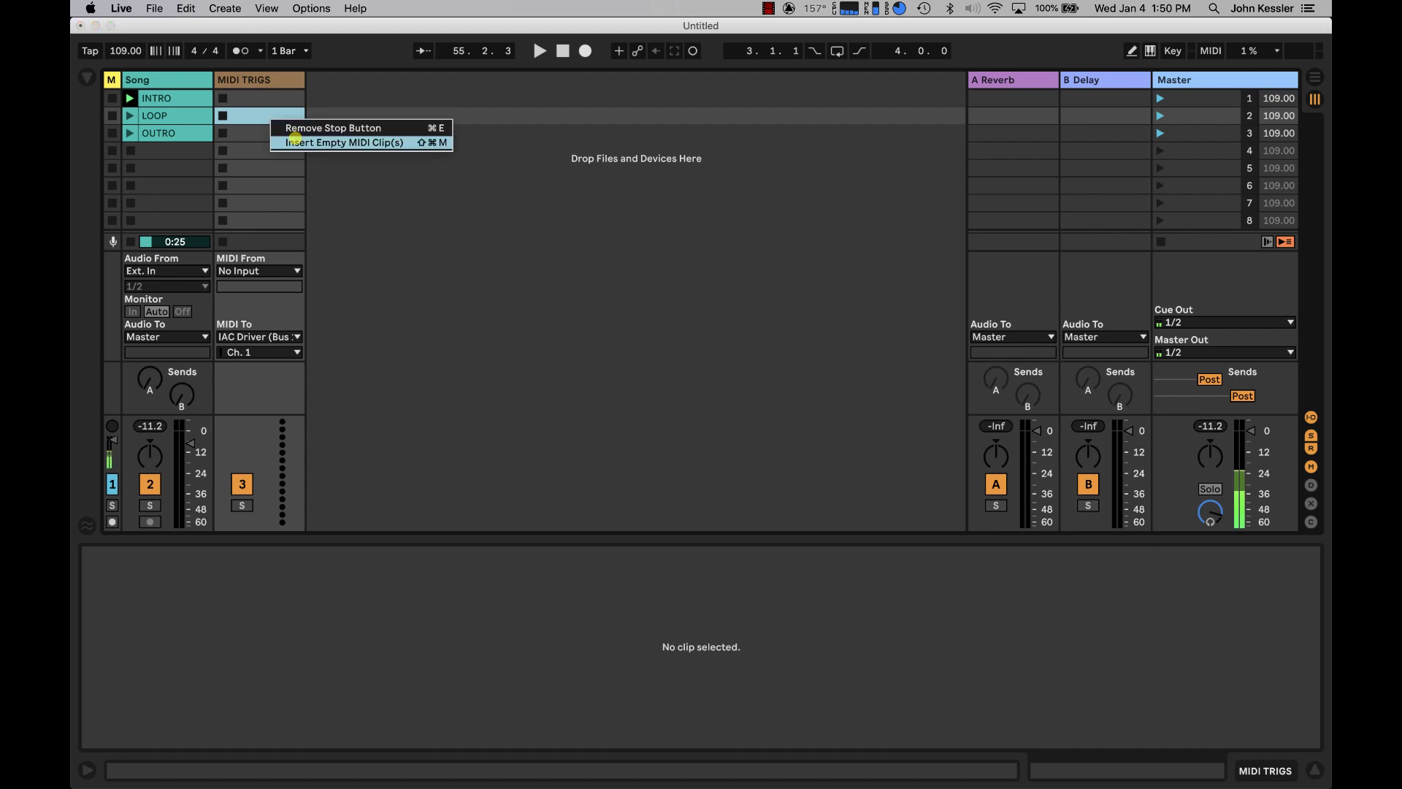
pyautogui.click(294, 142)
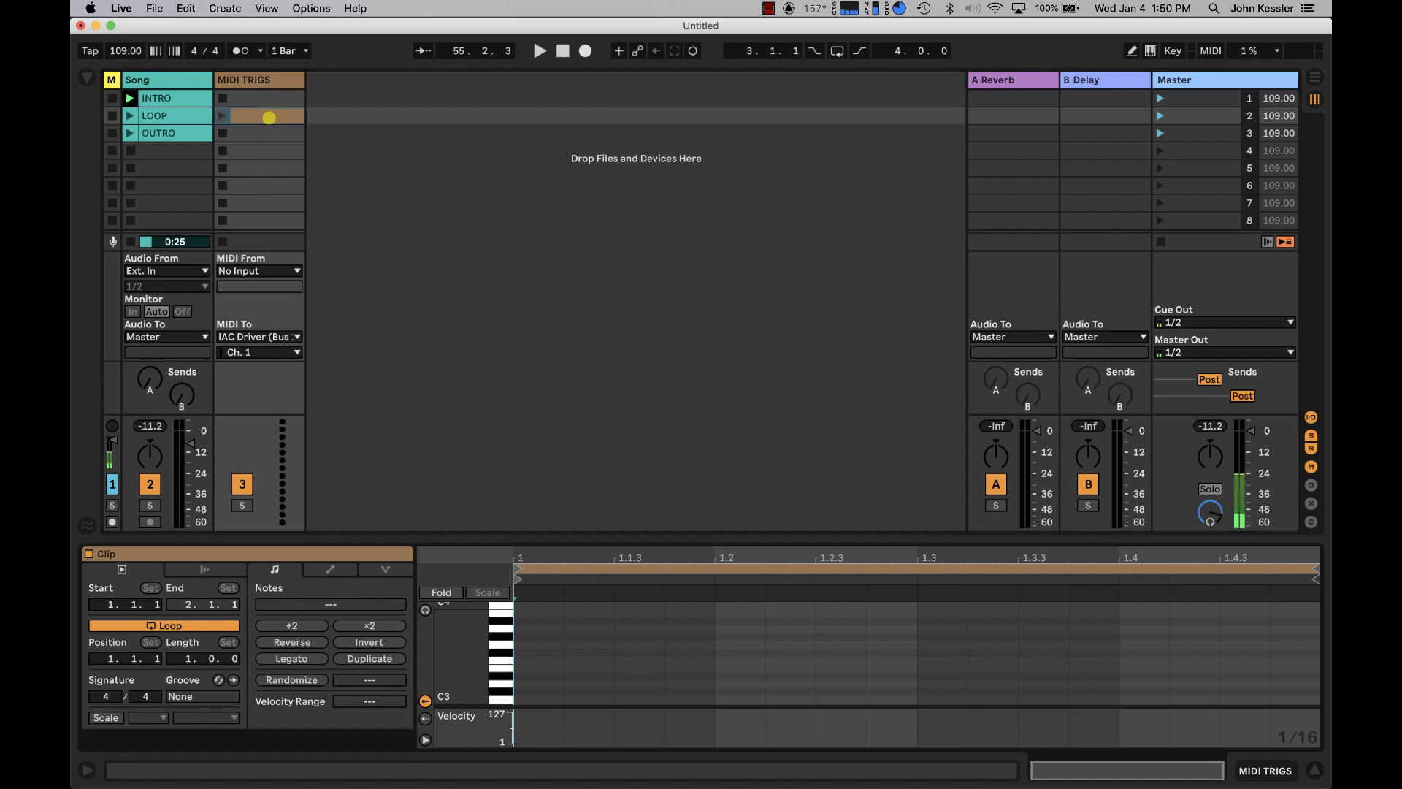
# Step: Colour the new MIDI clip red
pyautogui.click(210, 569)
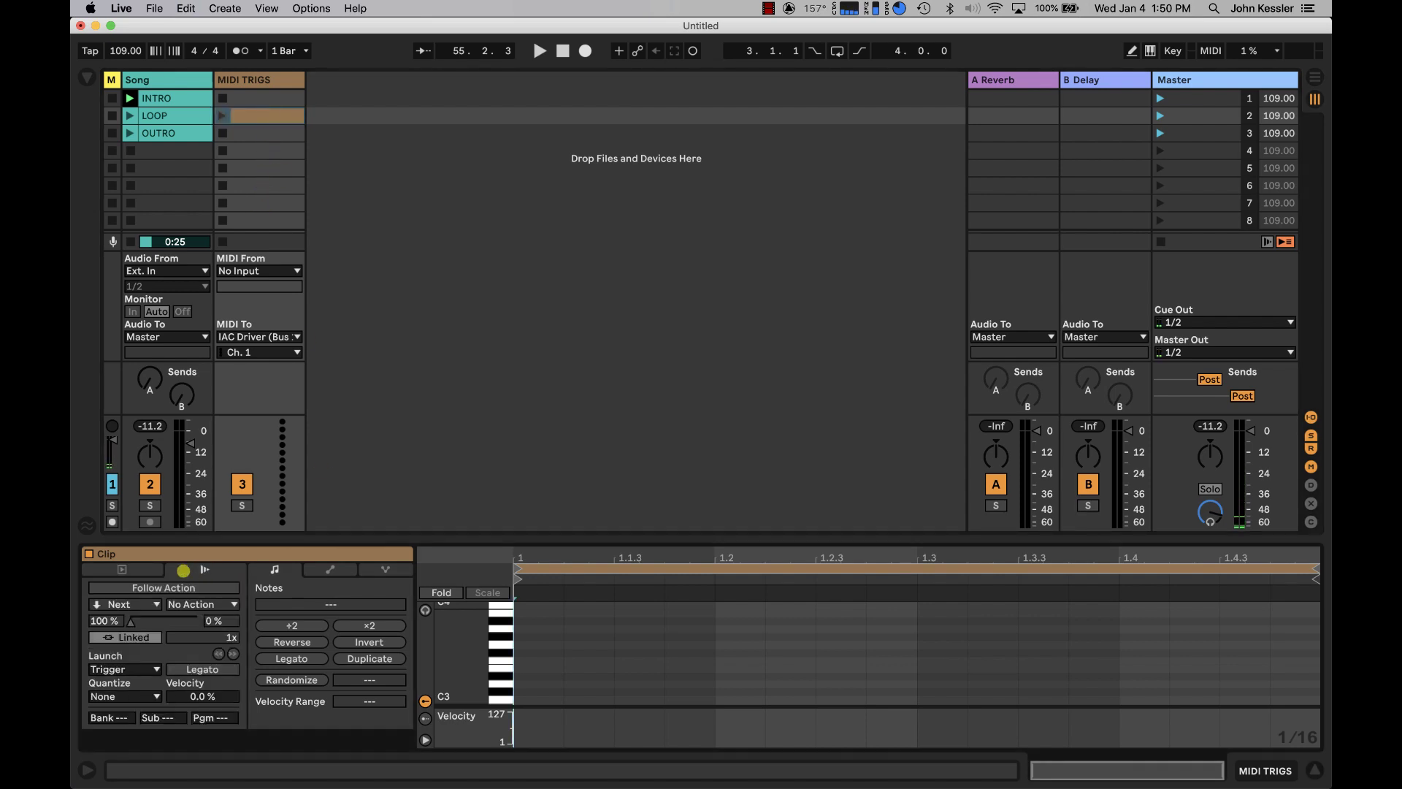
pyautogui.click(154, 570)
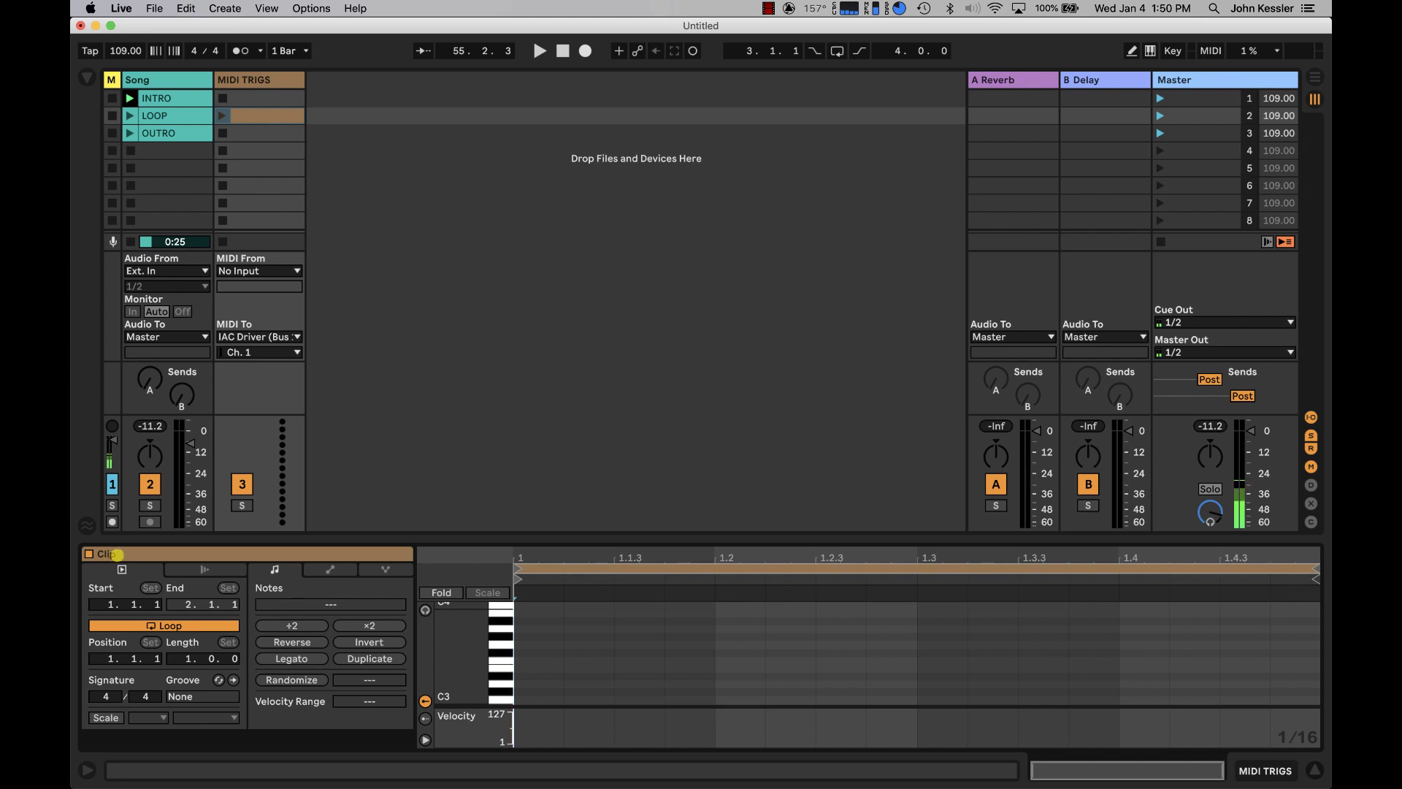
pyautogui.rightClick(119, 553)
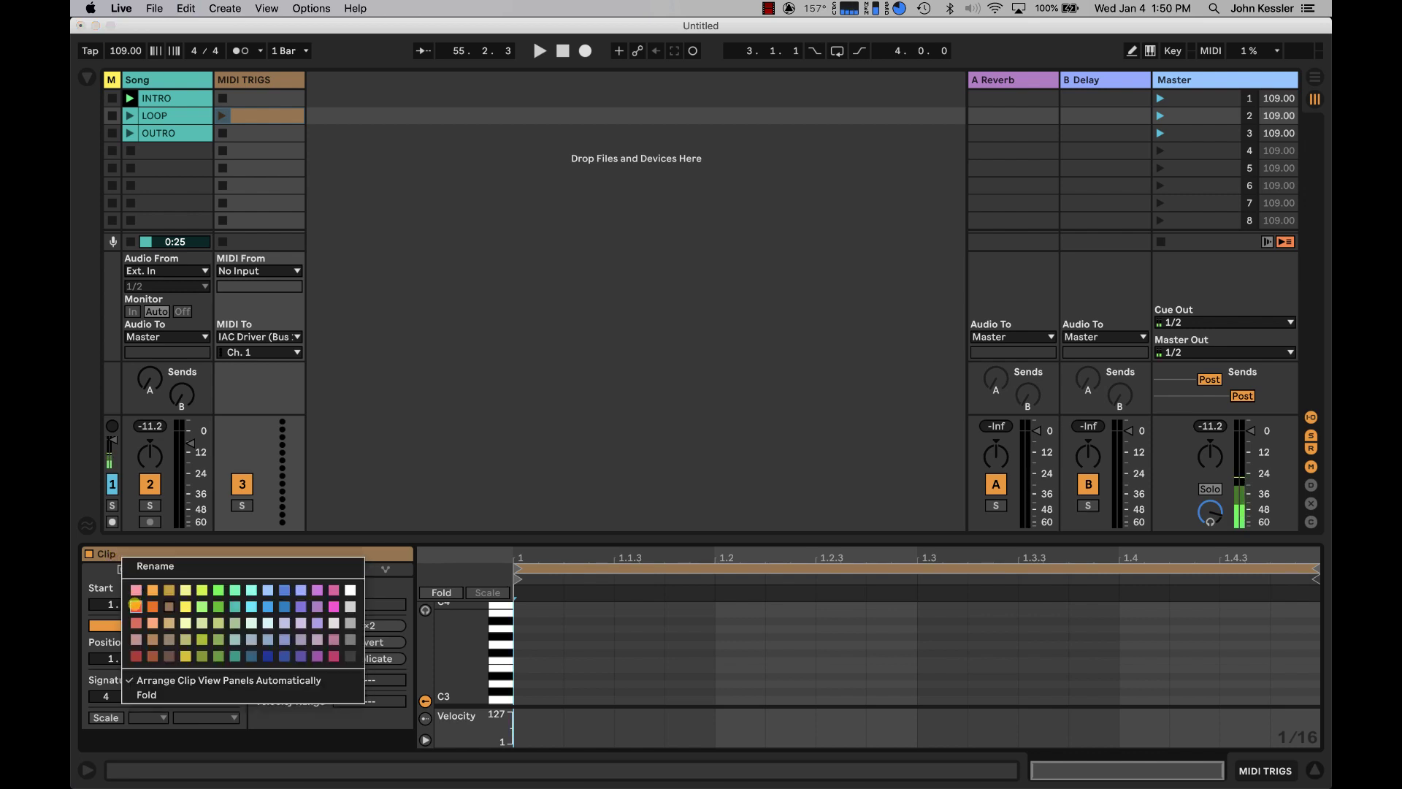
pyautogui.click(136, 606)
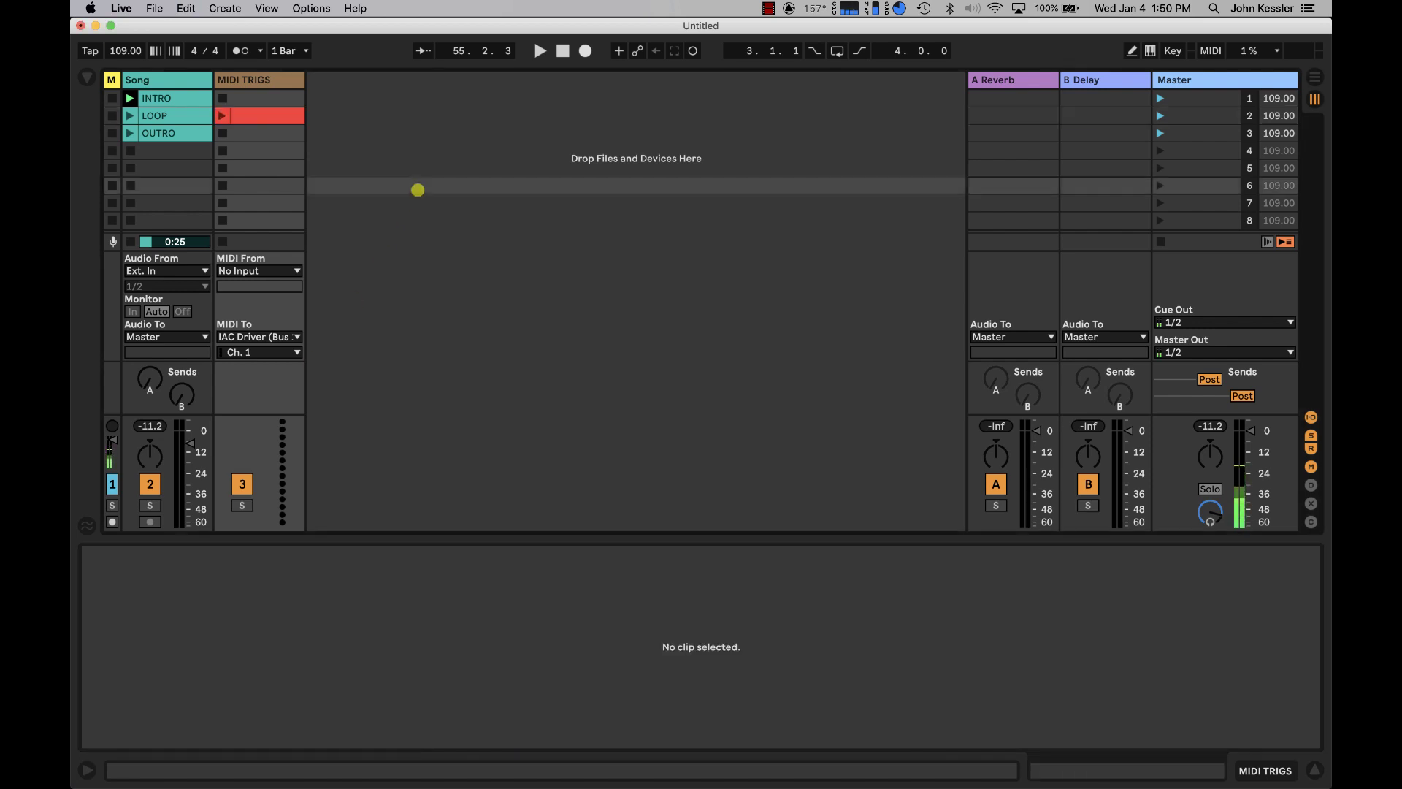
pyautogui.click(417, 189)
# Step: Inspect the LOOP audio clip's waveform, zoomed out to show its loop markers
pyautogui.click(167, 117)
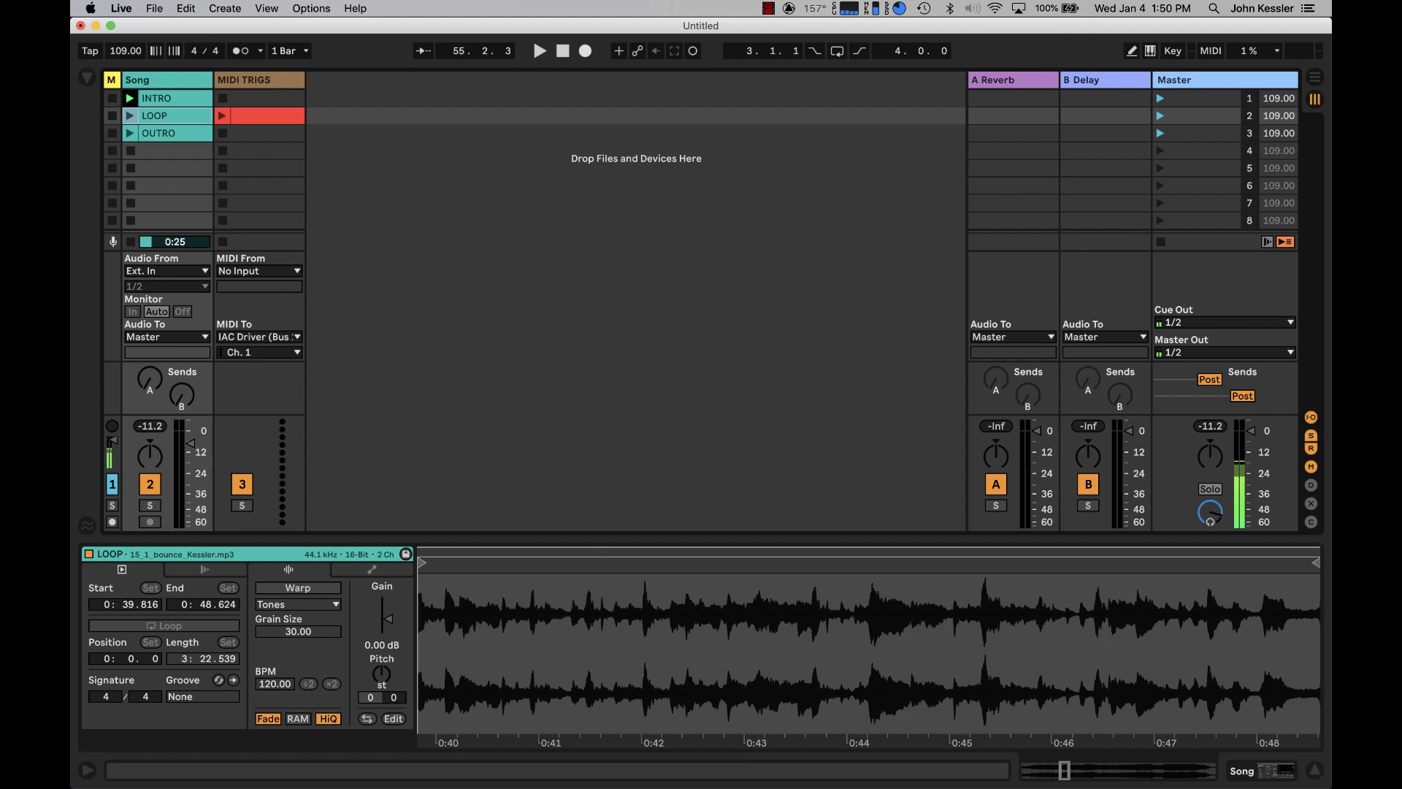
pyautogui.click(568, 612)
pyautogui.press('-')
pyautogui.moveTo(568, 612); pyautogui.dragTo(682, 611)
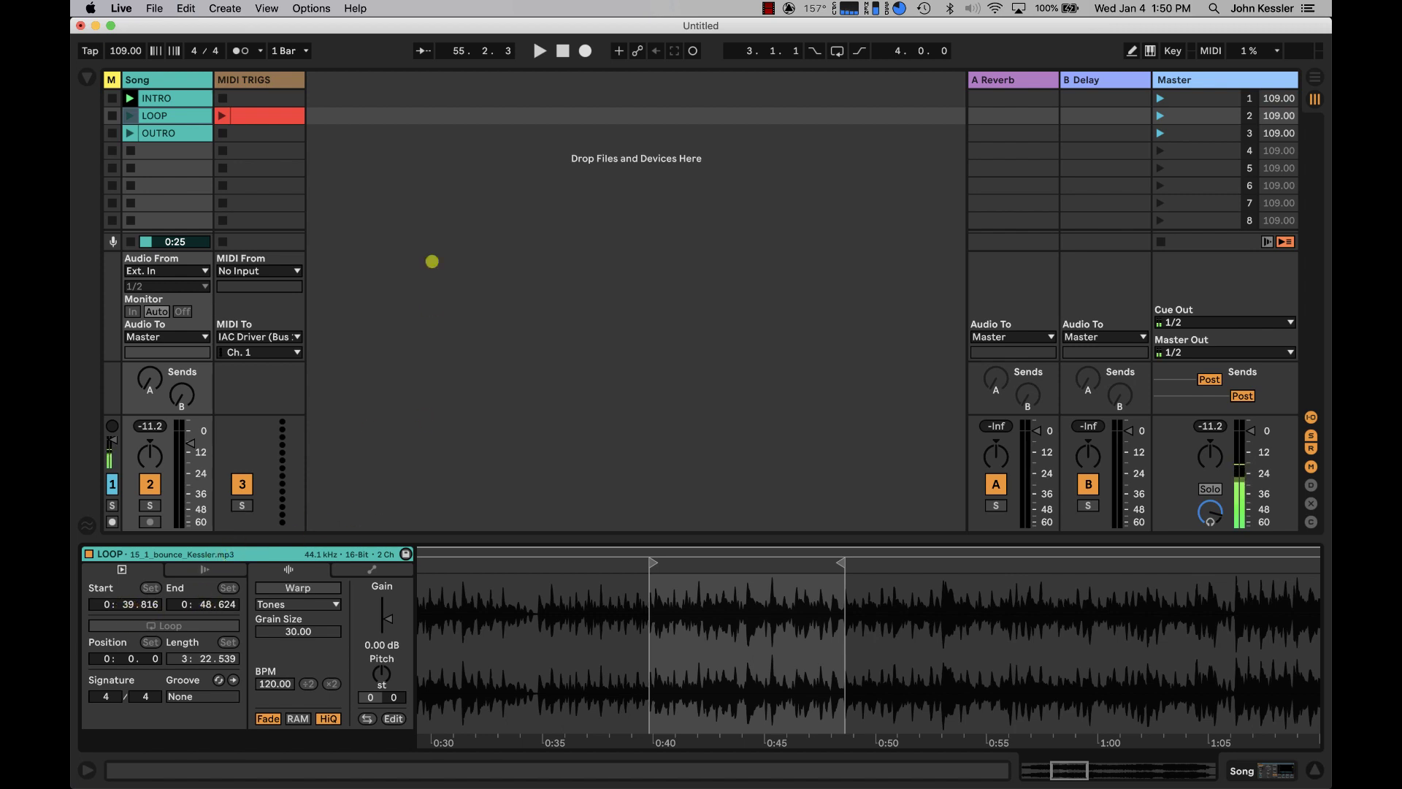
pyautogui.click(274, 118)
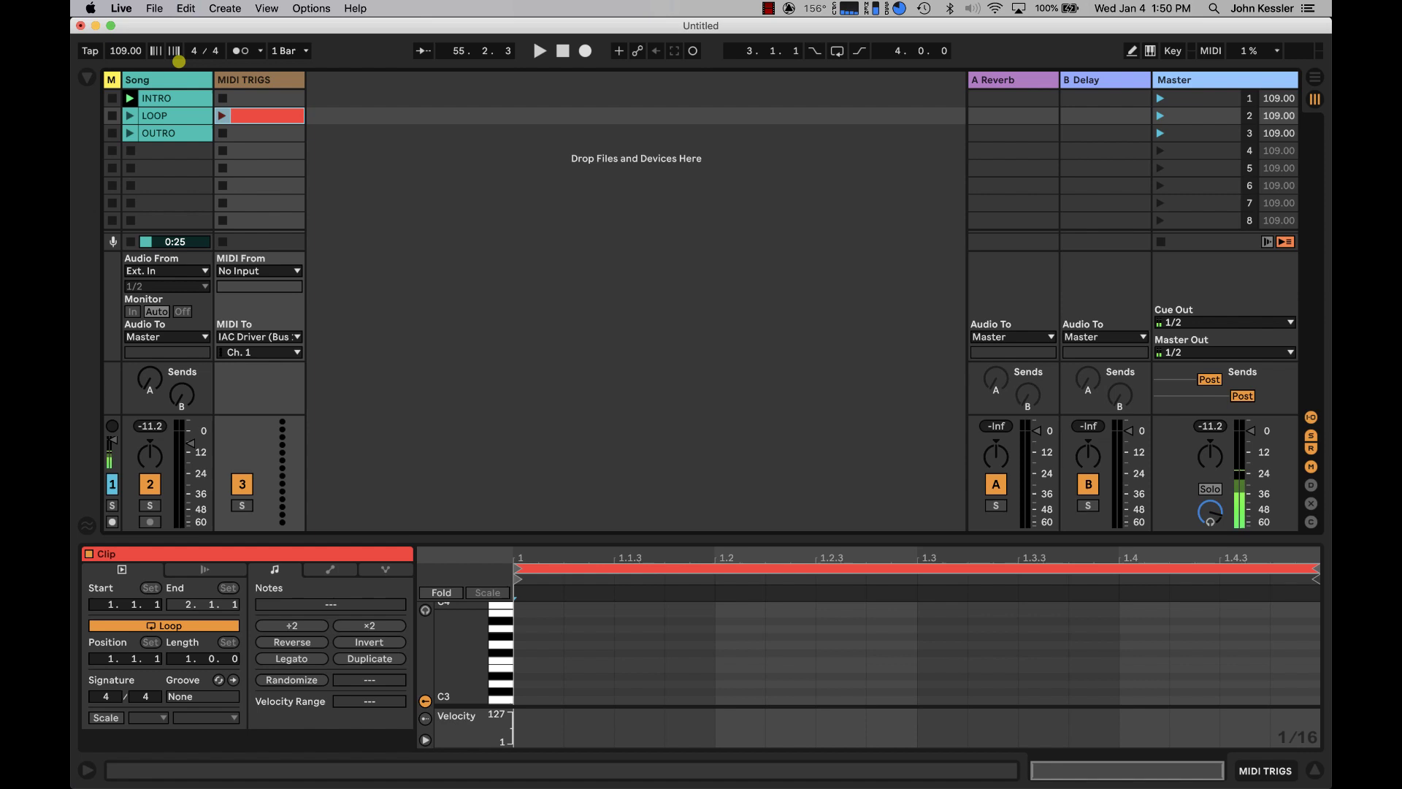
# Step: Verify in Arrangement view that the LOOP section spans four bars, then return to Session view
pyautogui.click(174, 122)
pyautogui.press('Tab')
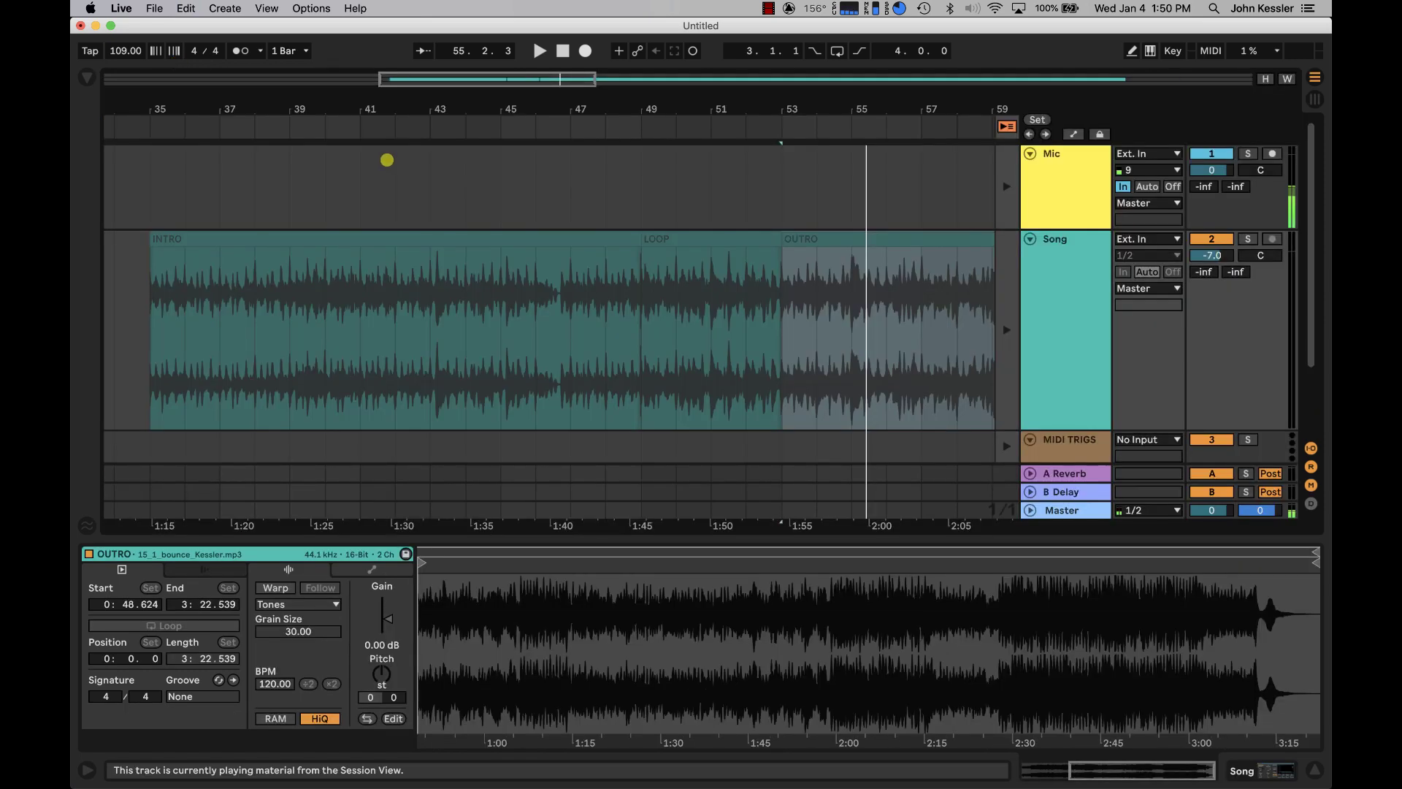
pyautogui.click(672, 239)
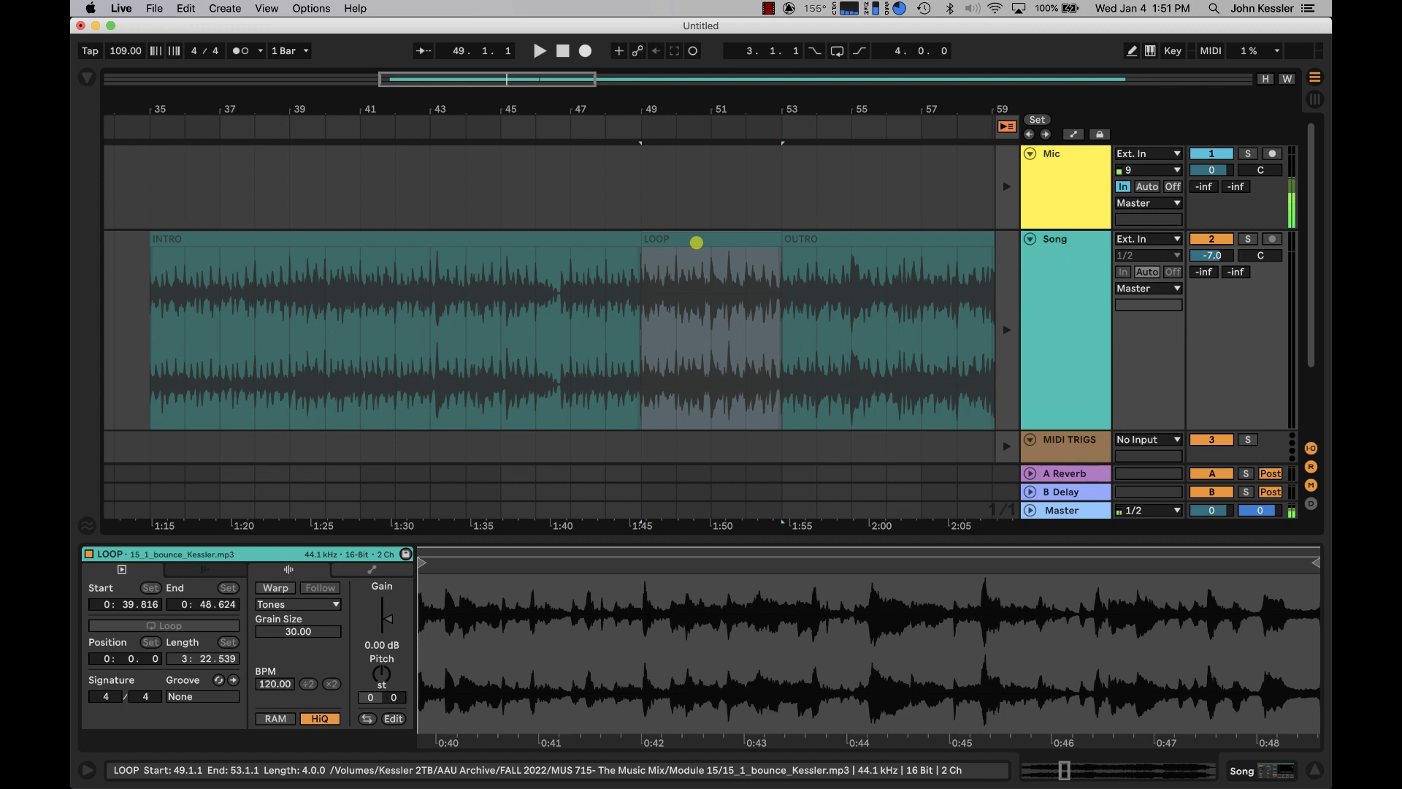
pyautogui.press('Tab')
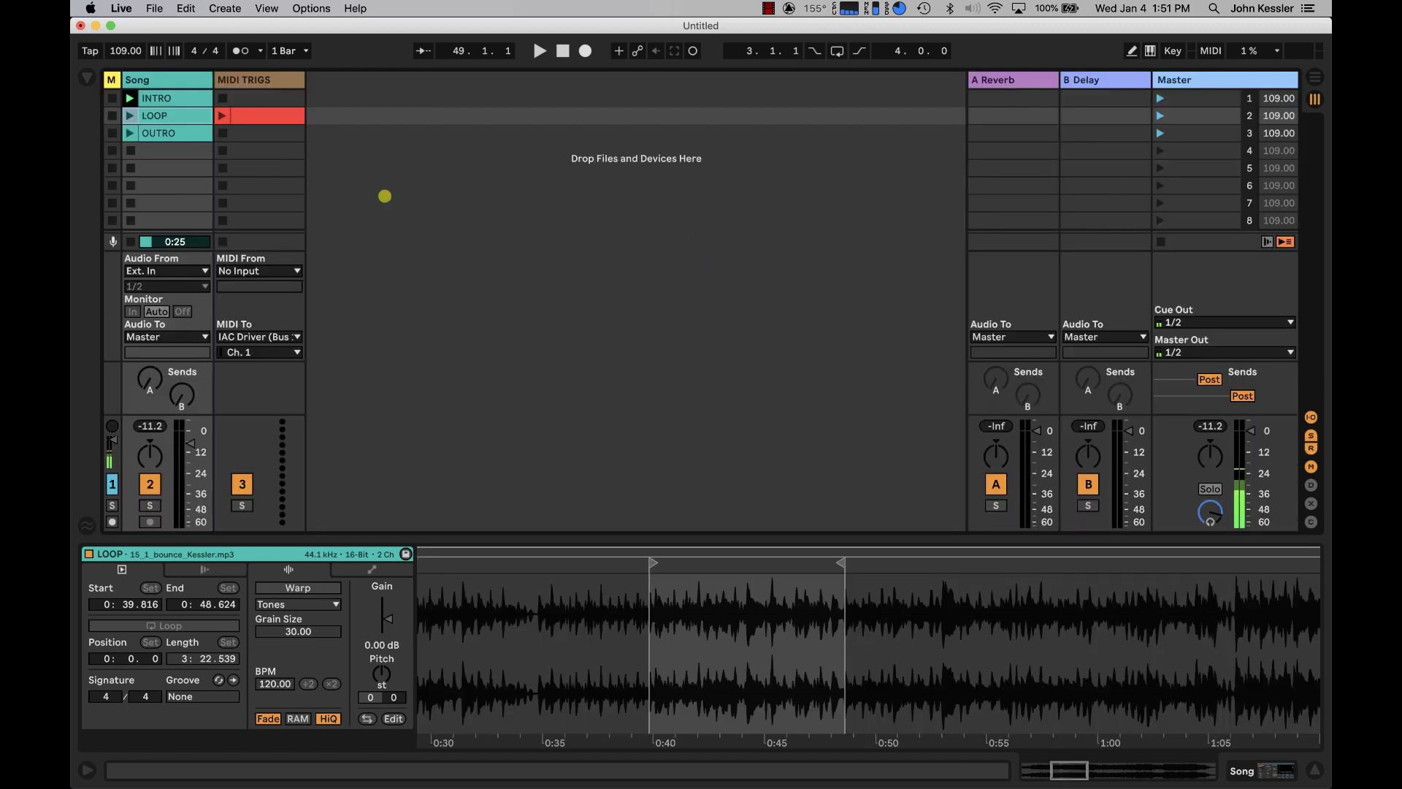
# Step: Drag the red MIDI clip's loop brace out to four bars, ending at 5.1.1
pyautogui.click(254, 117)
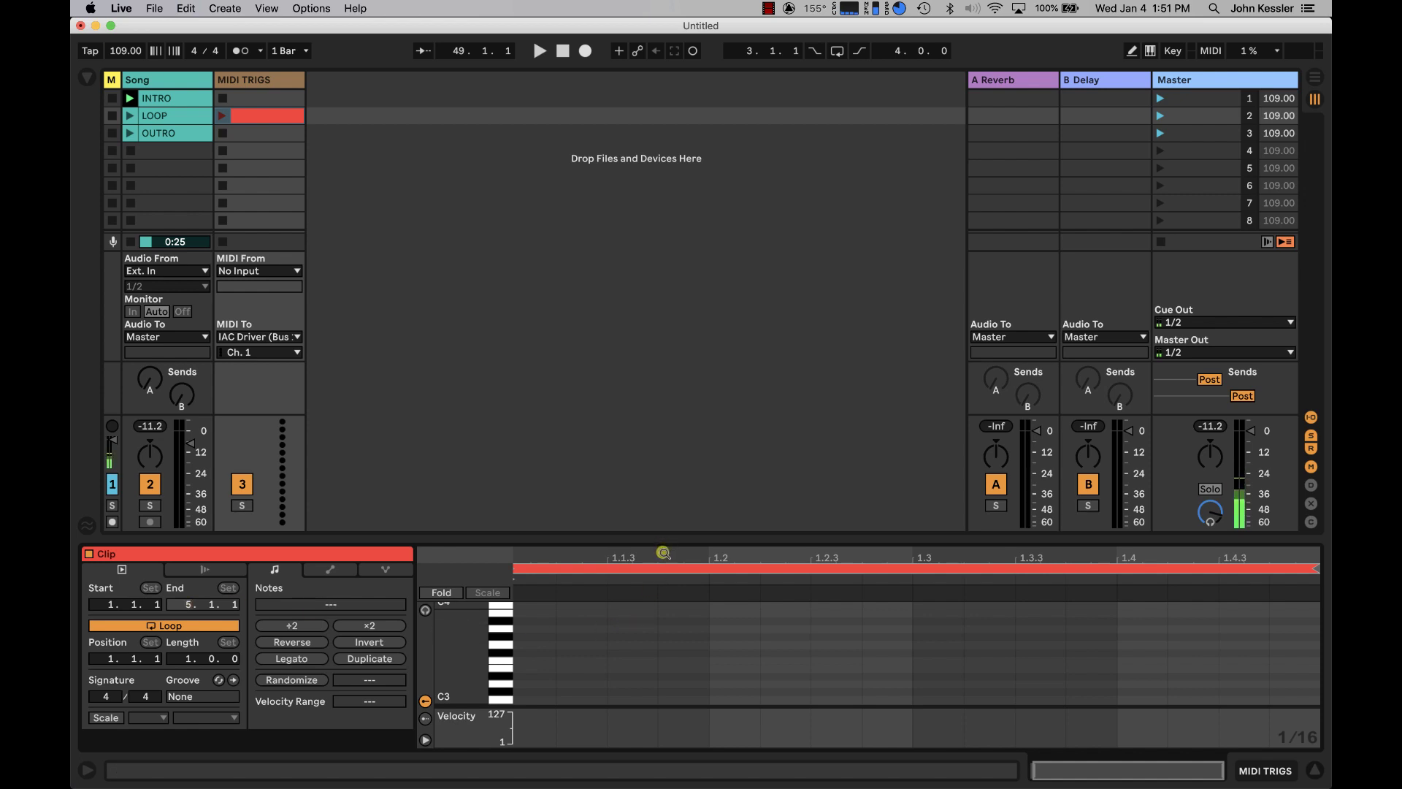
pyautogui.moveTo(666, 553); pyautogui.dragTo(671, 553)
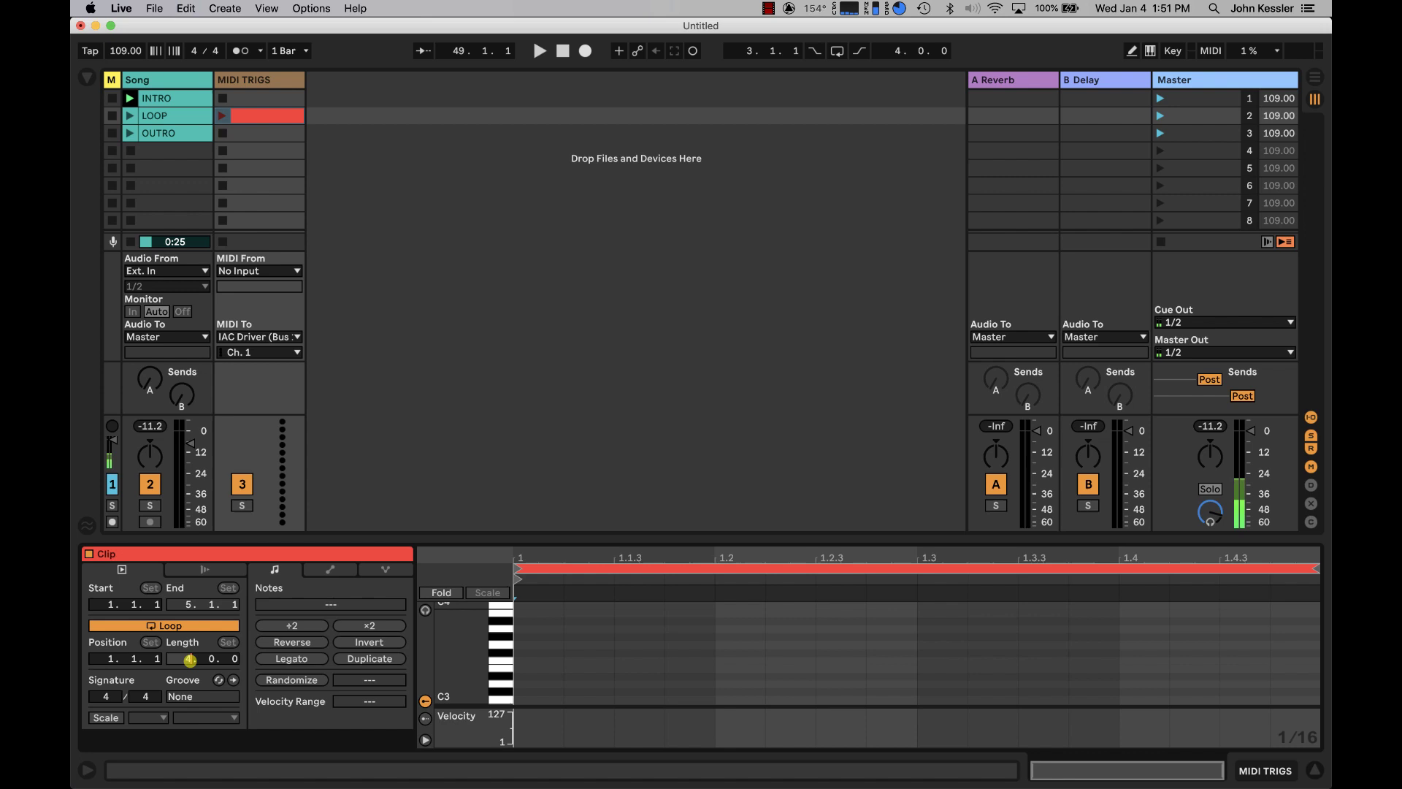
pyautogui.moveTo(189, 660); pyautogui.dragTo(190, 660)
pyautogui.click(931, 642)
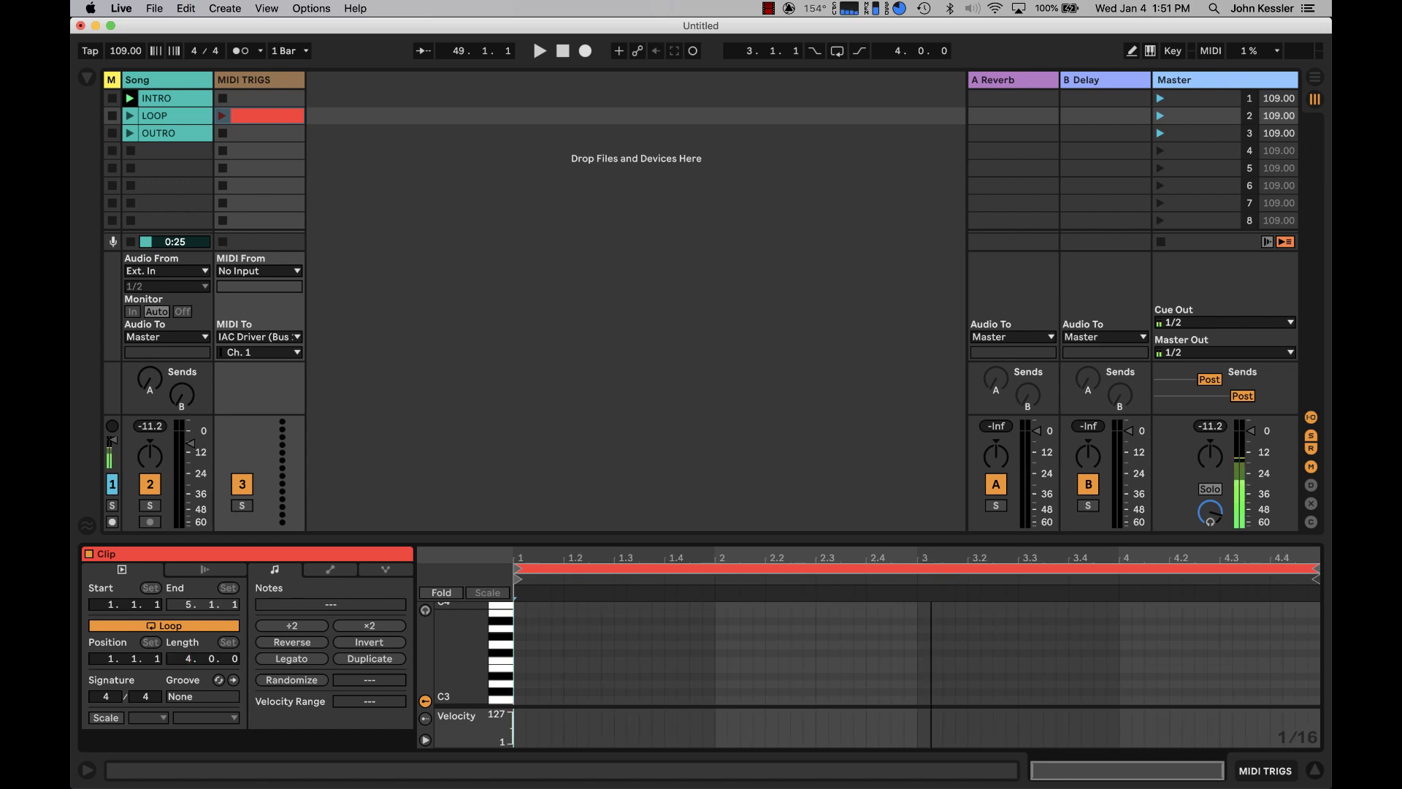
pyautogui.click(1074, 622)
pyautogui.scroll(-1, 446, 647)
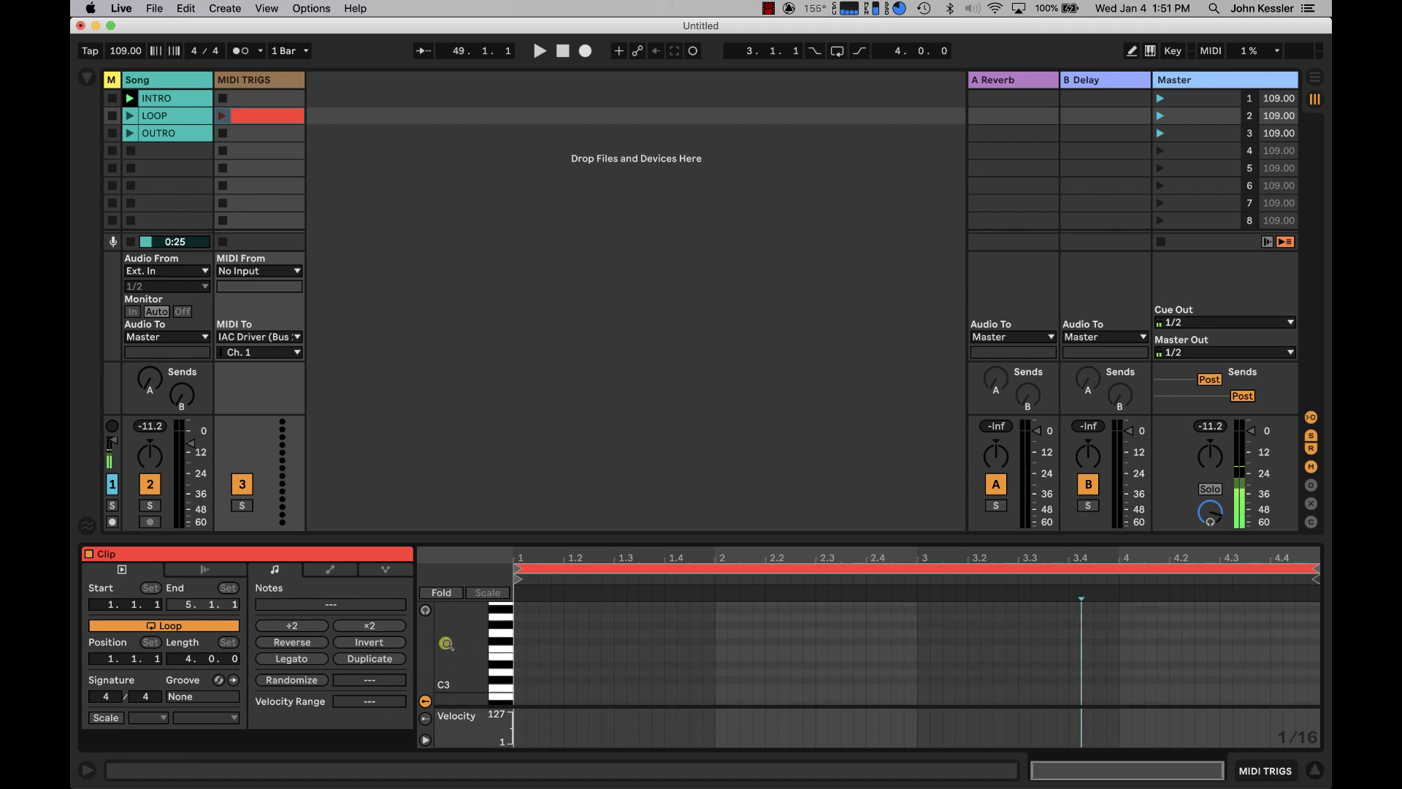
pyautogui.scroll(-15, 446, 644)
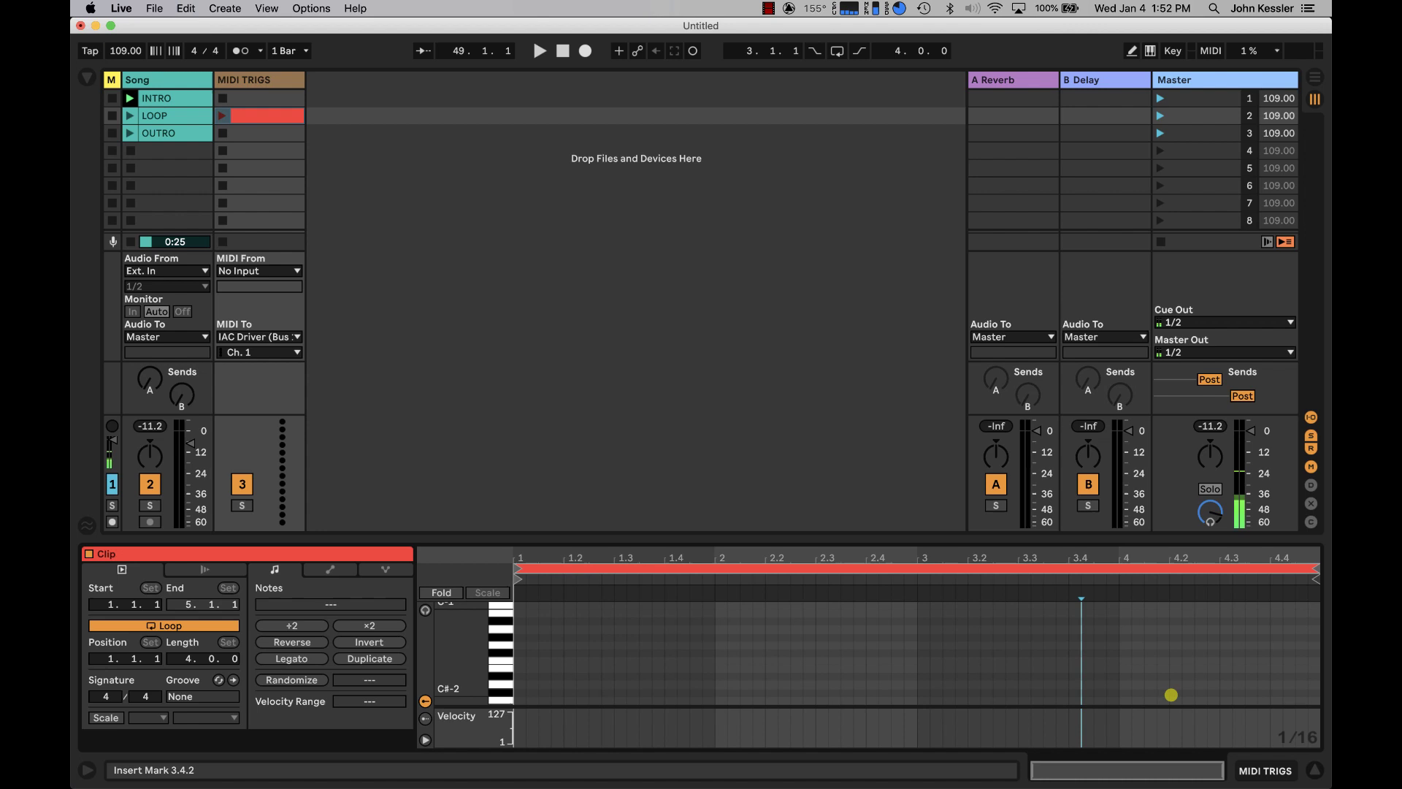
# Step: Draw a sixteenth-note C-2 trigger at 4.2.1 in the red clip's piano roll
pyautogui.moveTo(1177, 560); pyautogui.dragTo(1177, 613)
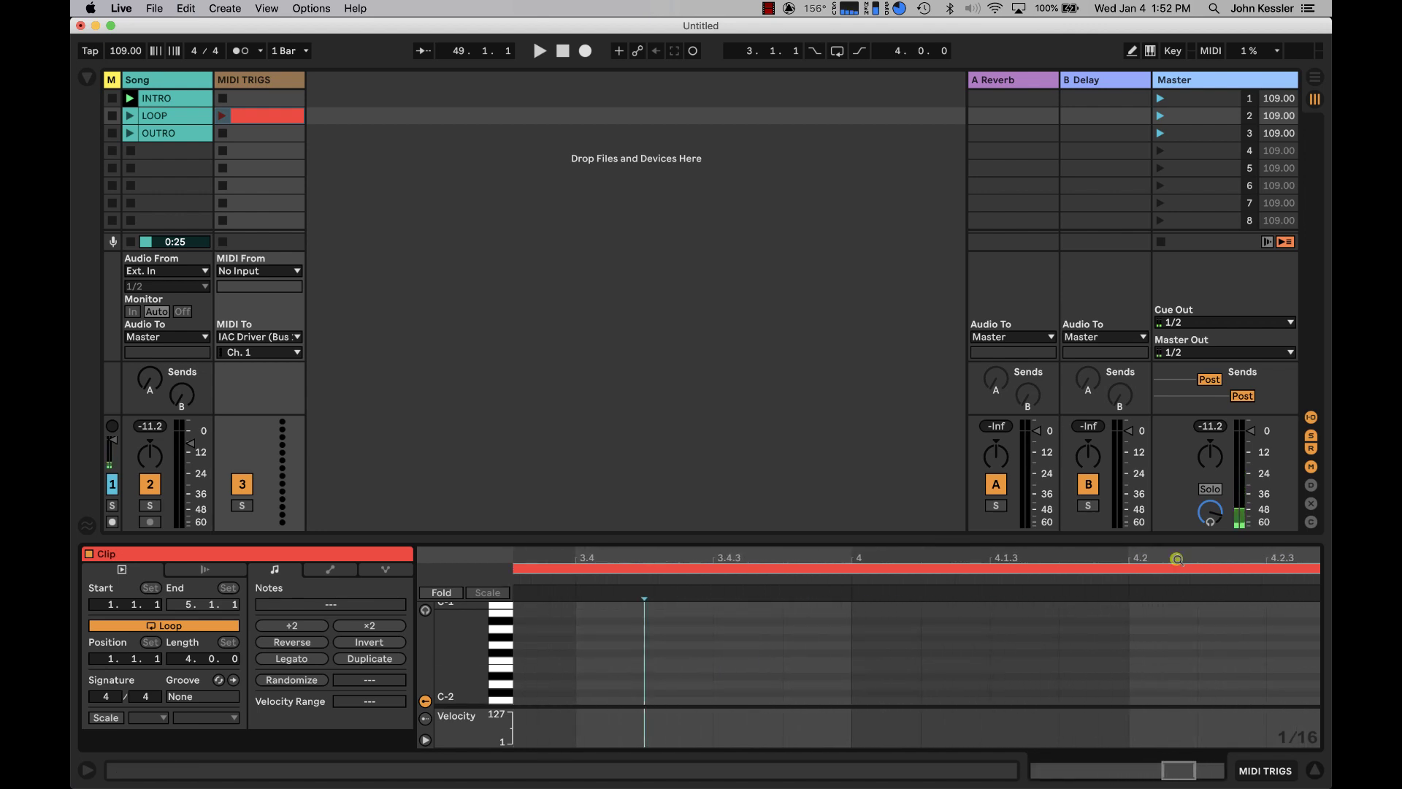
pyautogui.doubleClick(1144, 703)
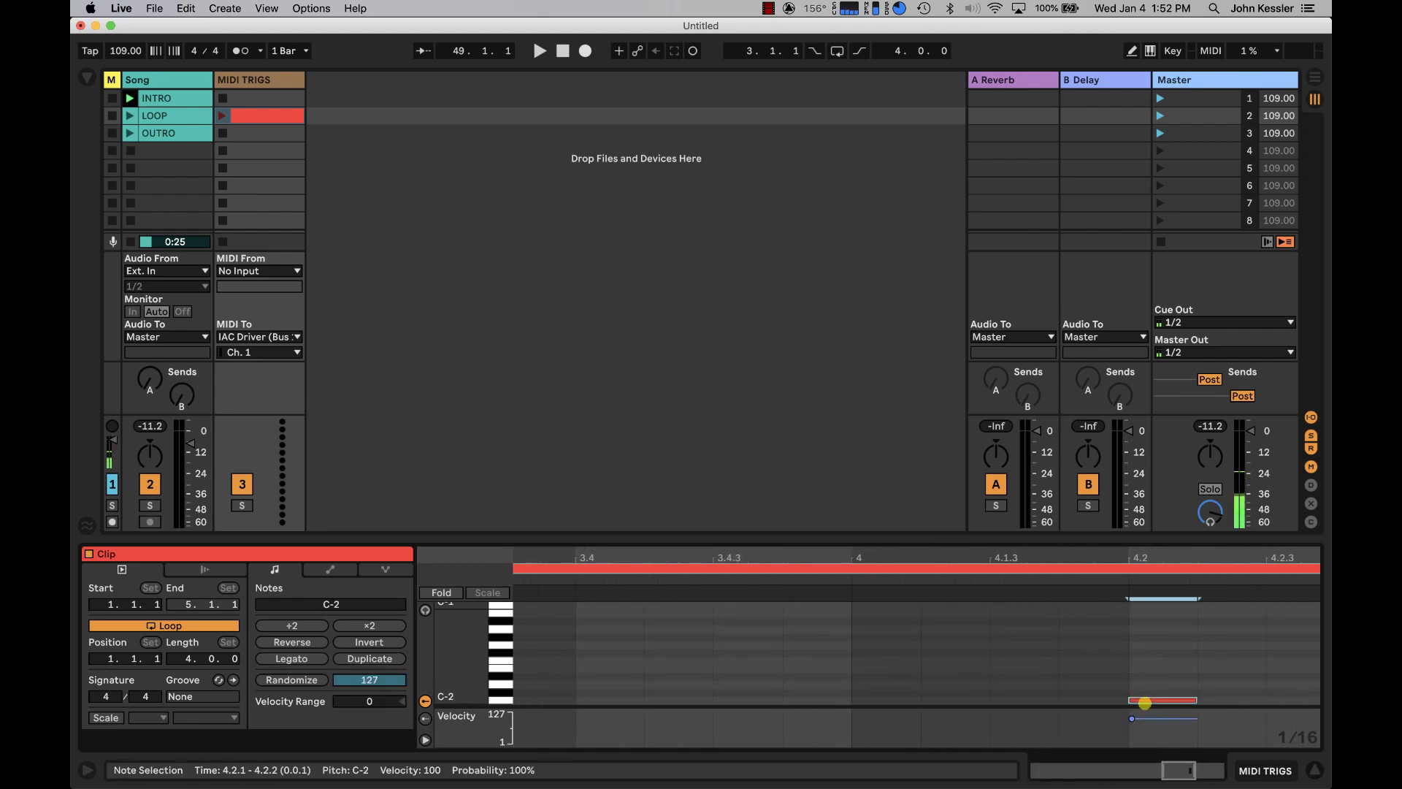
pyautogui.click(1164, 557)
pyautogui.moveTo(1164, 557); pyautogui.dragTo(1175, 557)
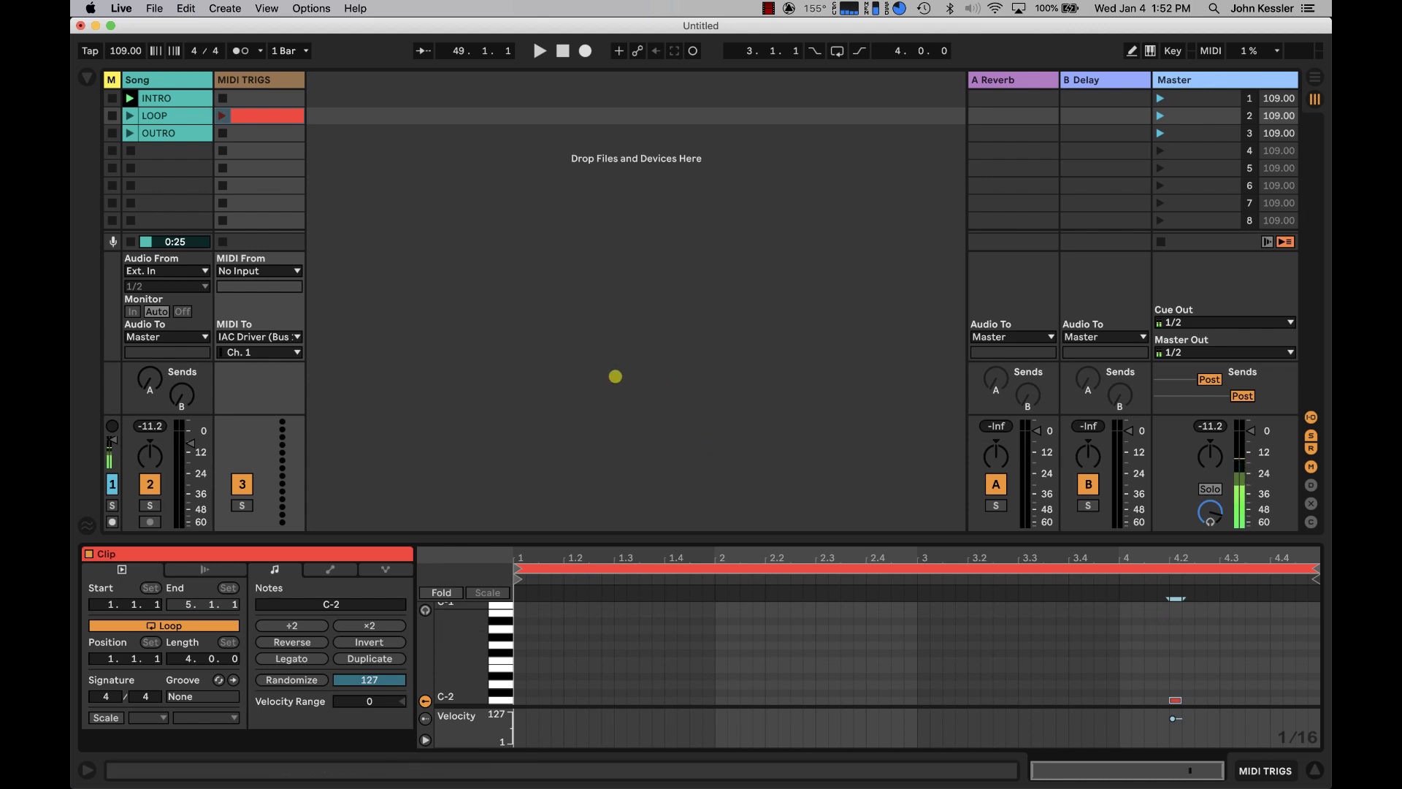
# Step: Set the red MIDI clip's launch quantization to 1 Bar
pyautogui.click(206, 570)
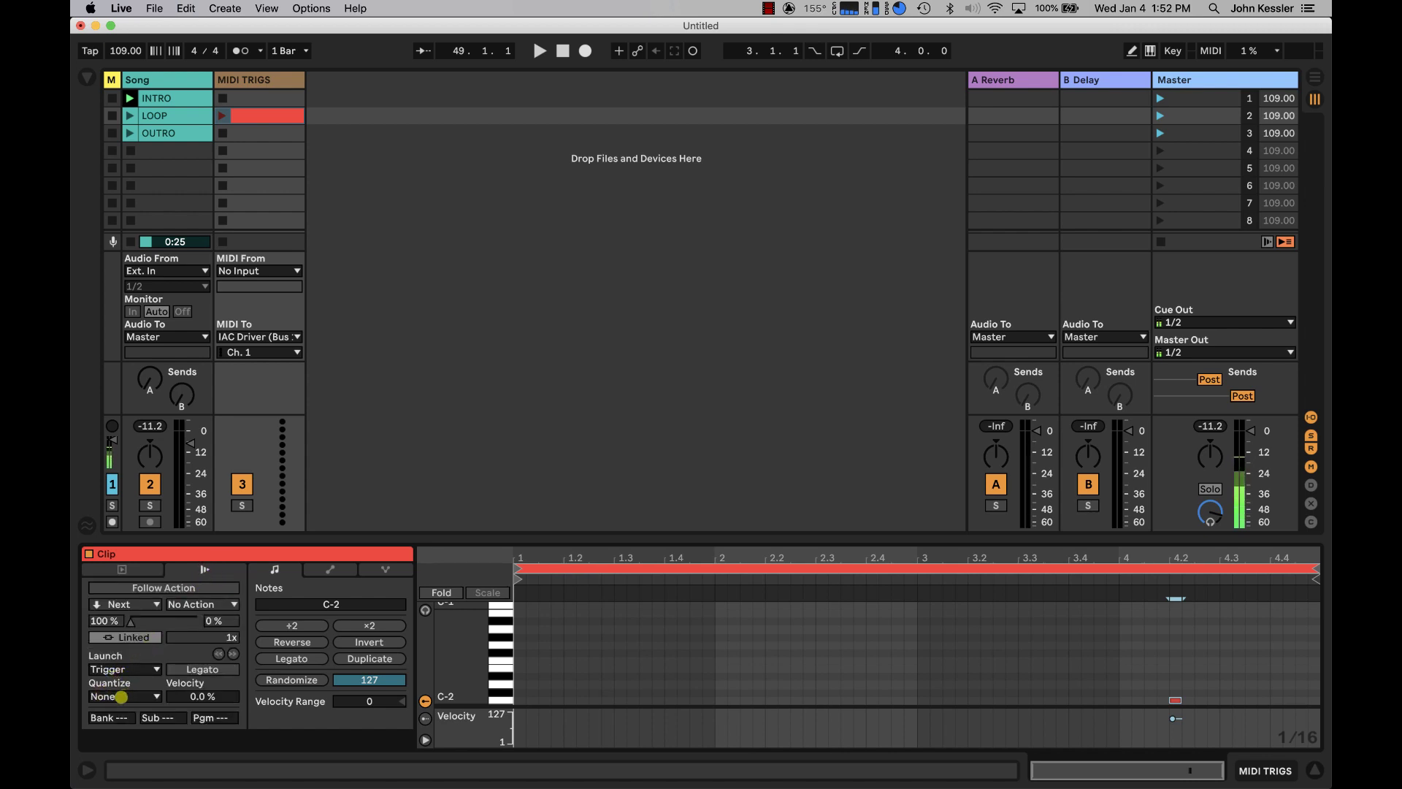
pyautogui.click(129, 696)
pyautogui.click(129, 552)
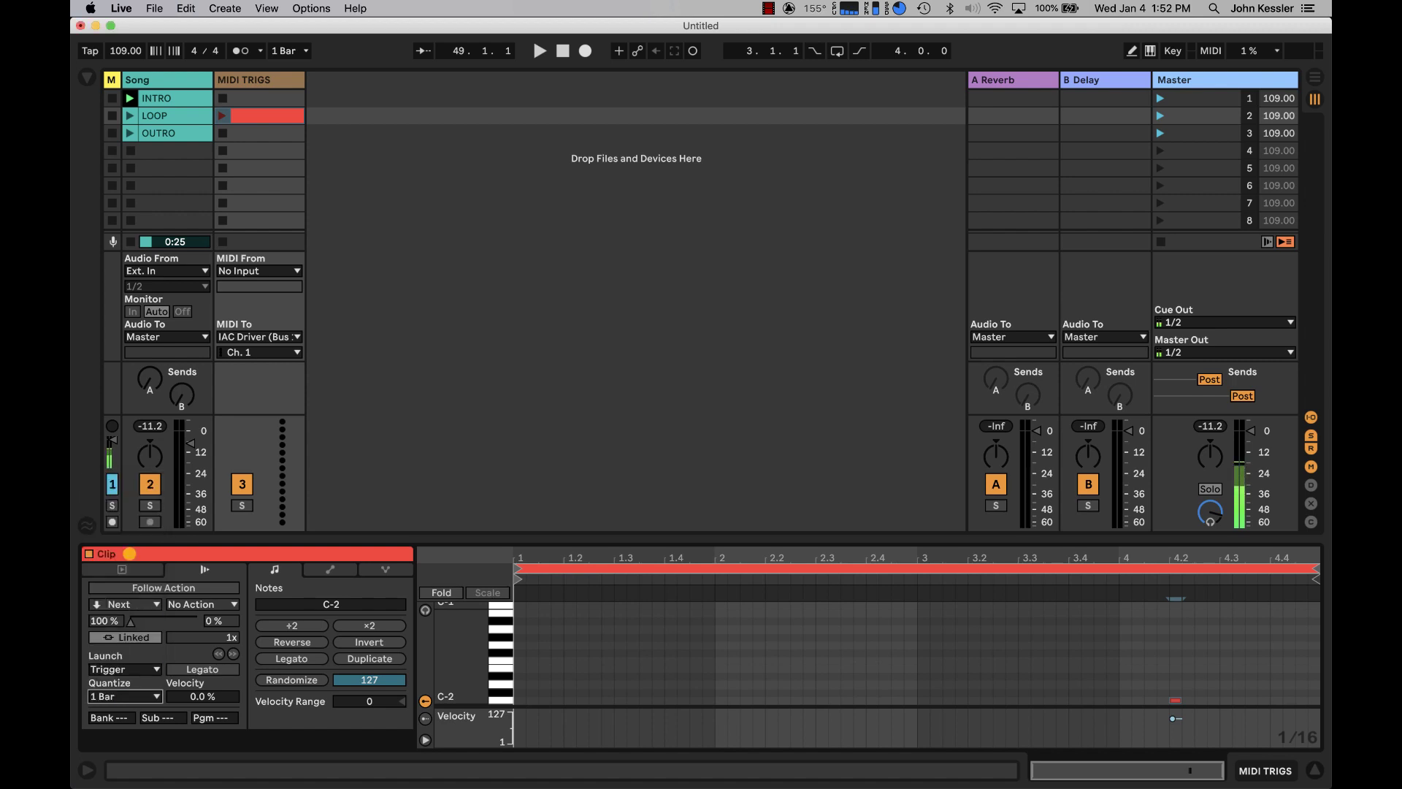
# Step: Set the LOOP audio clip's launch quantization to 1 Bar as well
pyautogui.click(177, 119)
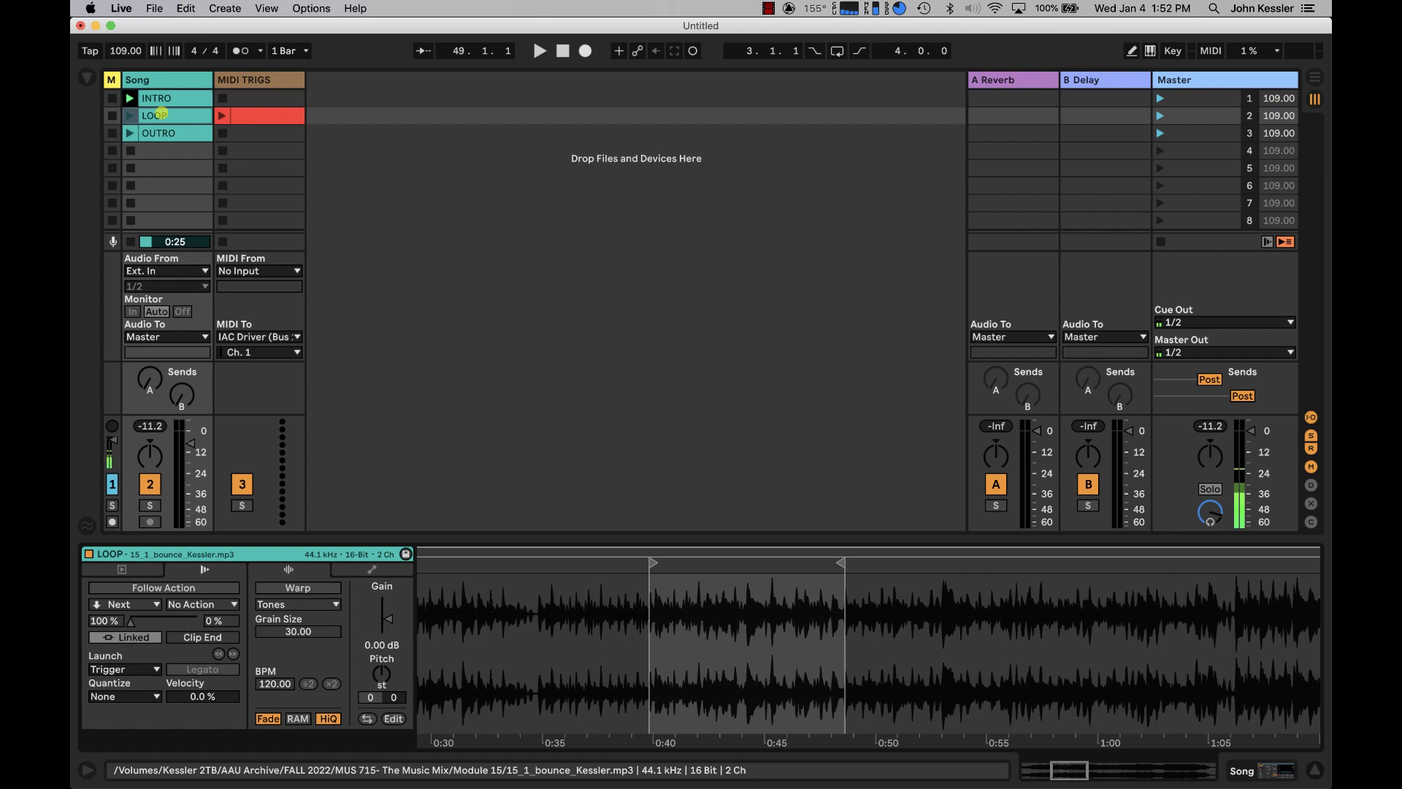
pyautogui.click(177, 117)
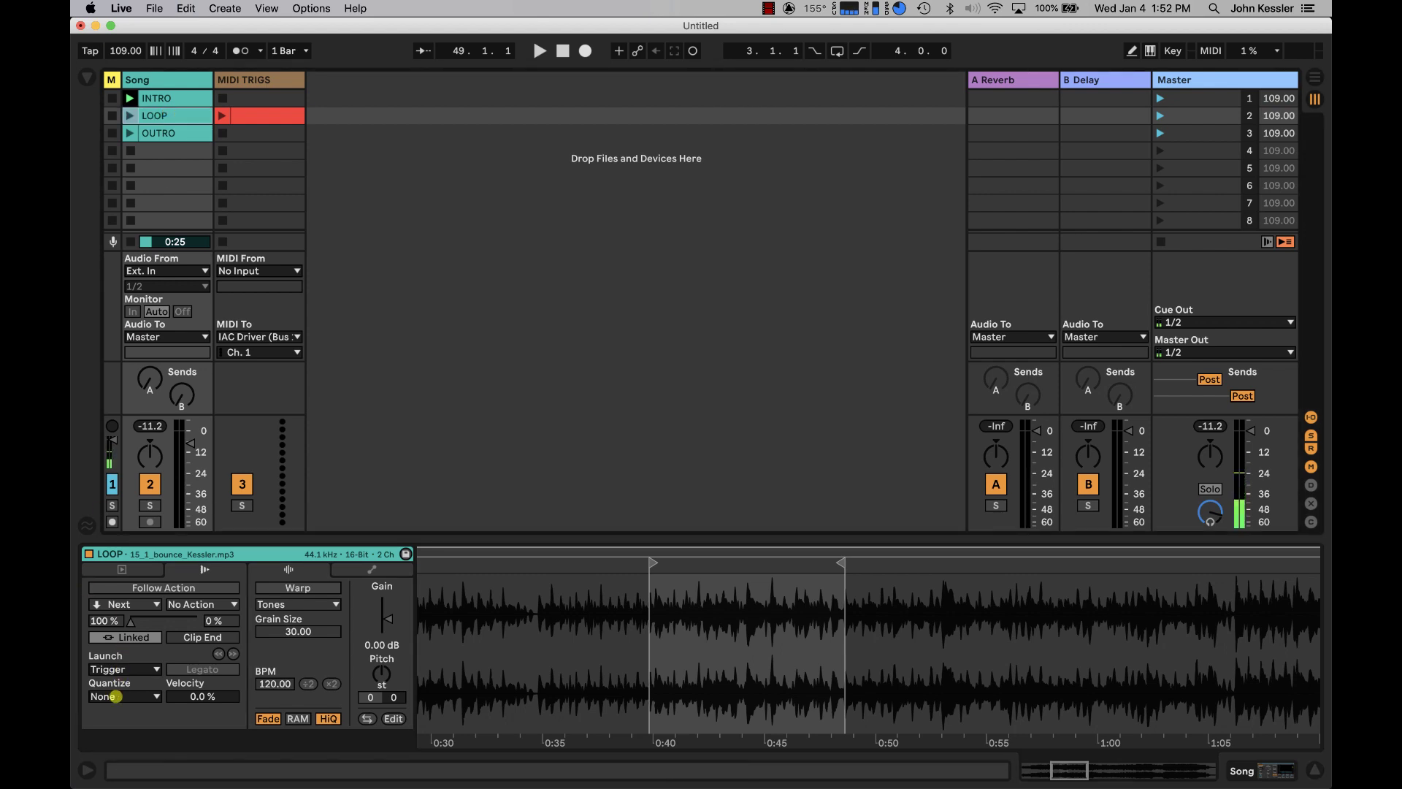
pyautogui.click(115, 696)
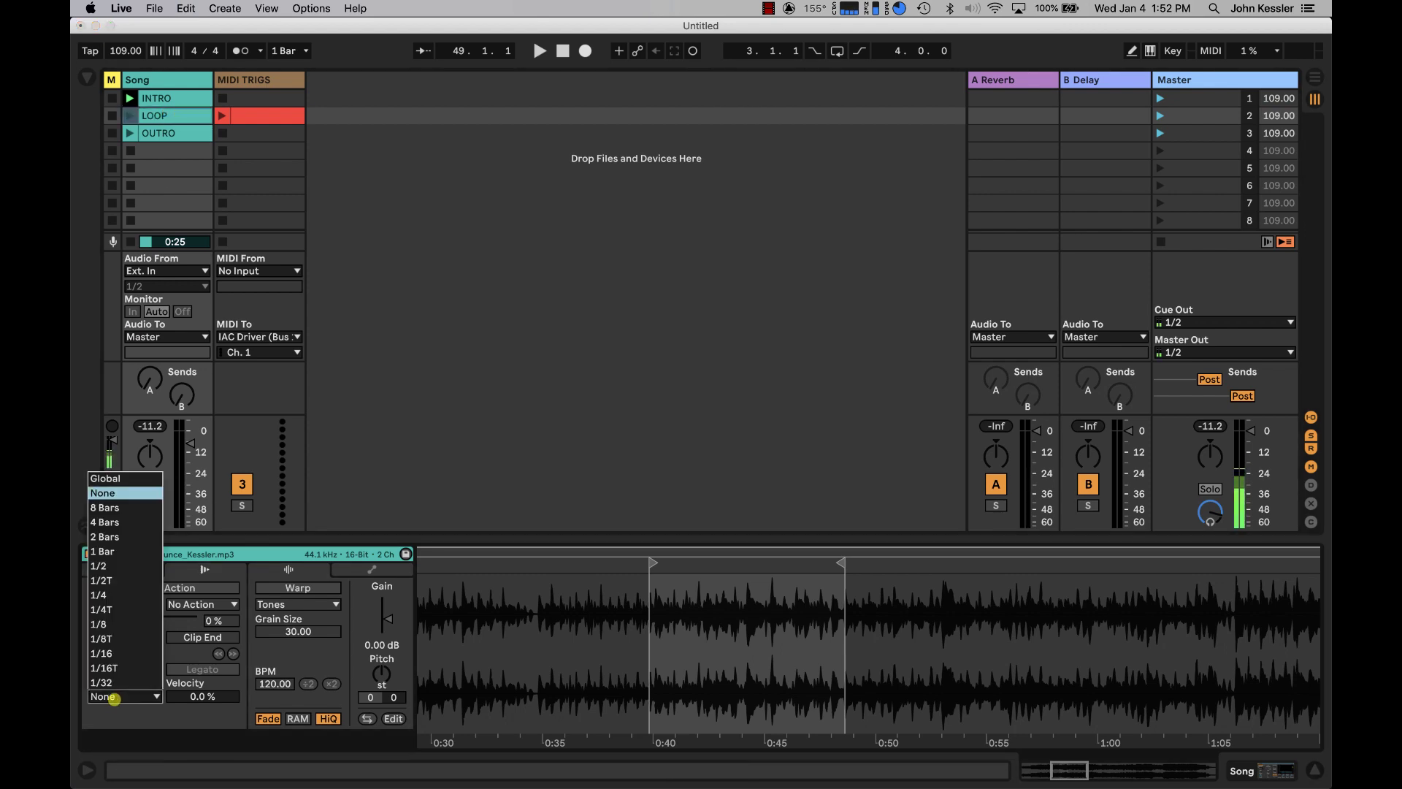
pyautogui.click(129, 551)
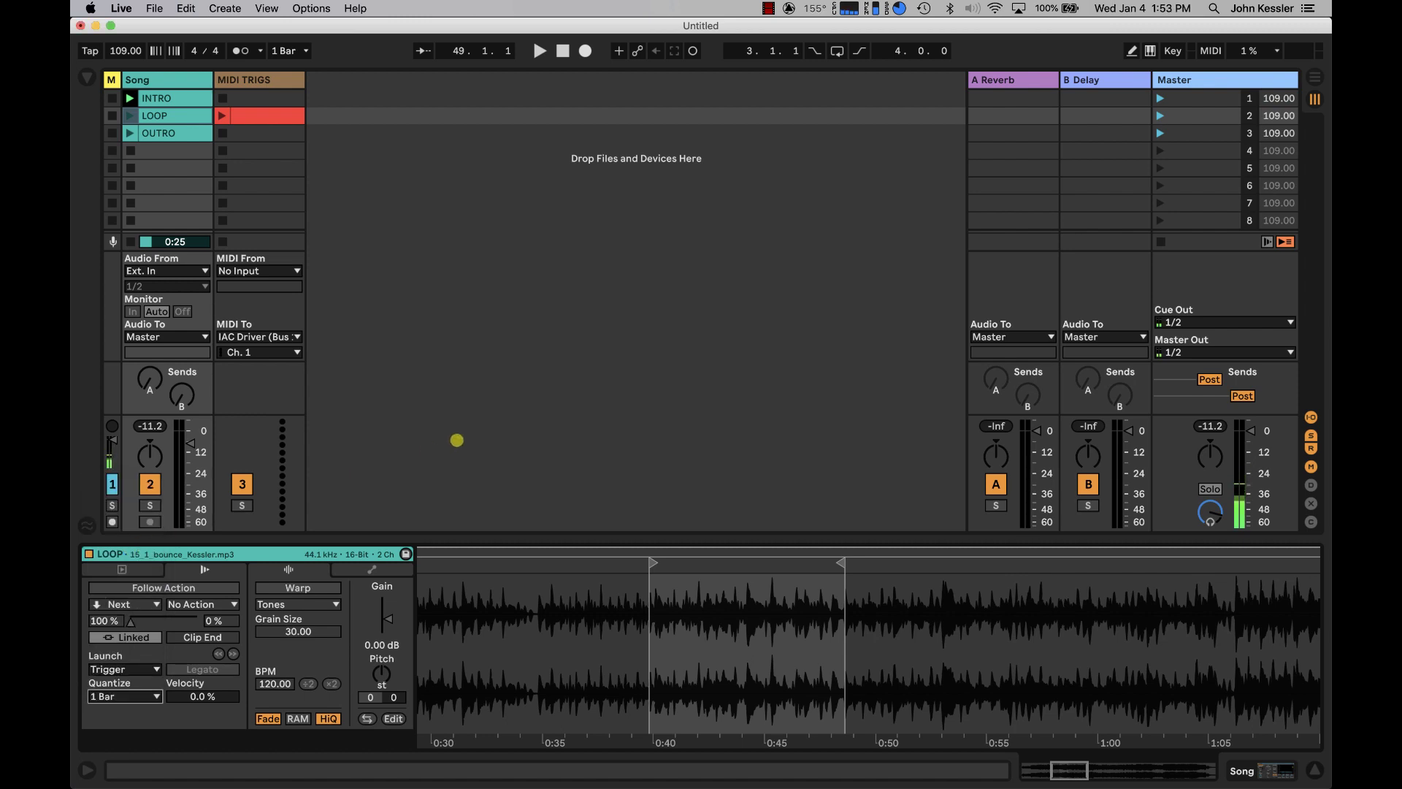
pyautogui.click(264, 116)
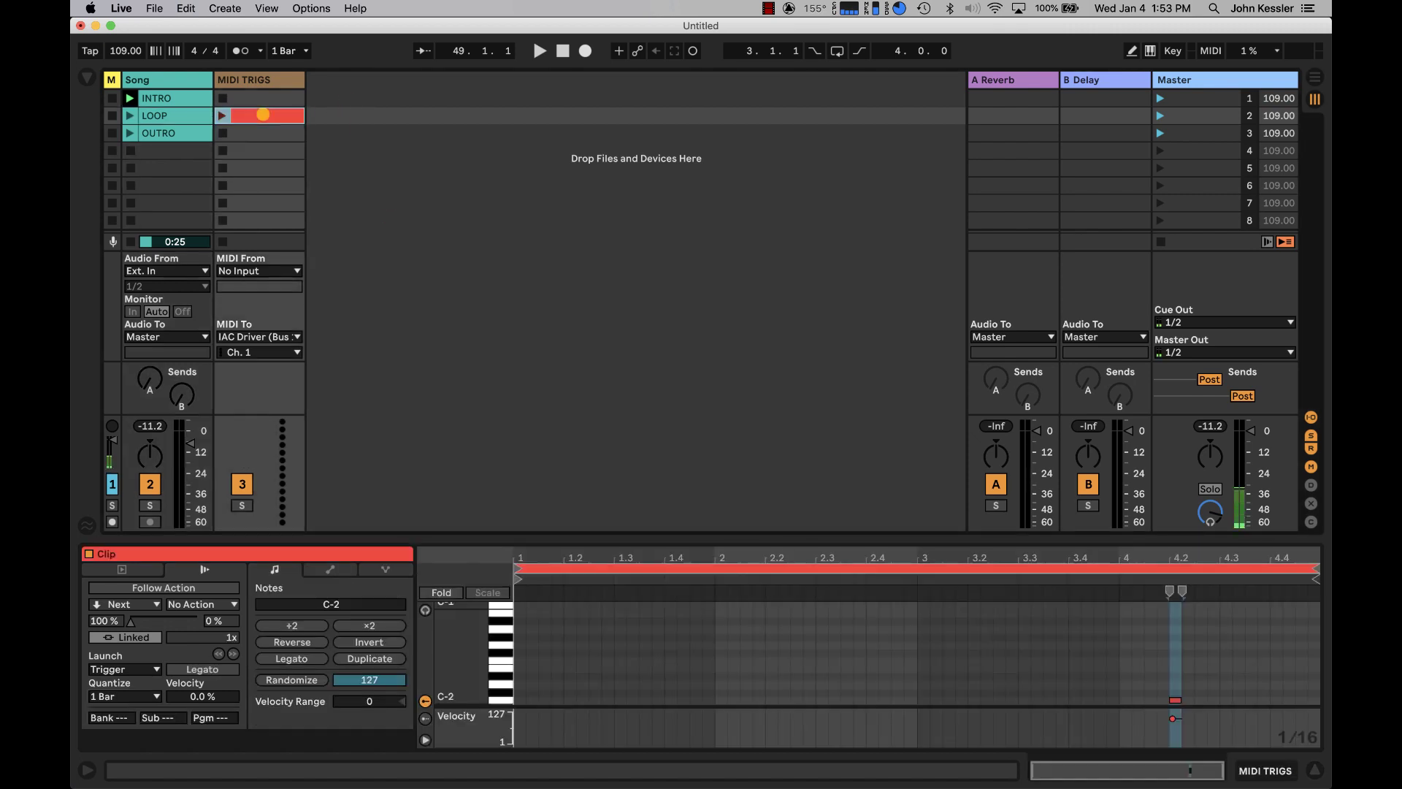
# Step: Test playback from bar 4, then turn off Loop for the red MIDI TRIGS clip
pyautogui.click(1118, 655)
pyautogui.press('space')
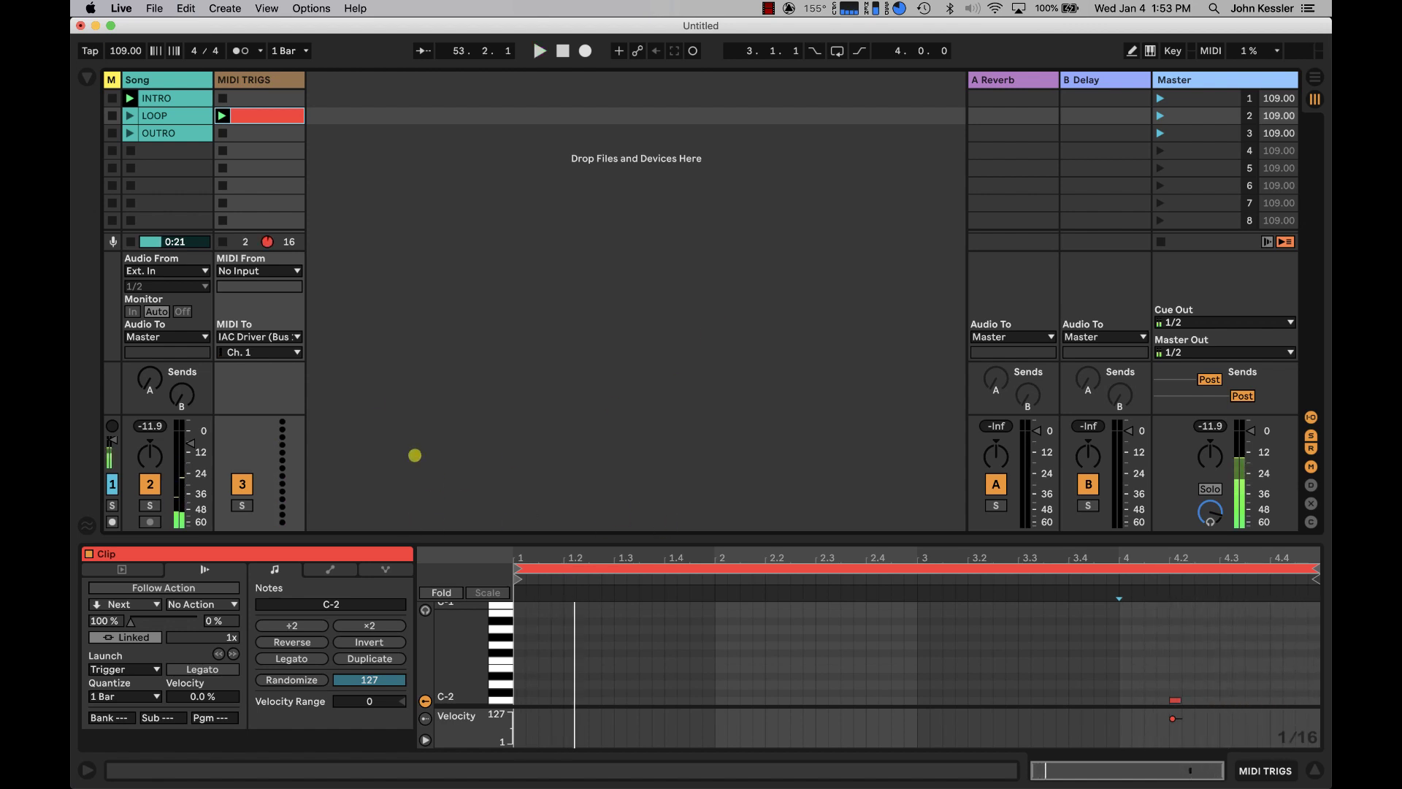
pyautogui.click(128, 567)
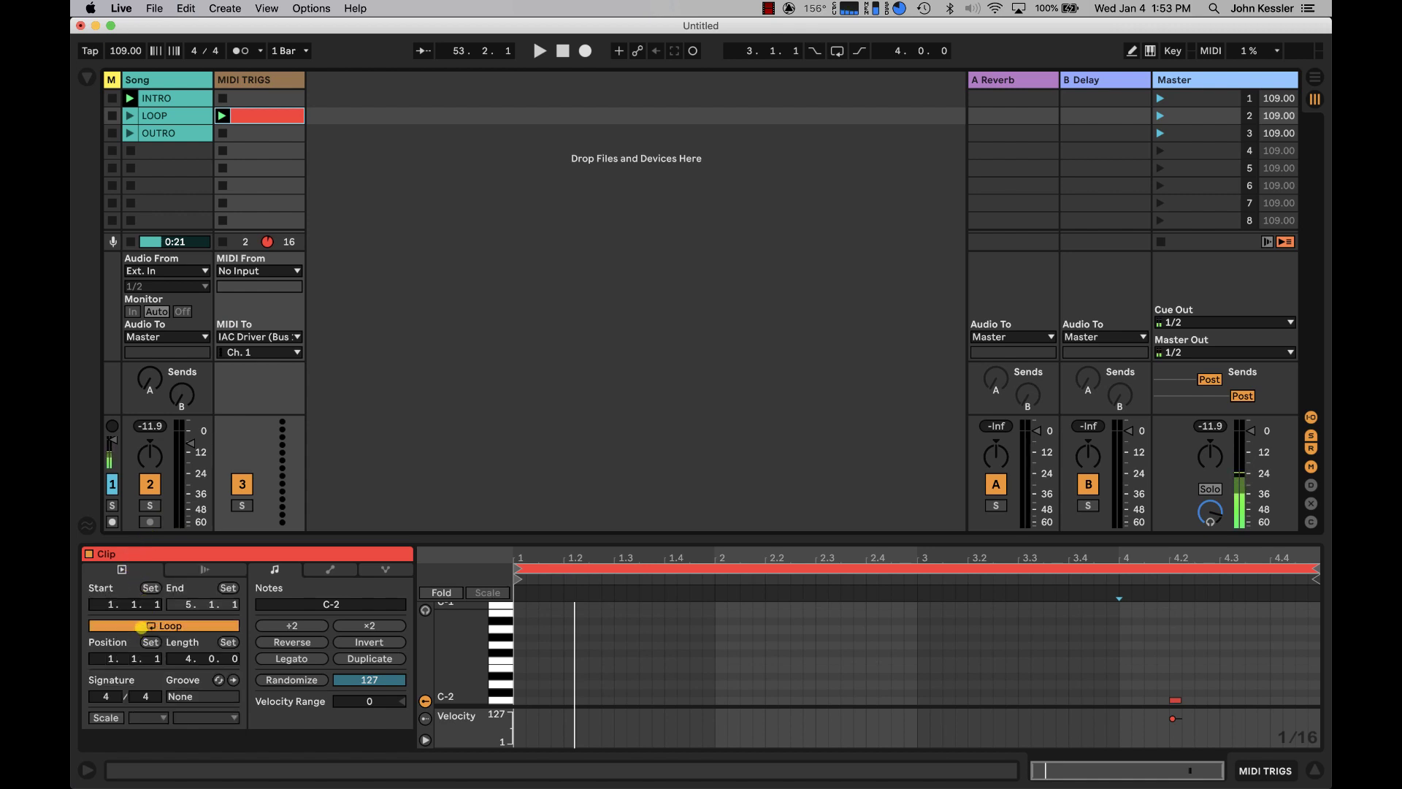
pyautogui.click(141, 627)
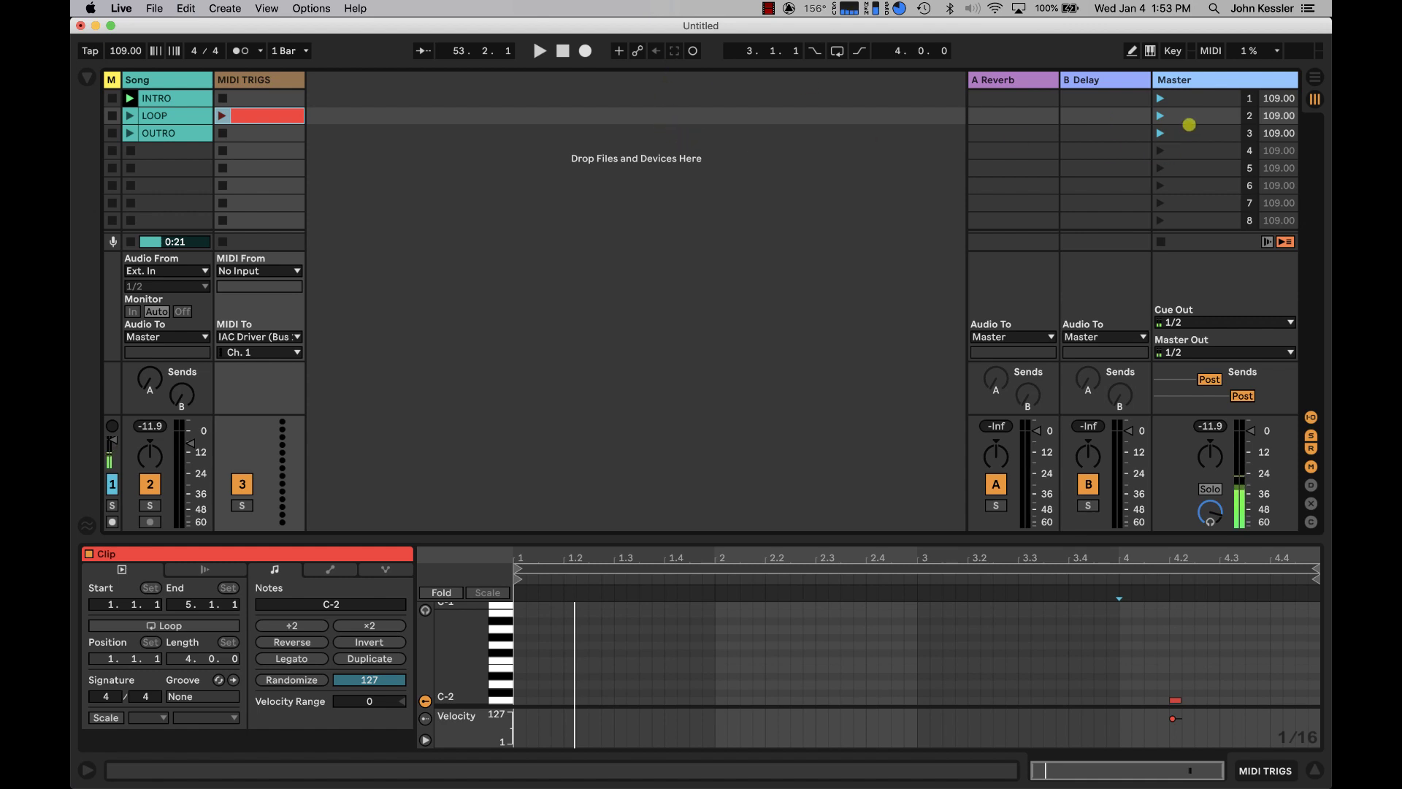
# Step: Use MIDI Map Mode to assign the LOOP scene launch to note C-2, channel 1
pyautogui.click(1210, 49)
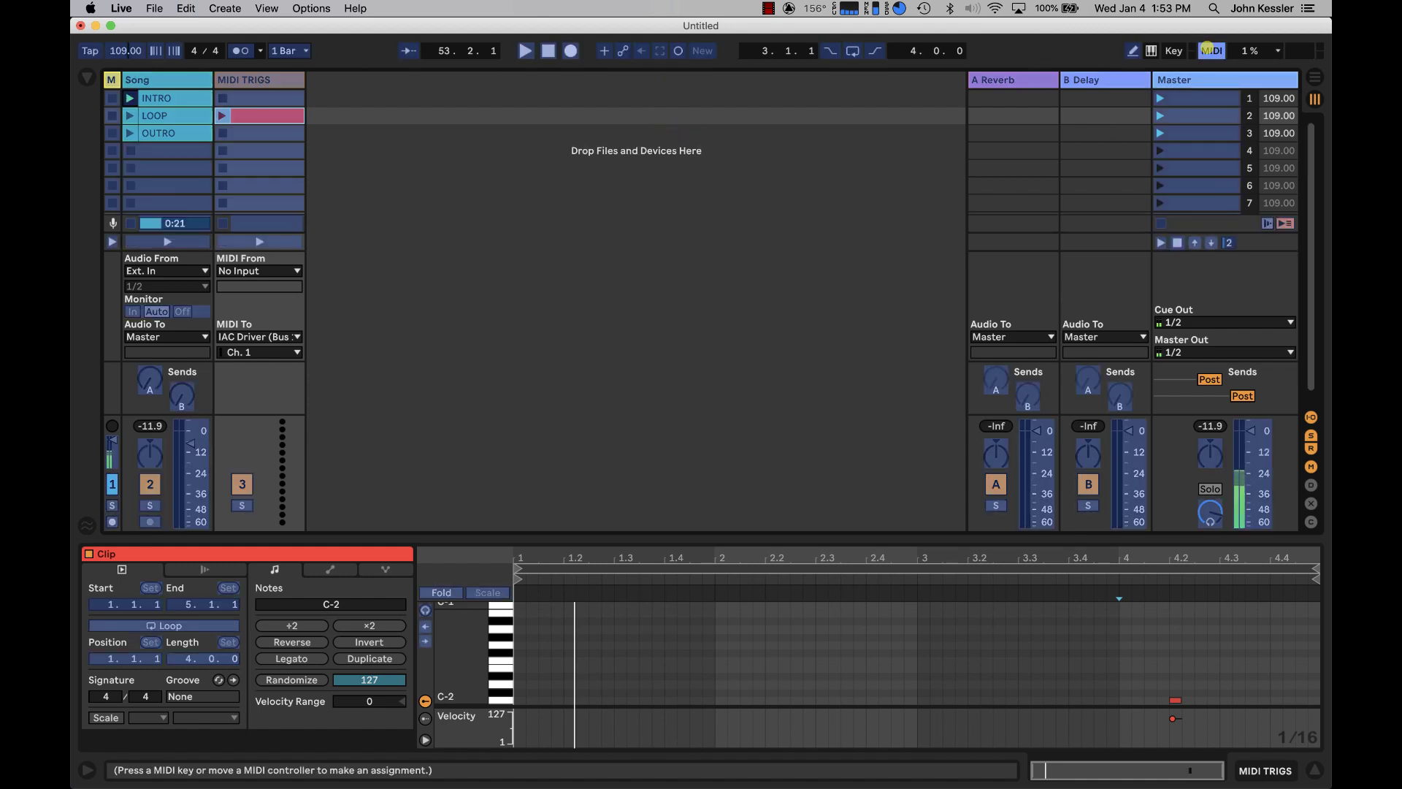
pyautogui.click(1185, 115)
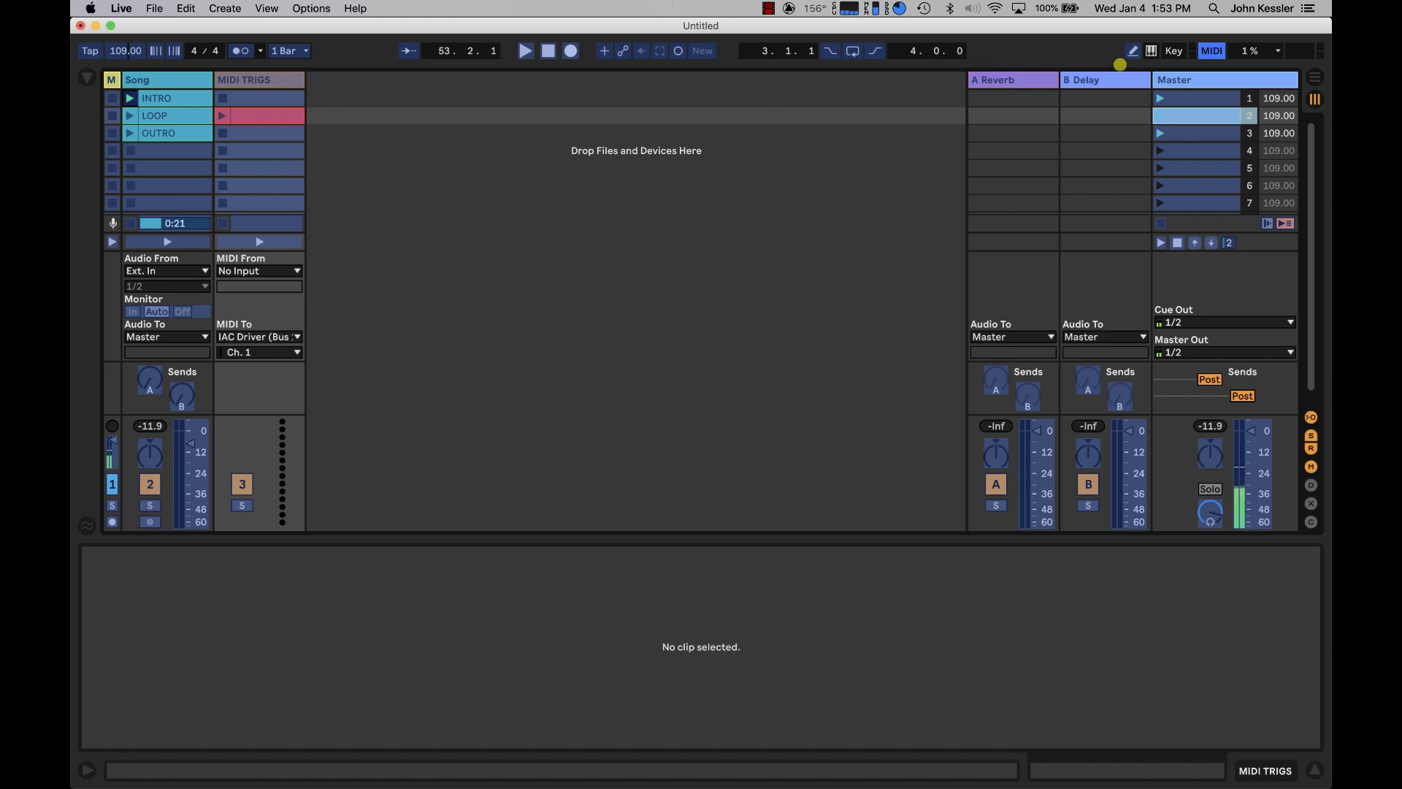
pyautogui.click(1210, 51)
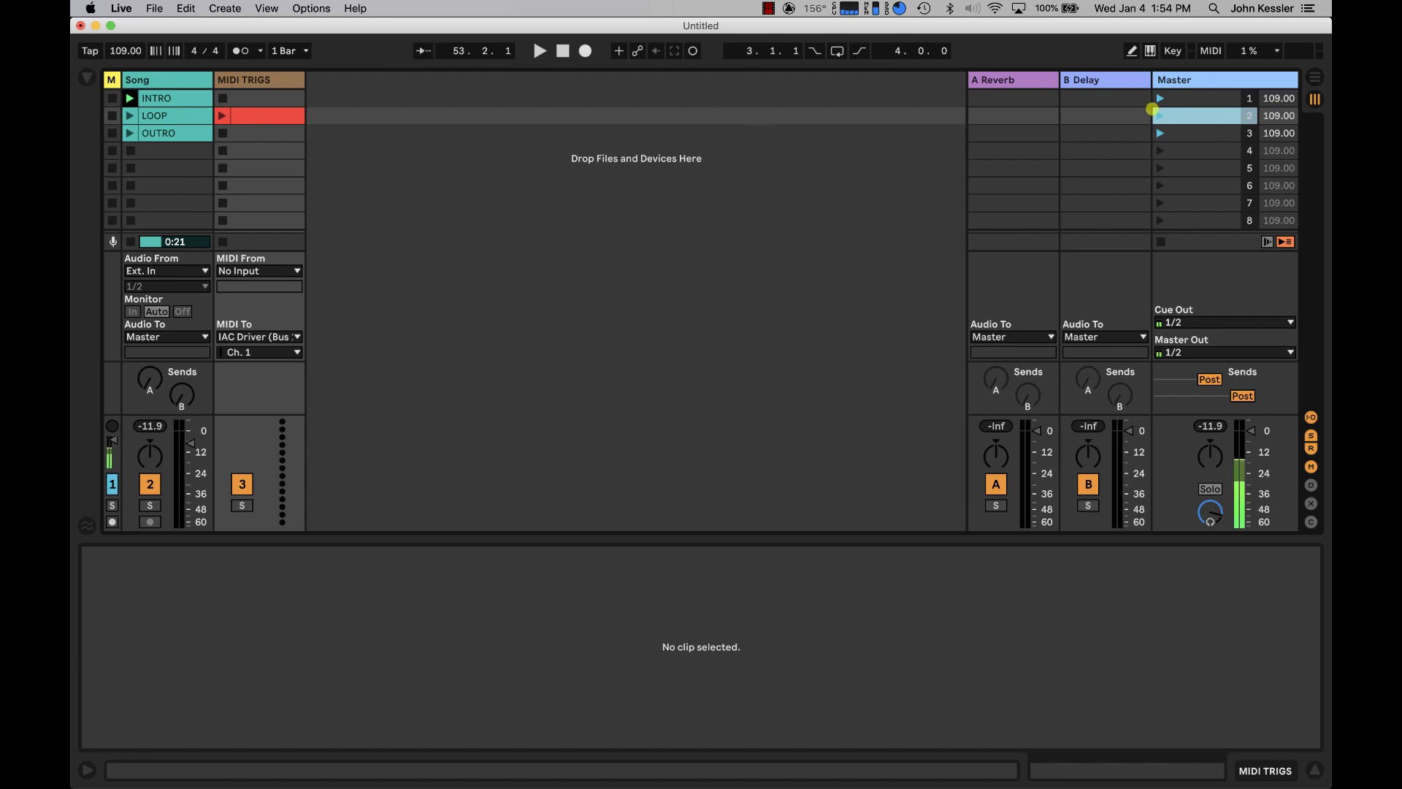
pyautogui.click(1161, 115)
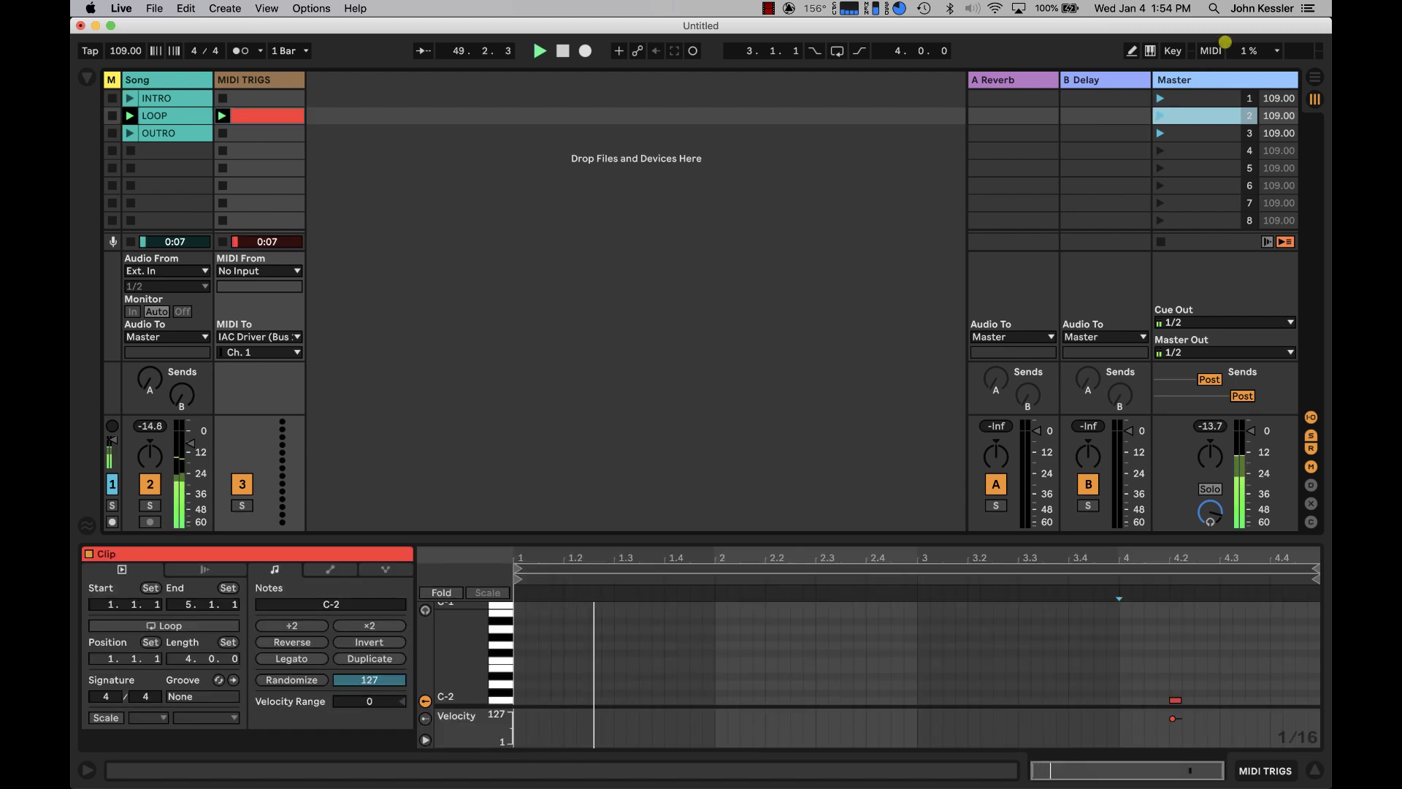
pyautogui.press('super+m')
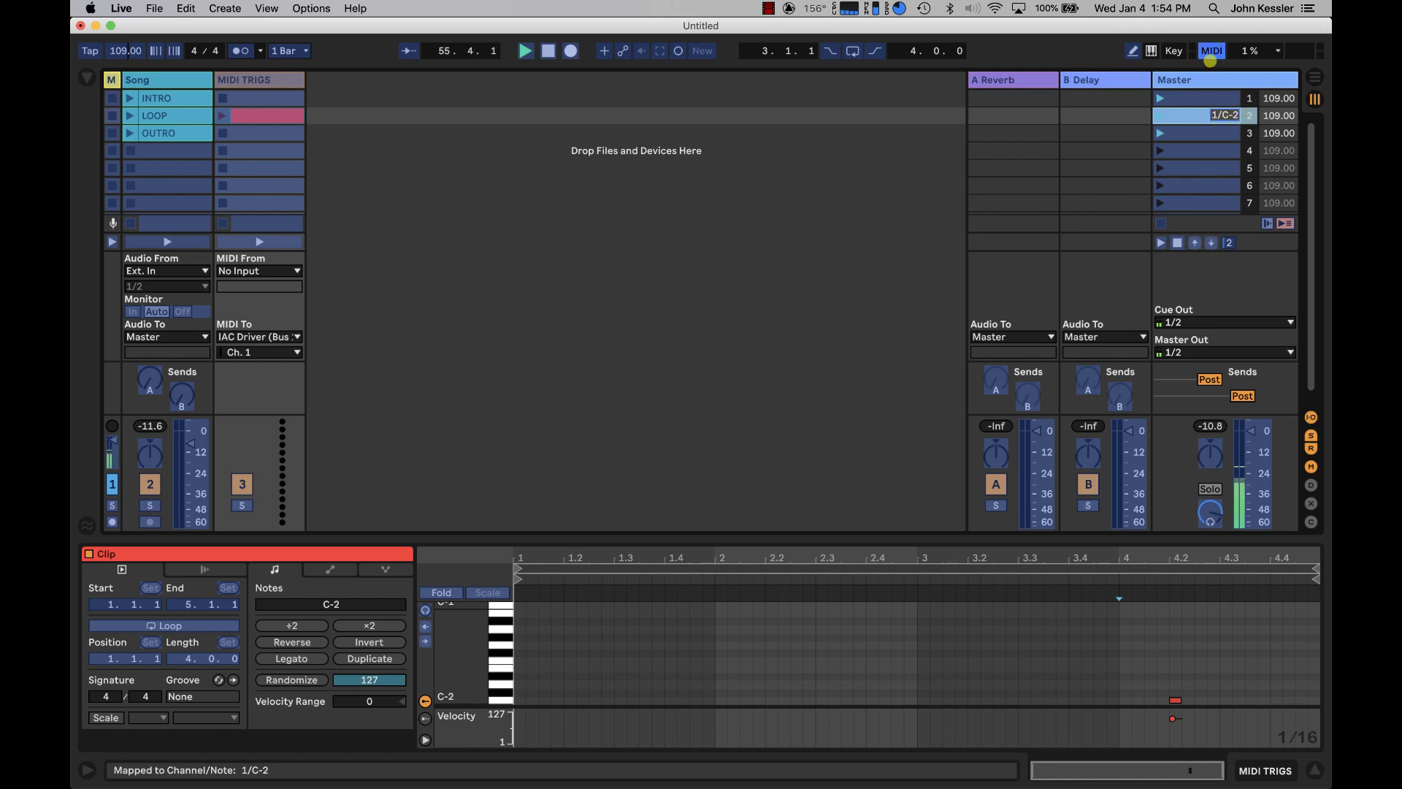
pyautogui.click(1210, 57)
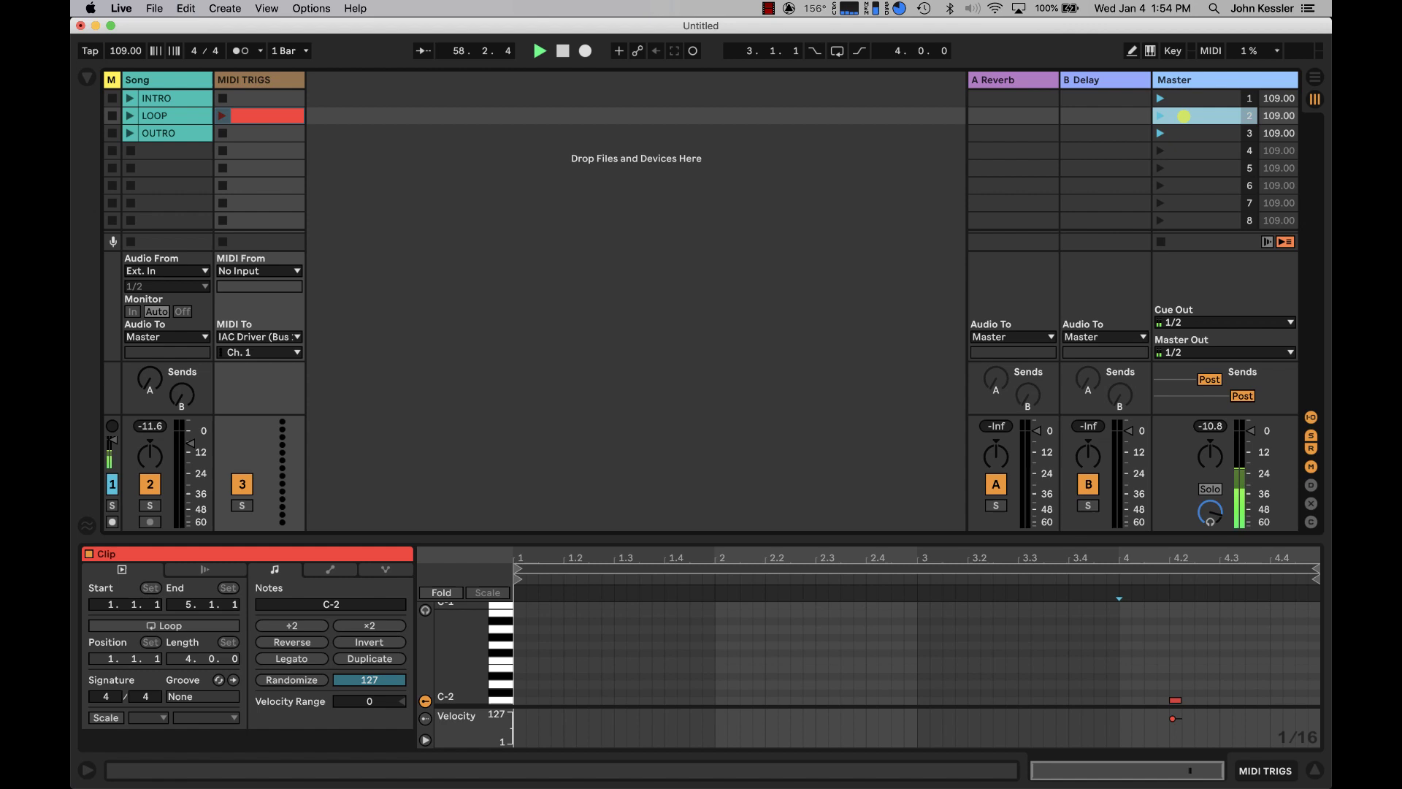
# Step: Launch the LOOP scene, switch off the MIDI TRIGS track, and select its red clip
pyautogui.click(1160, 116)
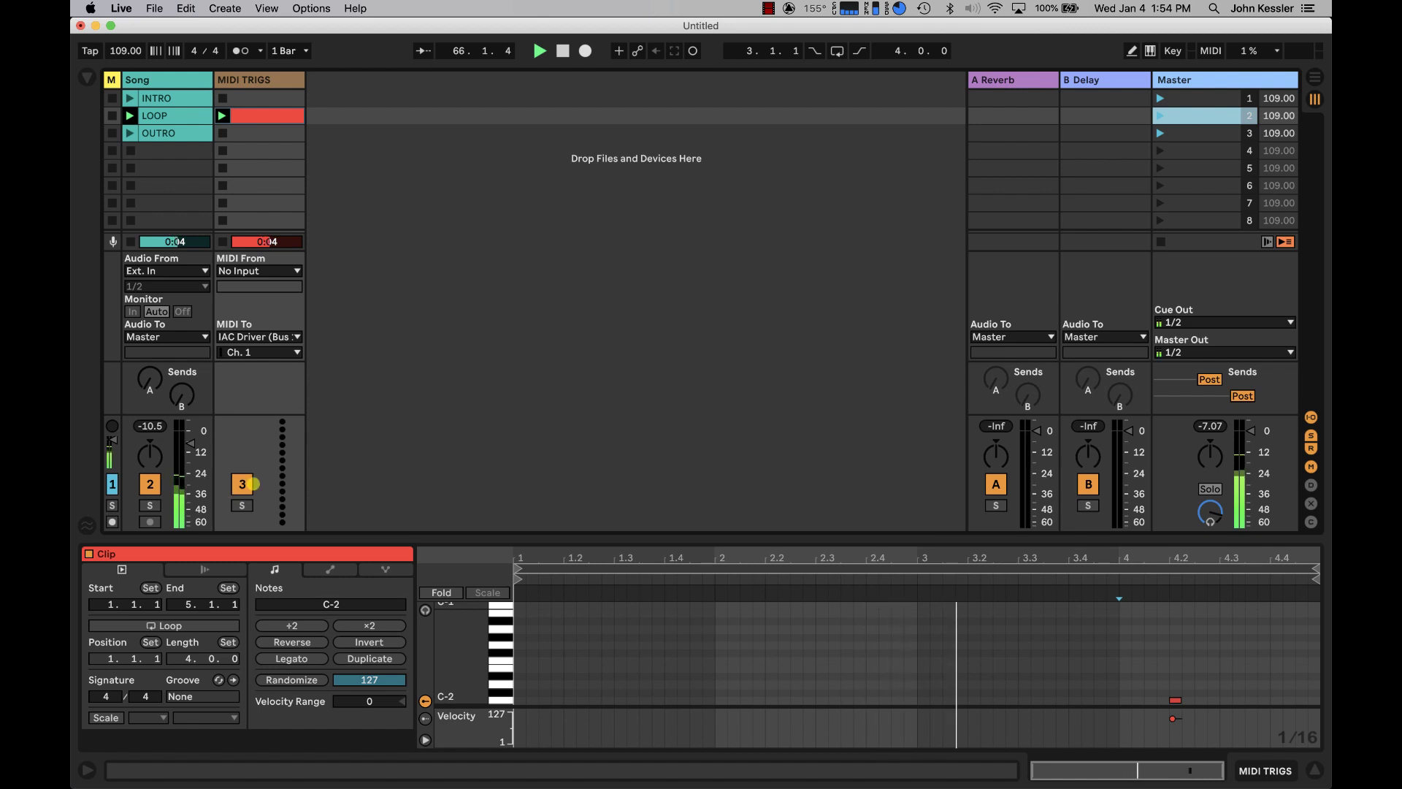
pyautogui.press('F3')
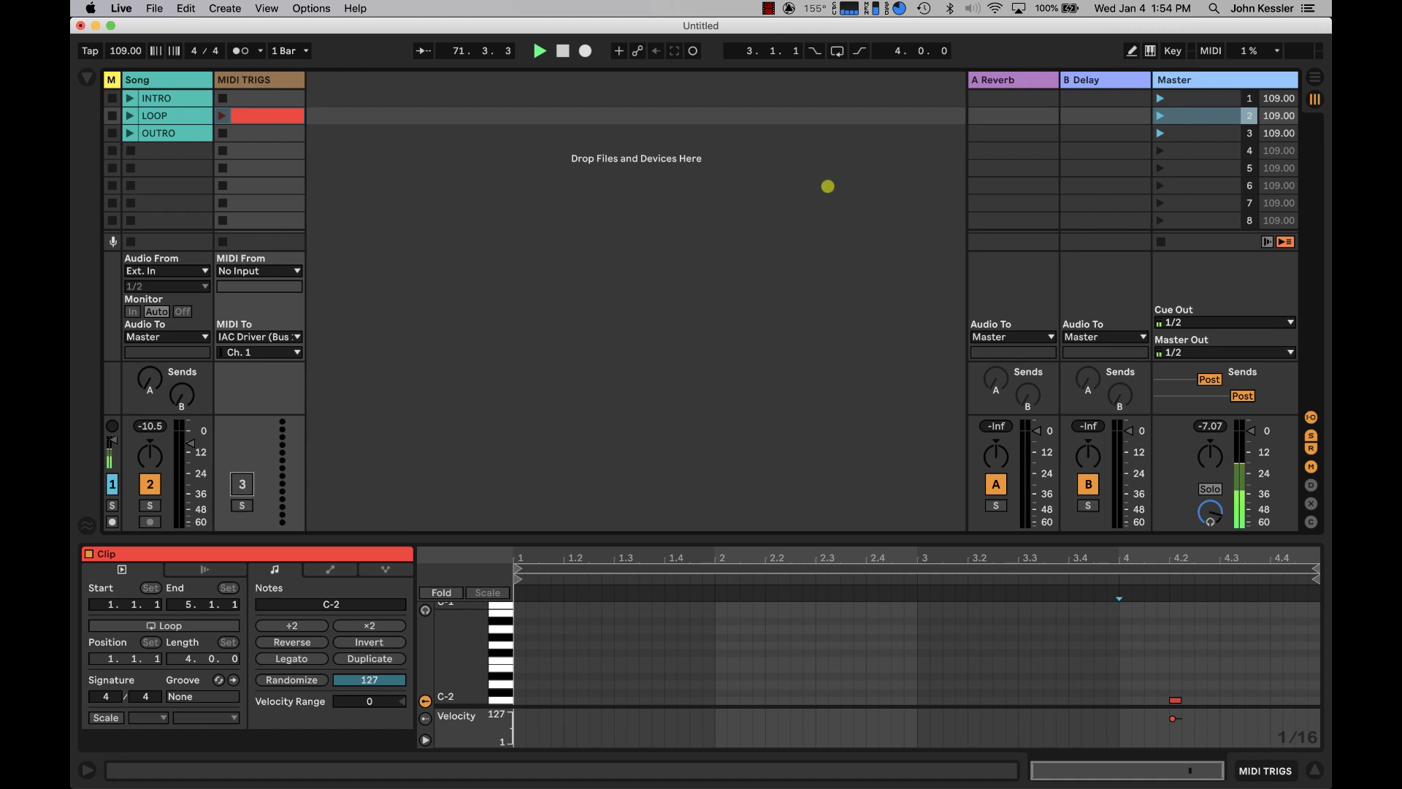
pyautogui.click(1184, 115)
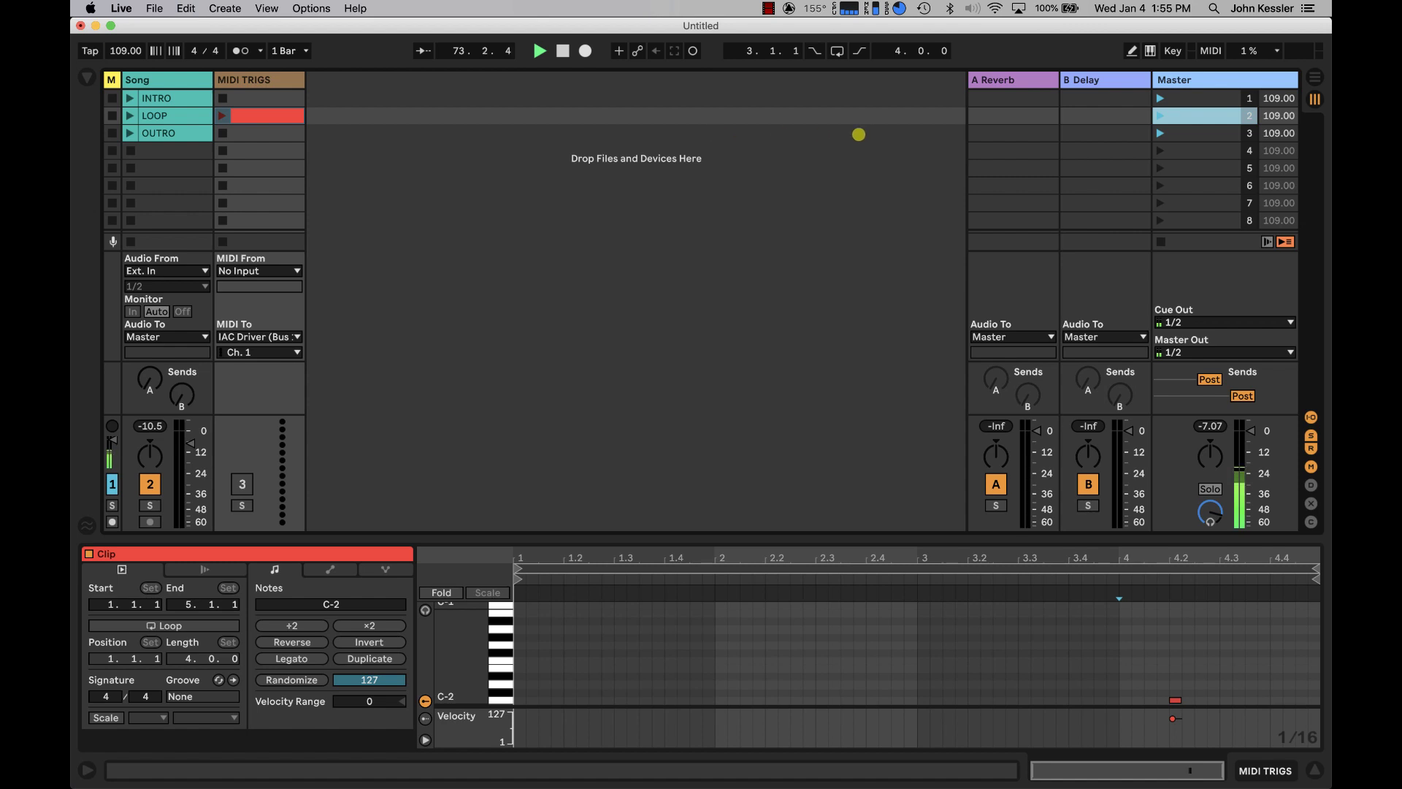
pyautogui.click(260, 117)
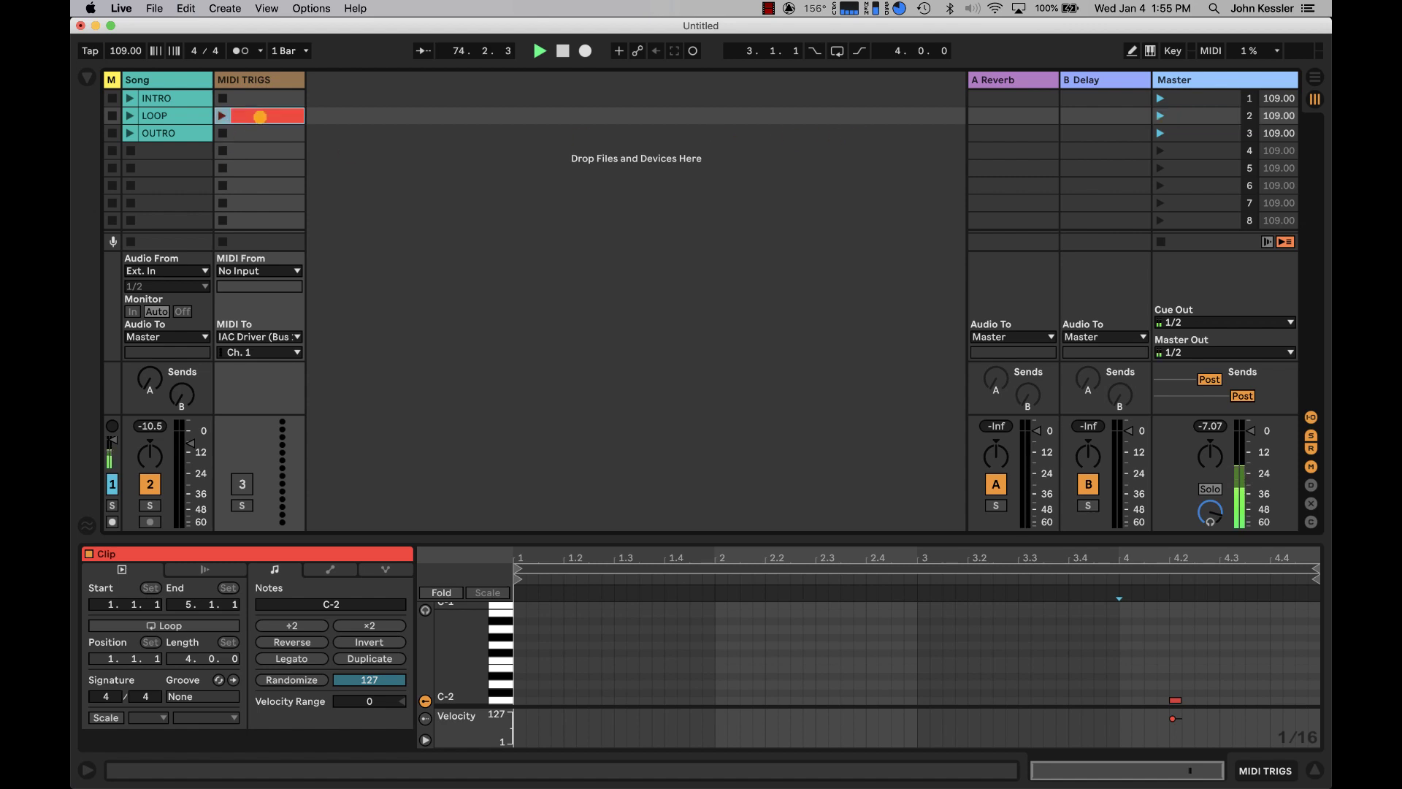
# Step: Name the red clip '4 Bar 4/4', then extend it to '4 Bar 4/4 C-2'
pyautogui.press('super+r')
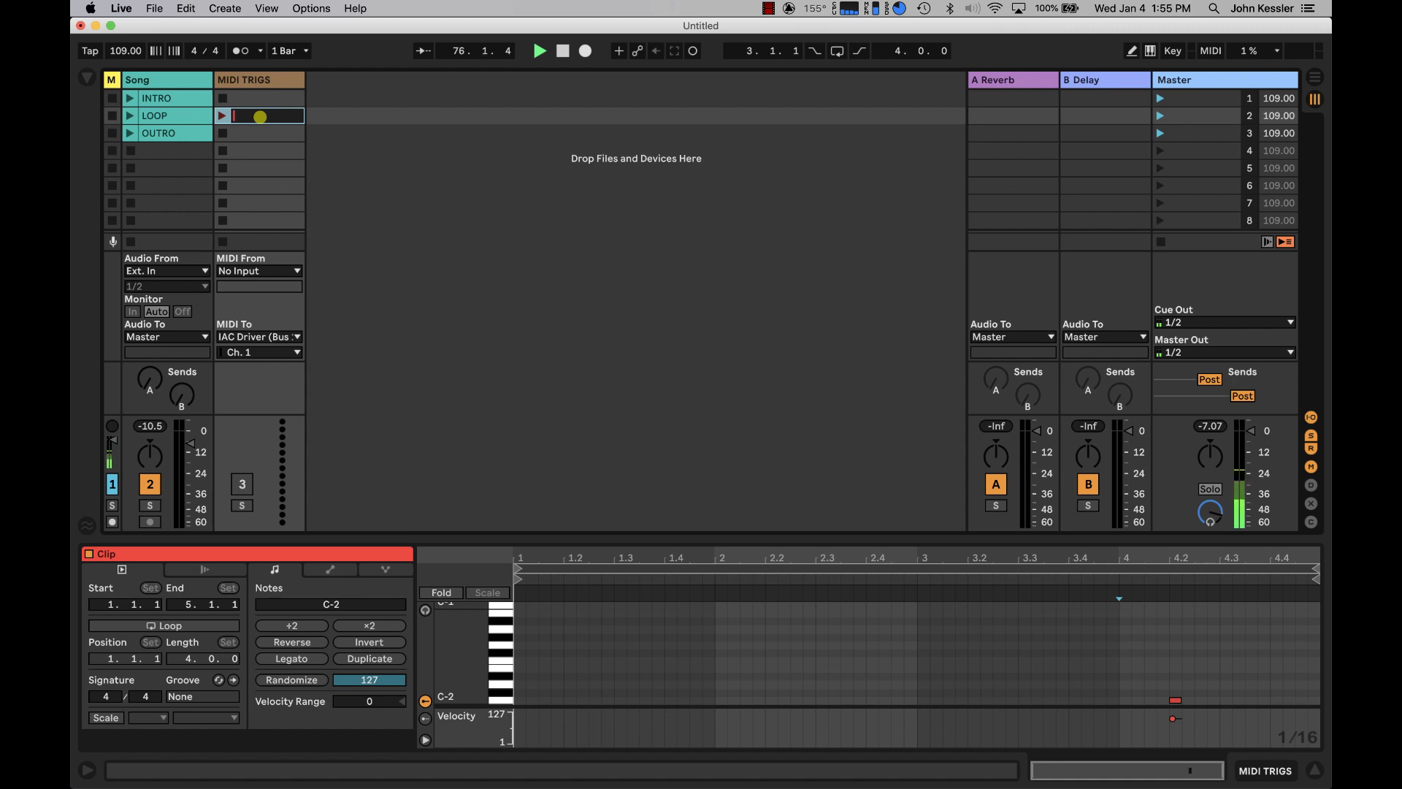
pyautogui.write('a')
pyautogui.write(' Ba')
pyautogui.write('r 4/4')
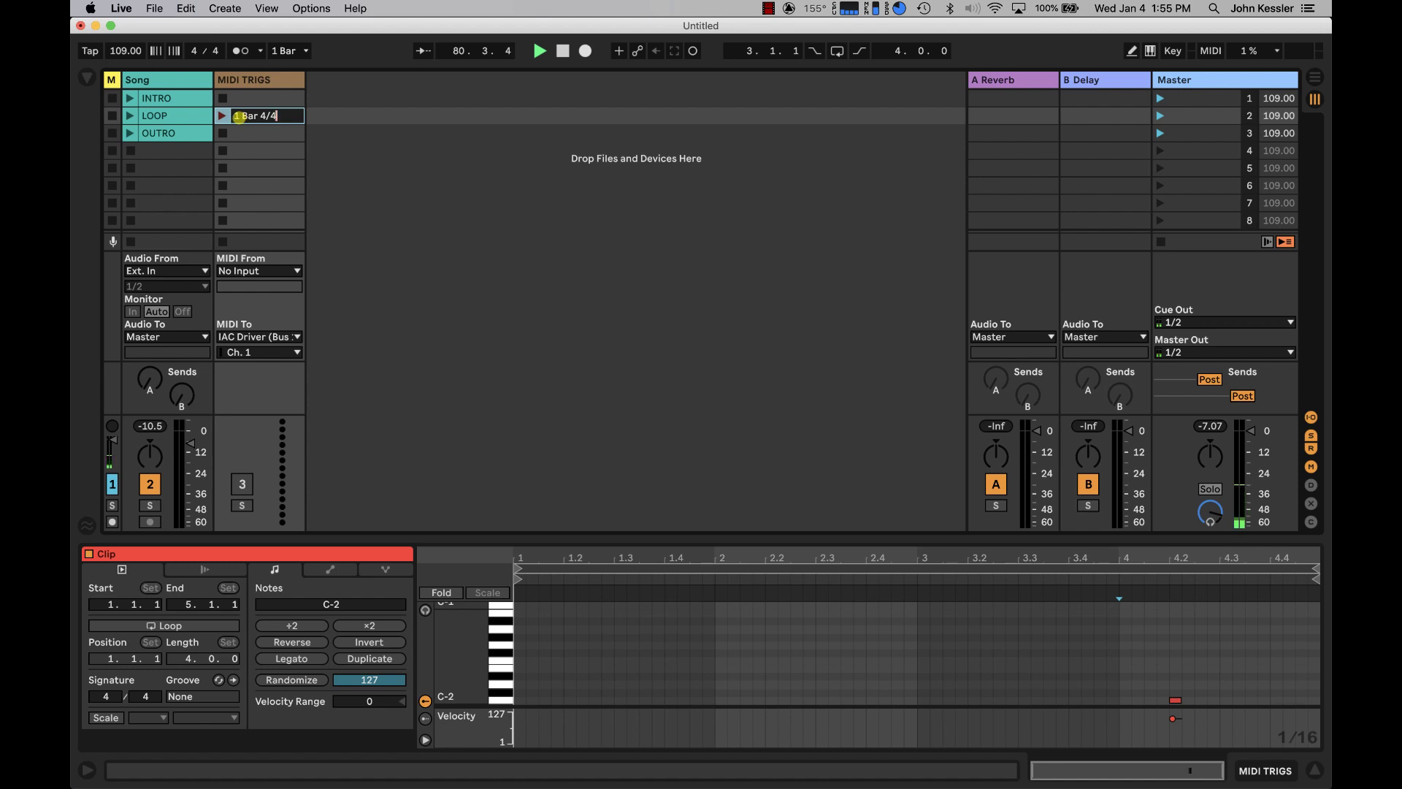
pyautogui.press('BackSpace')
pyautogui.write('4')
pyautogui.press('Return')
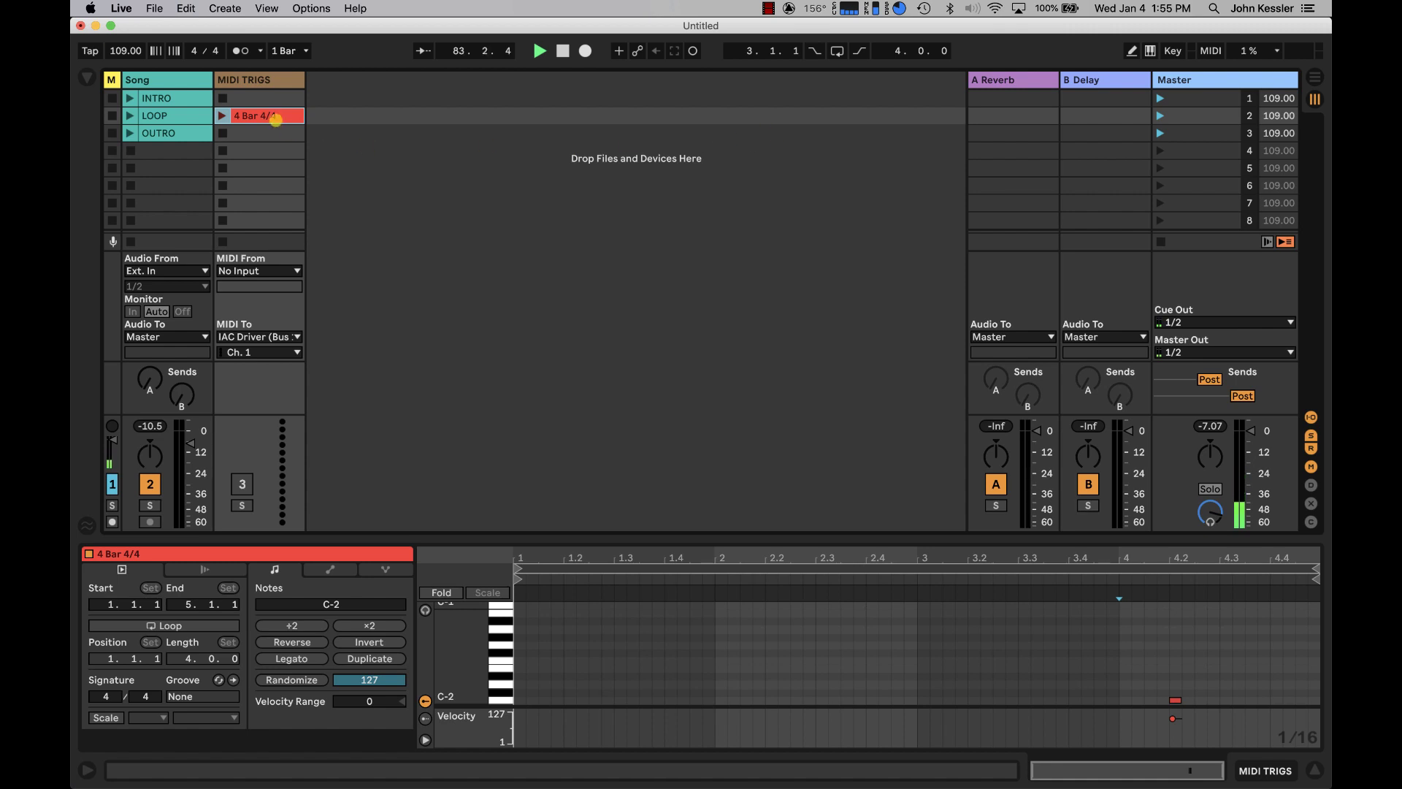
pyautogui.press('super+r')
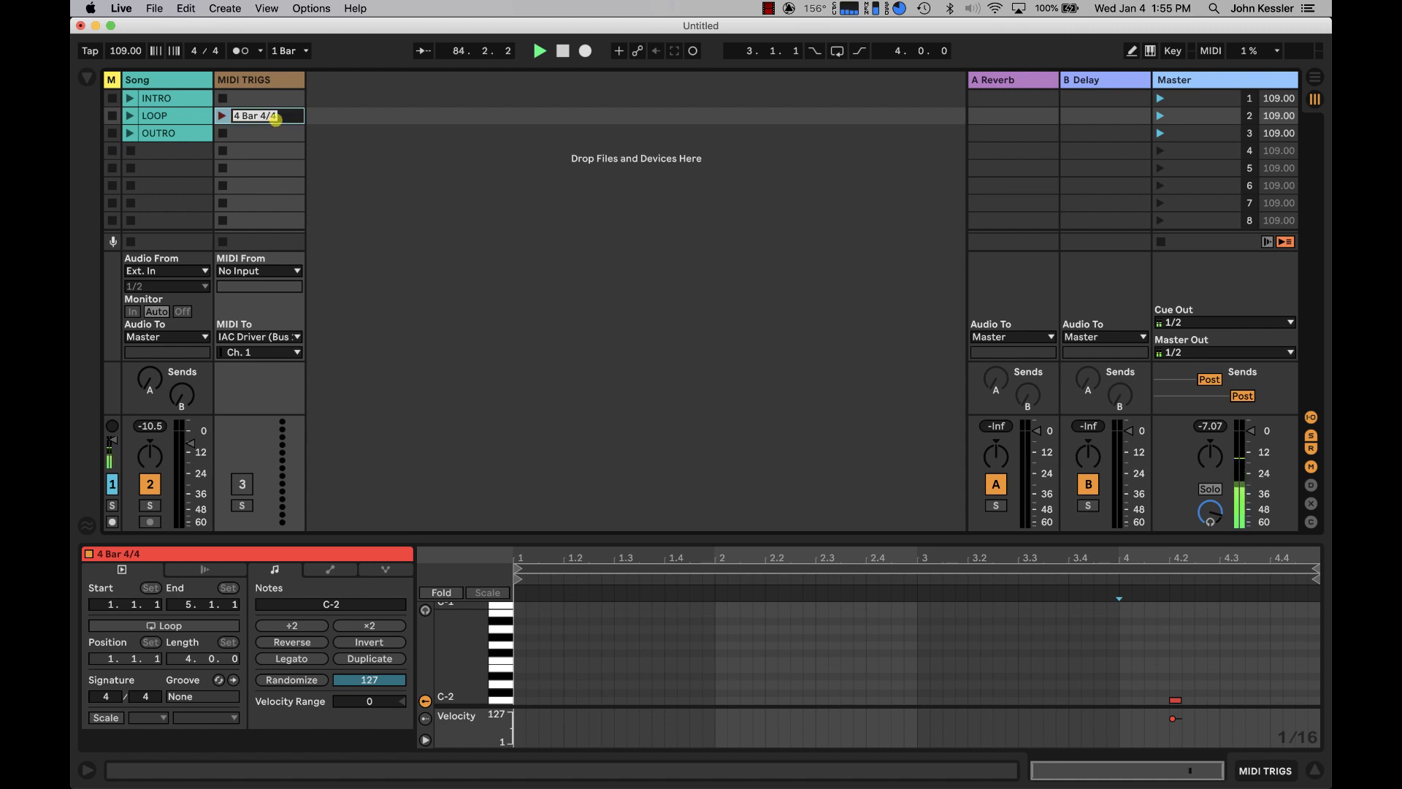
pyautogui.click(276, 119)
pyautogui.press('Return')
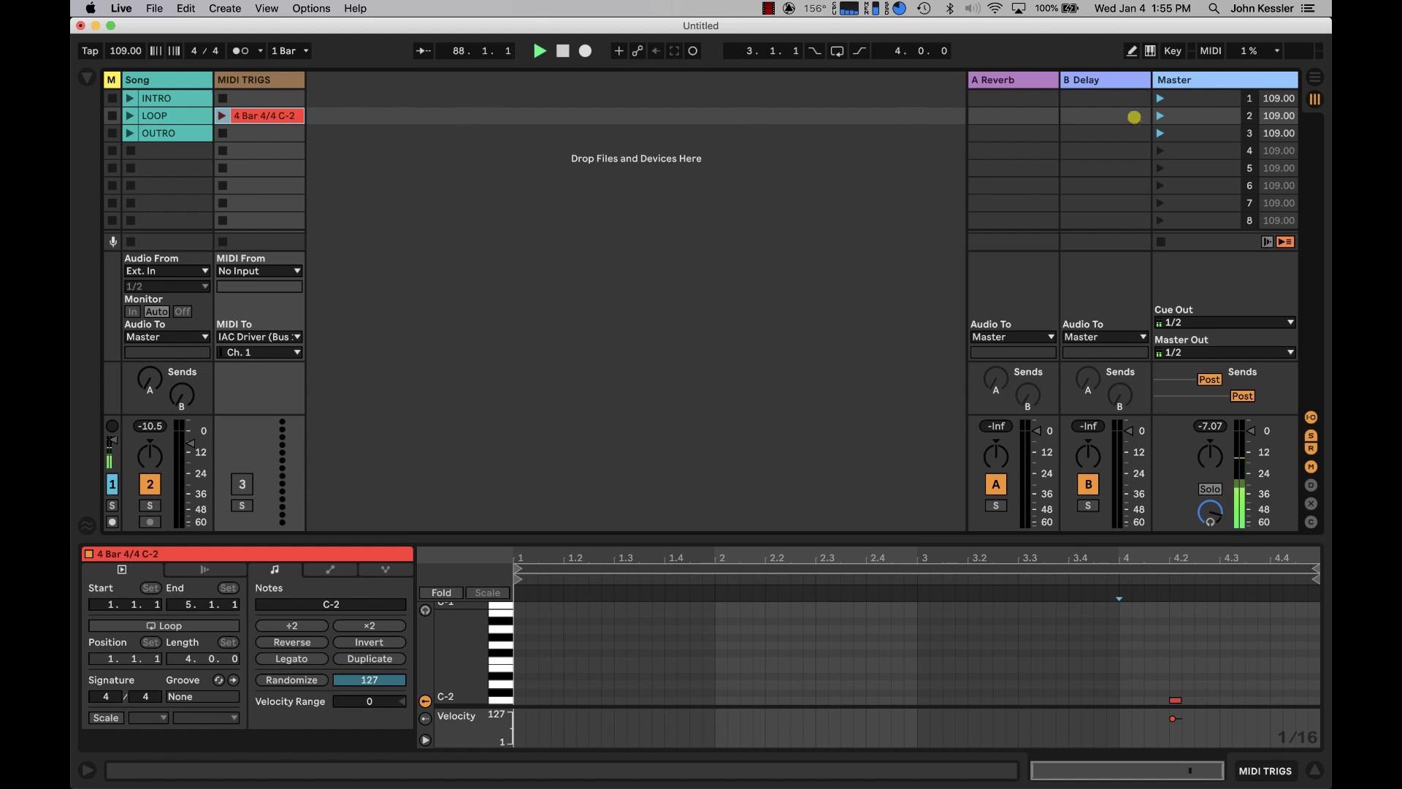
pyautogui.click(1184, 119)
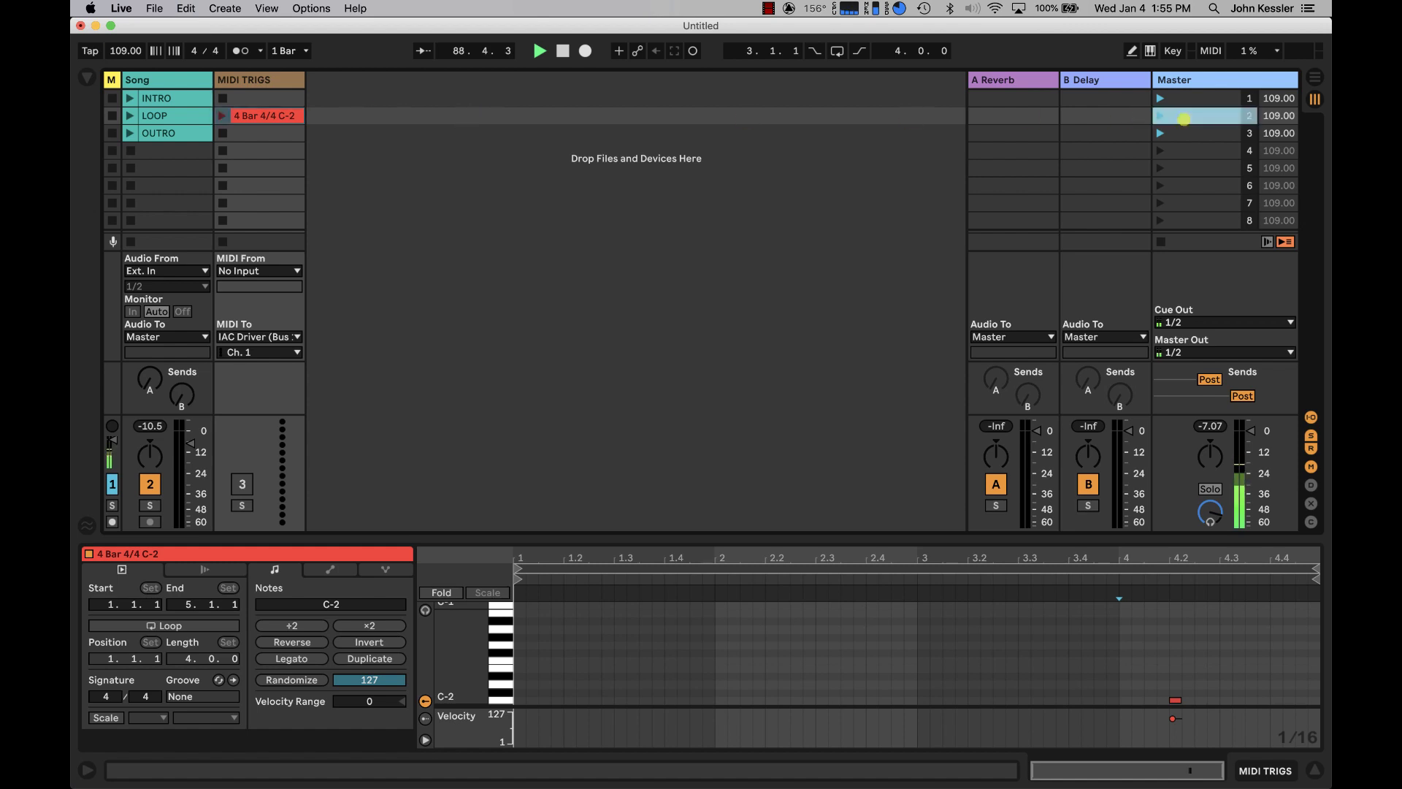
# Step: Give the LOOP scene a 'Next' follow action after 4 bars, then launch it to test
pyautogui.click(1181, 134)
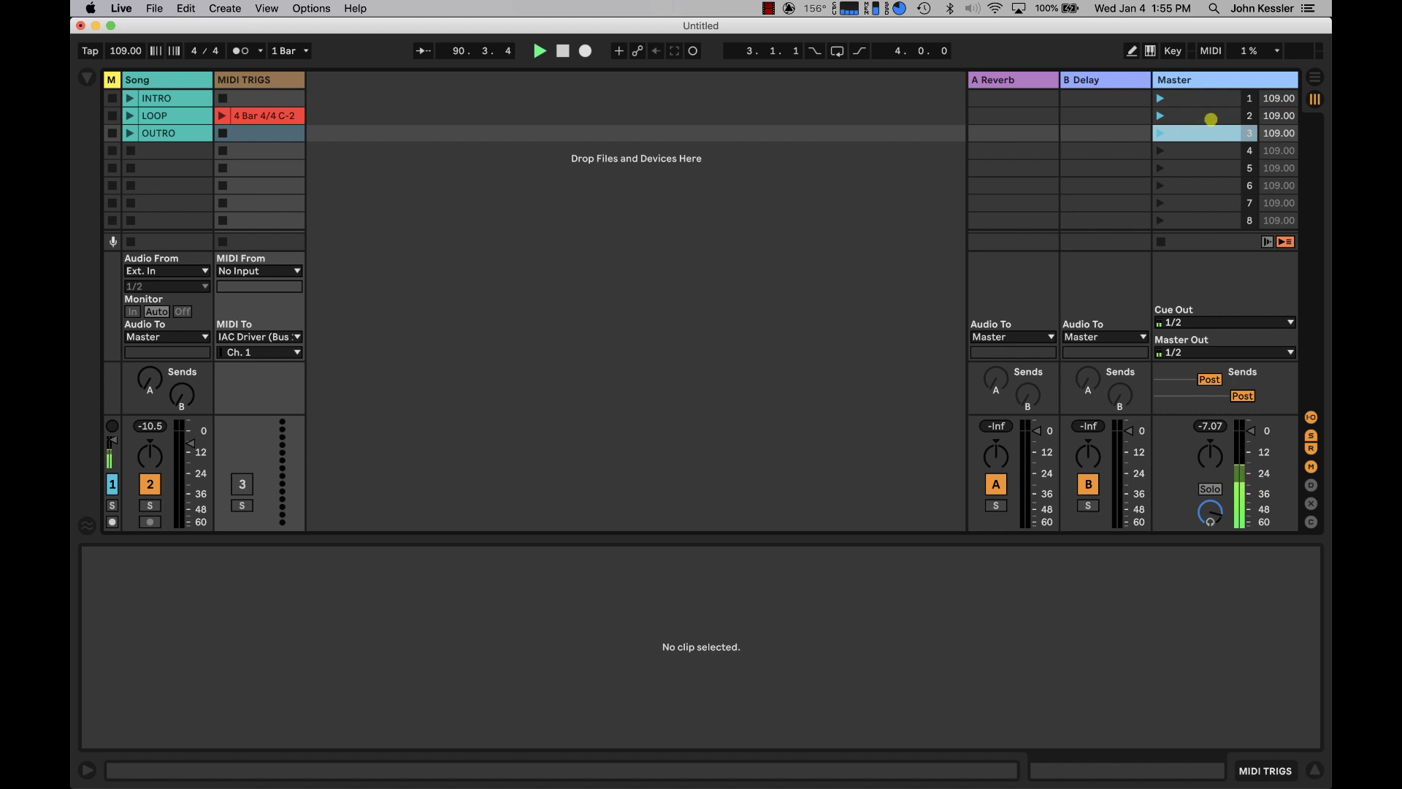
pyautogui.click(1249, 117)
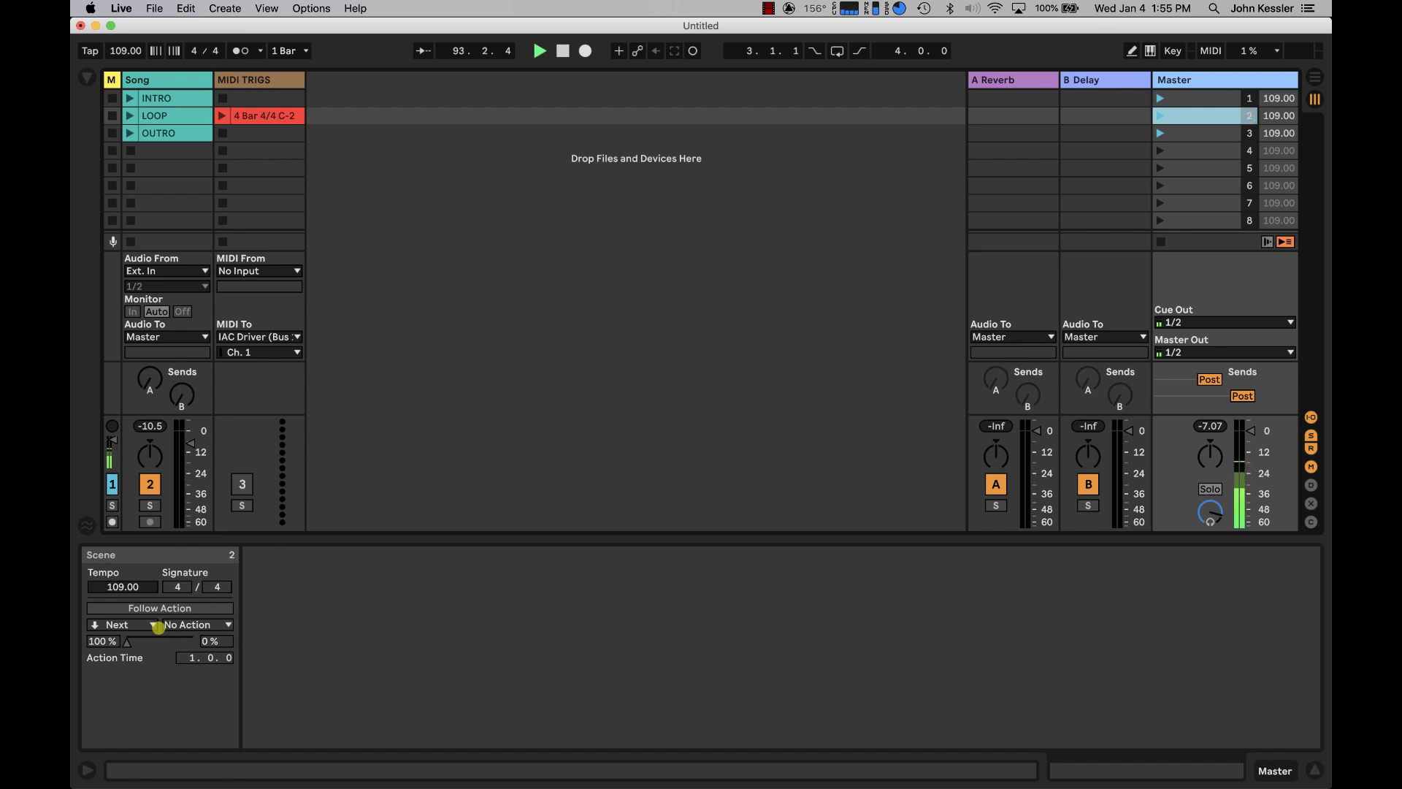
pyautogui.click(172, 608)
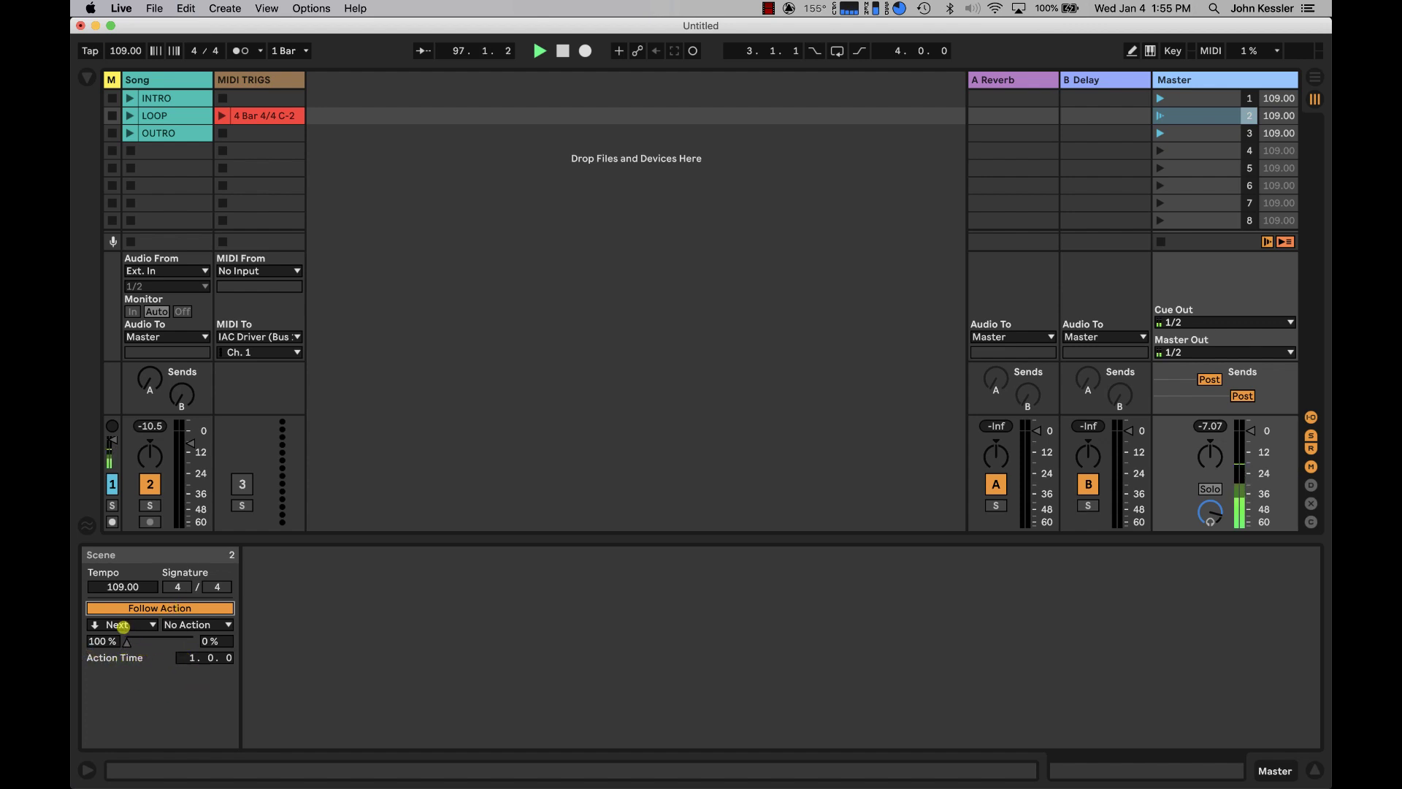
pyautogui.click(120, 625)
pyautogui.click(130, 695)
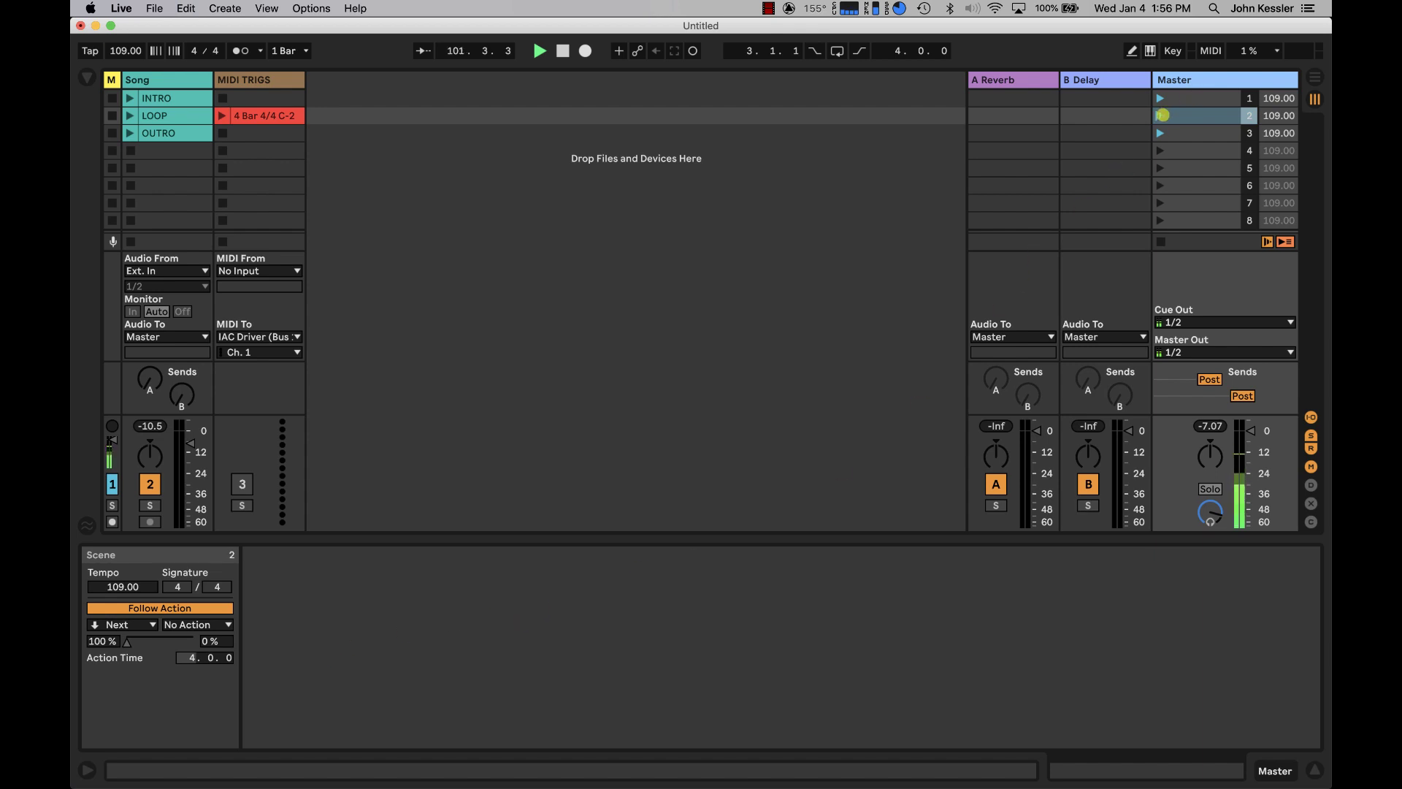
pyautogui.click(1160, 116)
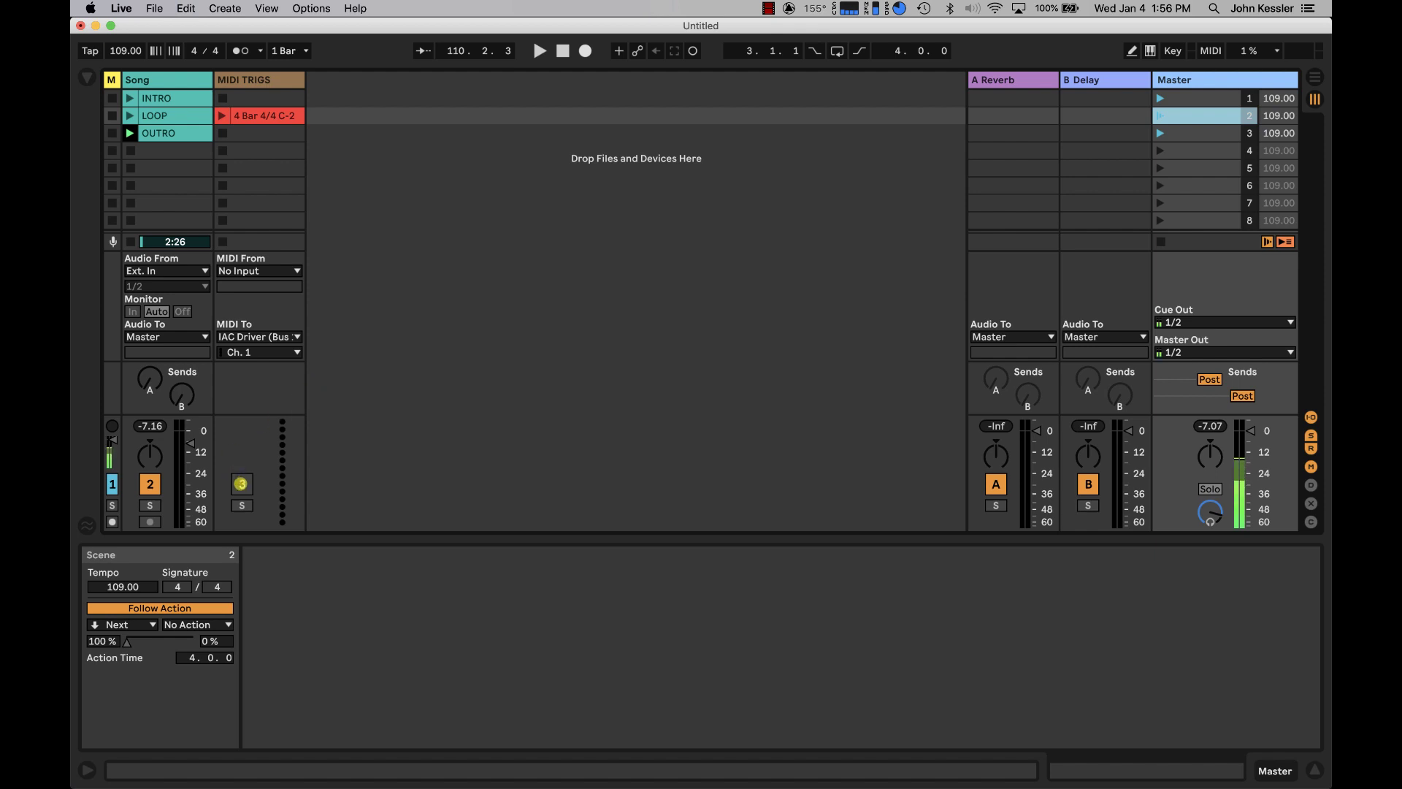
# Step: Re-enable MIDI TRIGS, play LOOP into OUTRO, then switch MIDI TRIGS off and stop playback
pyautogui.click(241, 484)
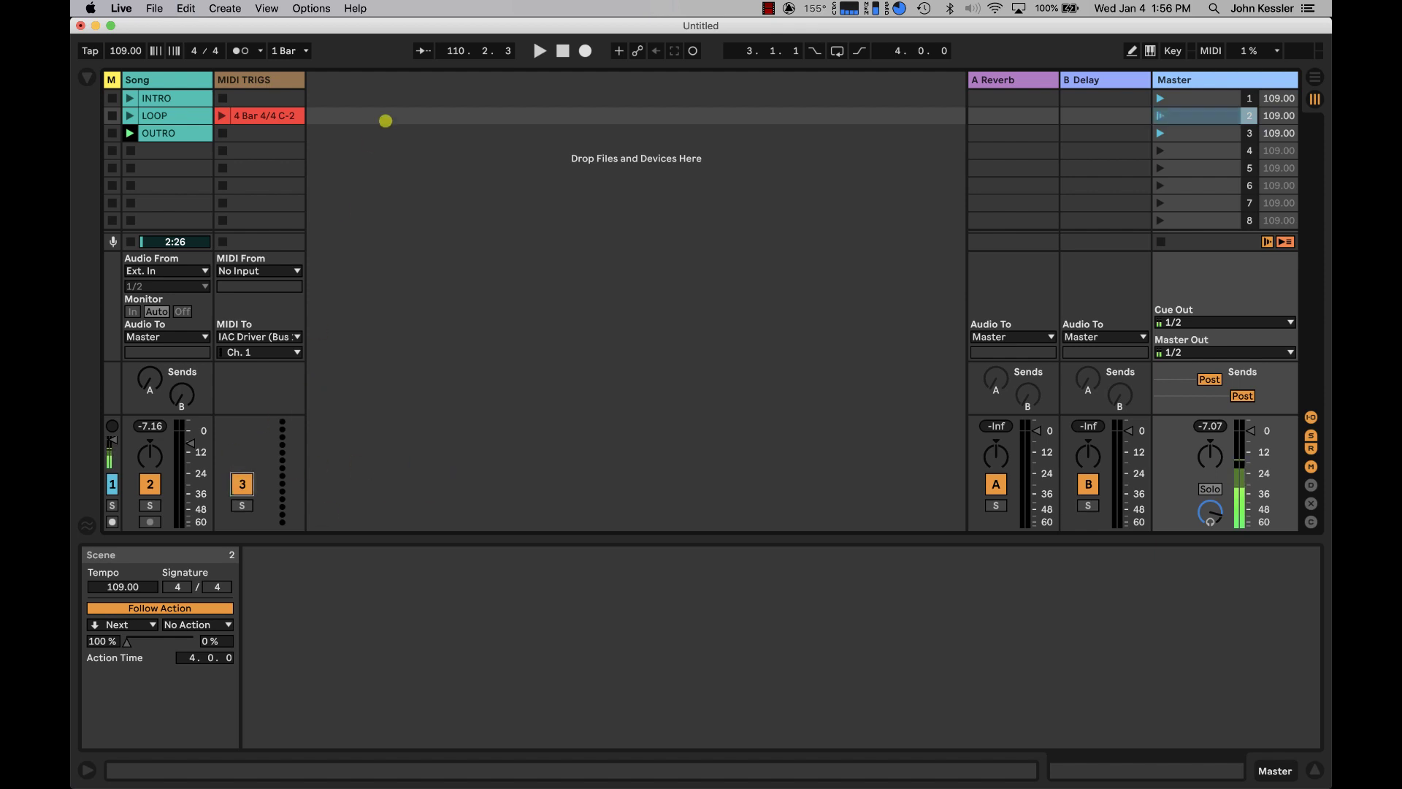
pyautogui.click(268, 115)
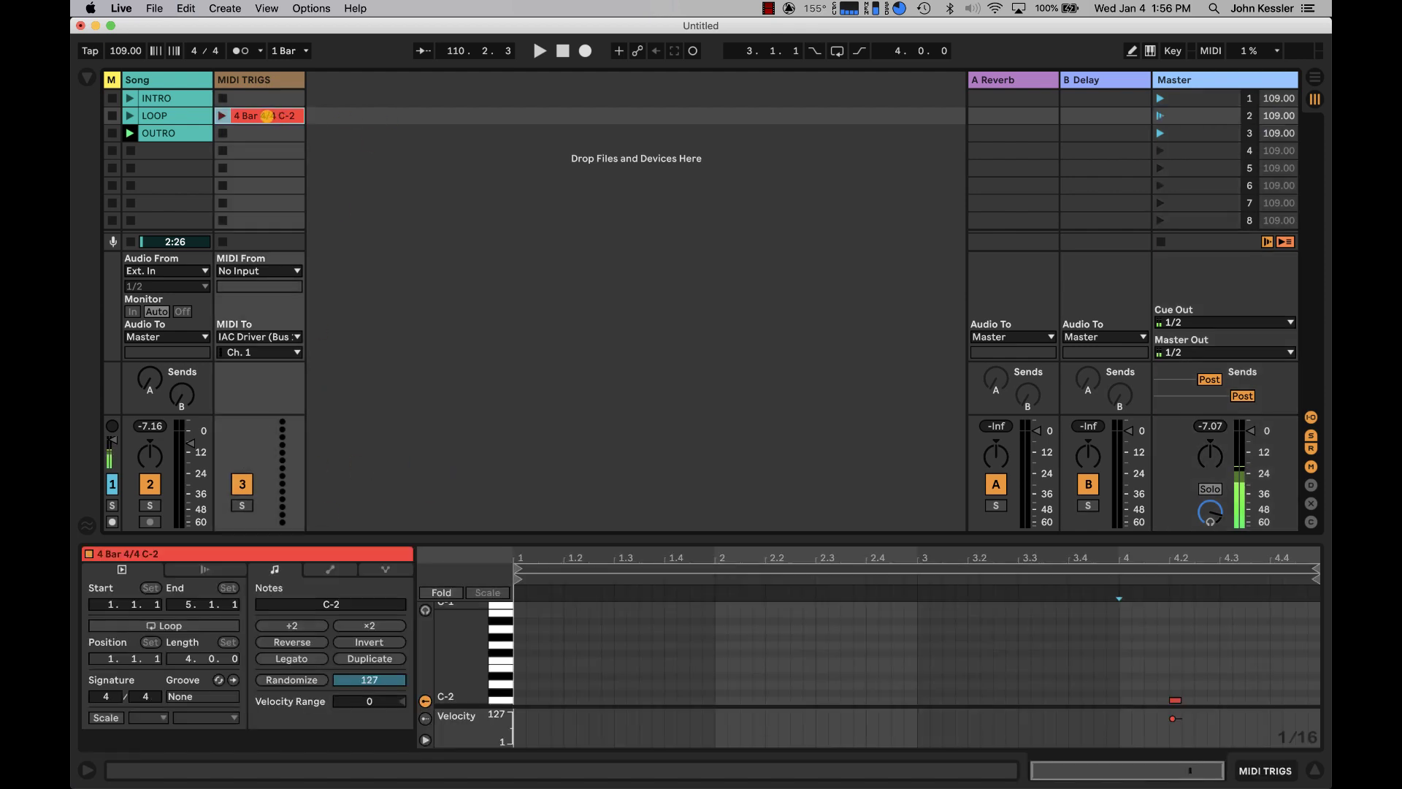
pyautogui.click(1162, 116)
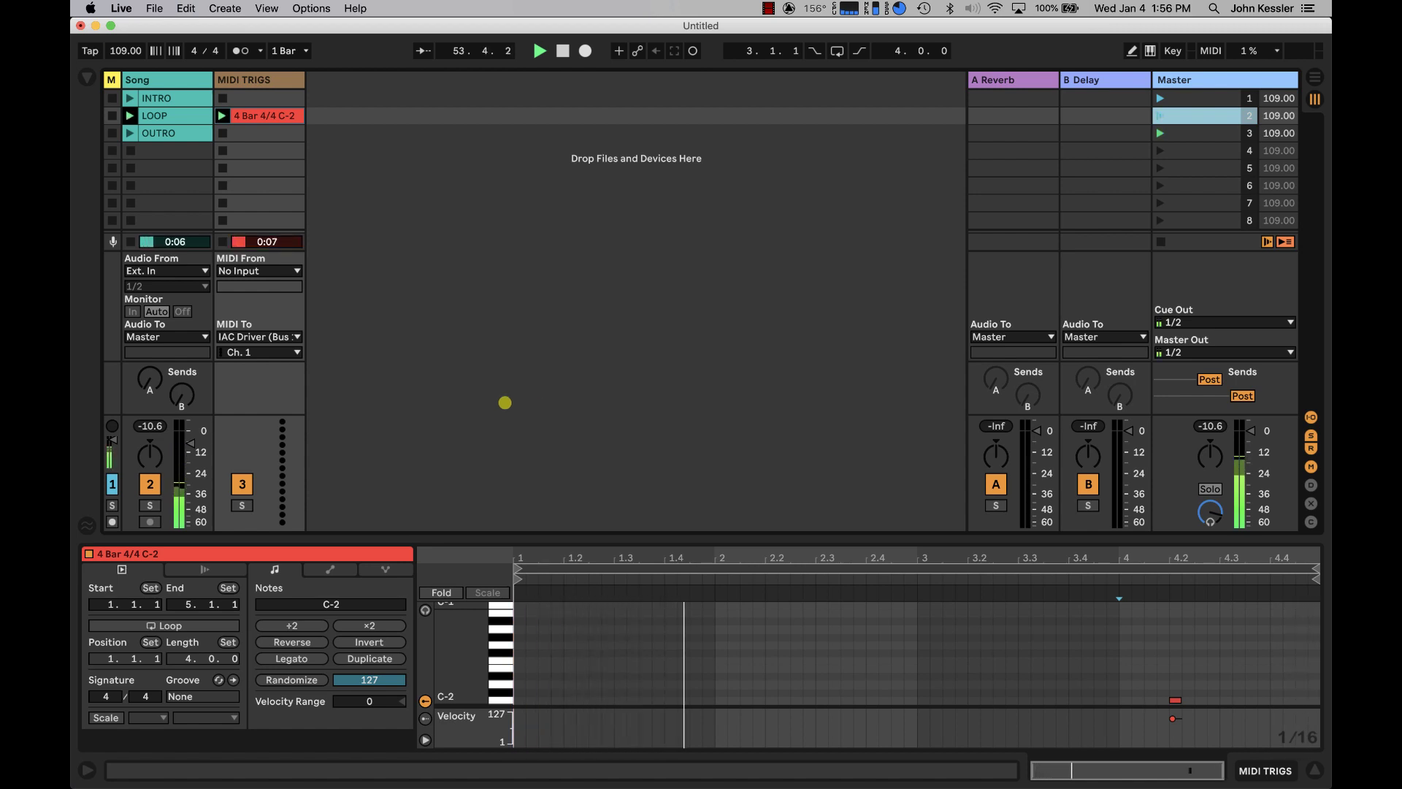
pyautogui.click(241, 484)
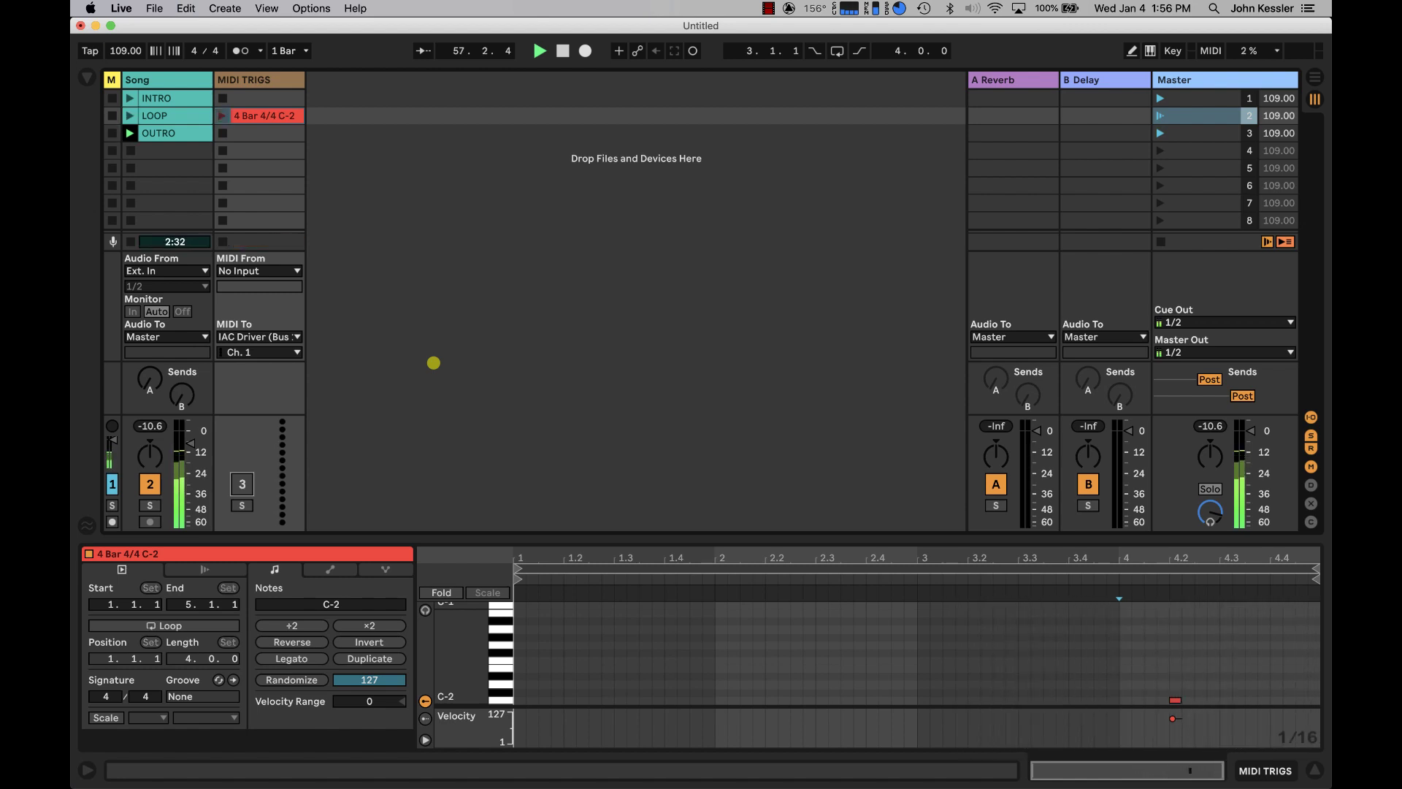
pyautogui.press('space')
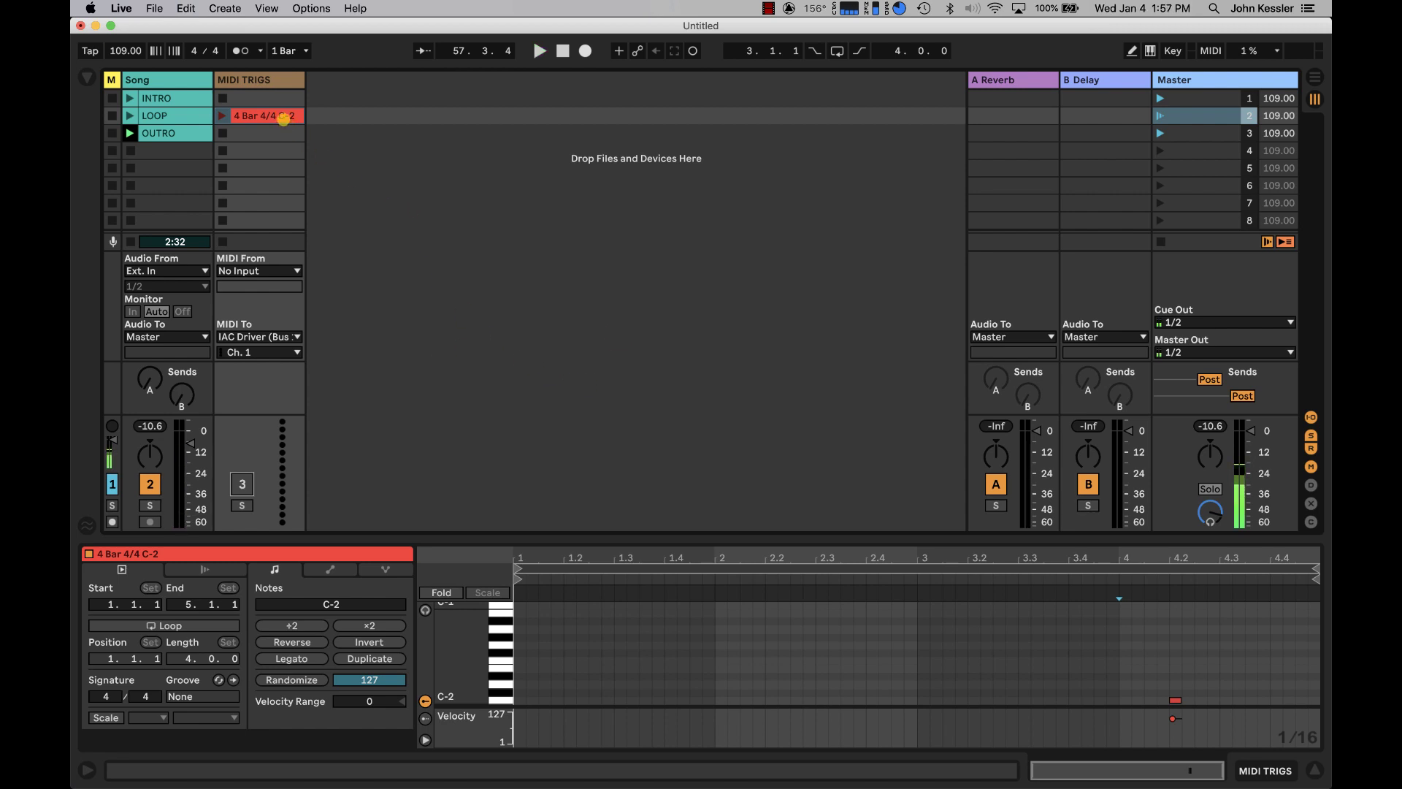
pyautogui.click(283, 117)
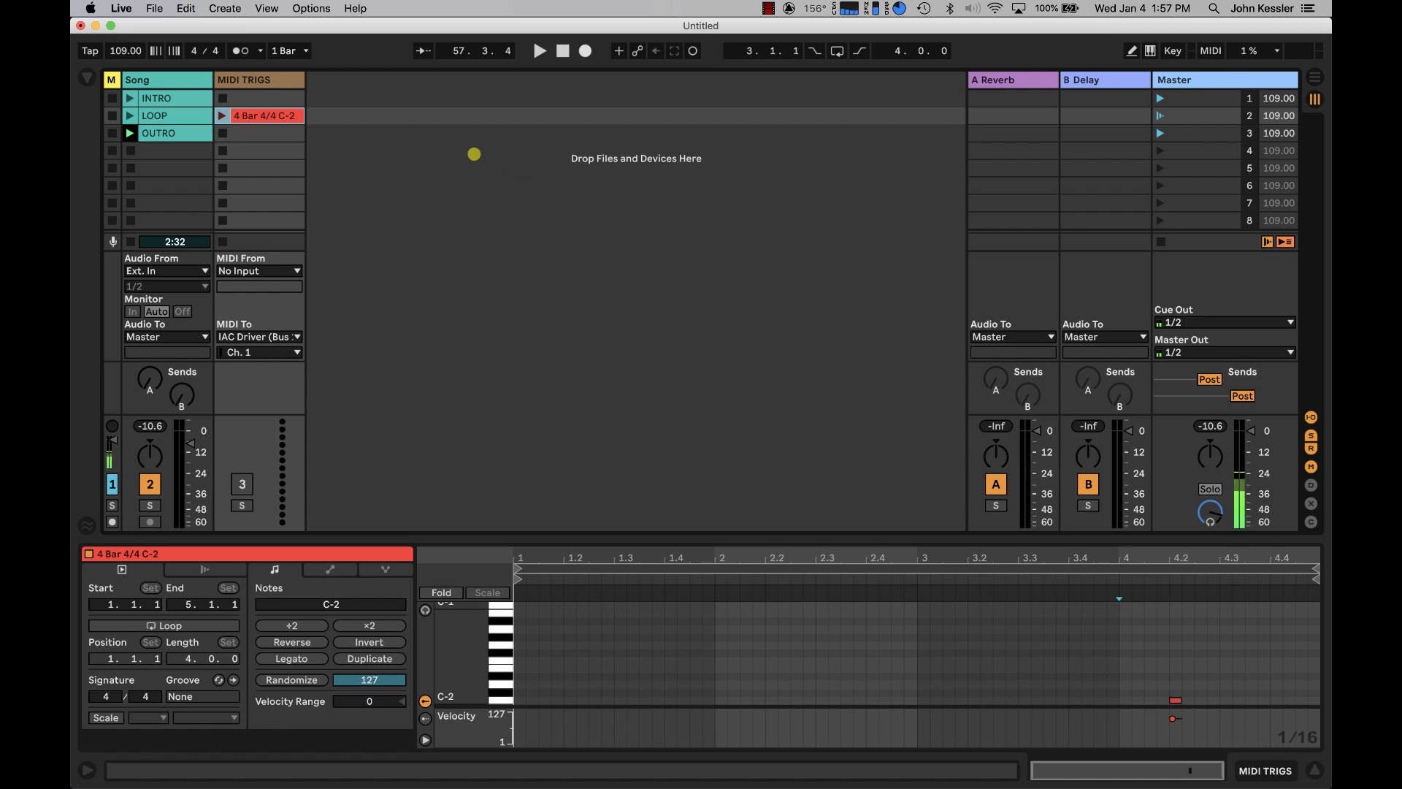